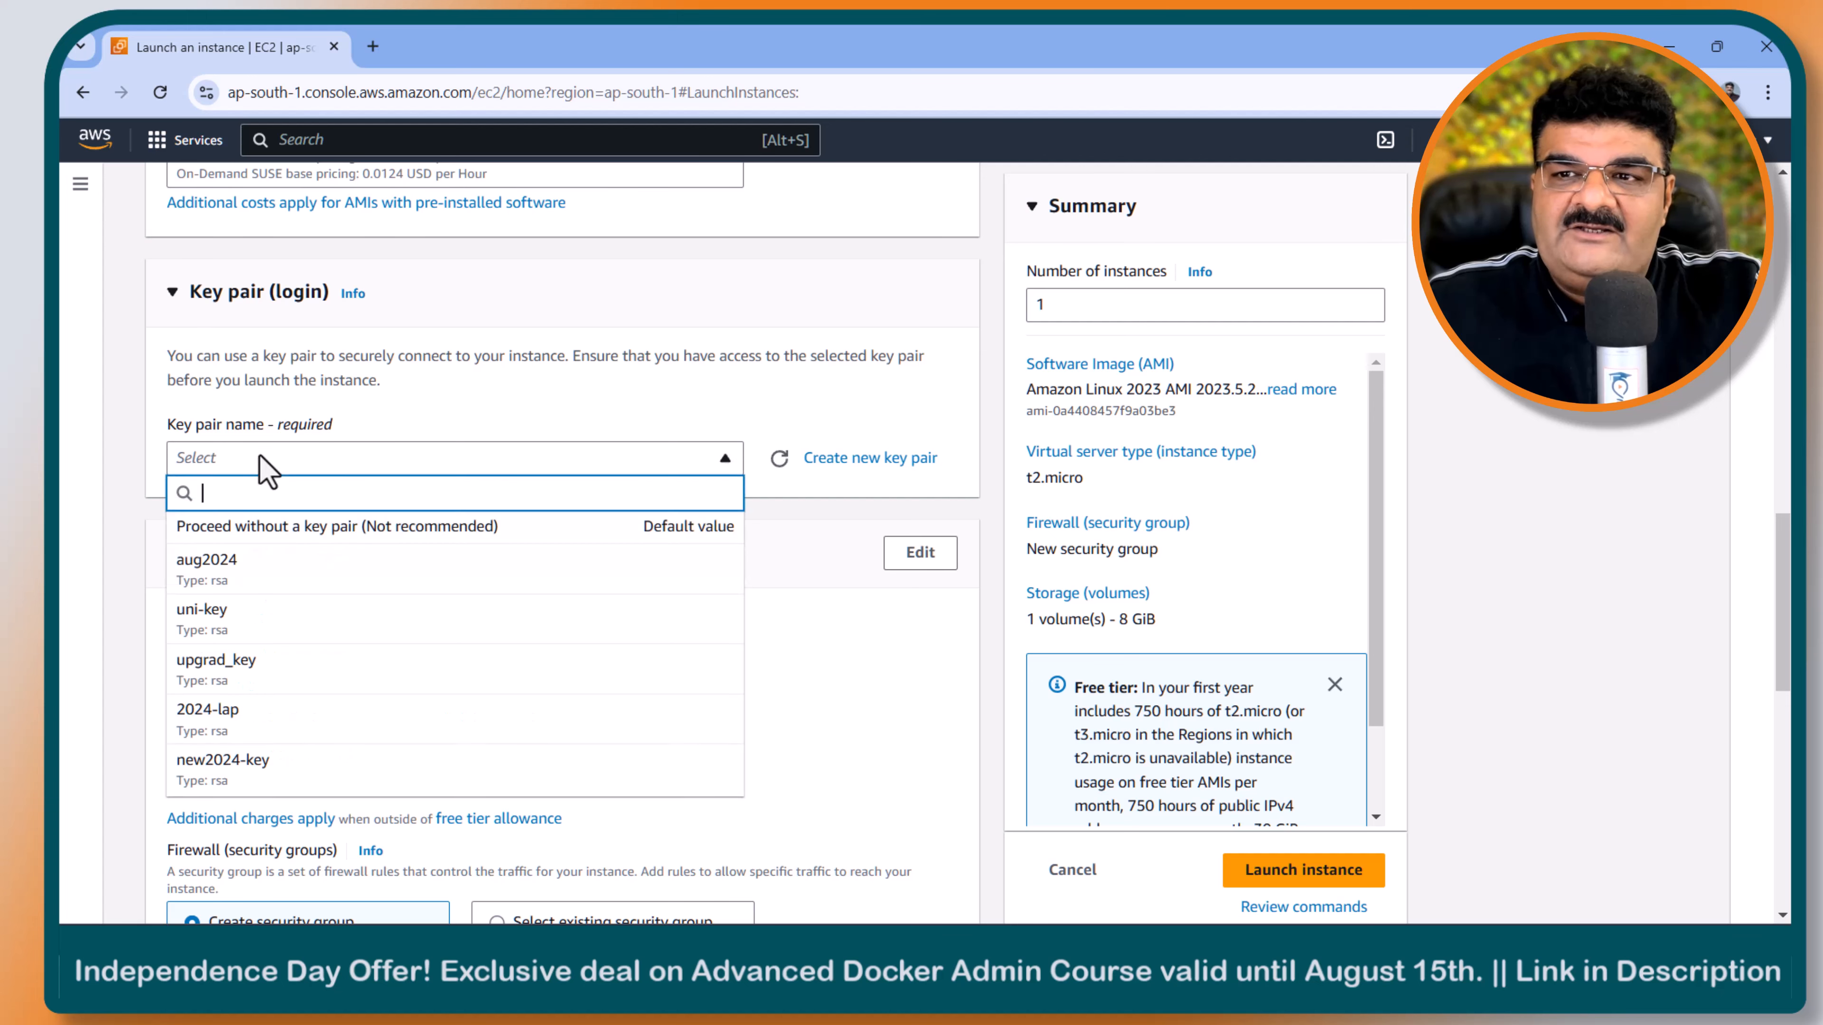
- Select the new2024-key key pair for the instance and allow HTTP traffic from the internet in its network settings
left_click(233, 766)
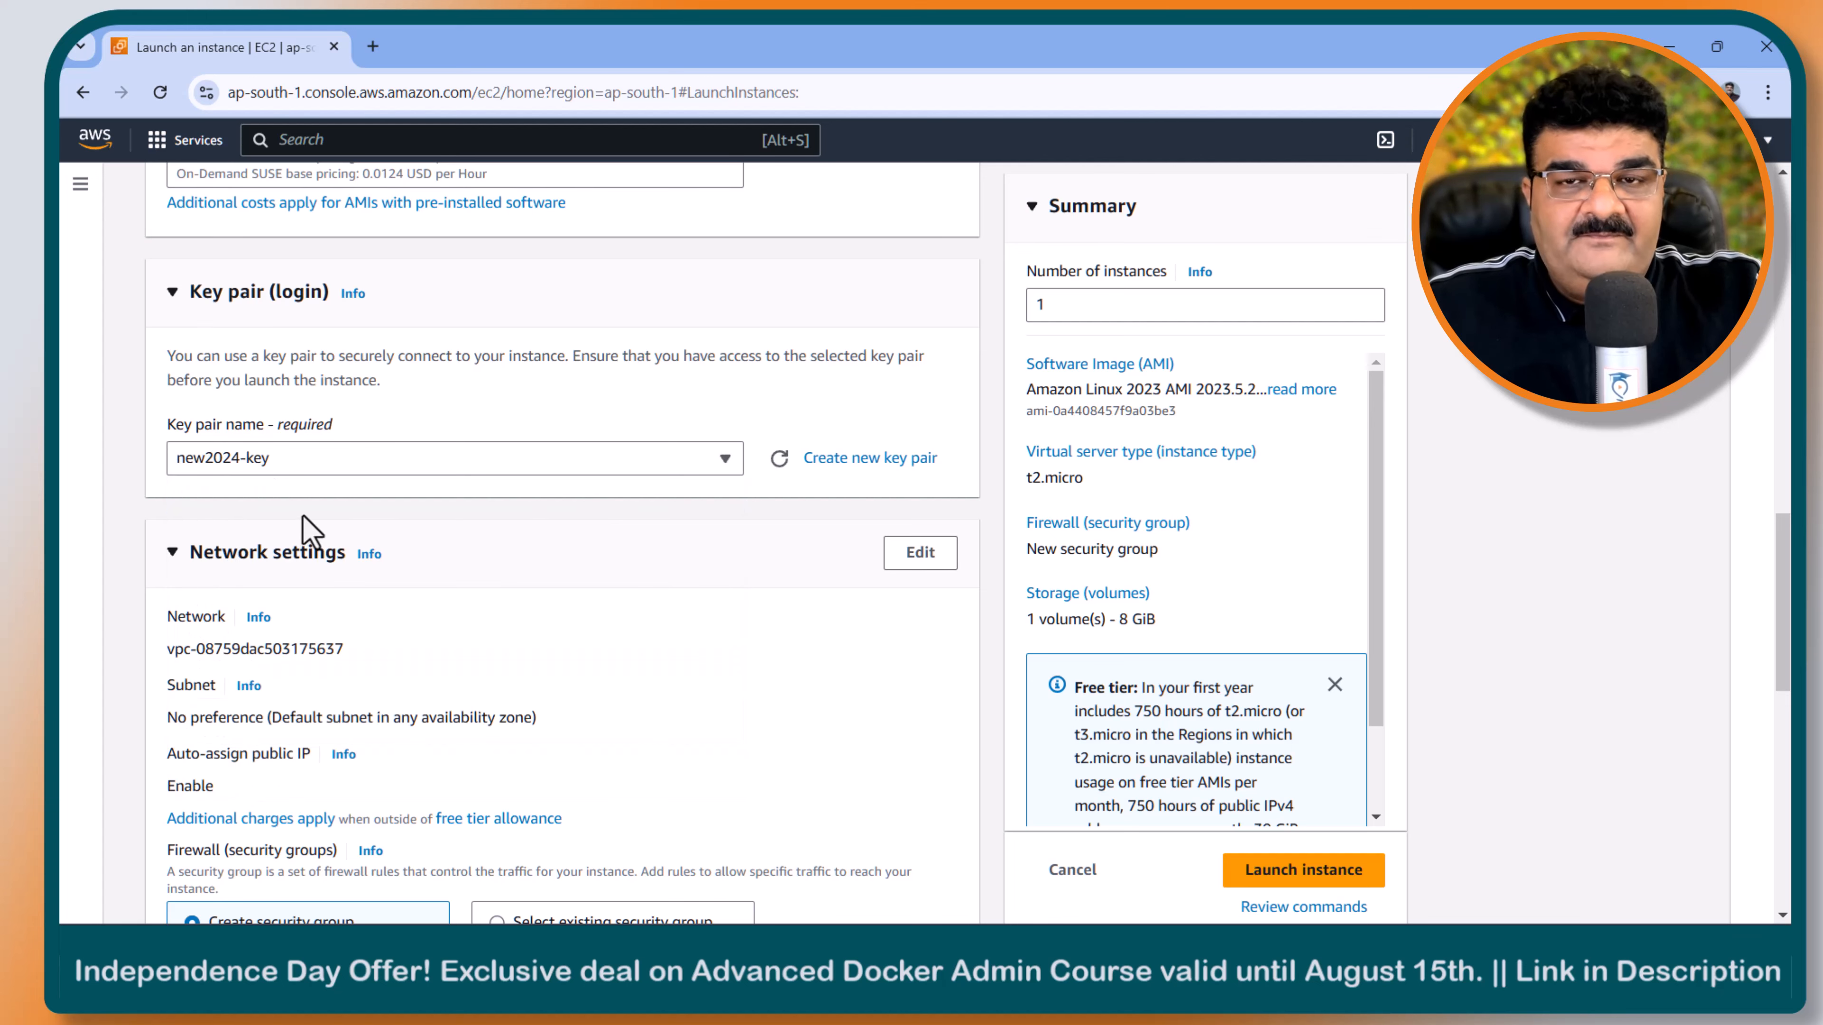
scroll(314, 532, "down", 3)
scroll(310, 532, "down", 3)
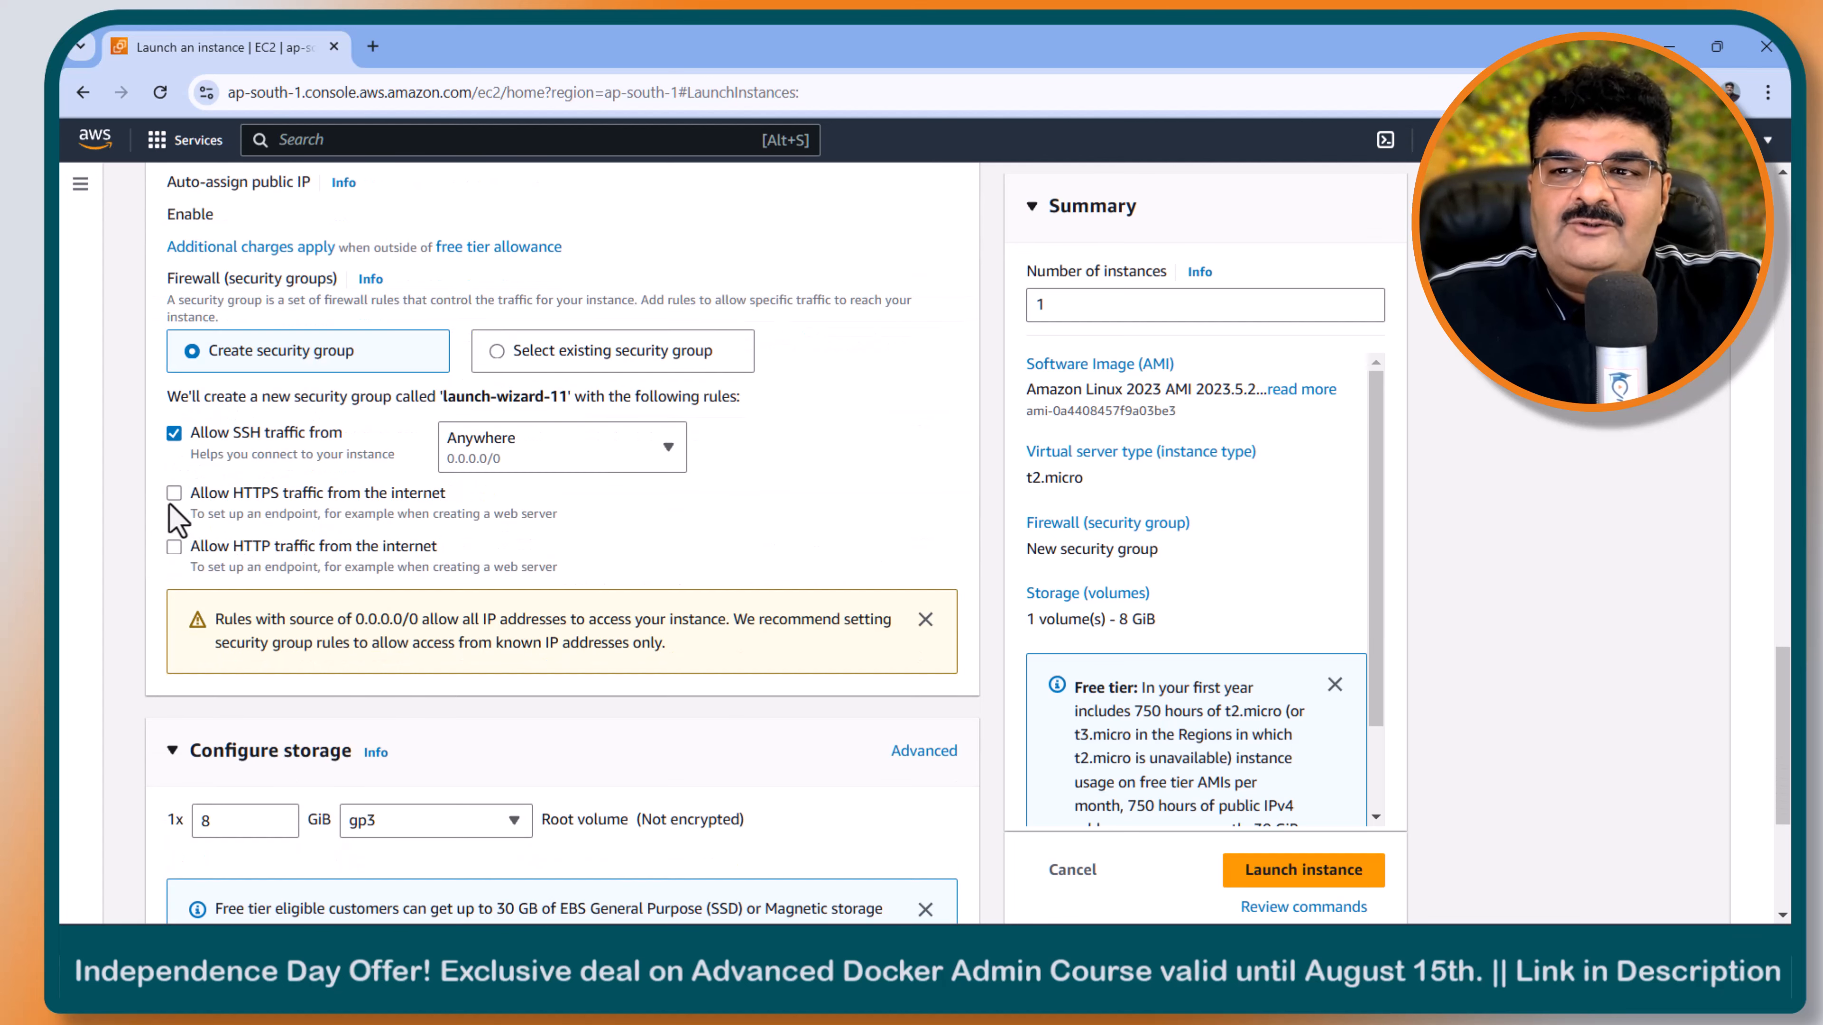
left_click(174, 546)
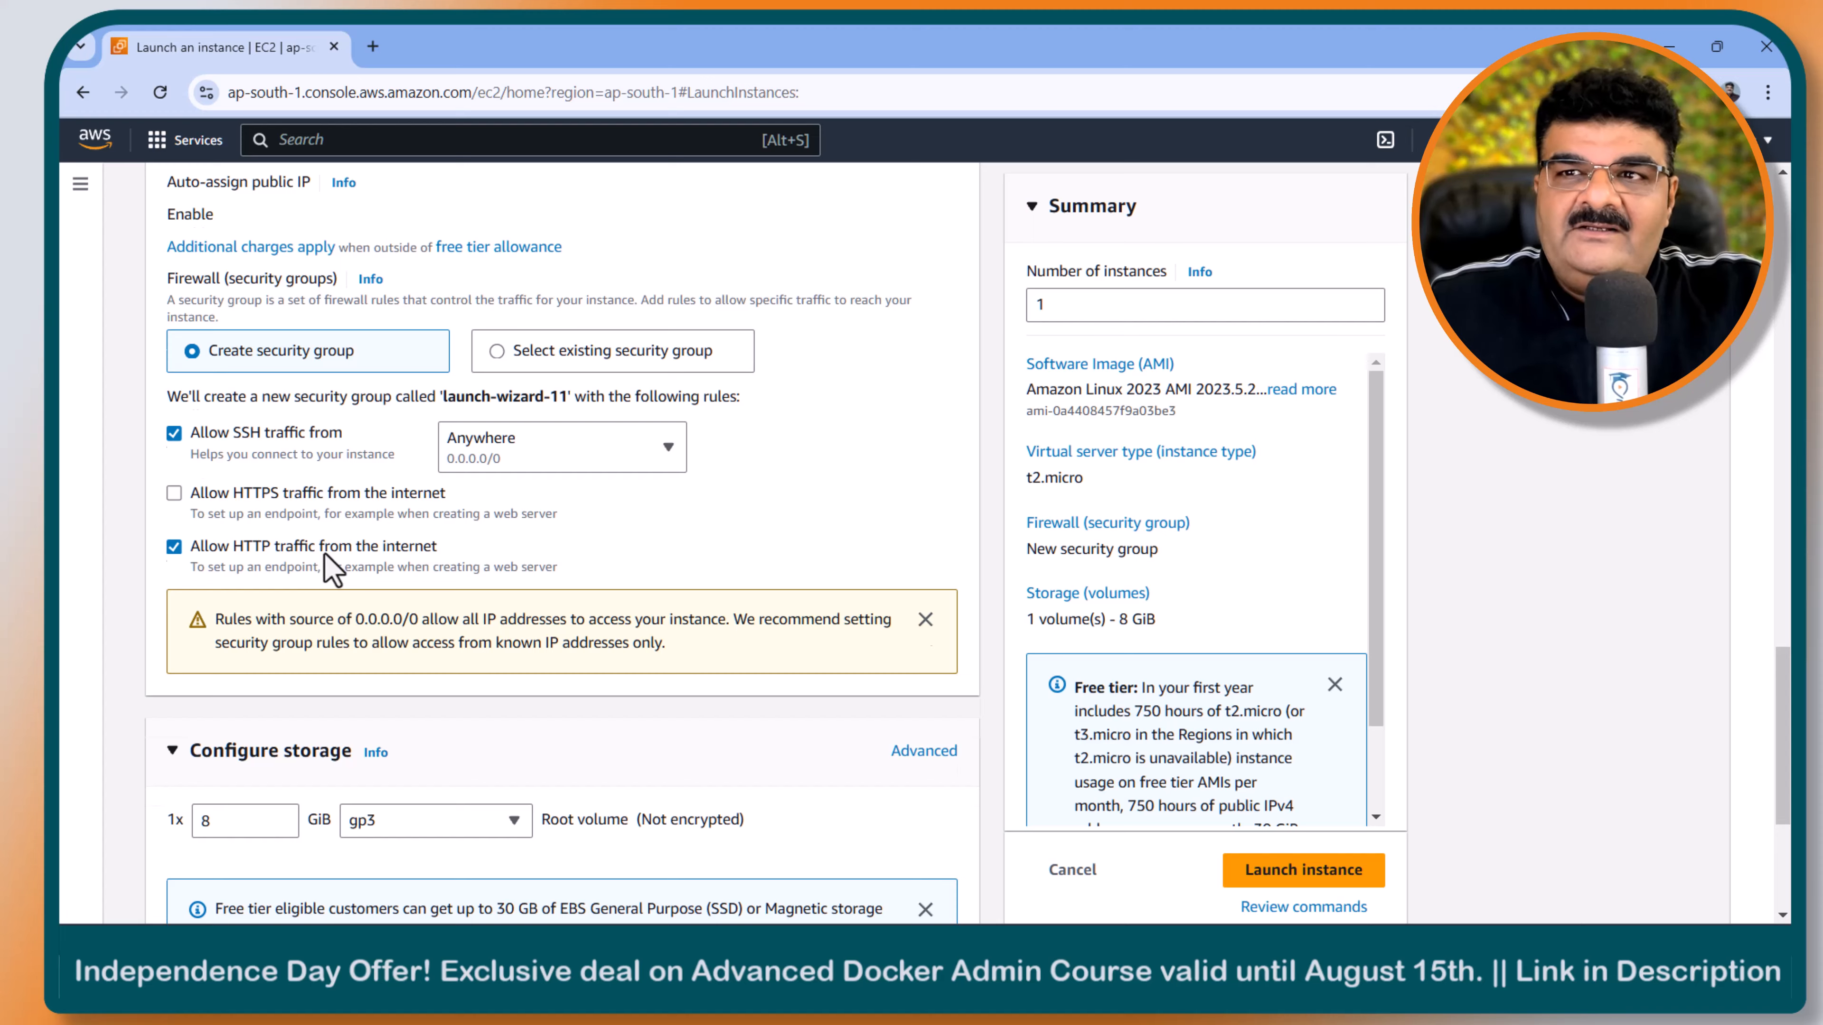
- Launch the configured instance and open the list of running instances from the EC2 dashboard
scroll(324, 560, "up", 6)
scroll(324, 564, "down", 3)
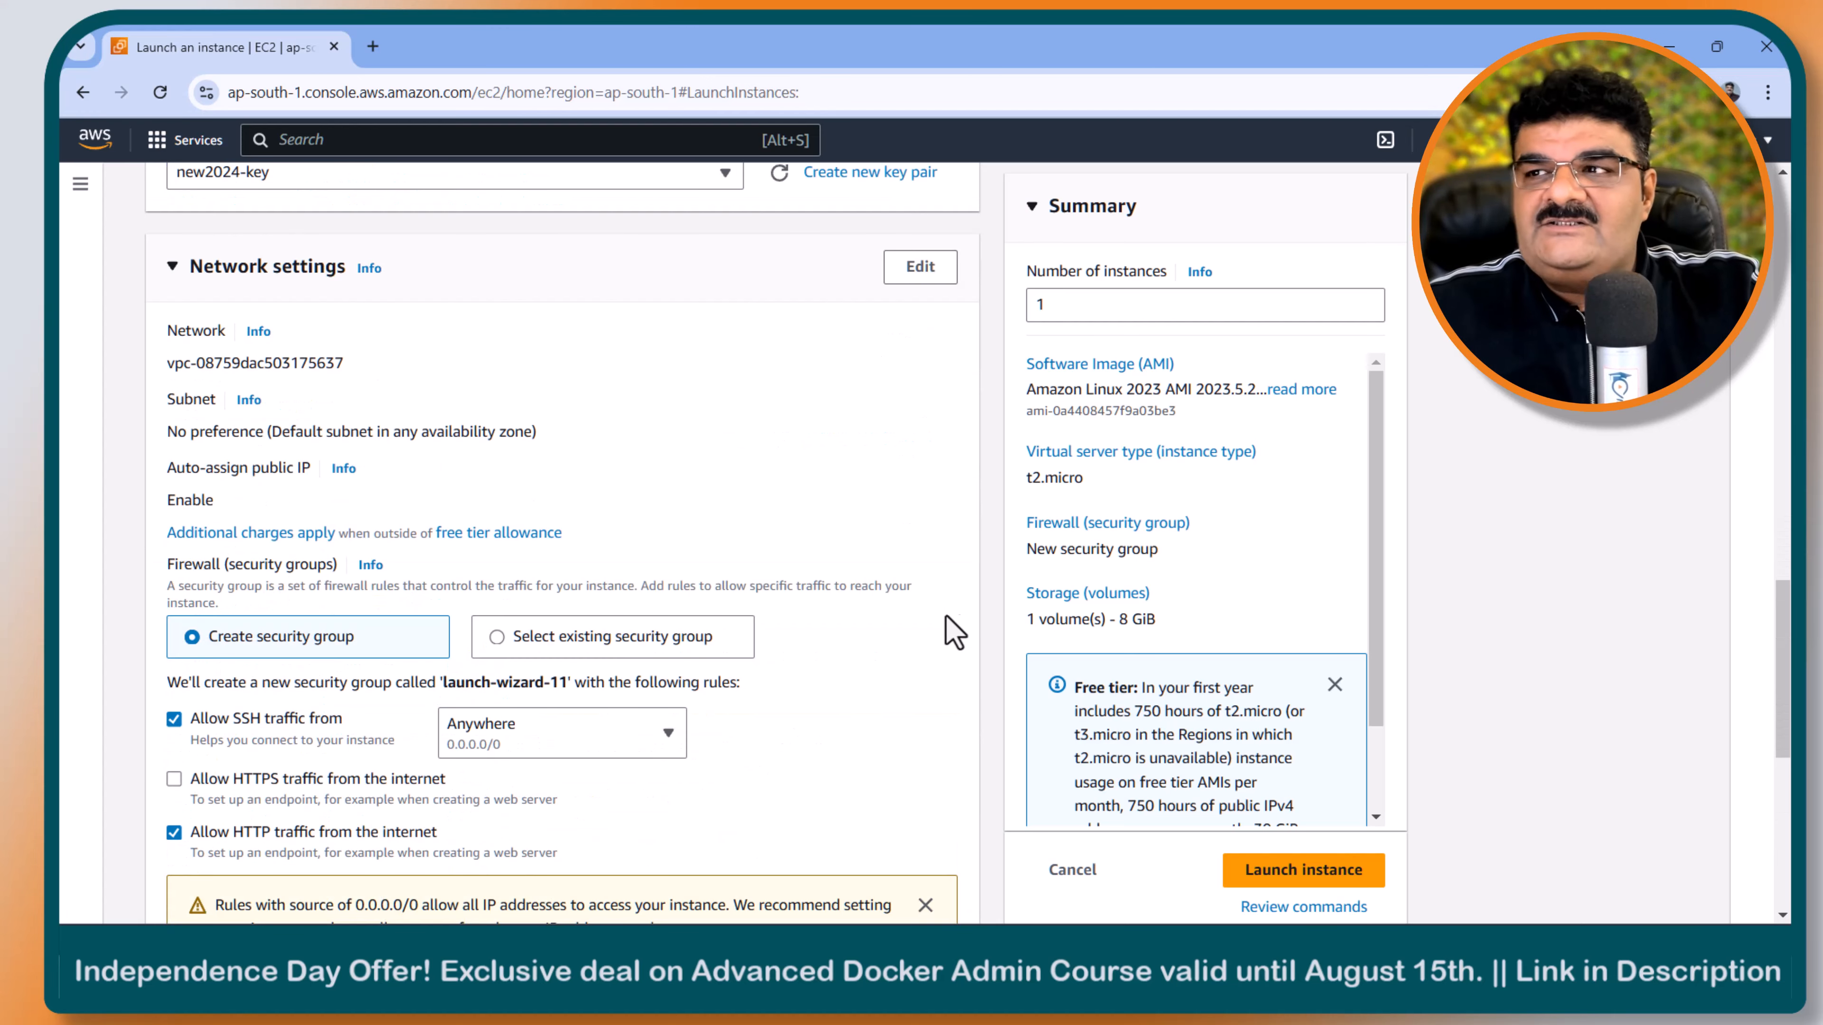
scroll(904, 618, "down", 7)
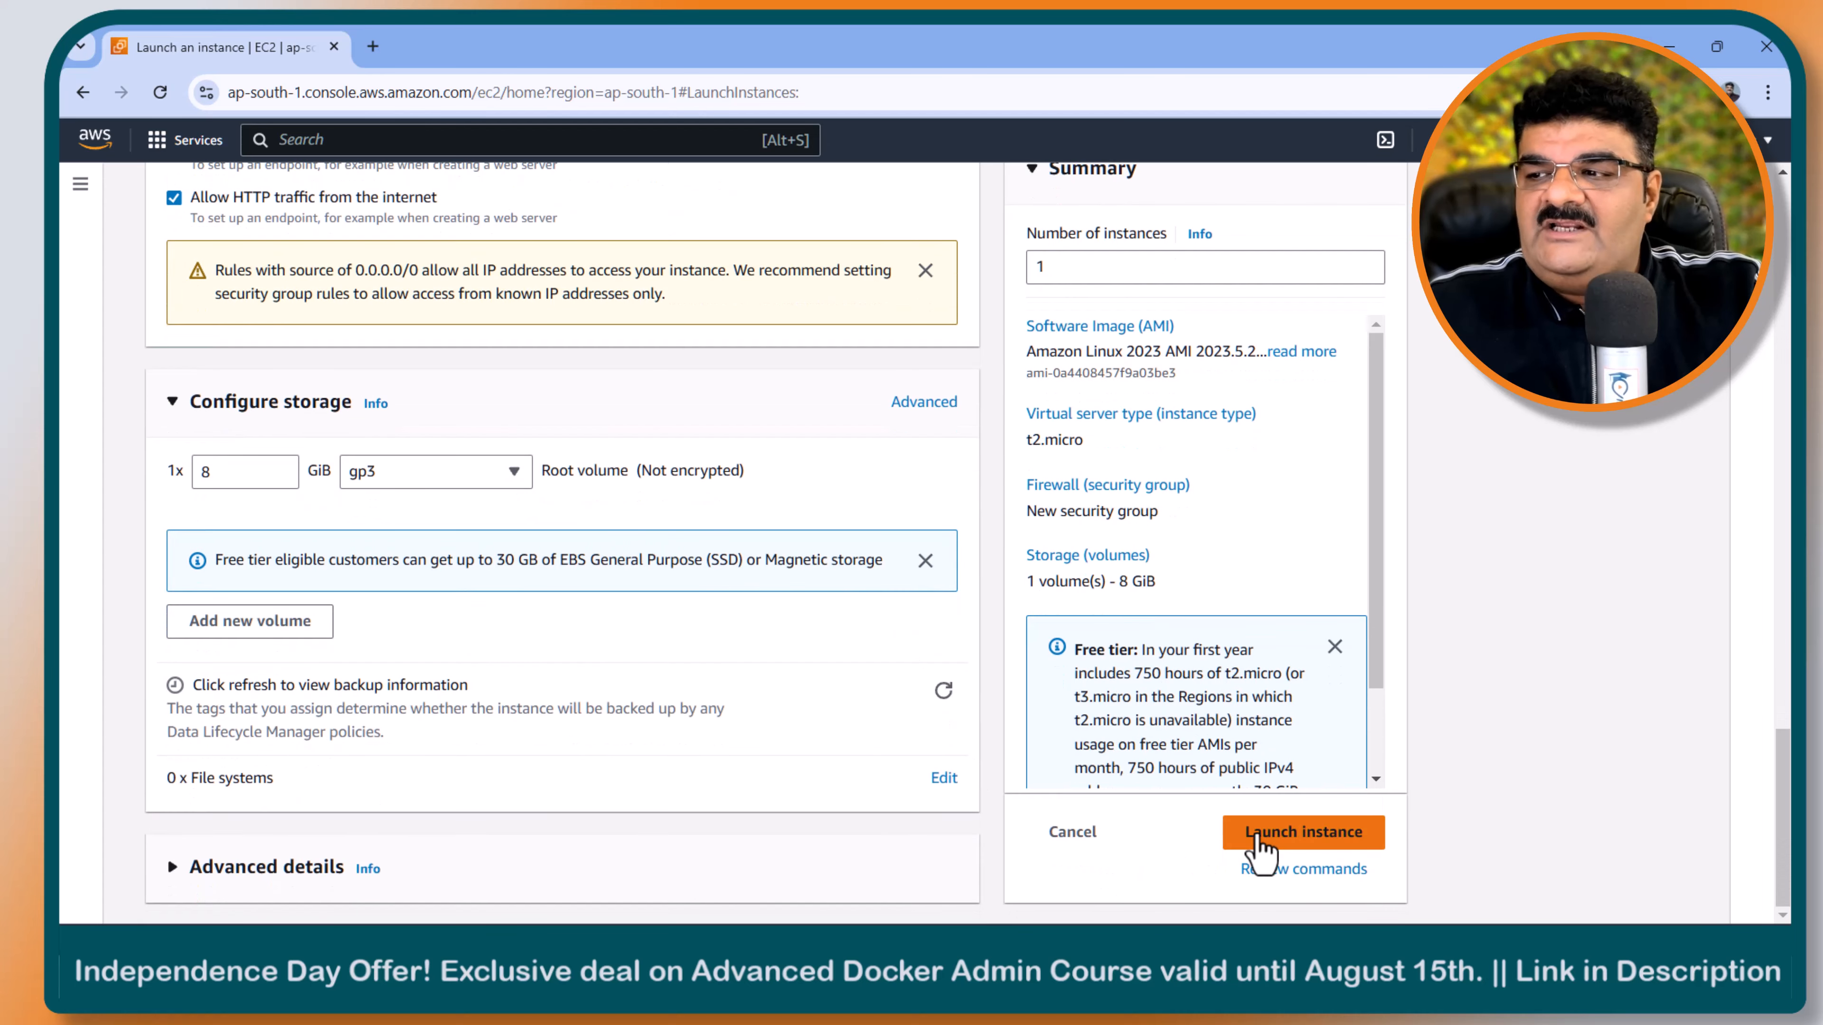
left_click(1301, 835)
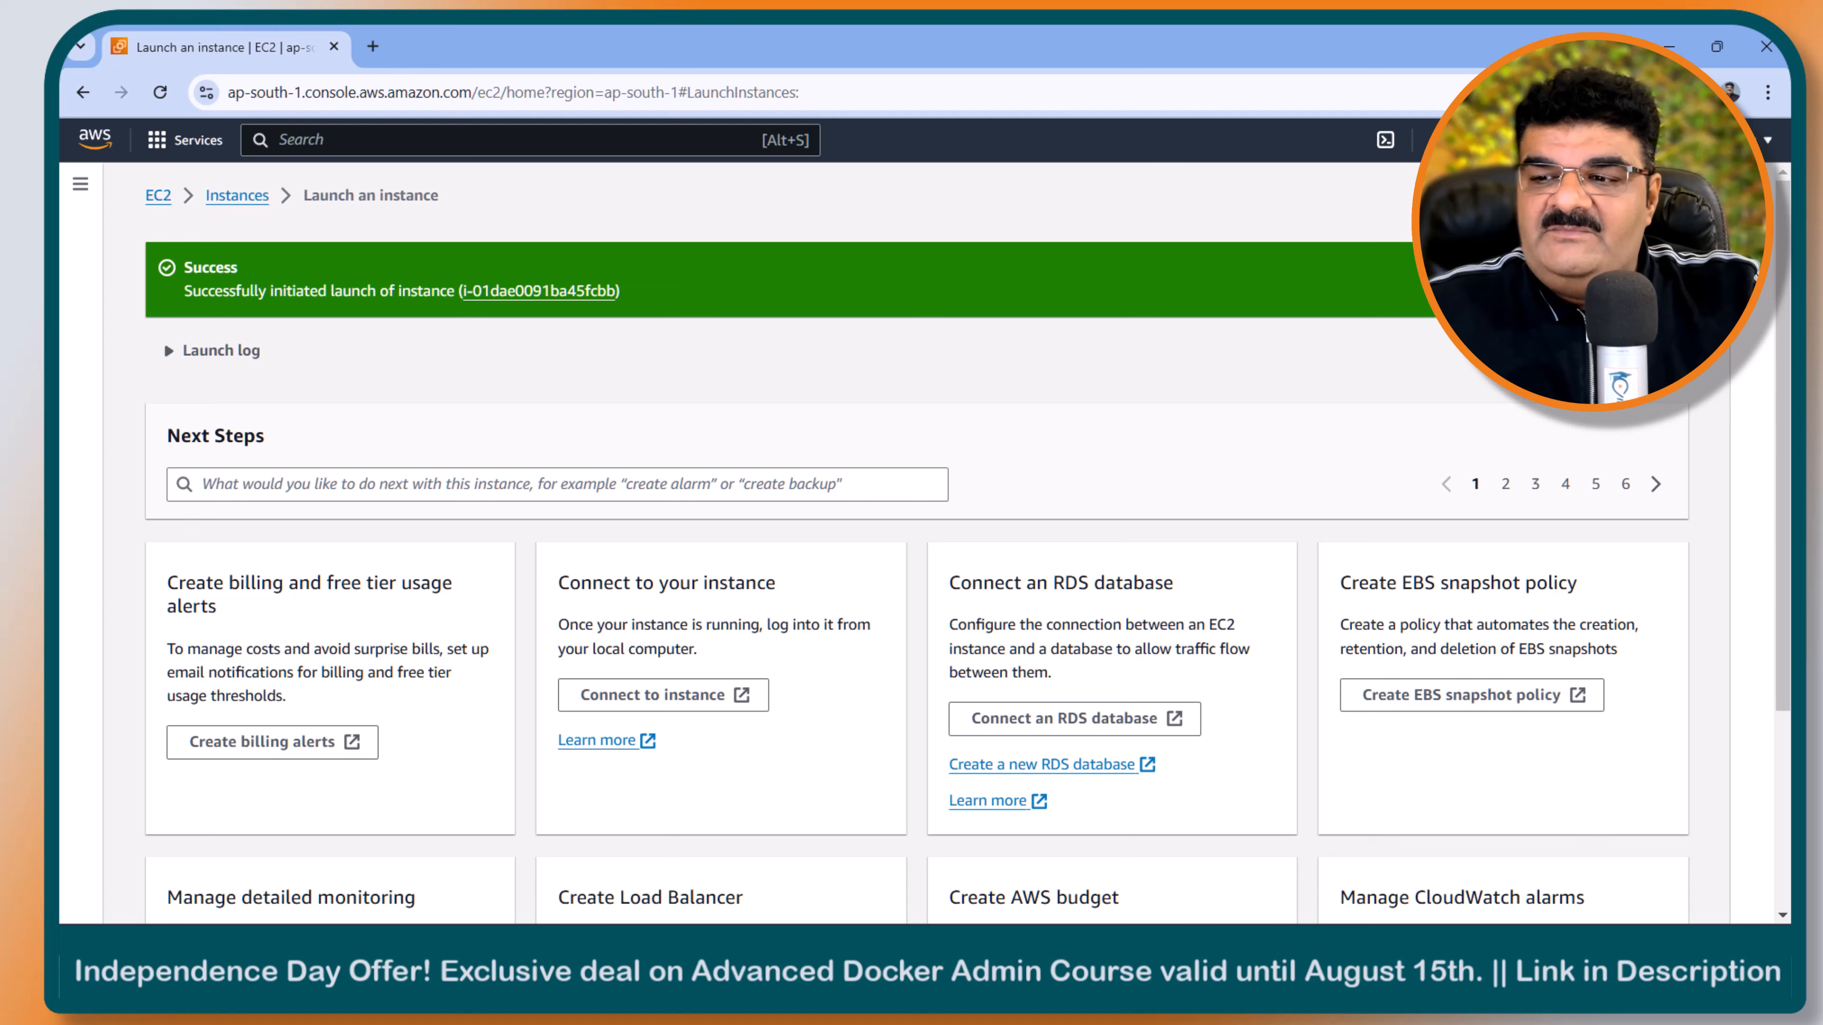
left_click(151, 201)
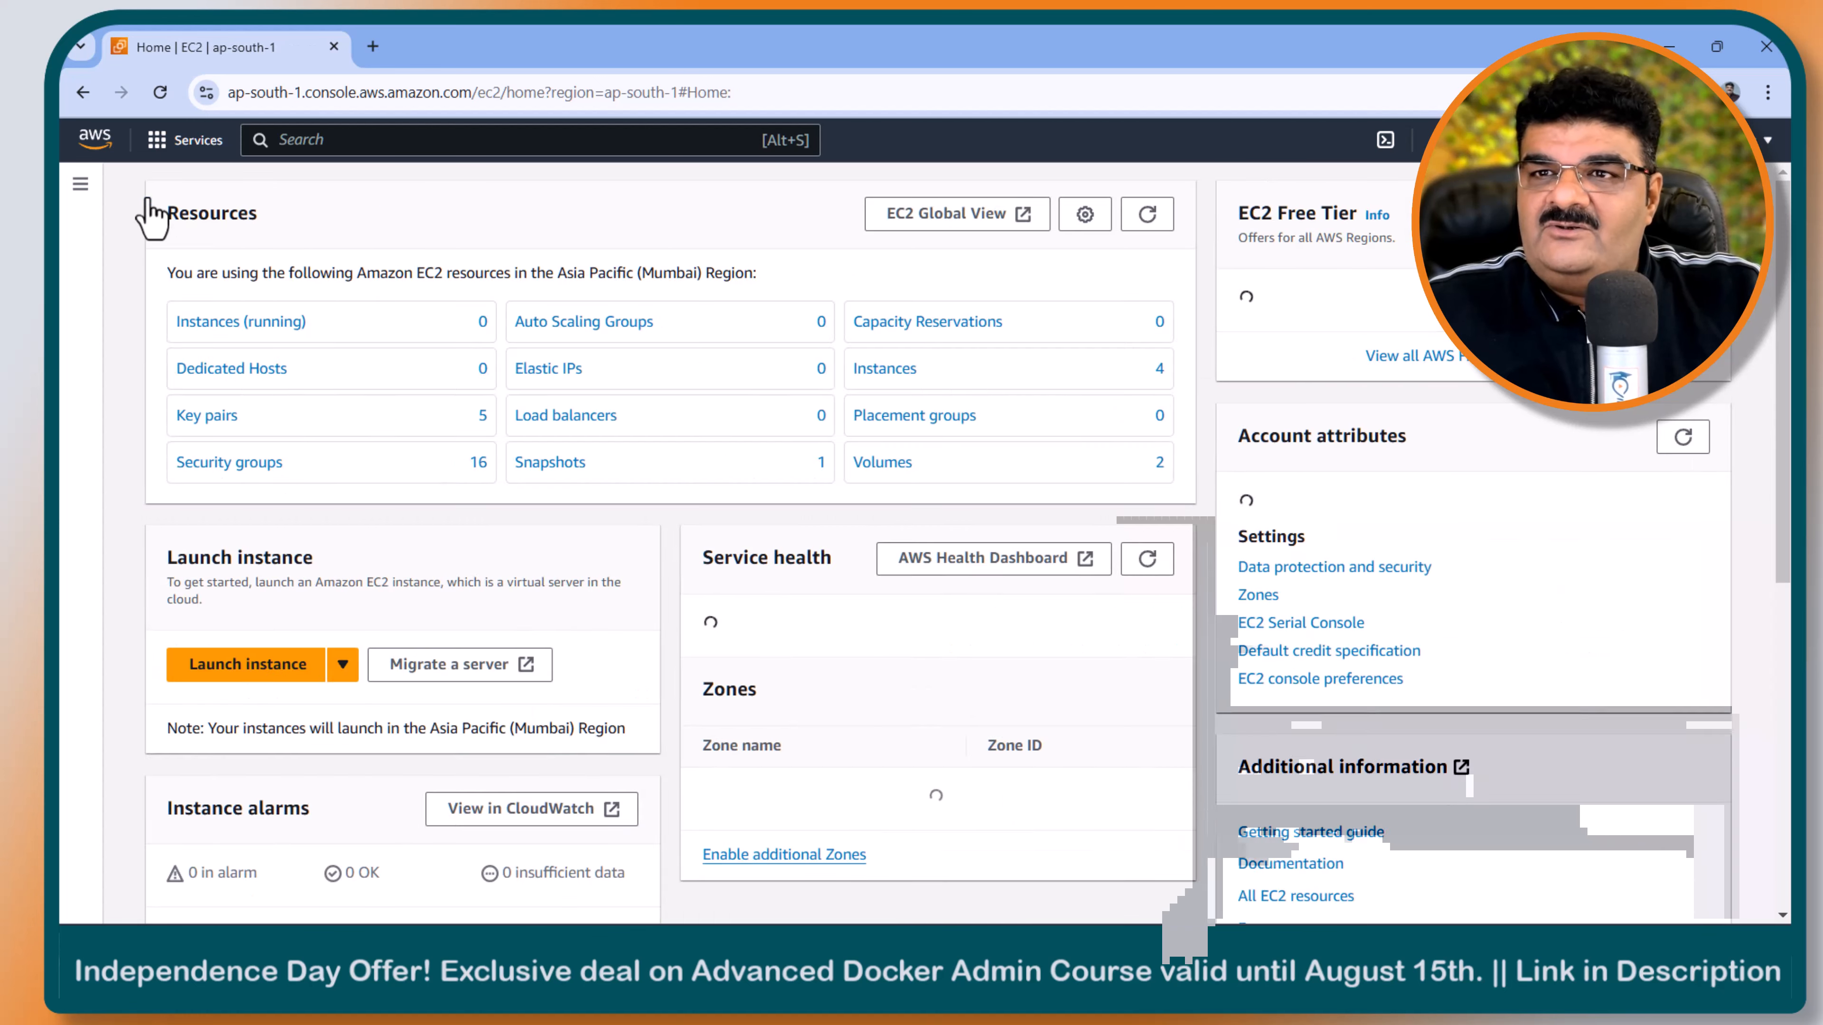
left_click(411, 317)
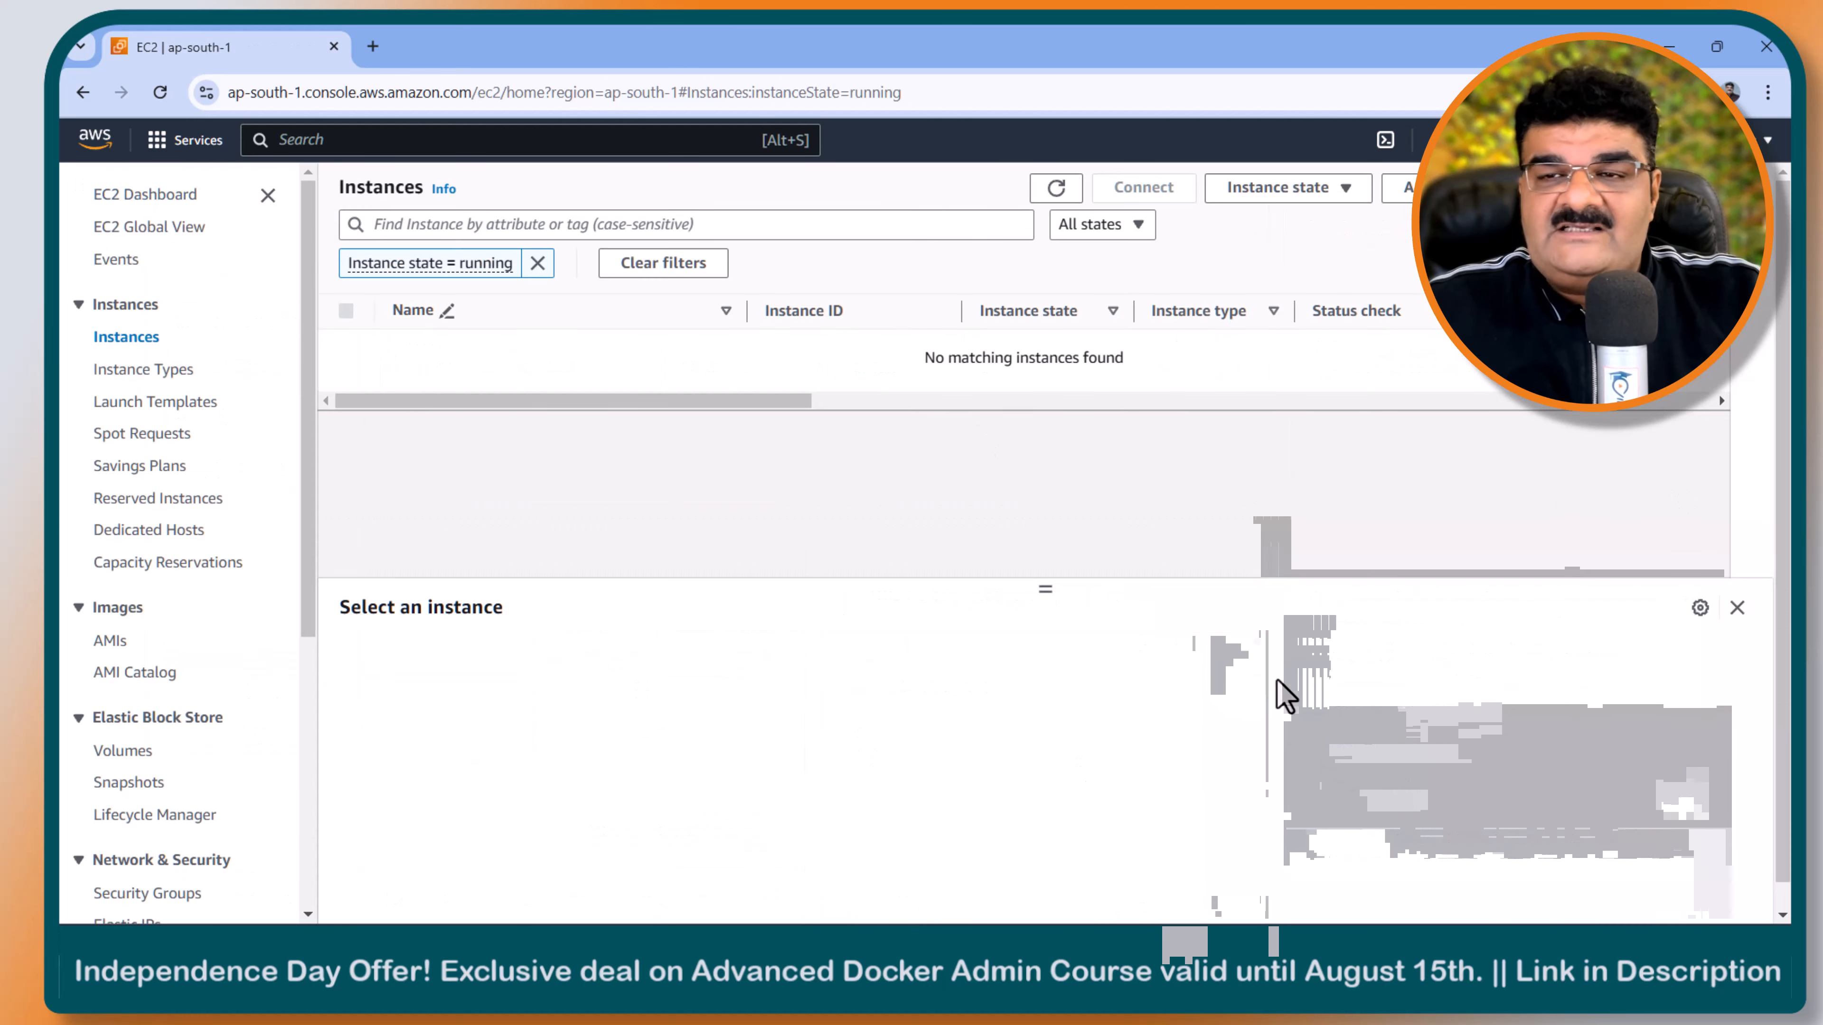
- Open a Windows Command Prompt and change to the Downloads folder
key("super")
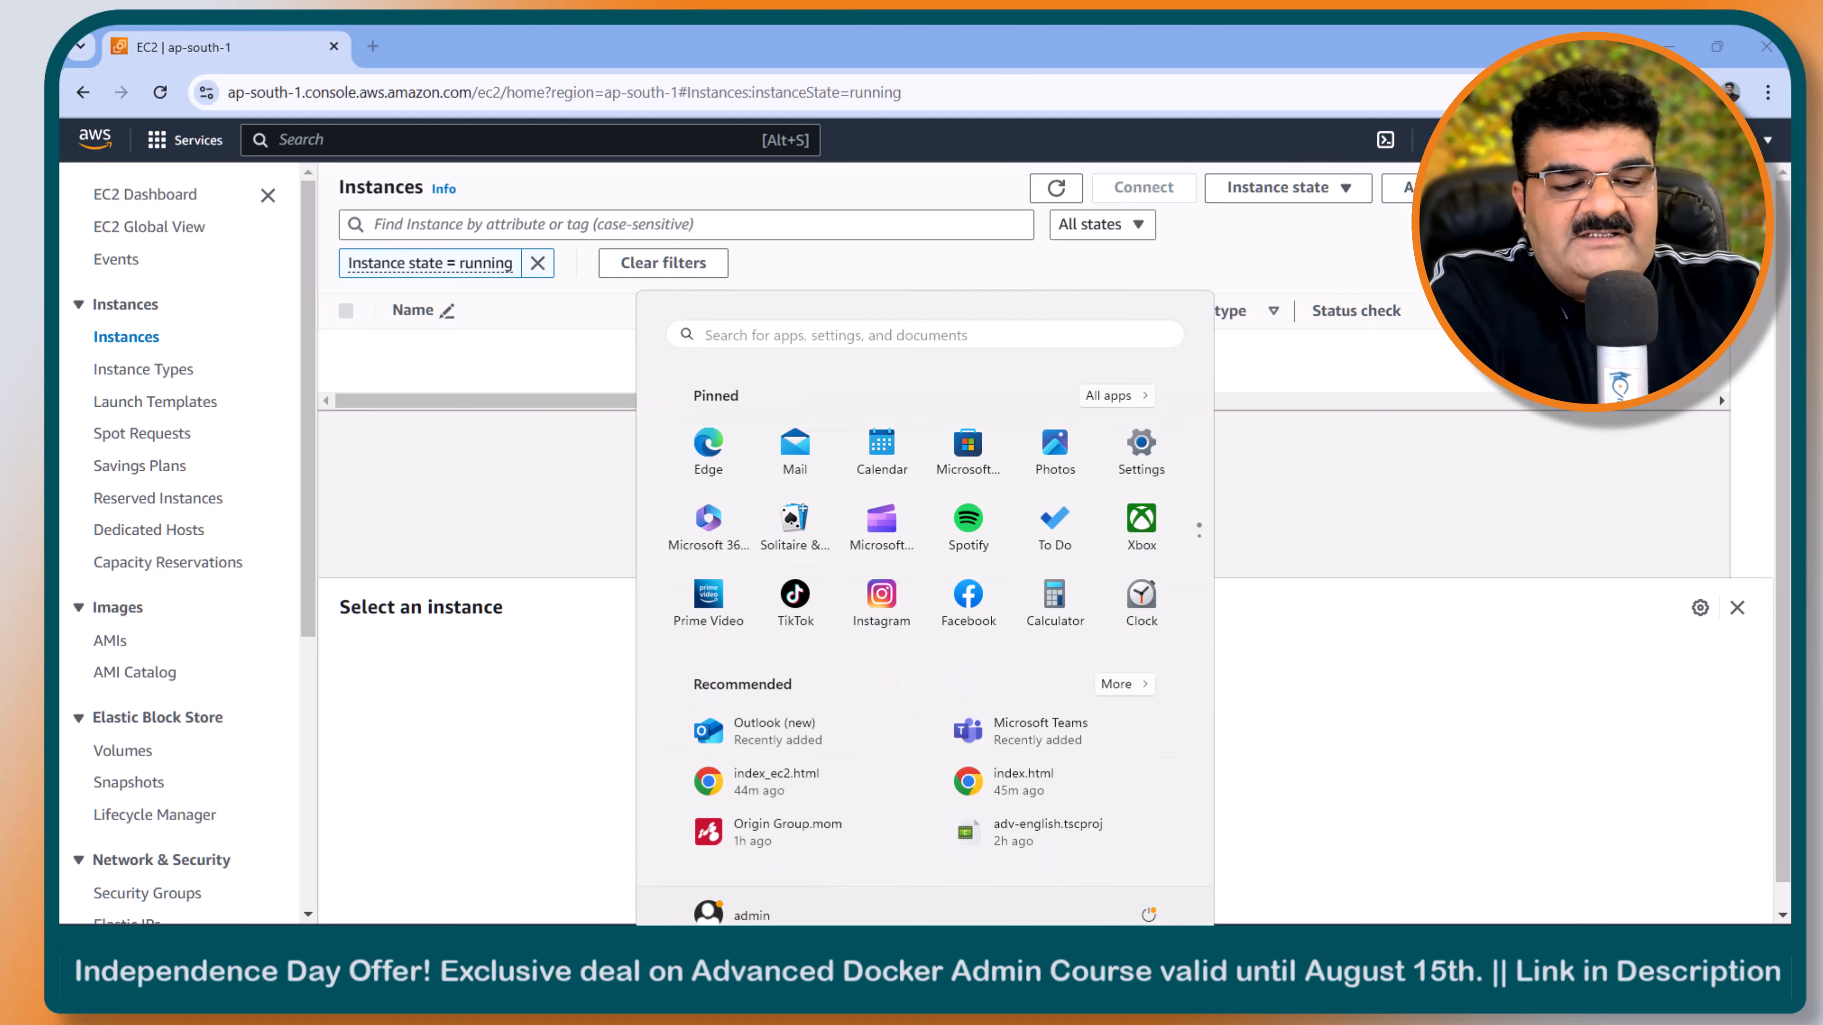
type("cmd")
key("Return")
type("cd down")
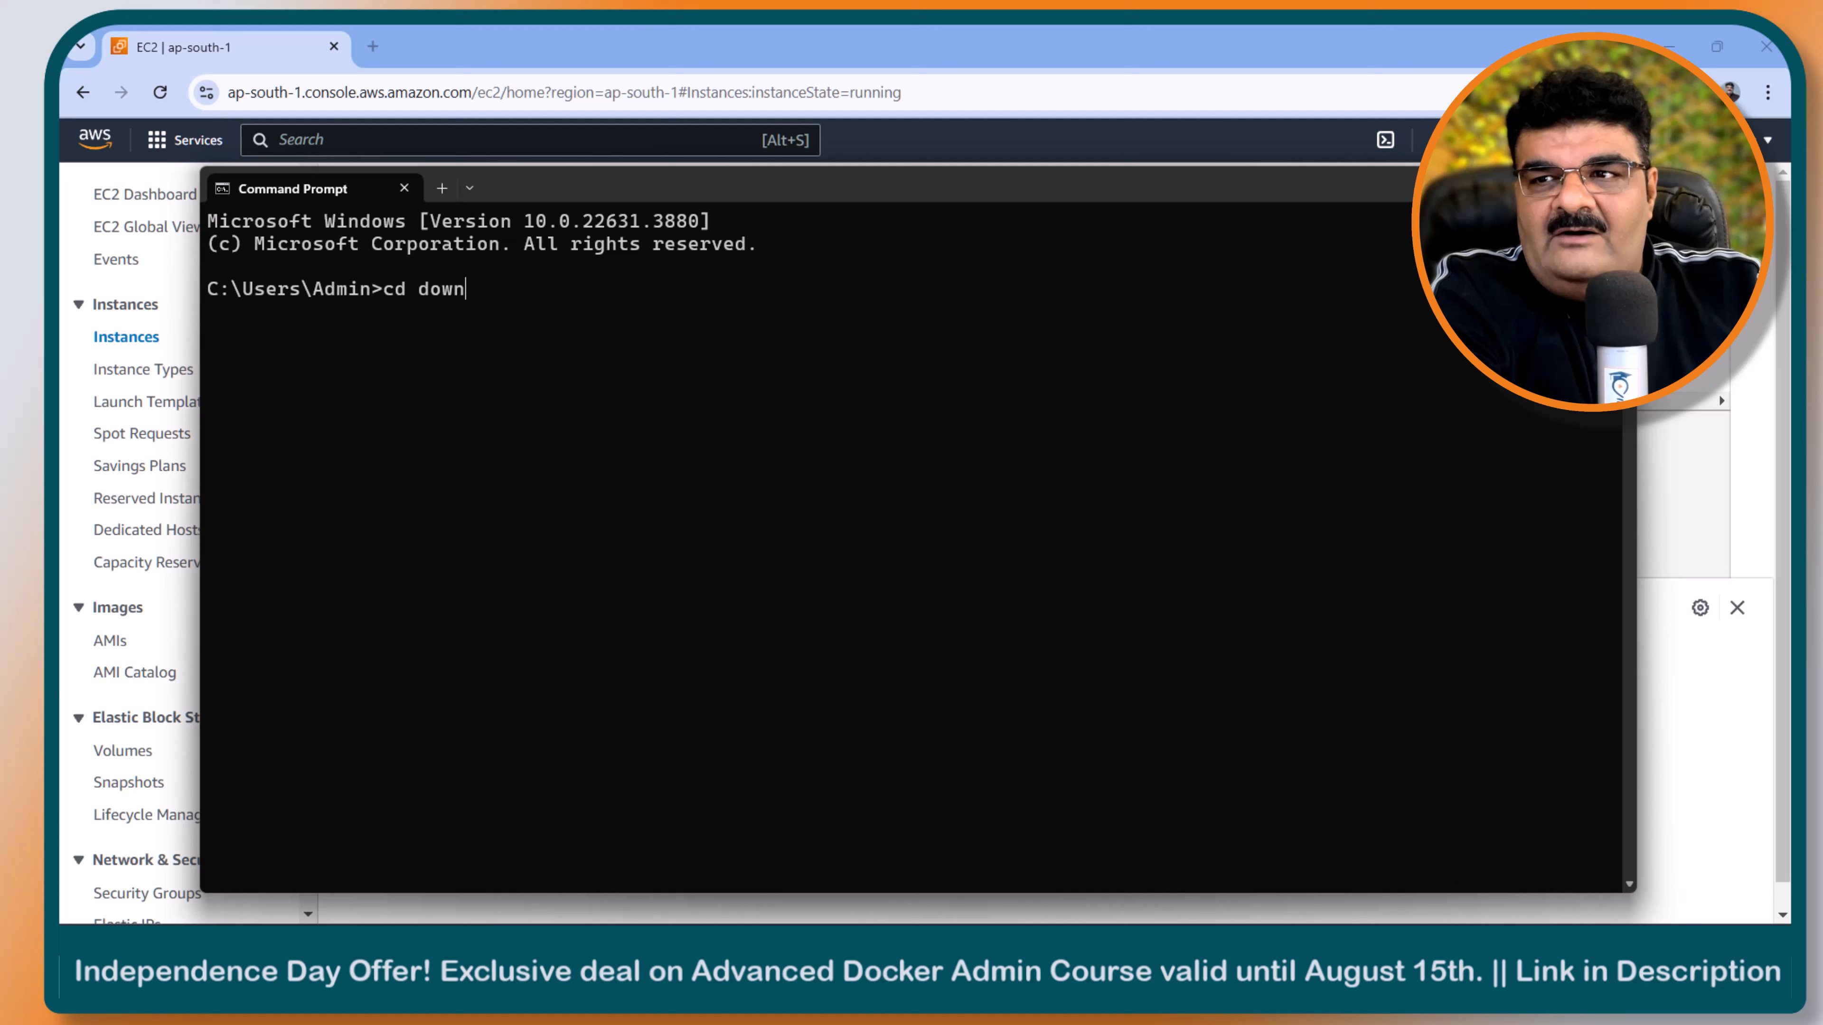
key("Tab")
key("Return")
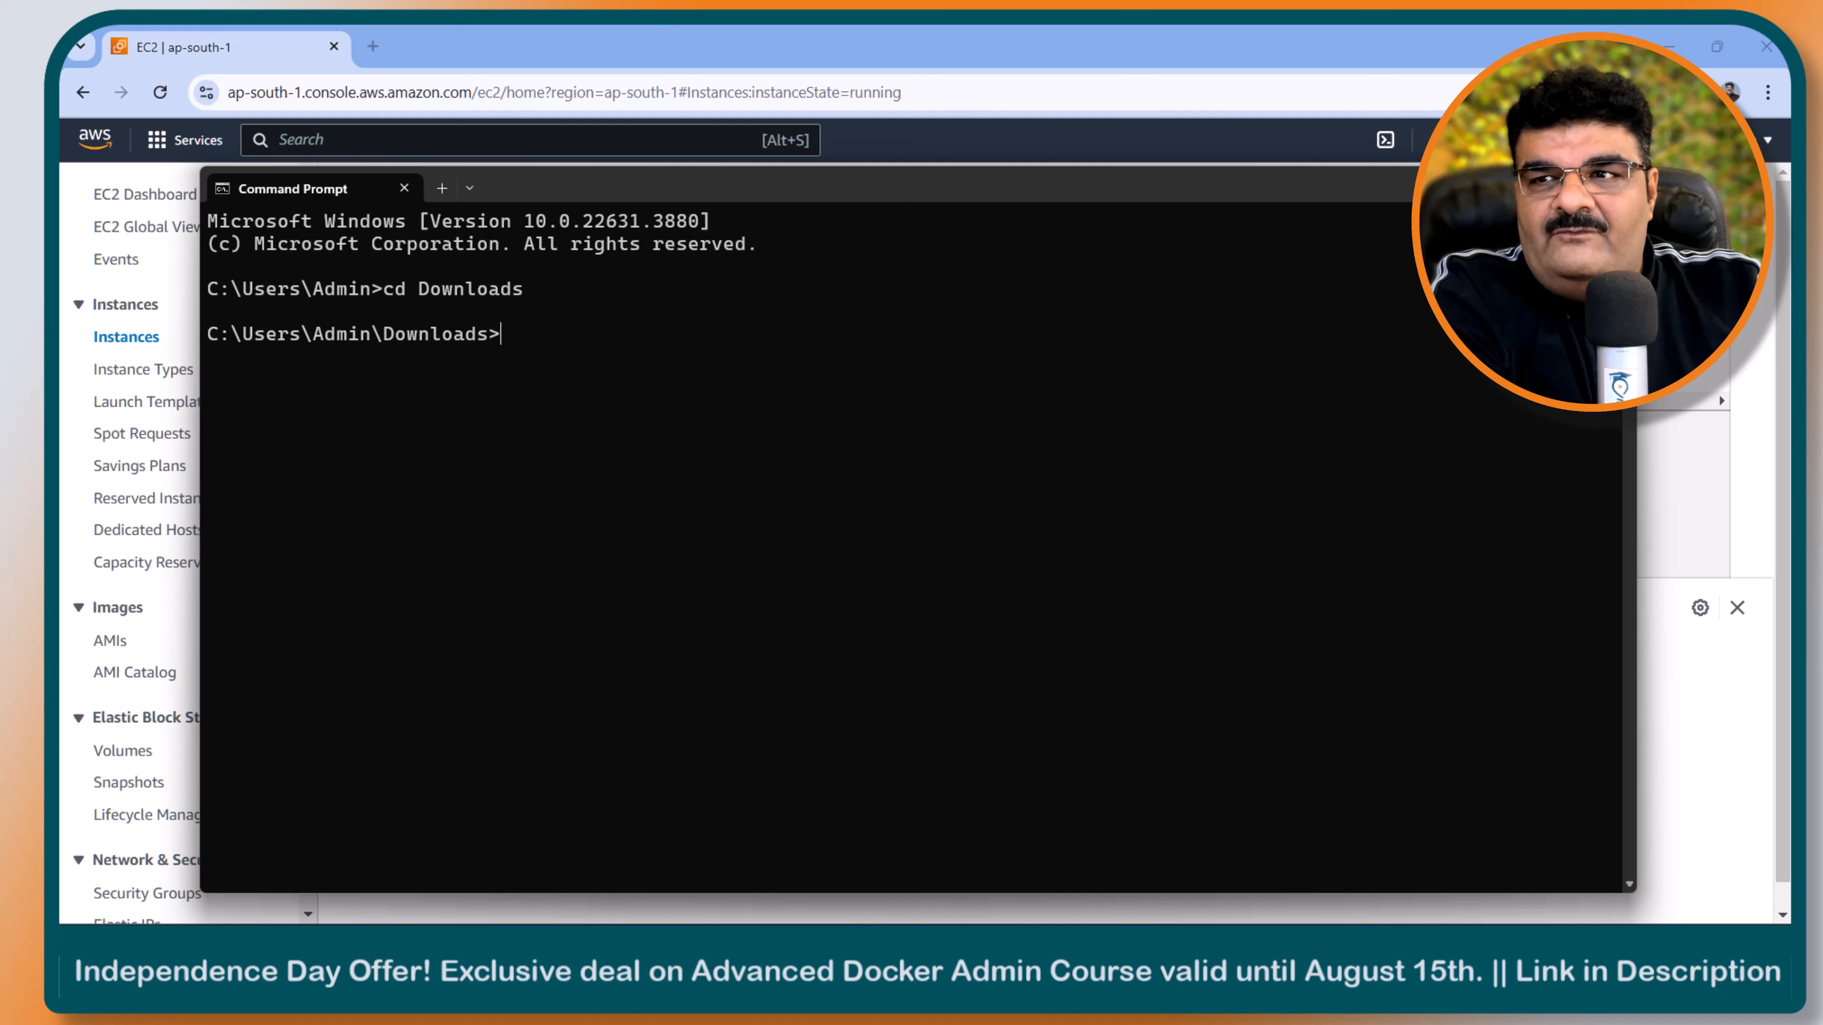
- Begin an SSH command that uses the key file new2024-key.pem, leaving the user and host open
type("ssh")
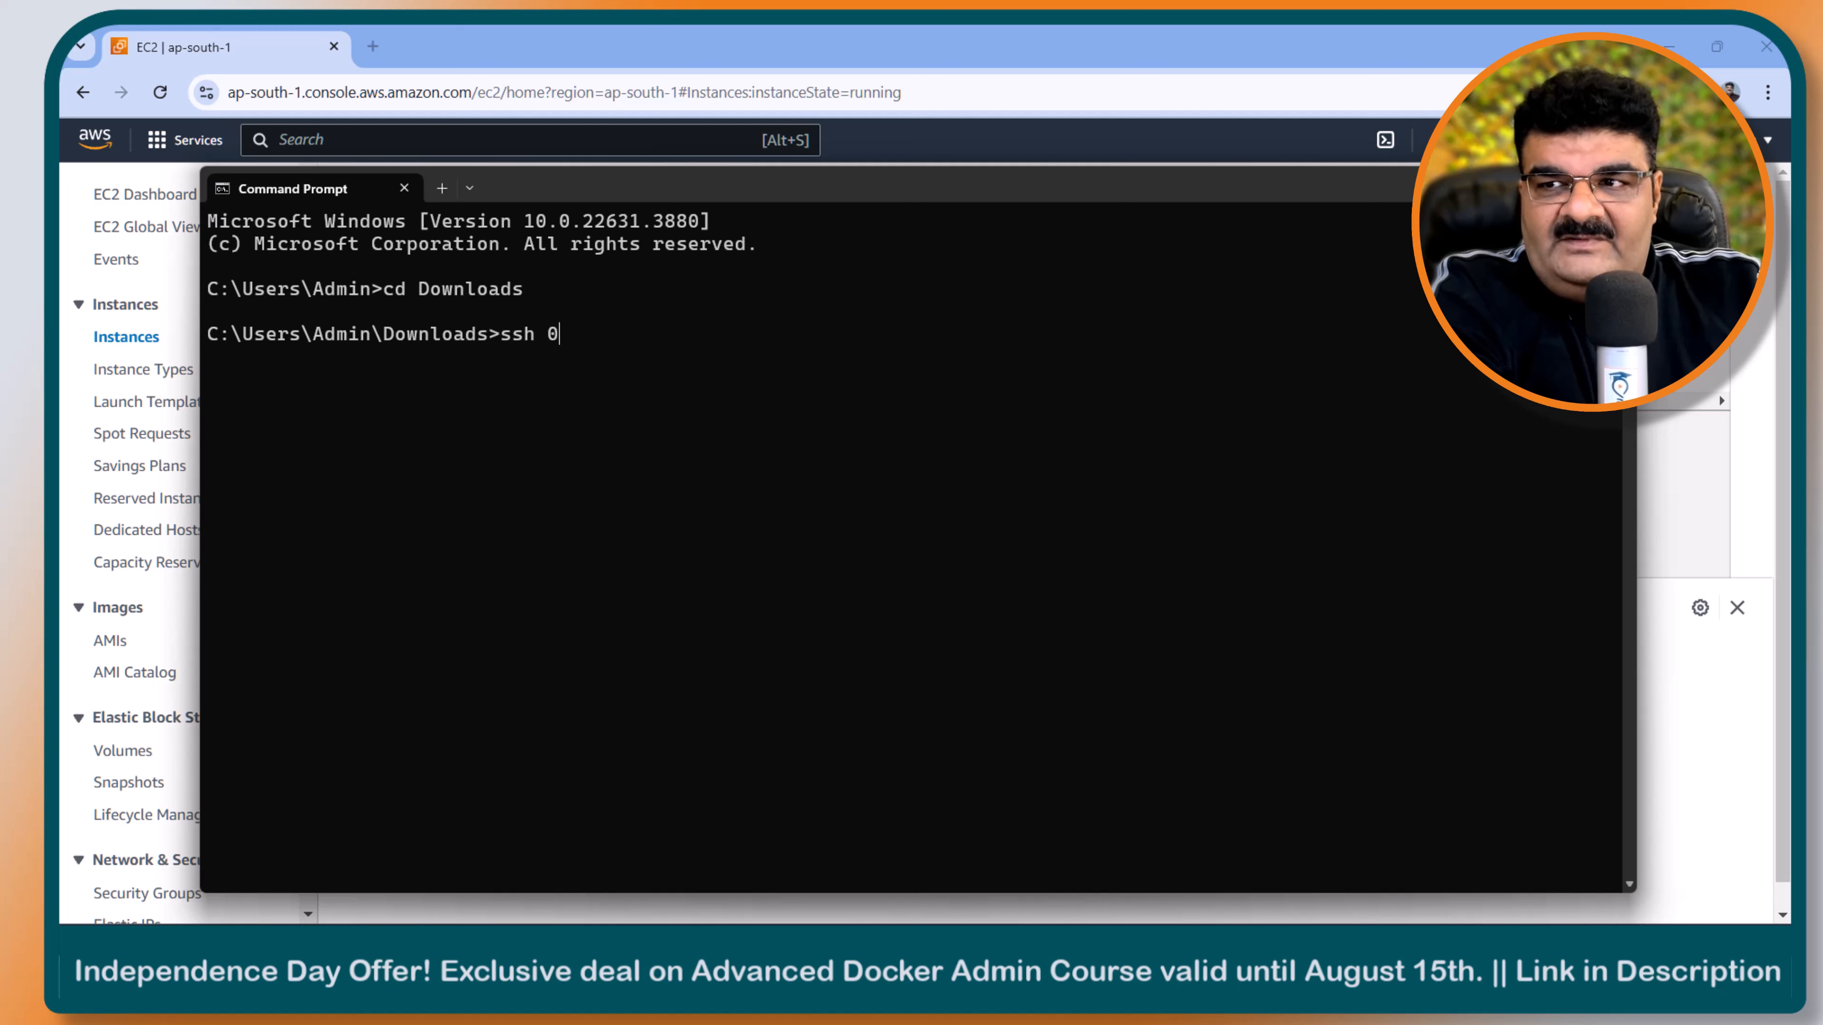
type(" -i ne")
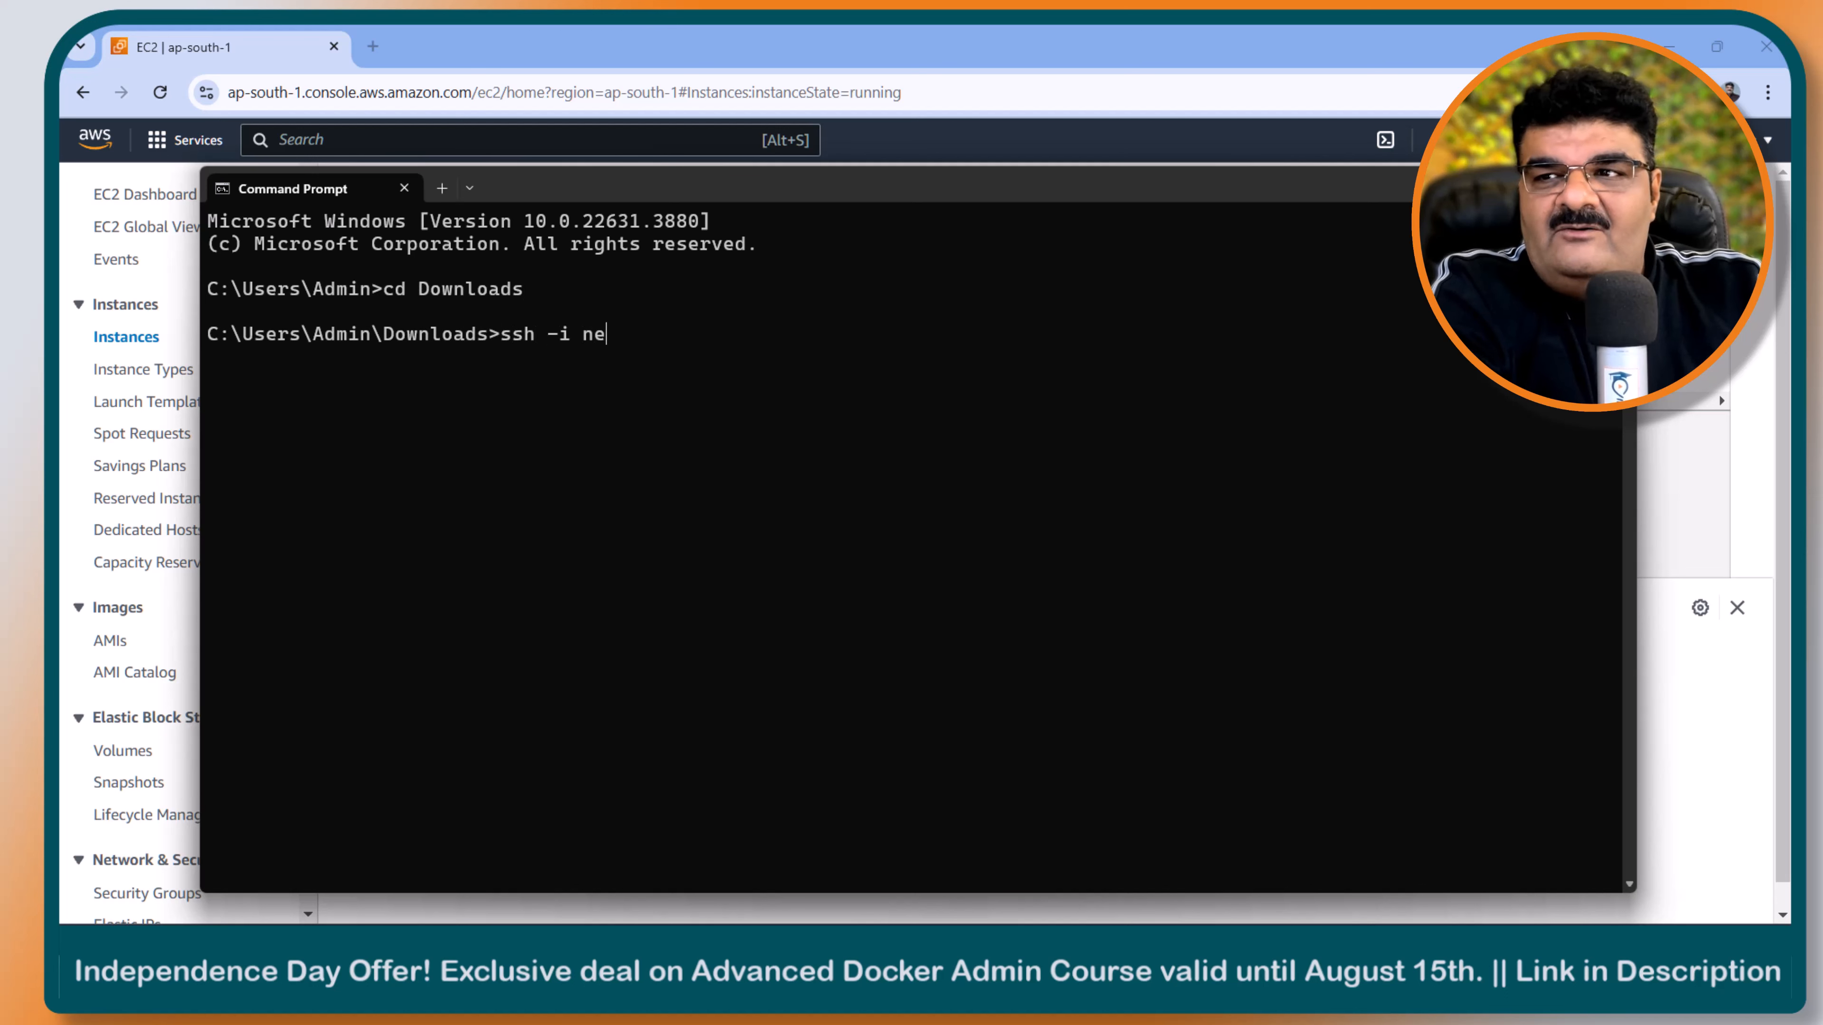
type("w2024")
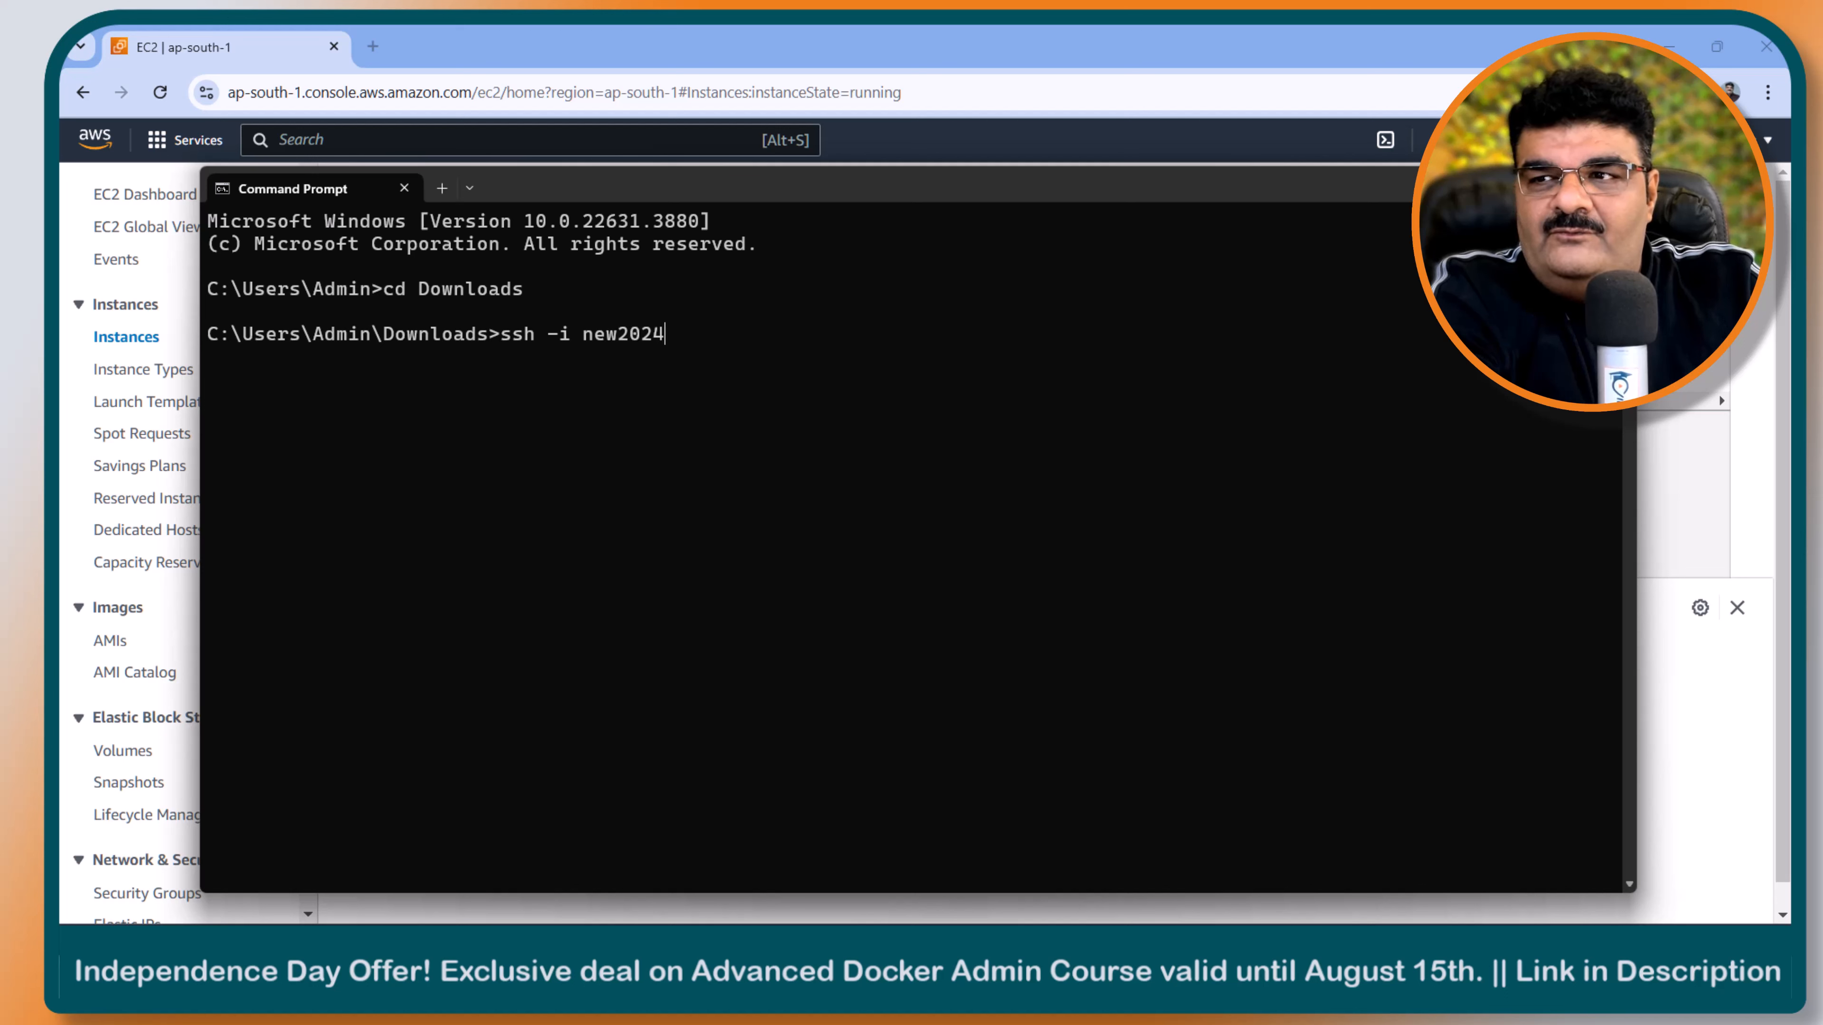
type("-key.pem")
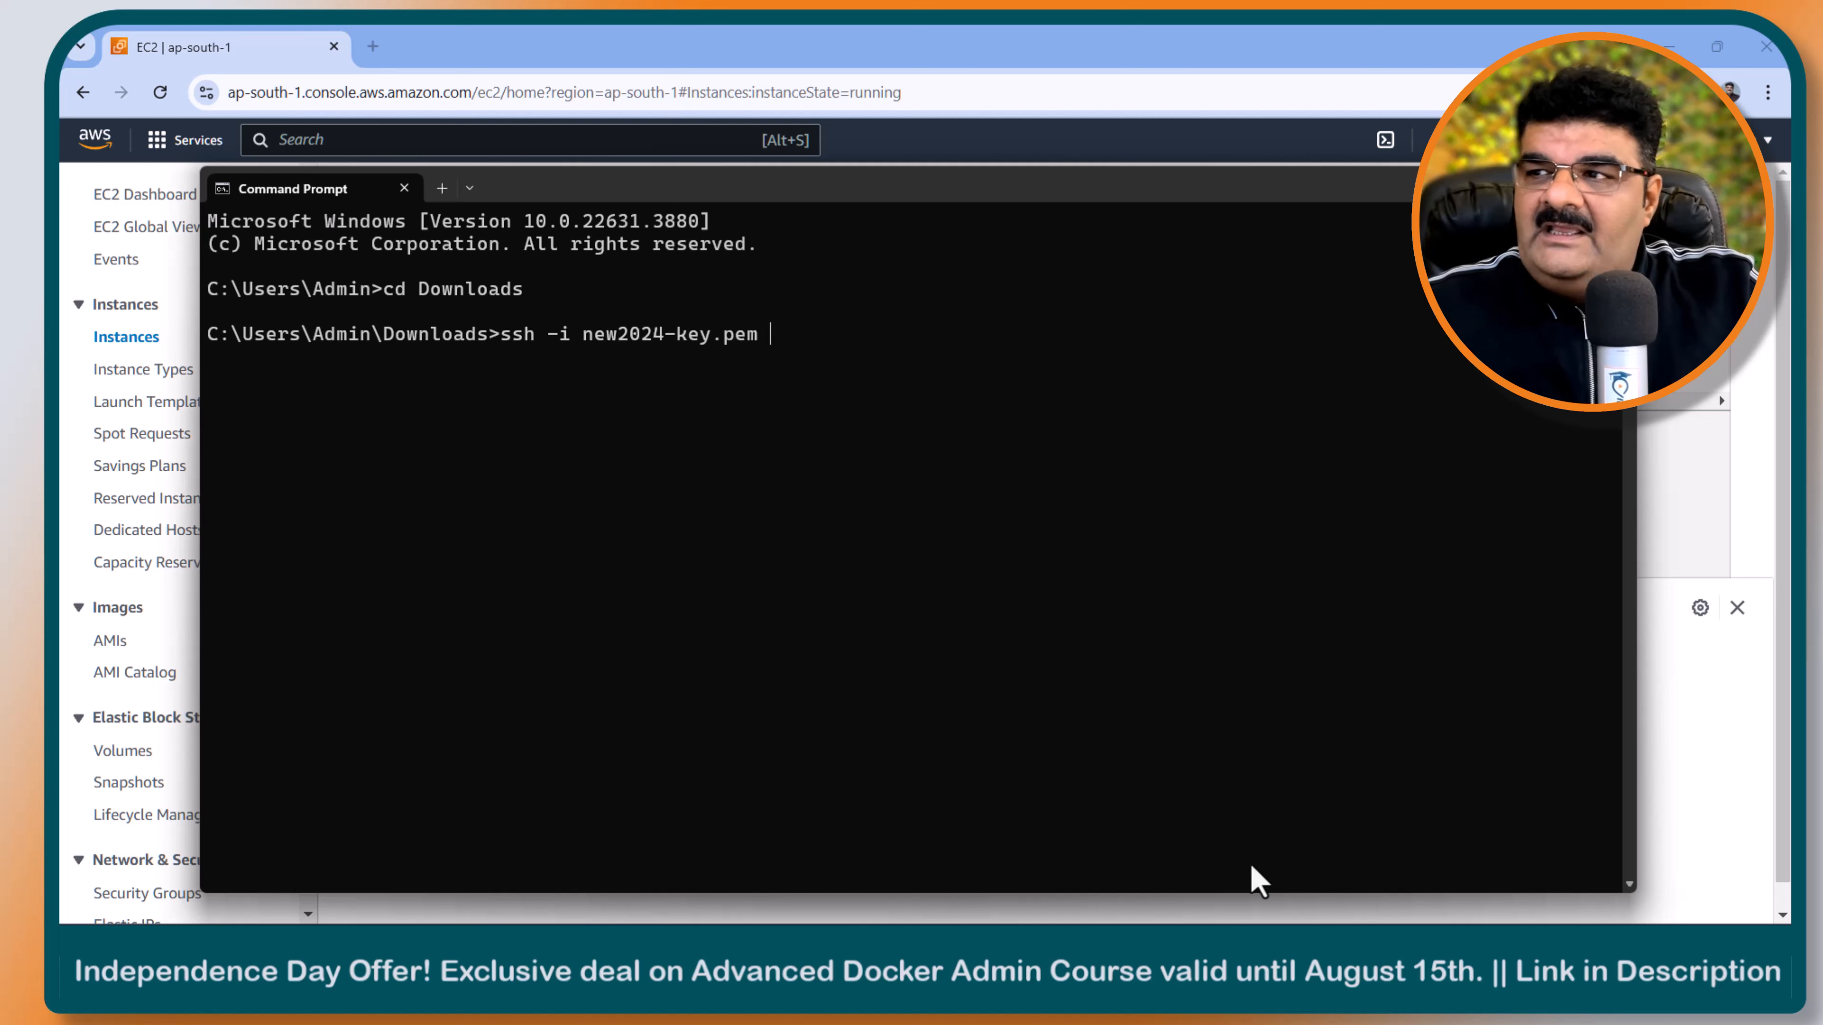
- Return to the EC2 console, reload the running instances, select web-server and copy its public IPv4 address
left_click(1783, 603)
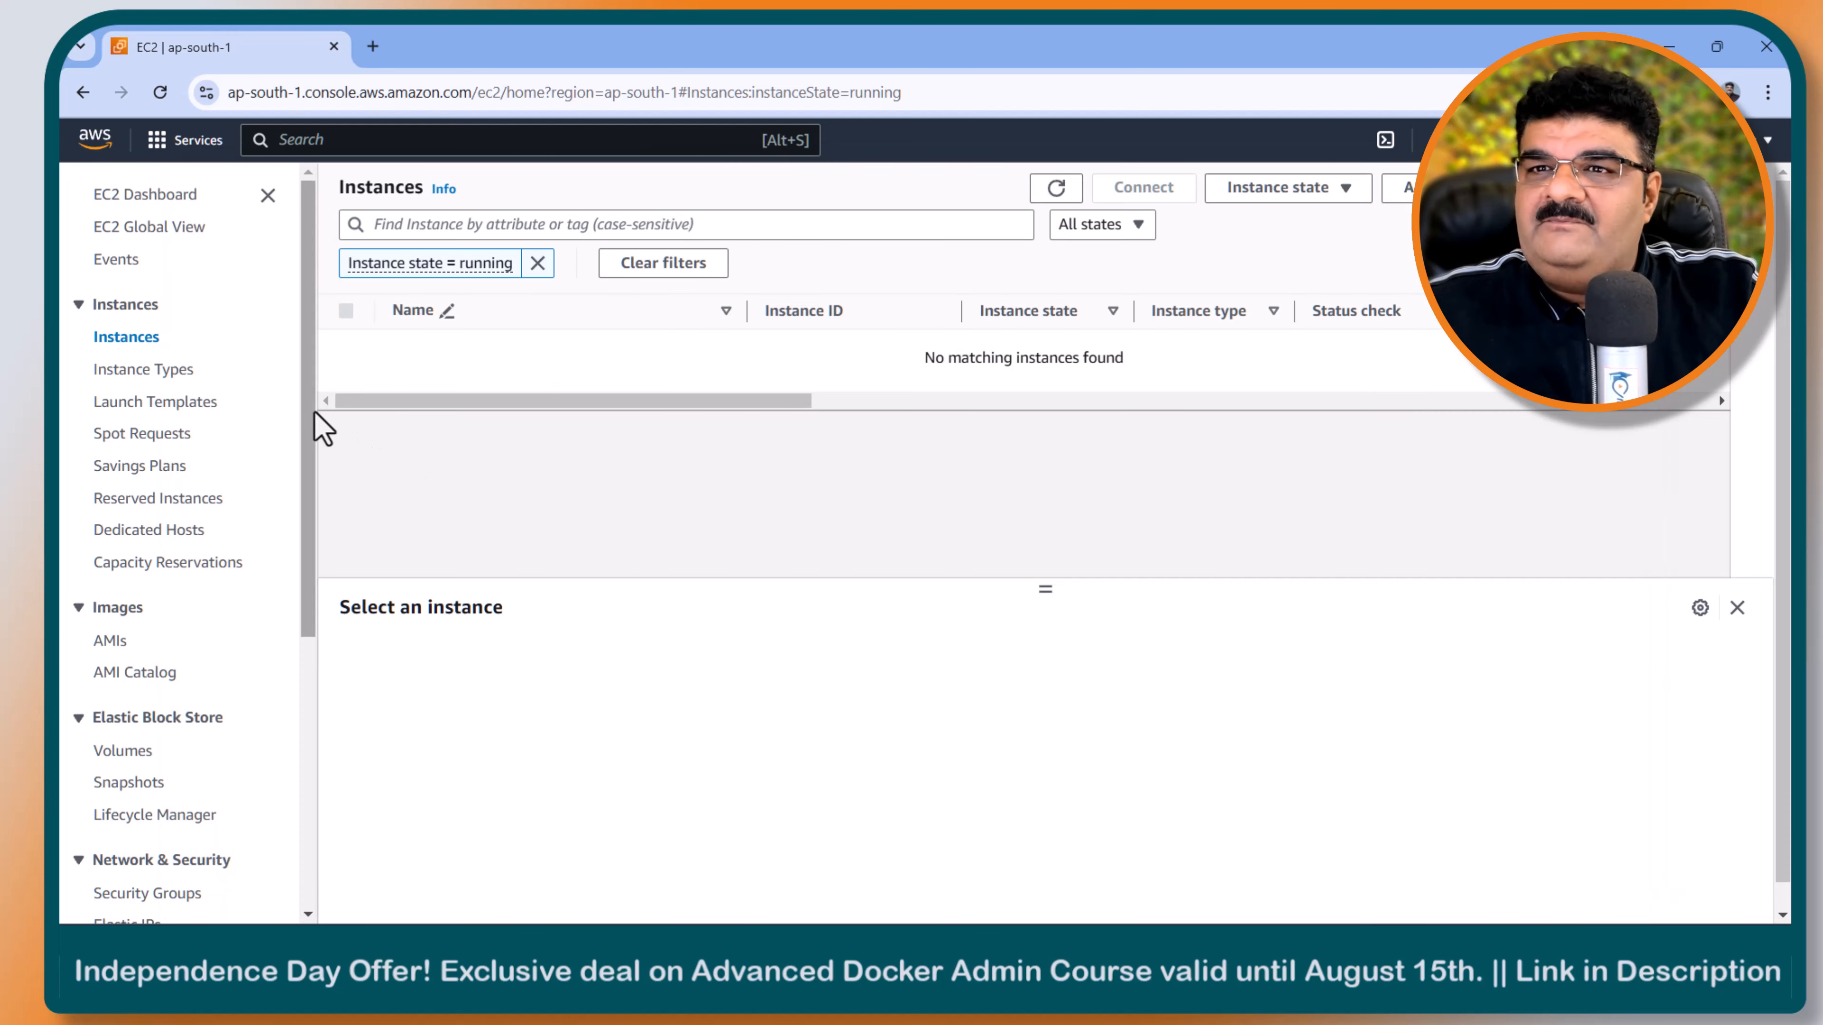
left_click(135, 340)
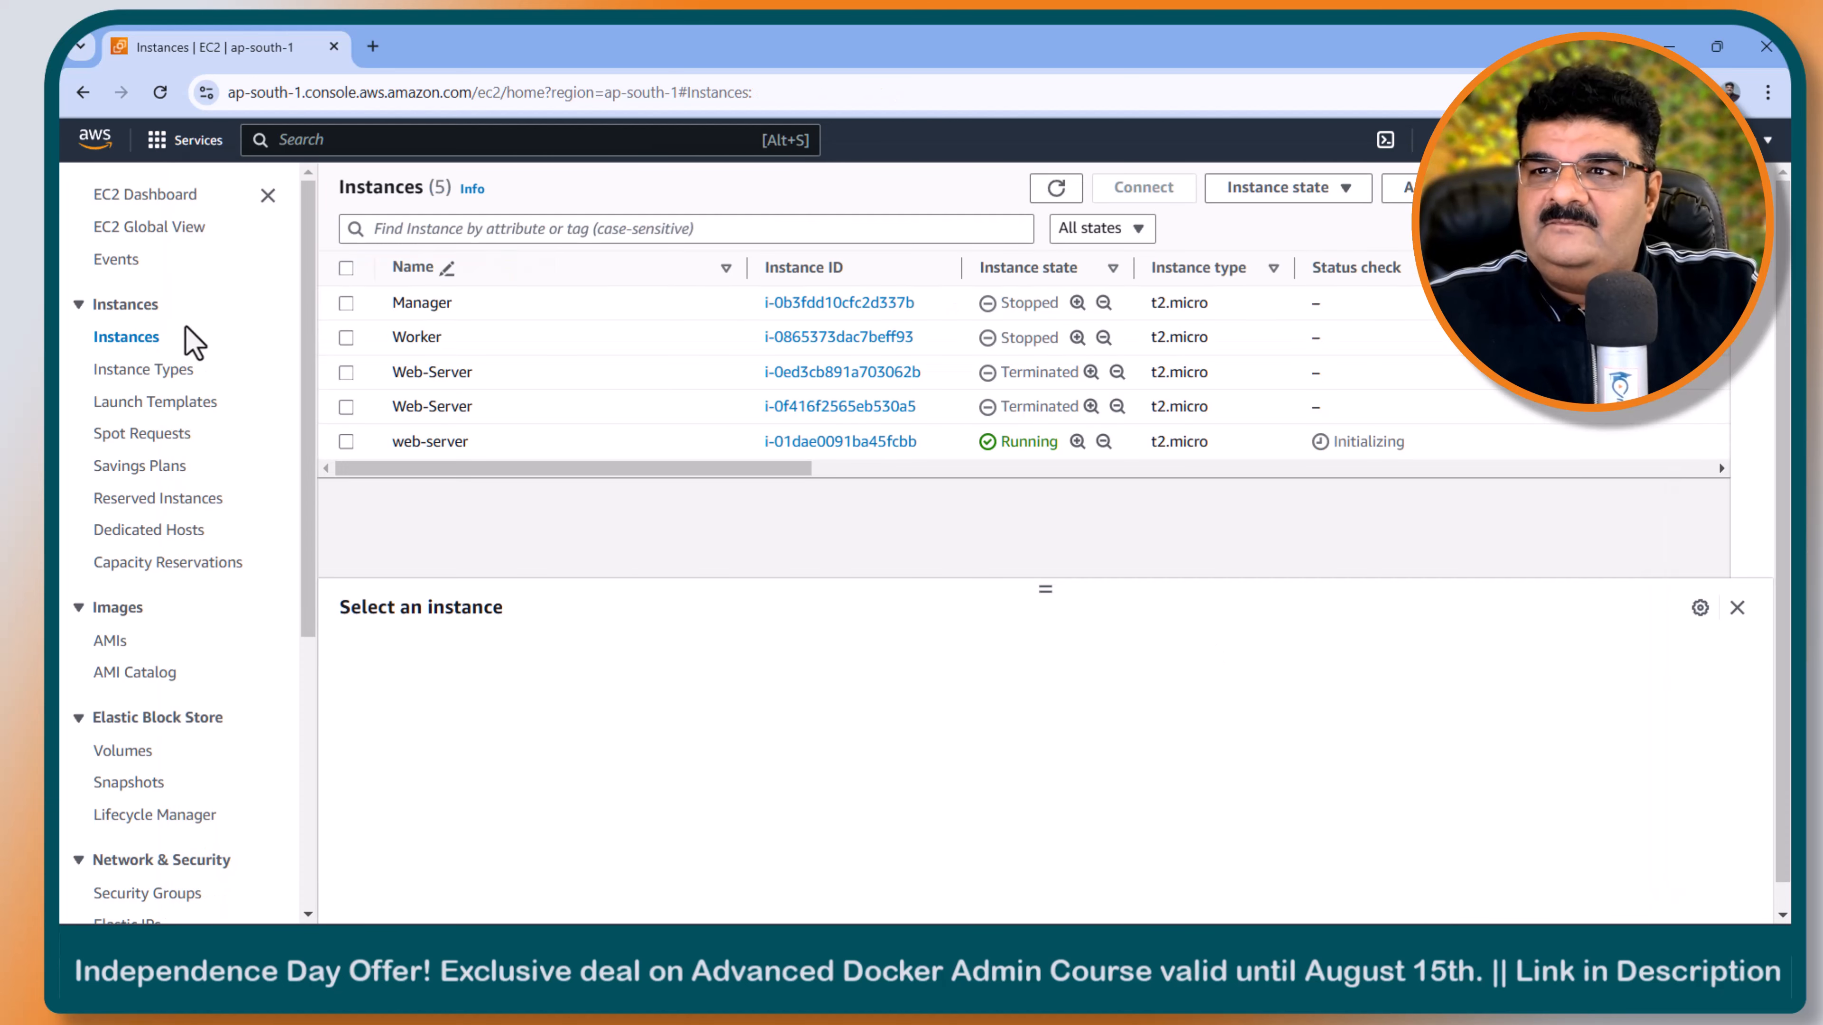
left_click(146, 193)
left_click(457, 327)
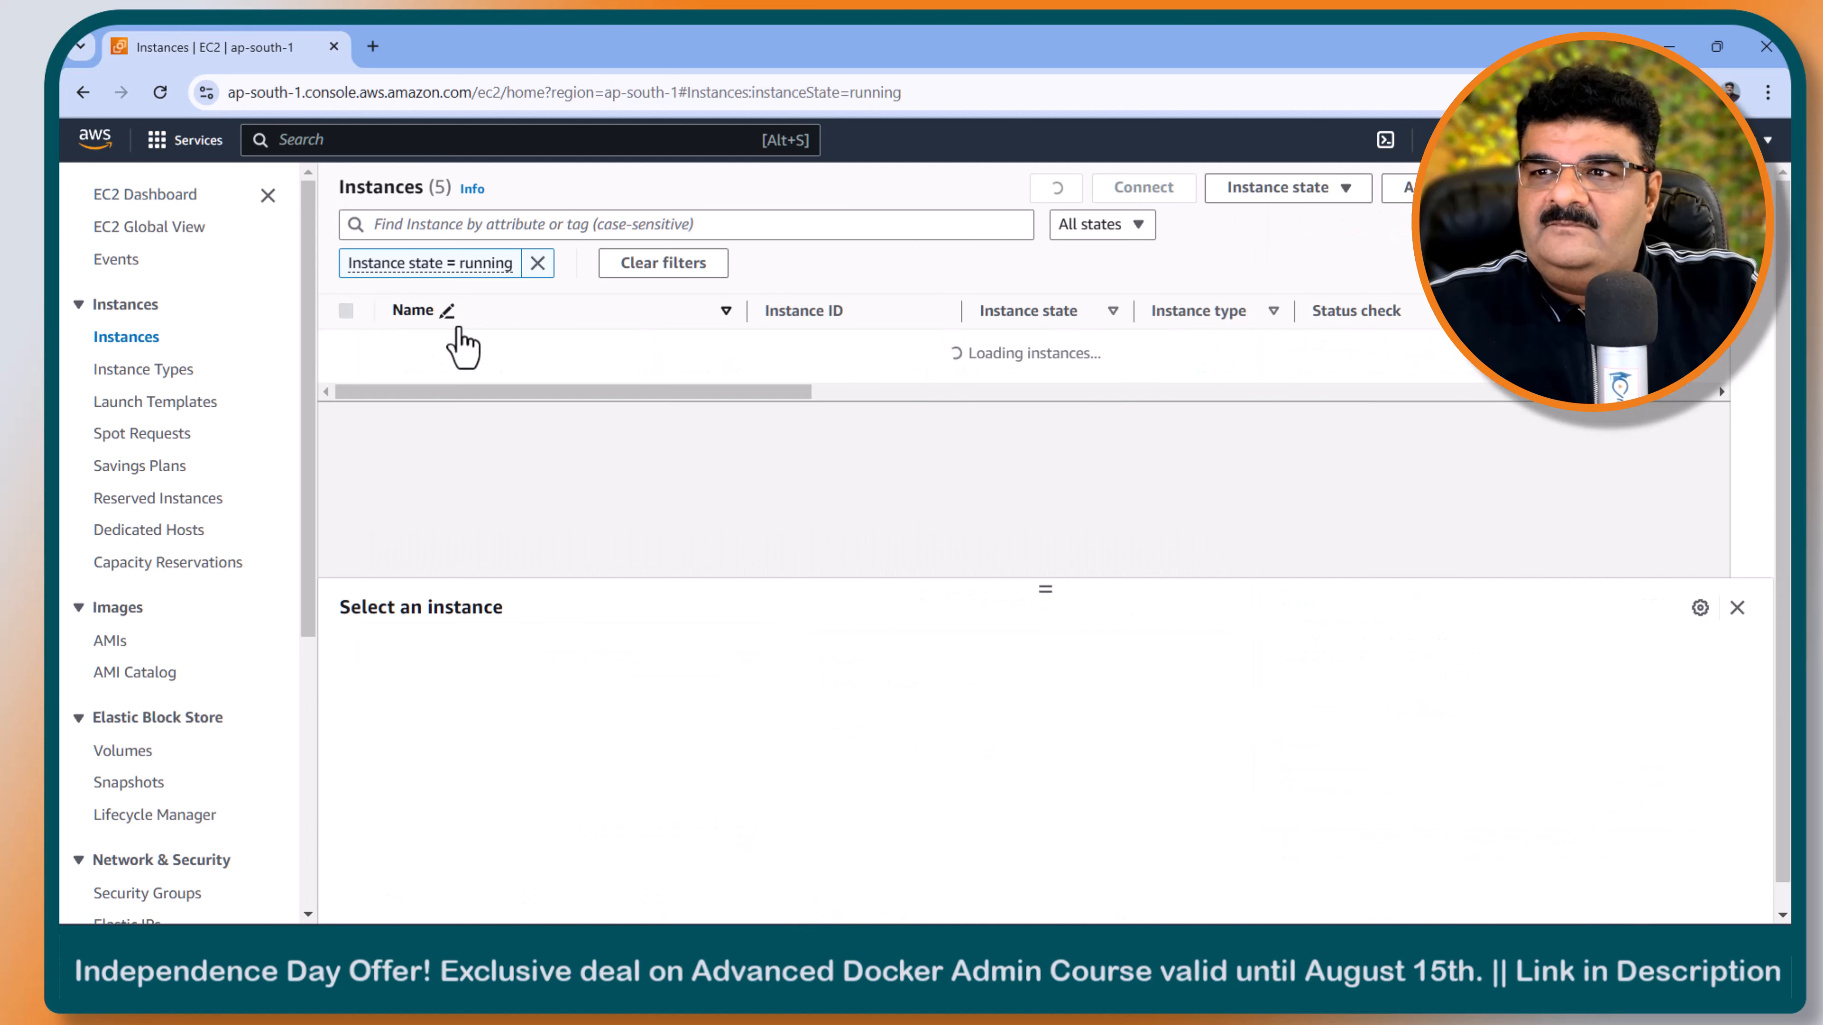
left_click(346, 347)
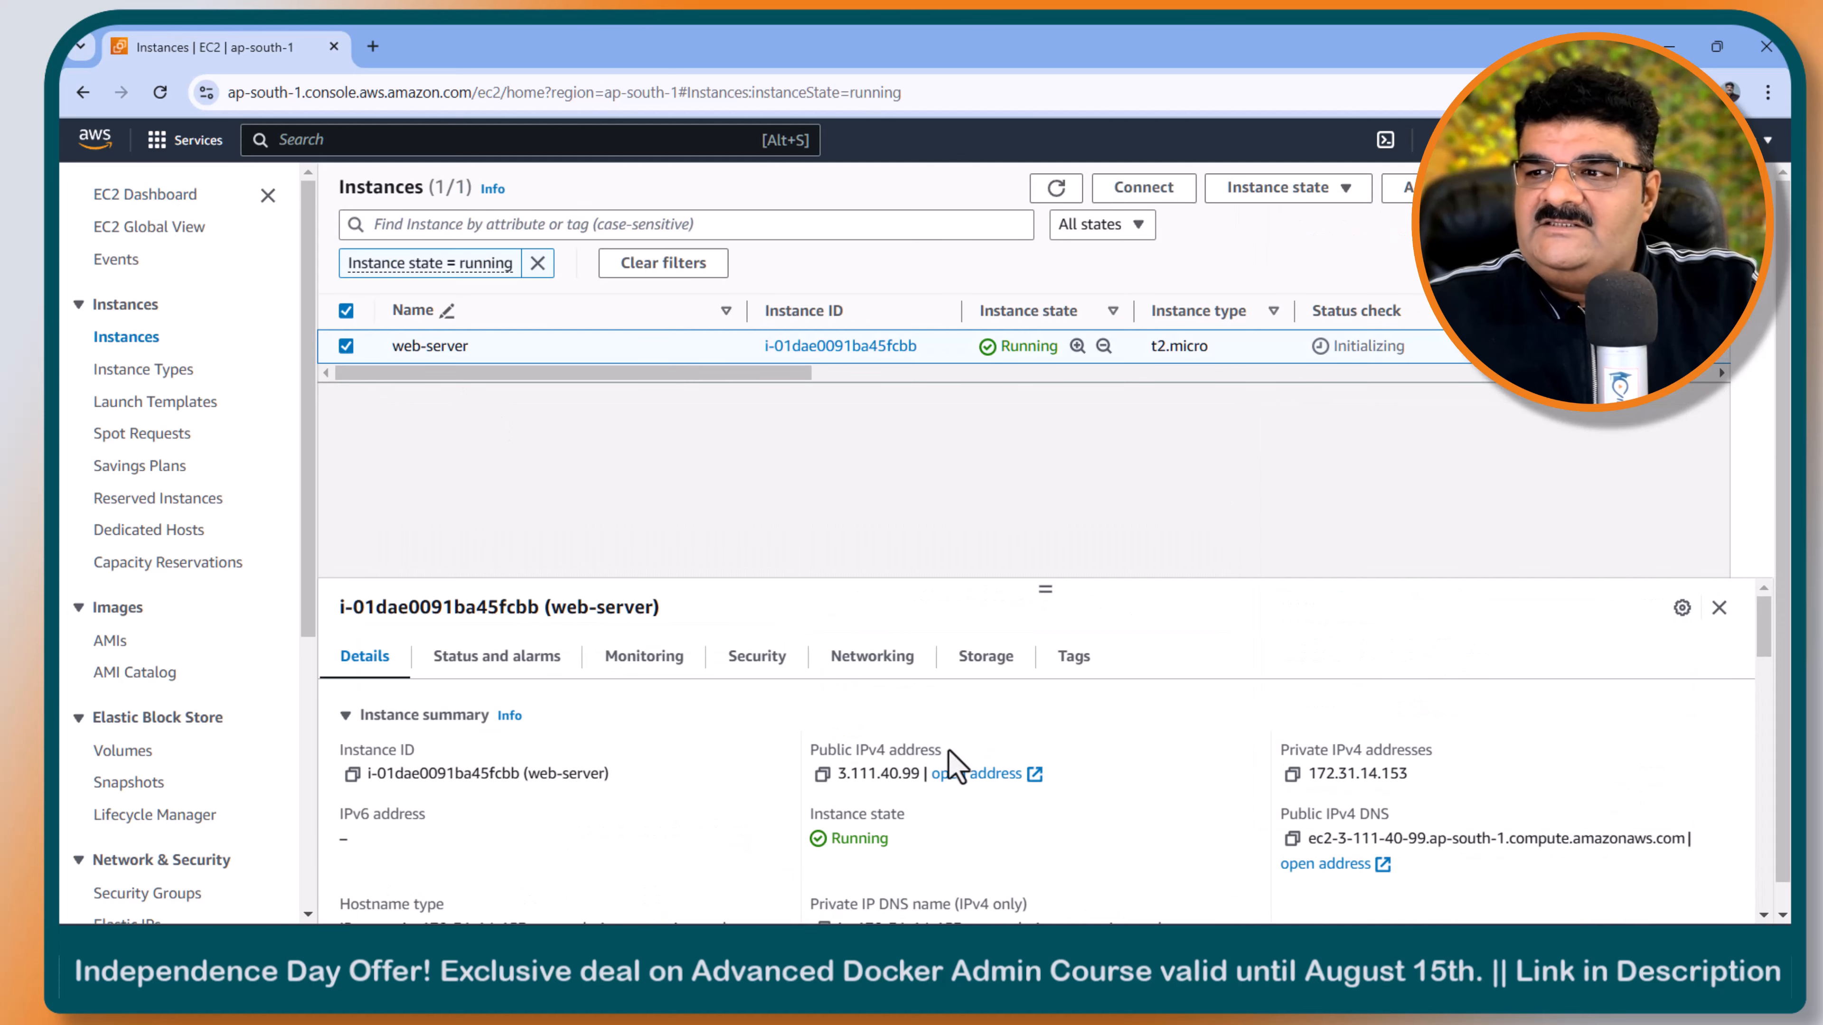
left_click(824, 774)
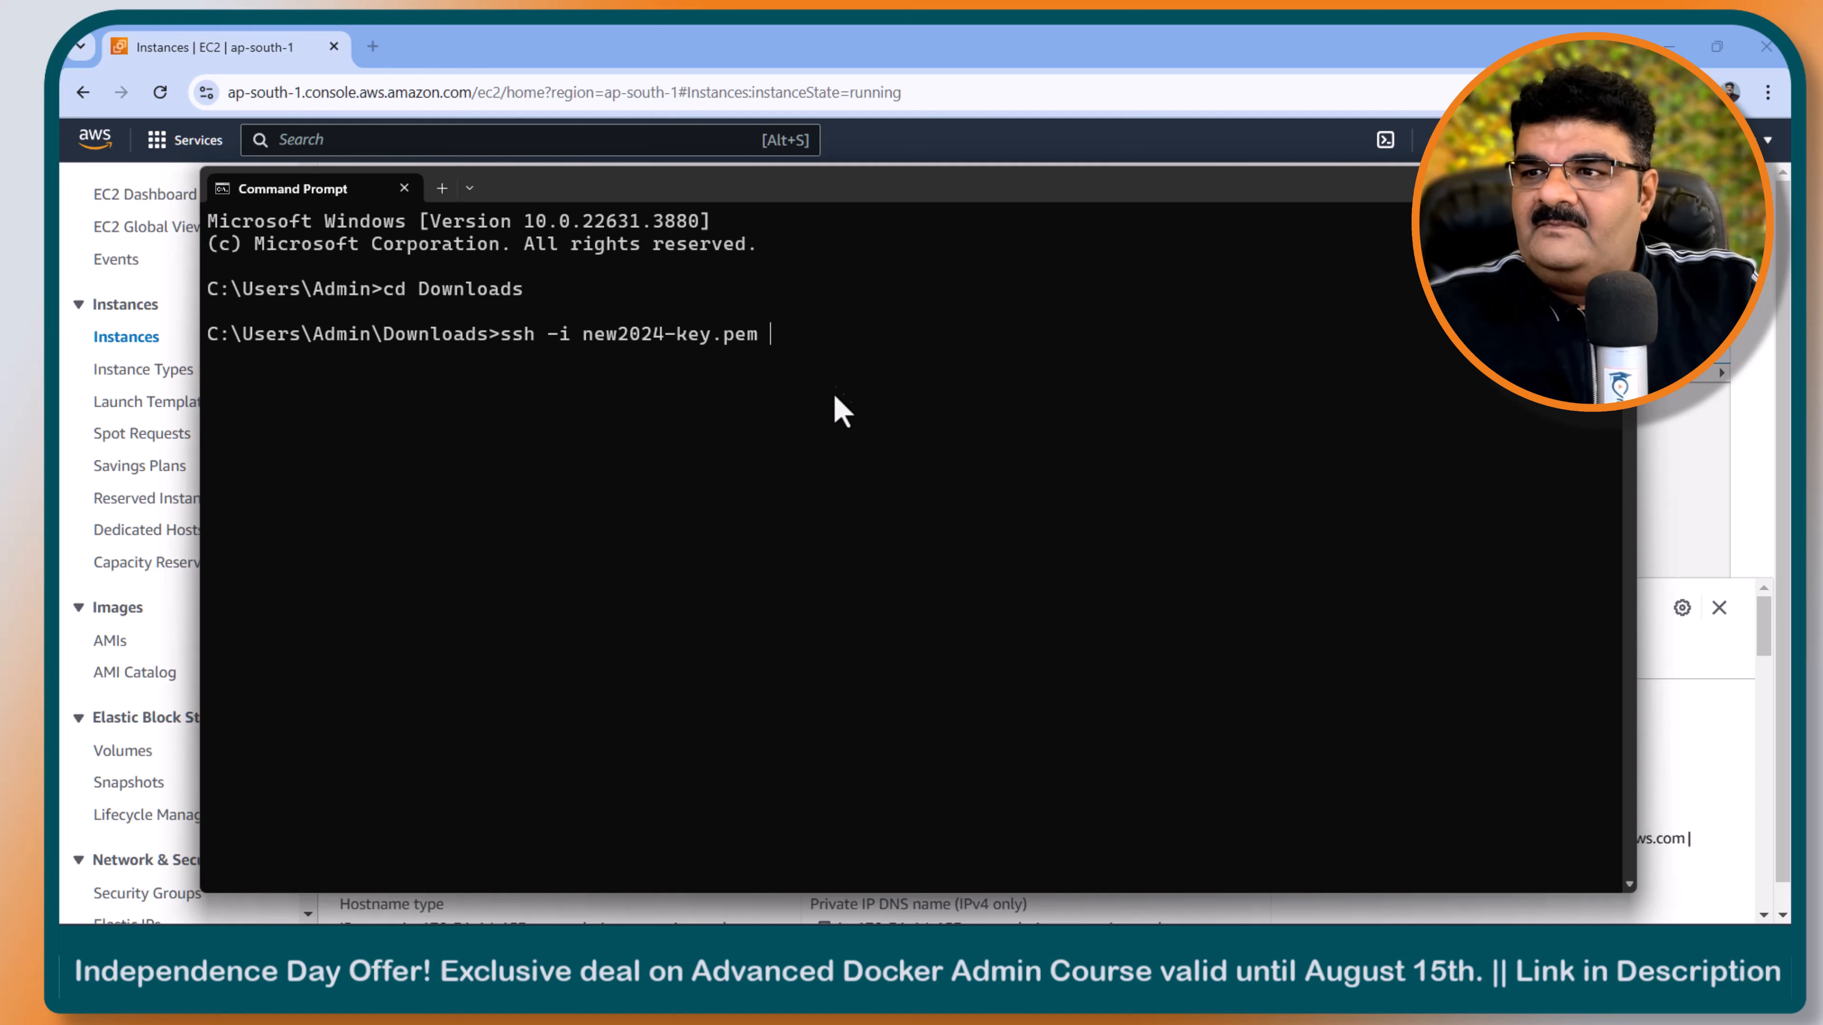
type("ec2-user@")
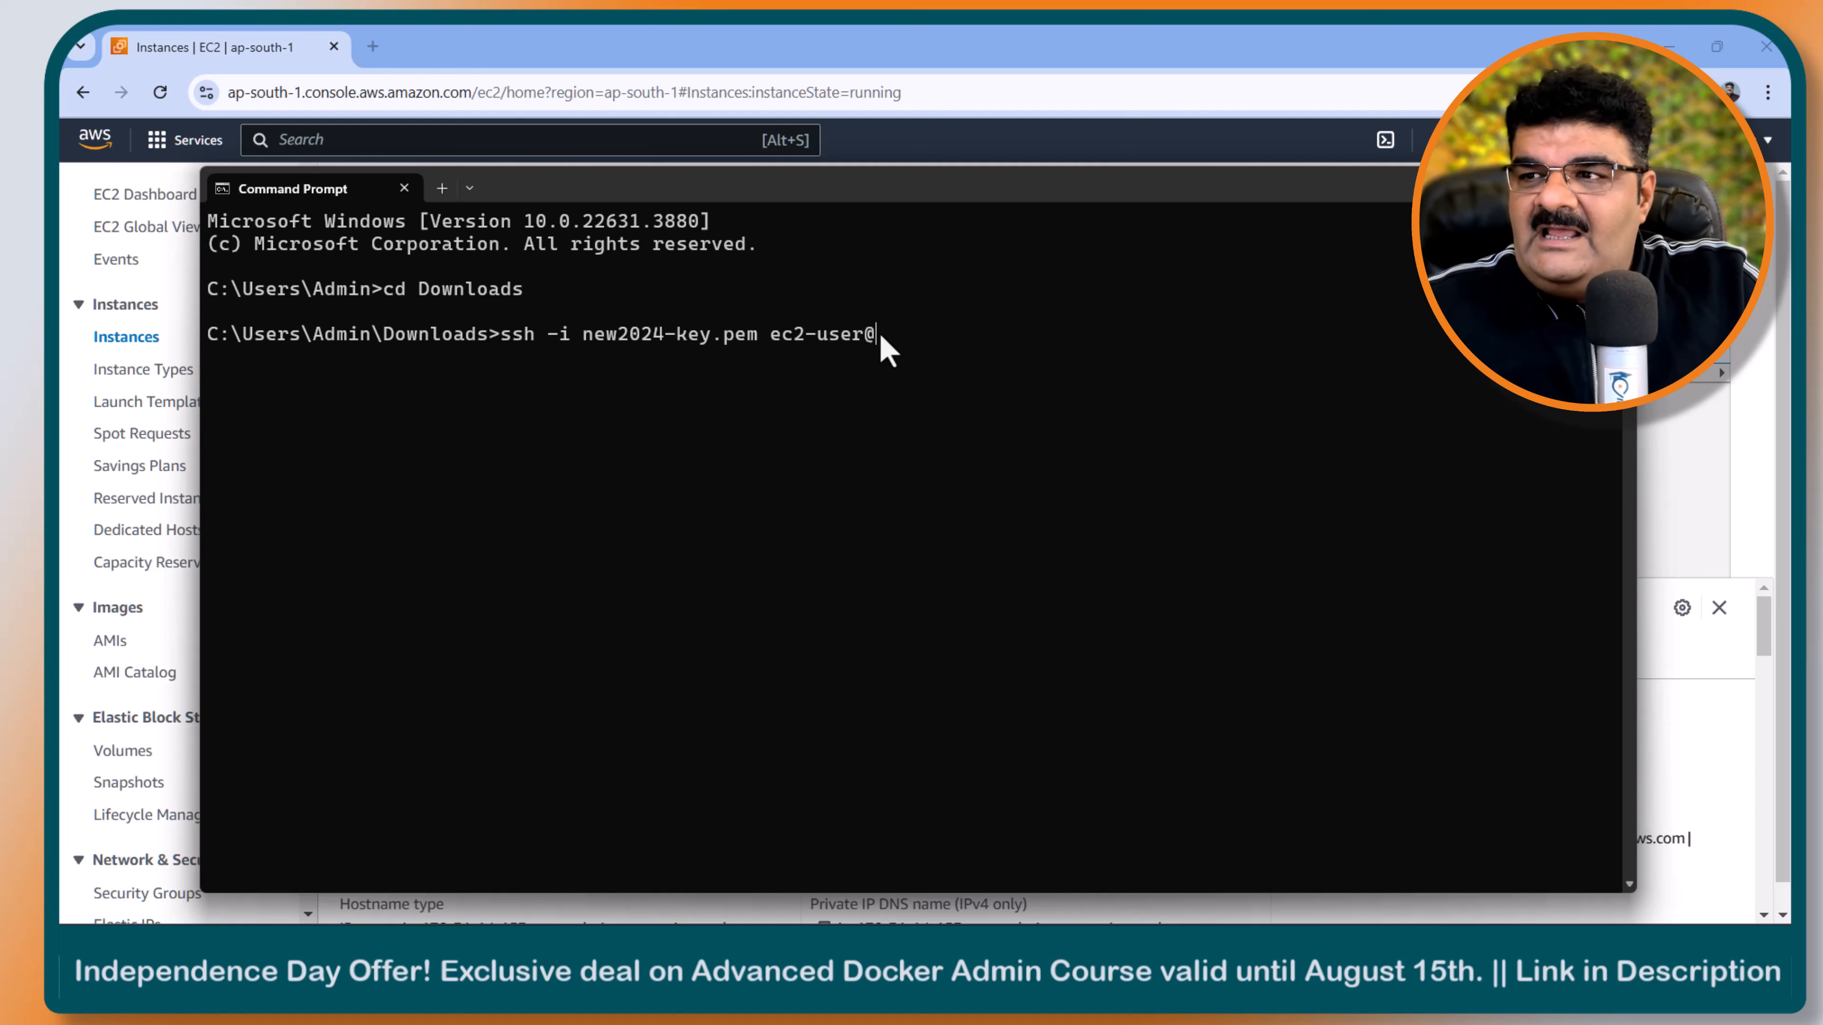
key("ctrl+v")
key("Return")
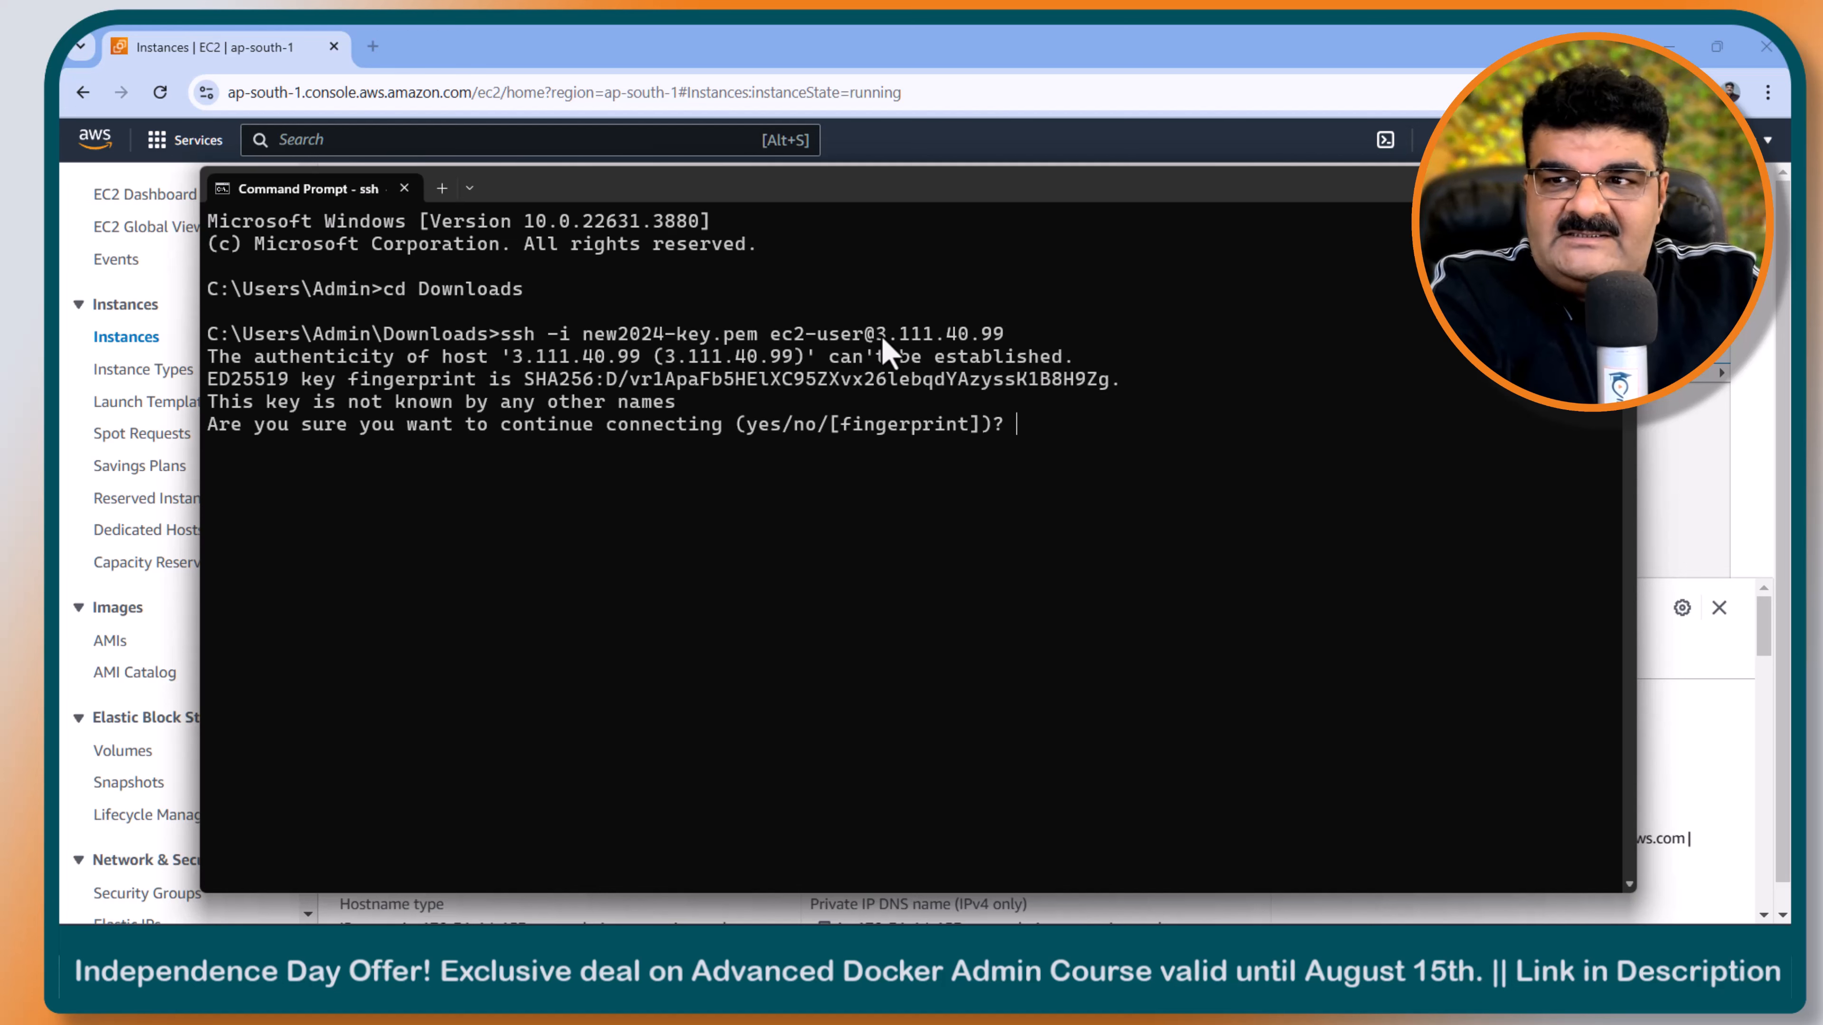
type("yes")
key("Return")
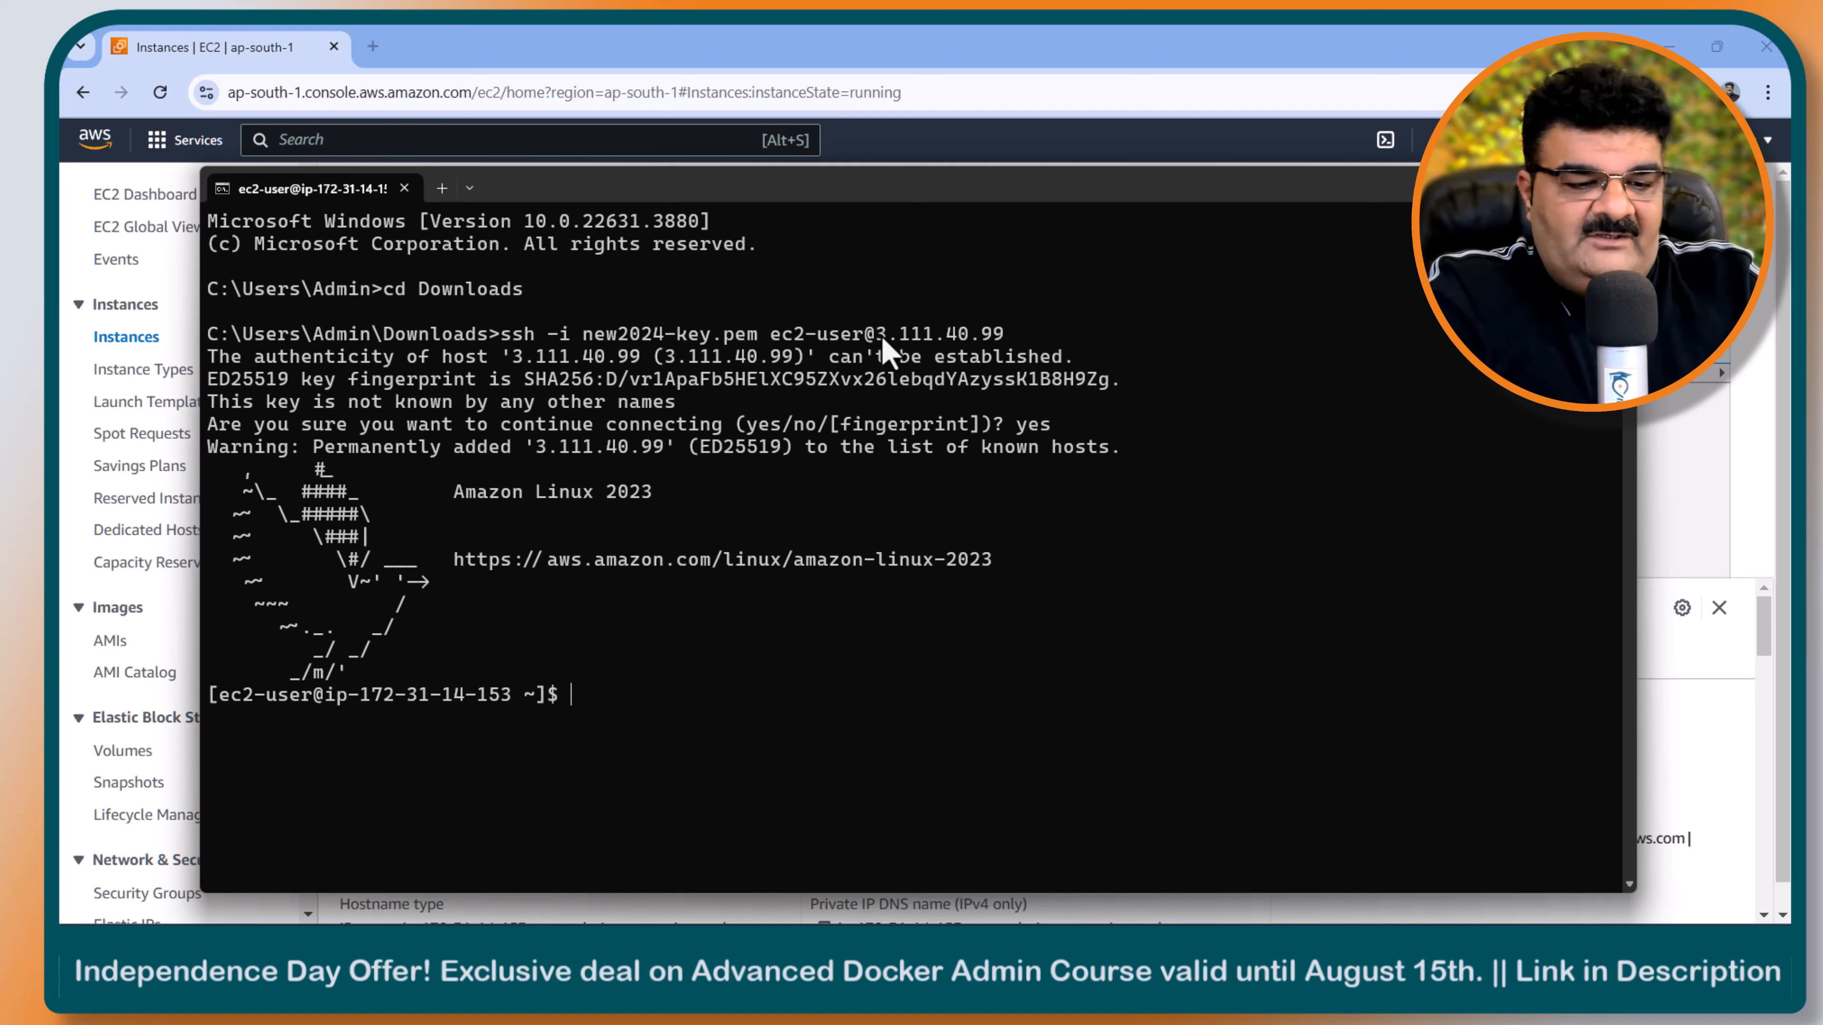
- Switch to a root shell on the instance with sudo -i
type("sudo -i")
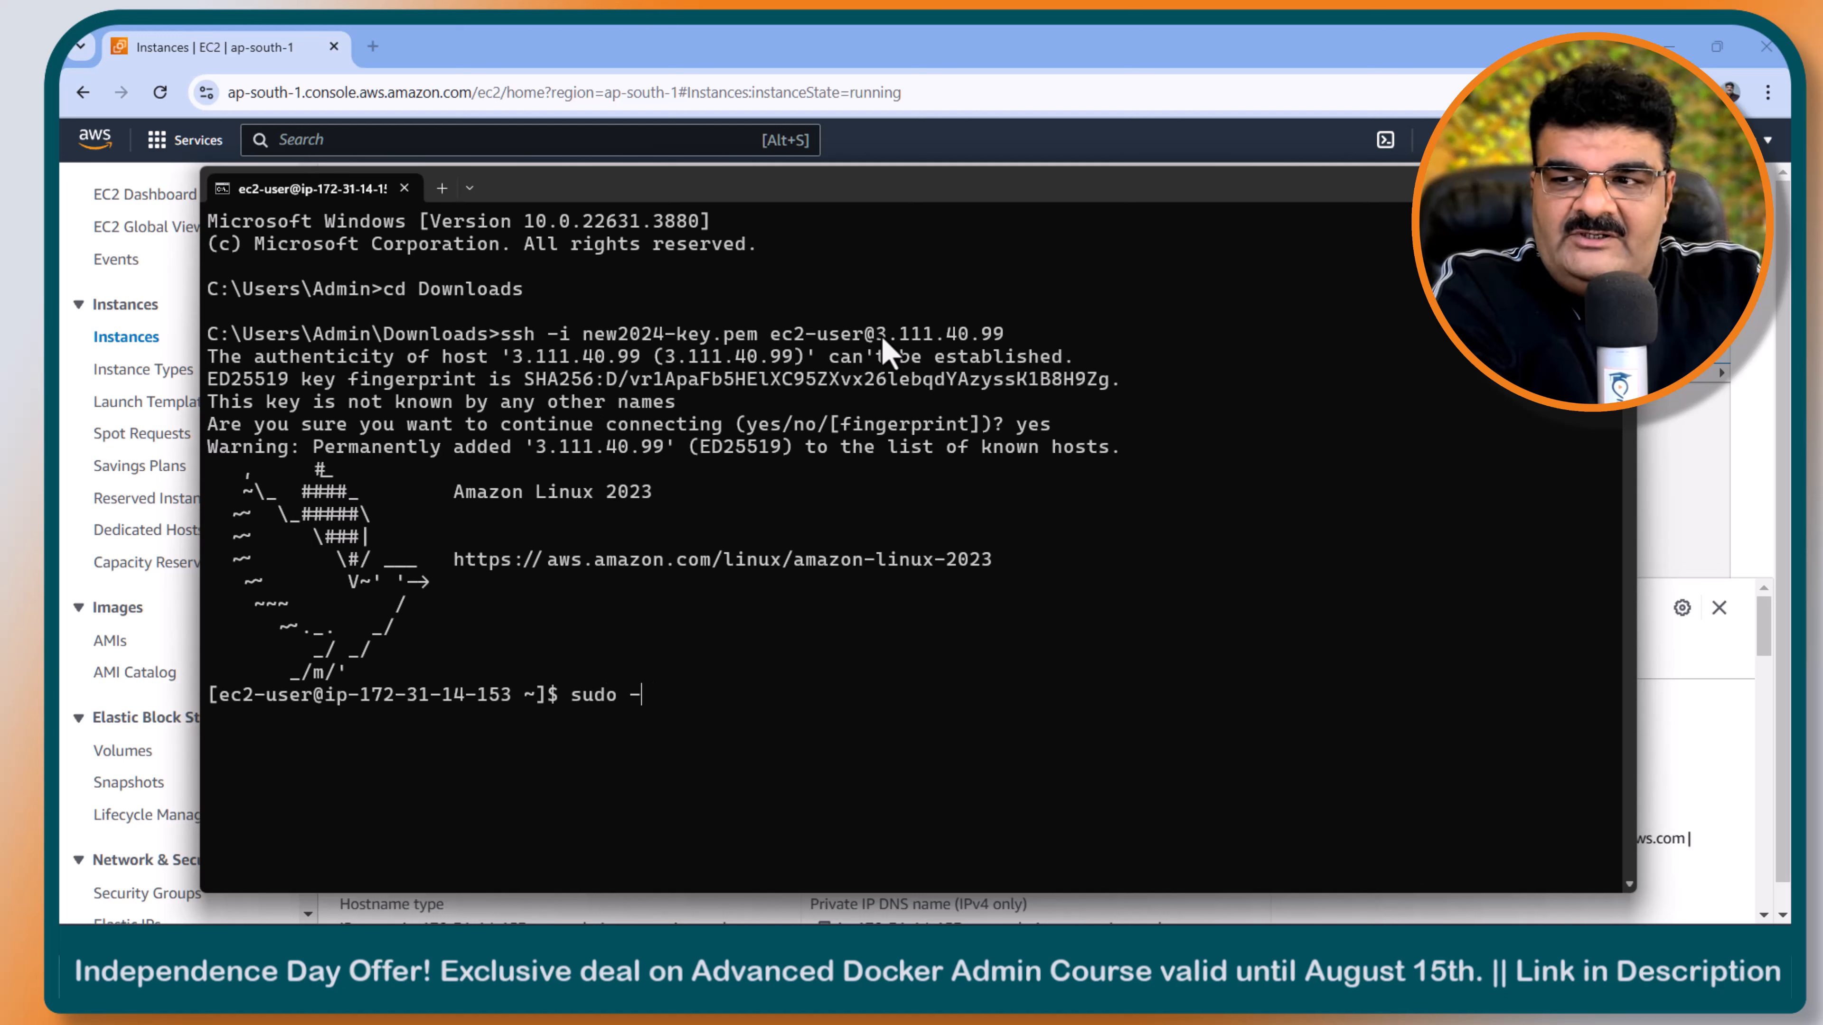
key("Return")
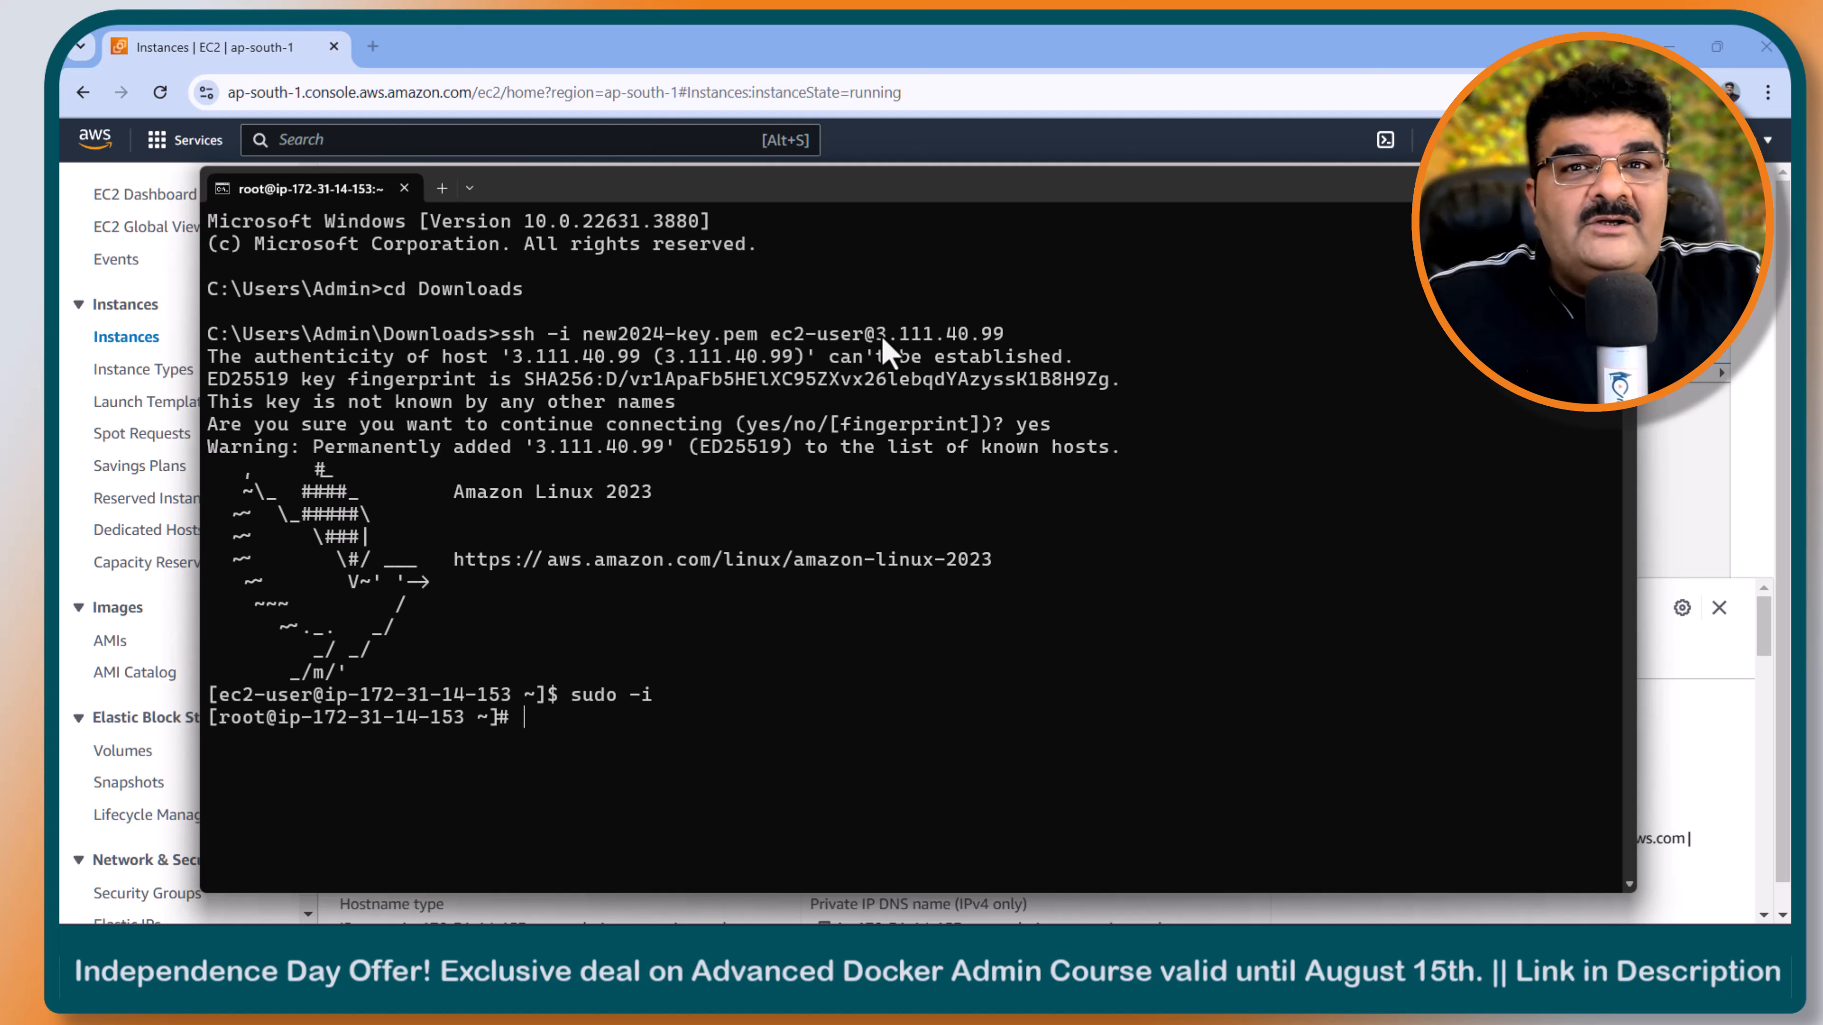
type("cd")
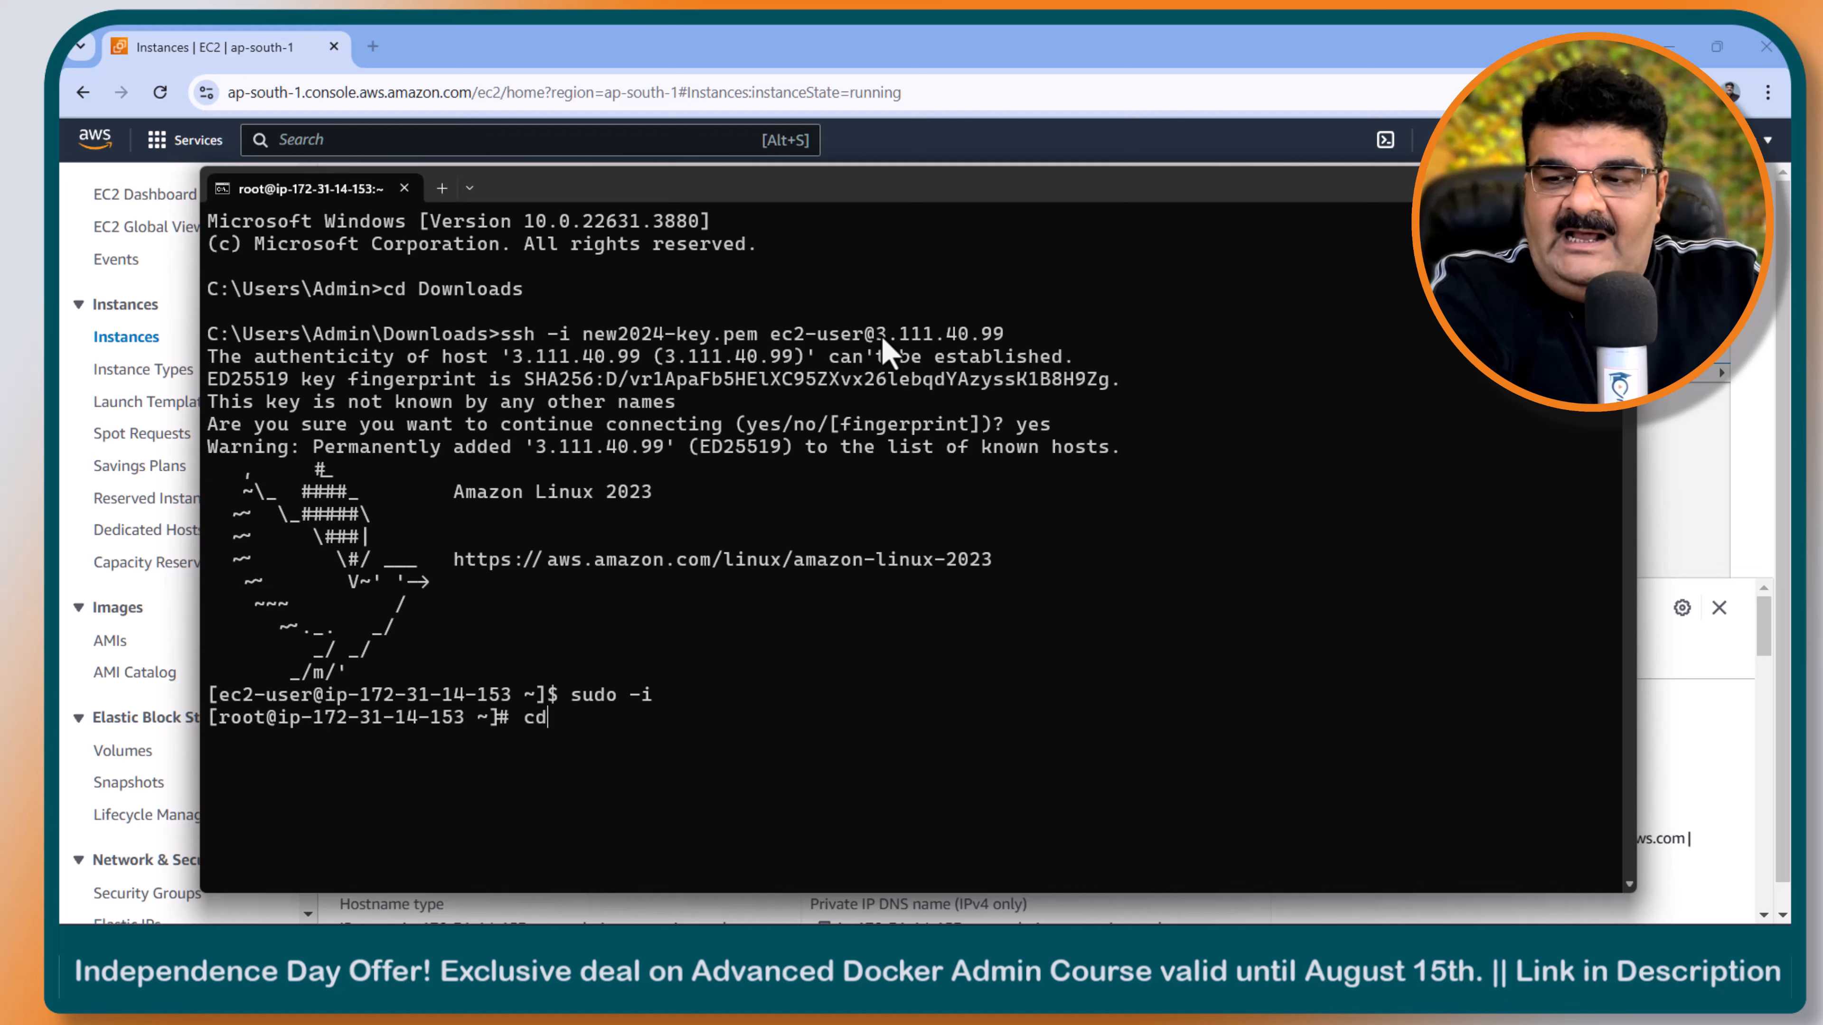
key("BackSpace")
key("BackSpace")
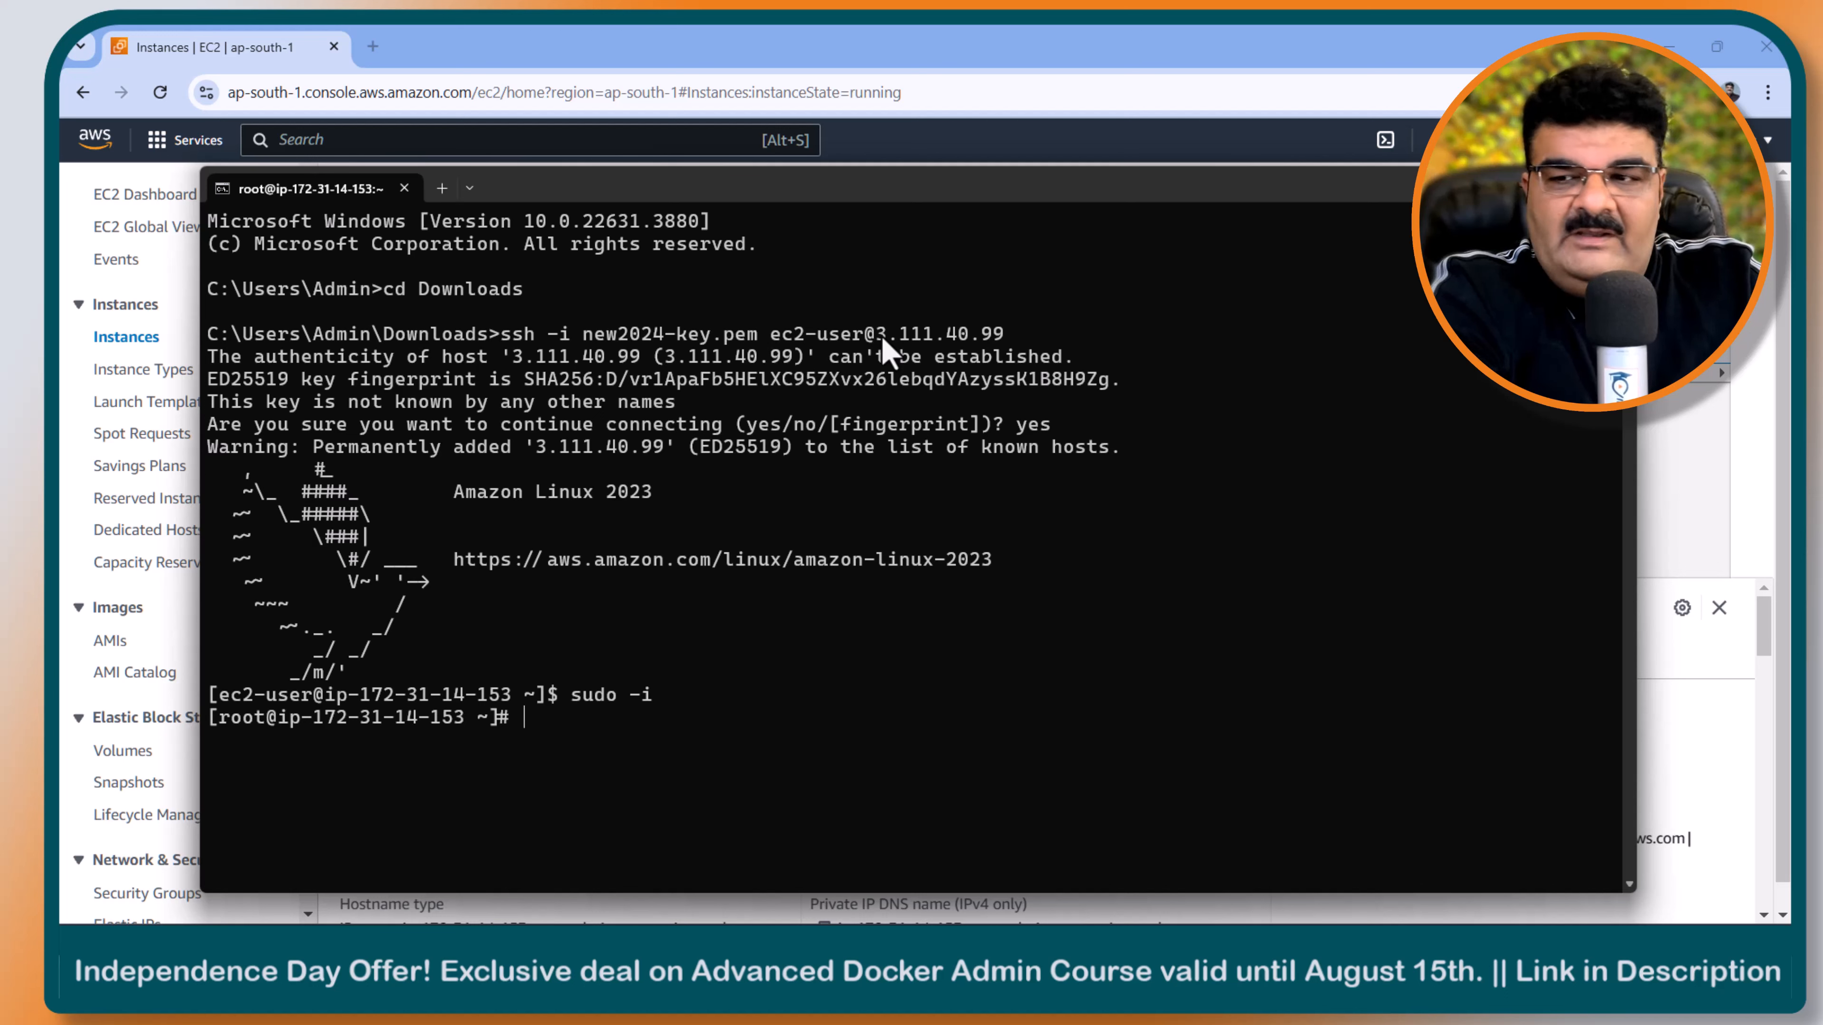
- Install the Apache web server with yum install httpd and approve the installation with y
type("yu")
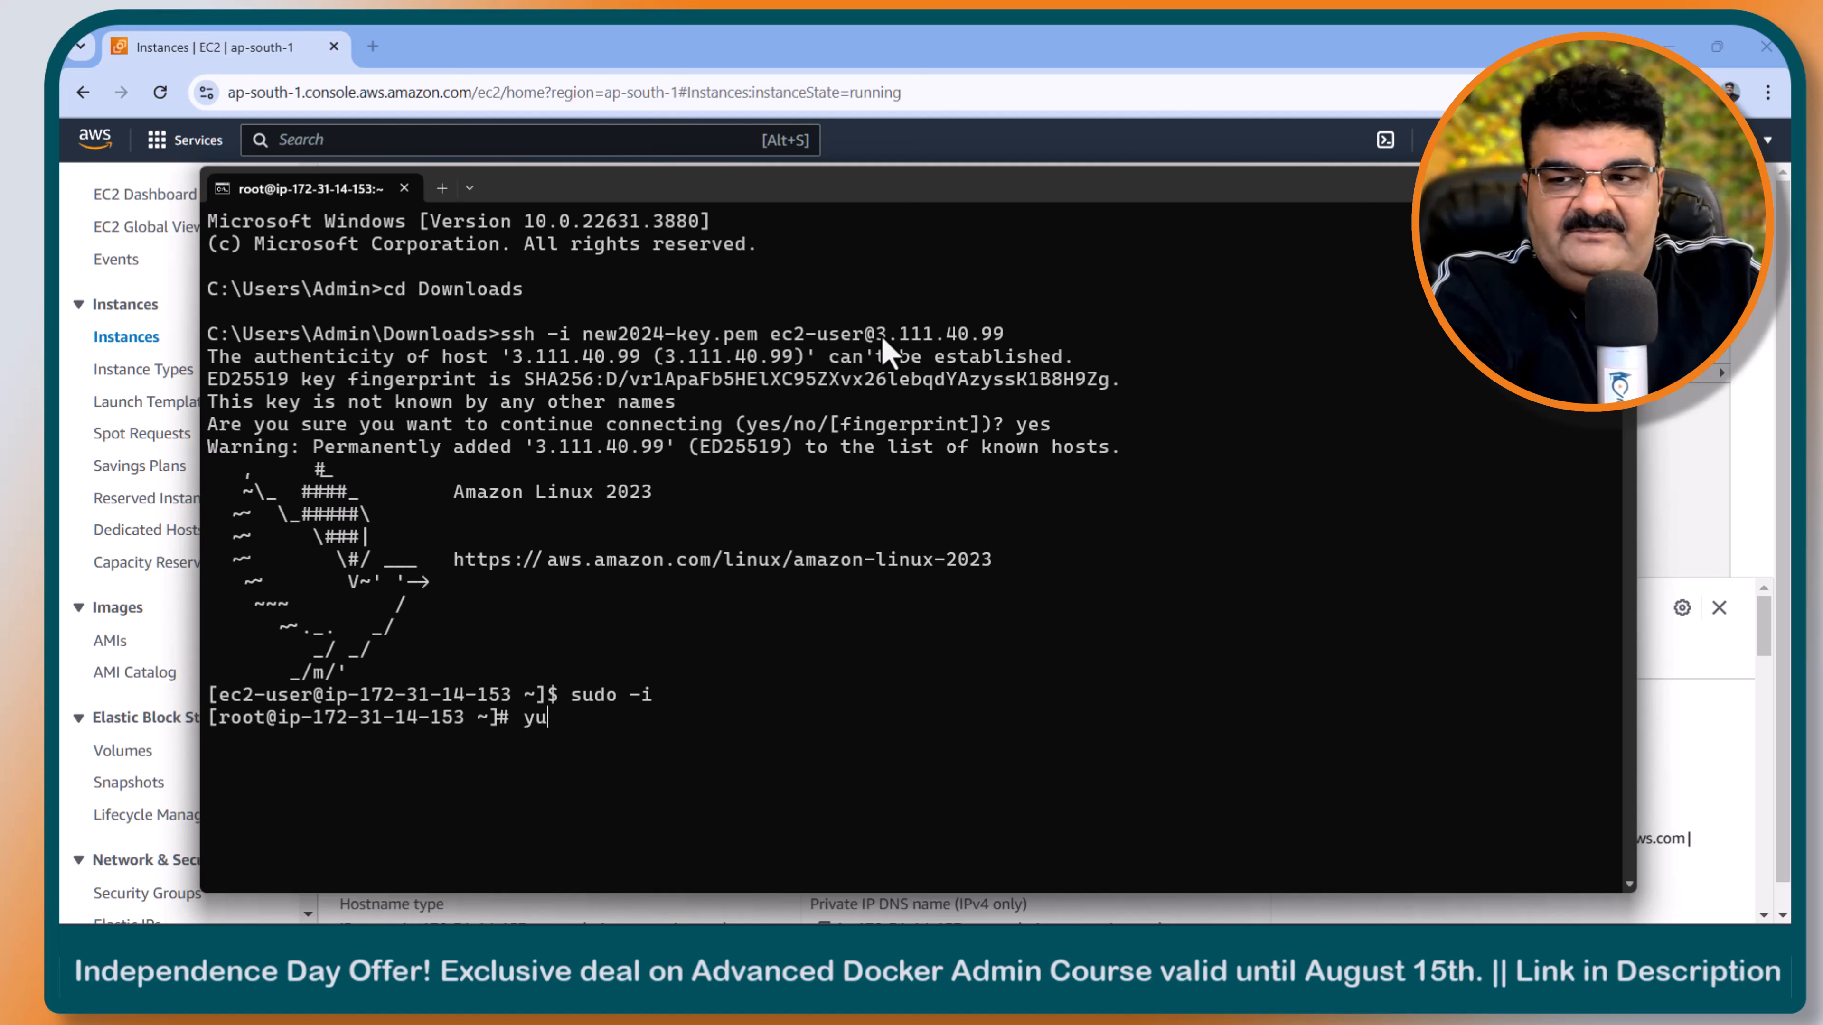
type("m install httpd")
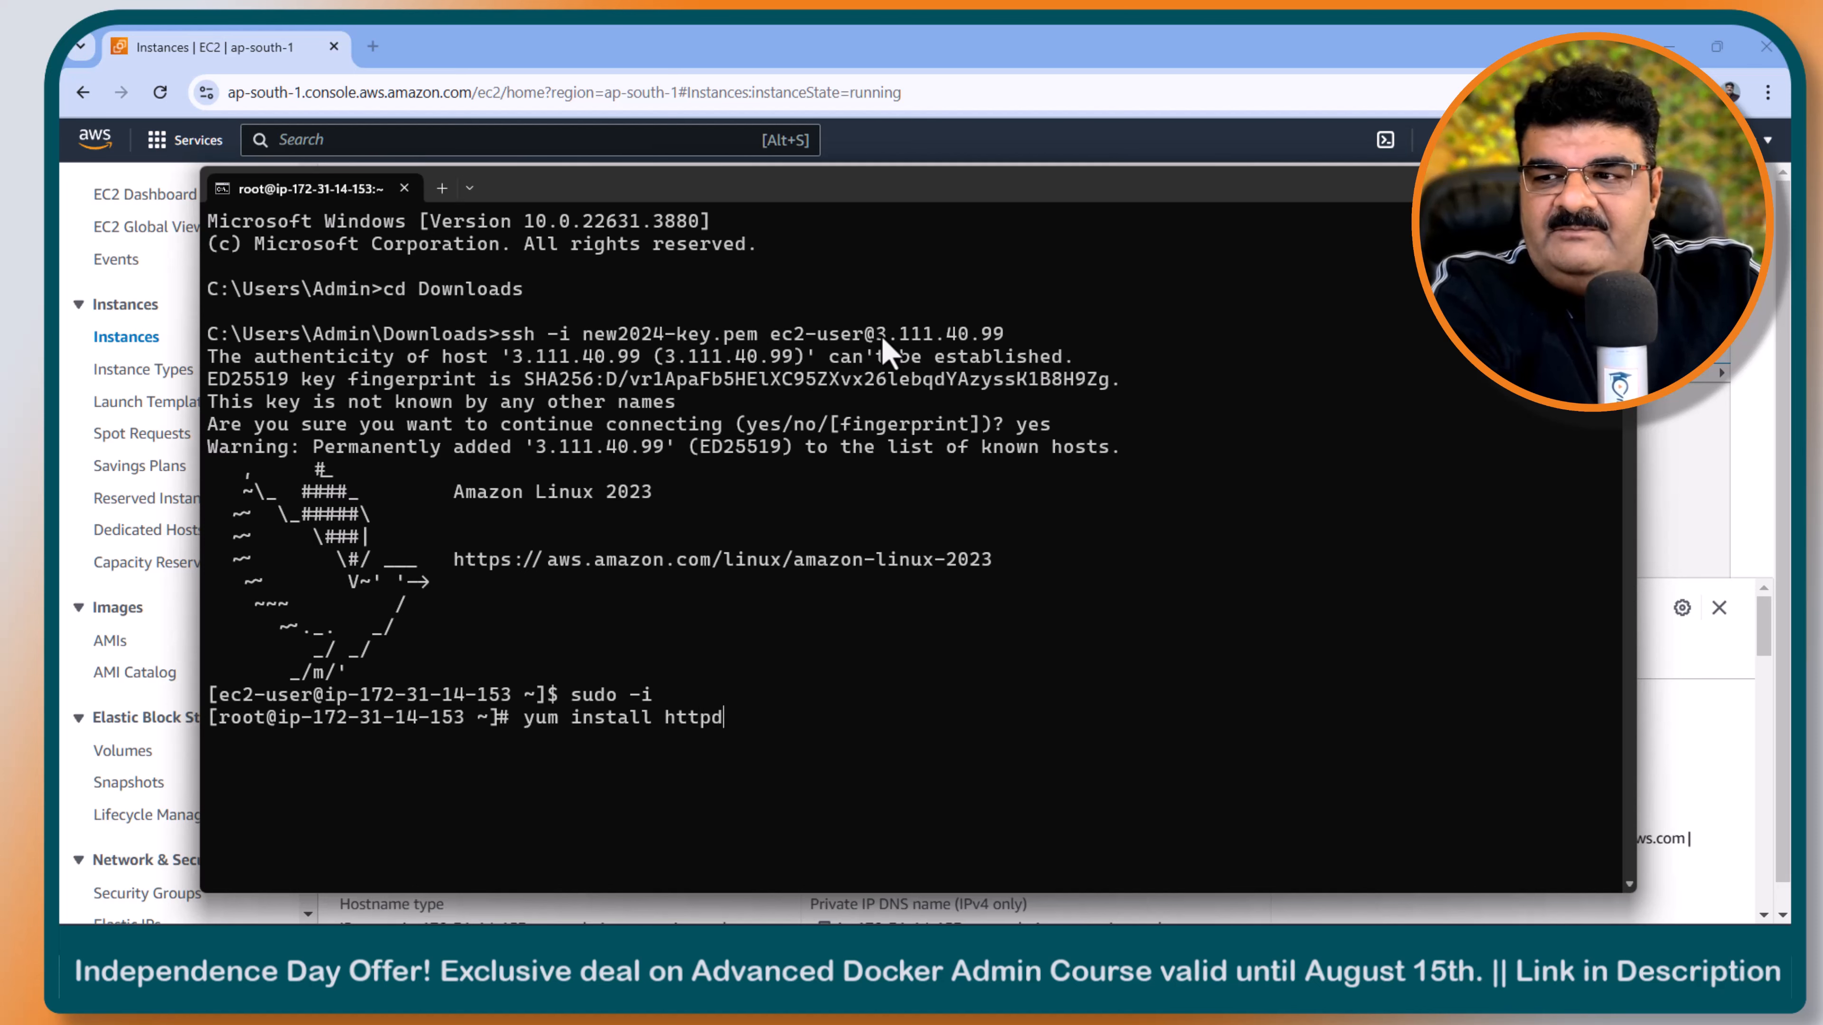
key("Return")
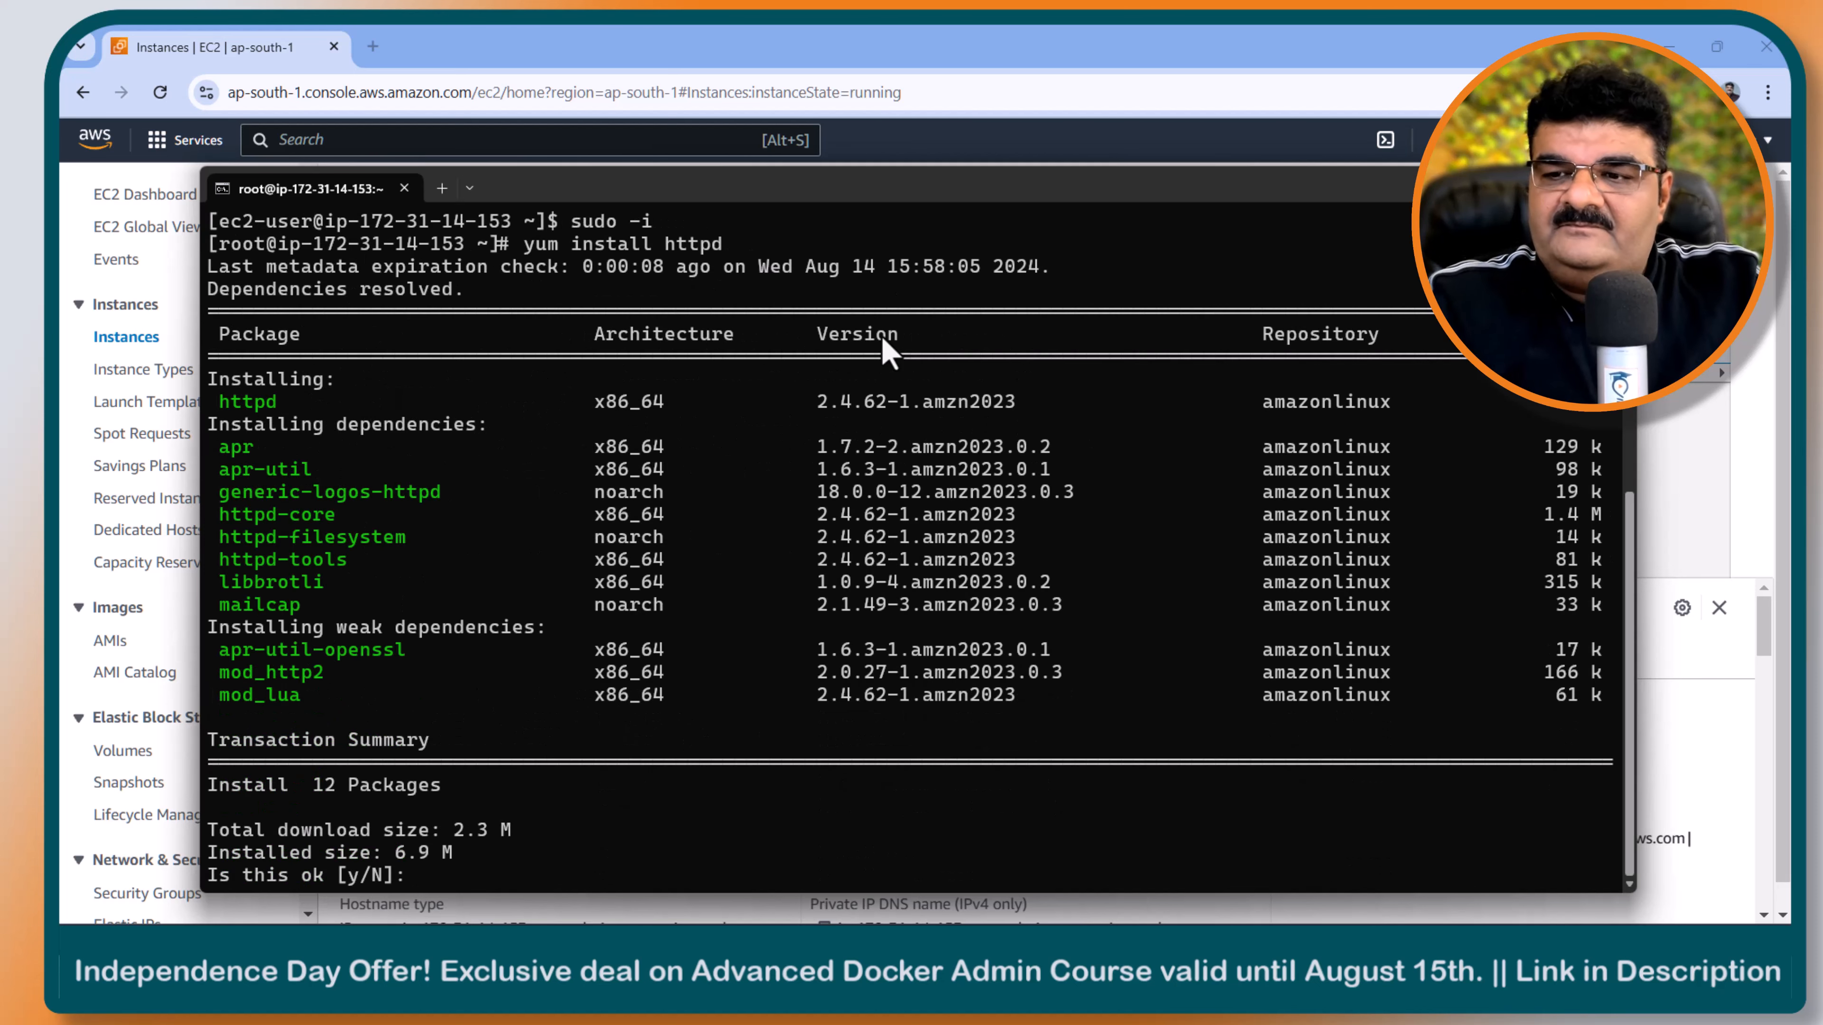
type("y")
key("Return")
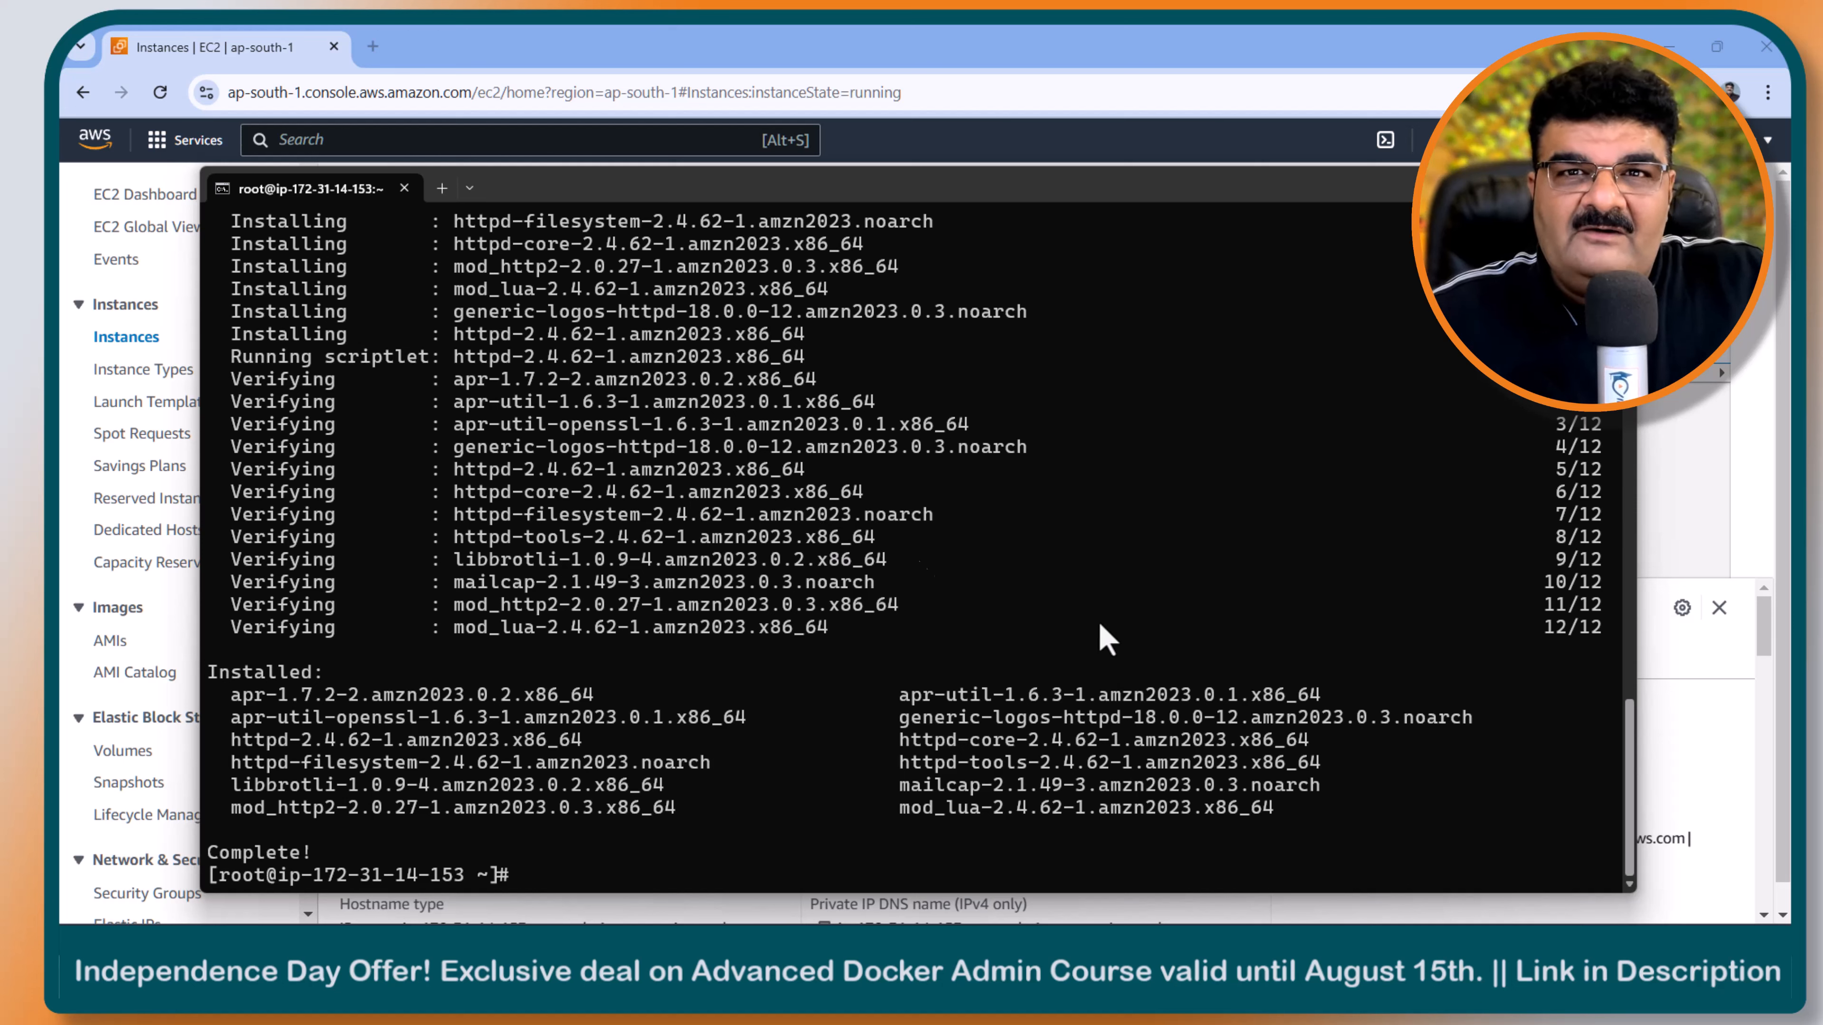
- Change to the web root directory /var/www/html/ in the instance's terminal
left_click(1017, 832)
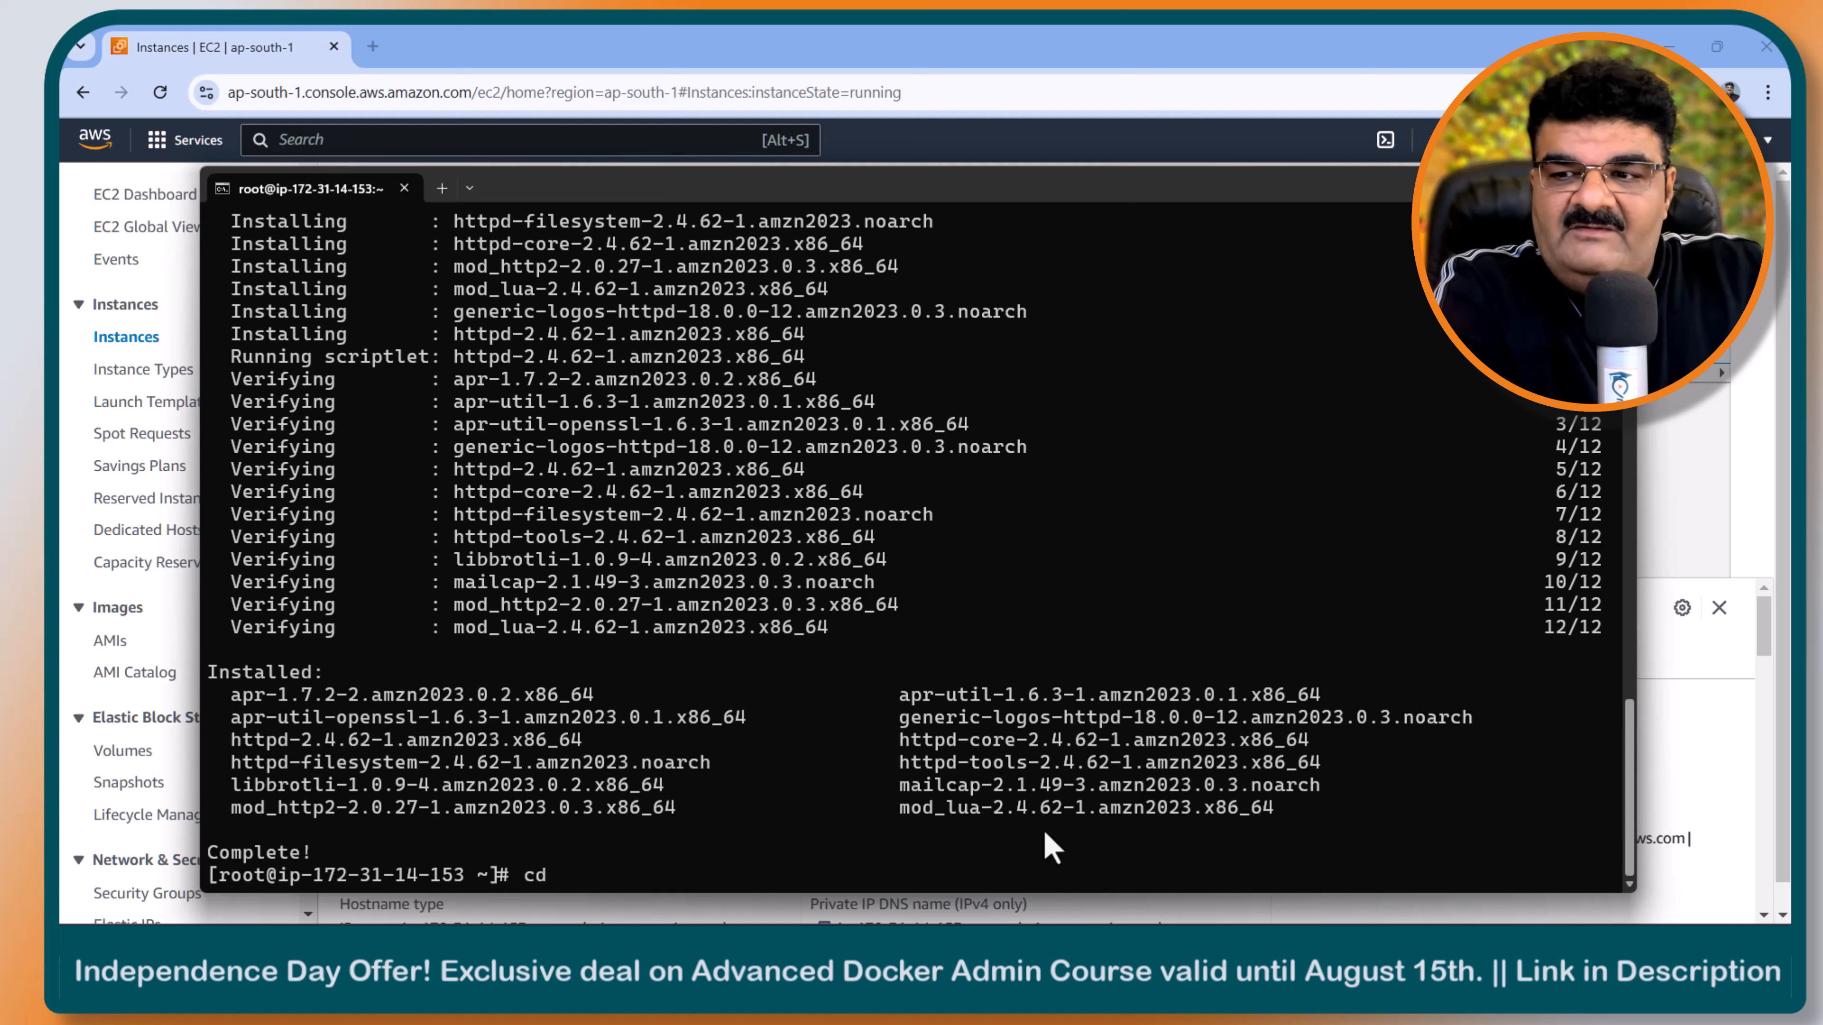
type("cd /var/www")
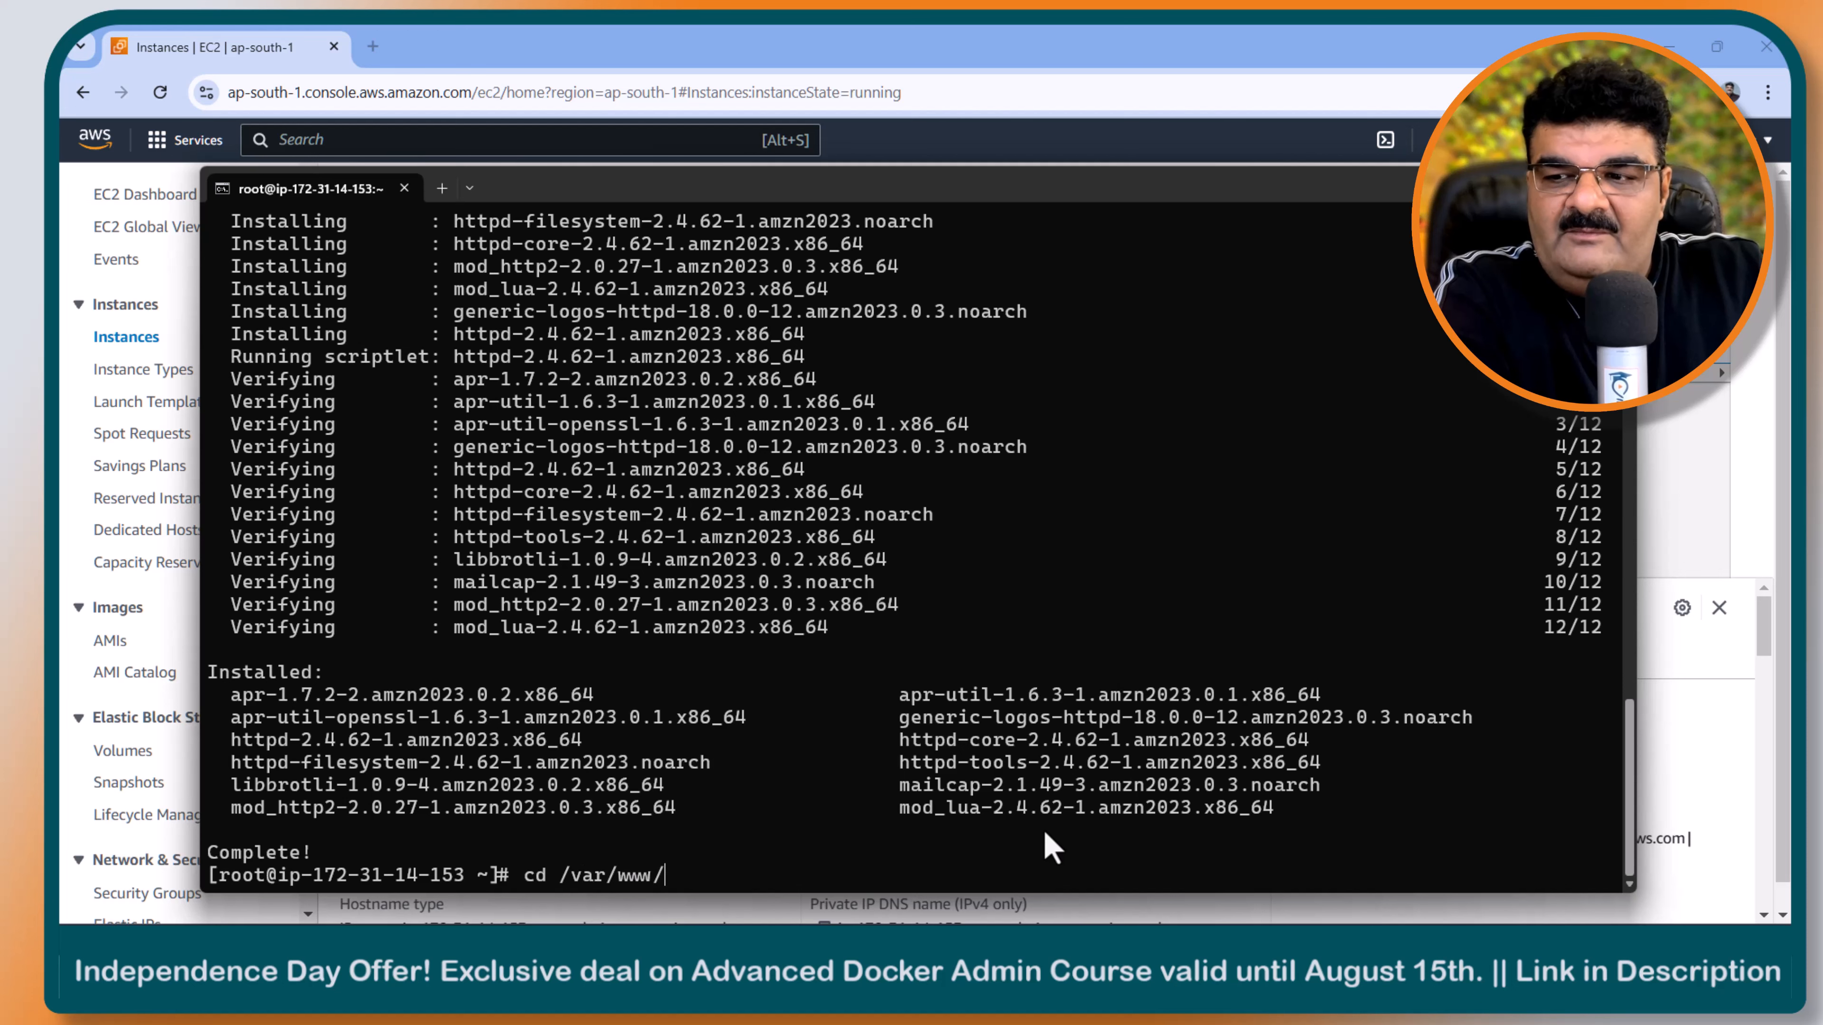
type("/html/")
key("Return")
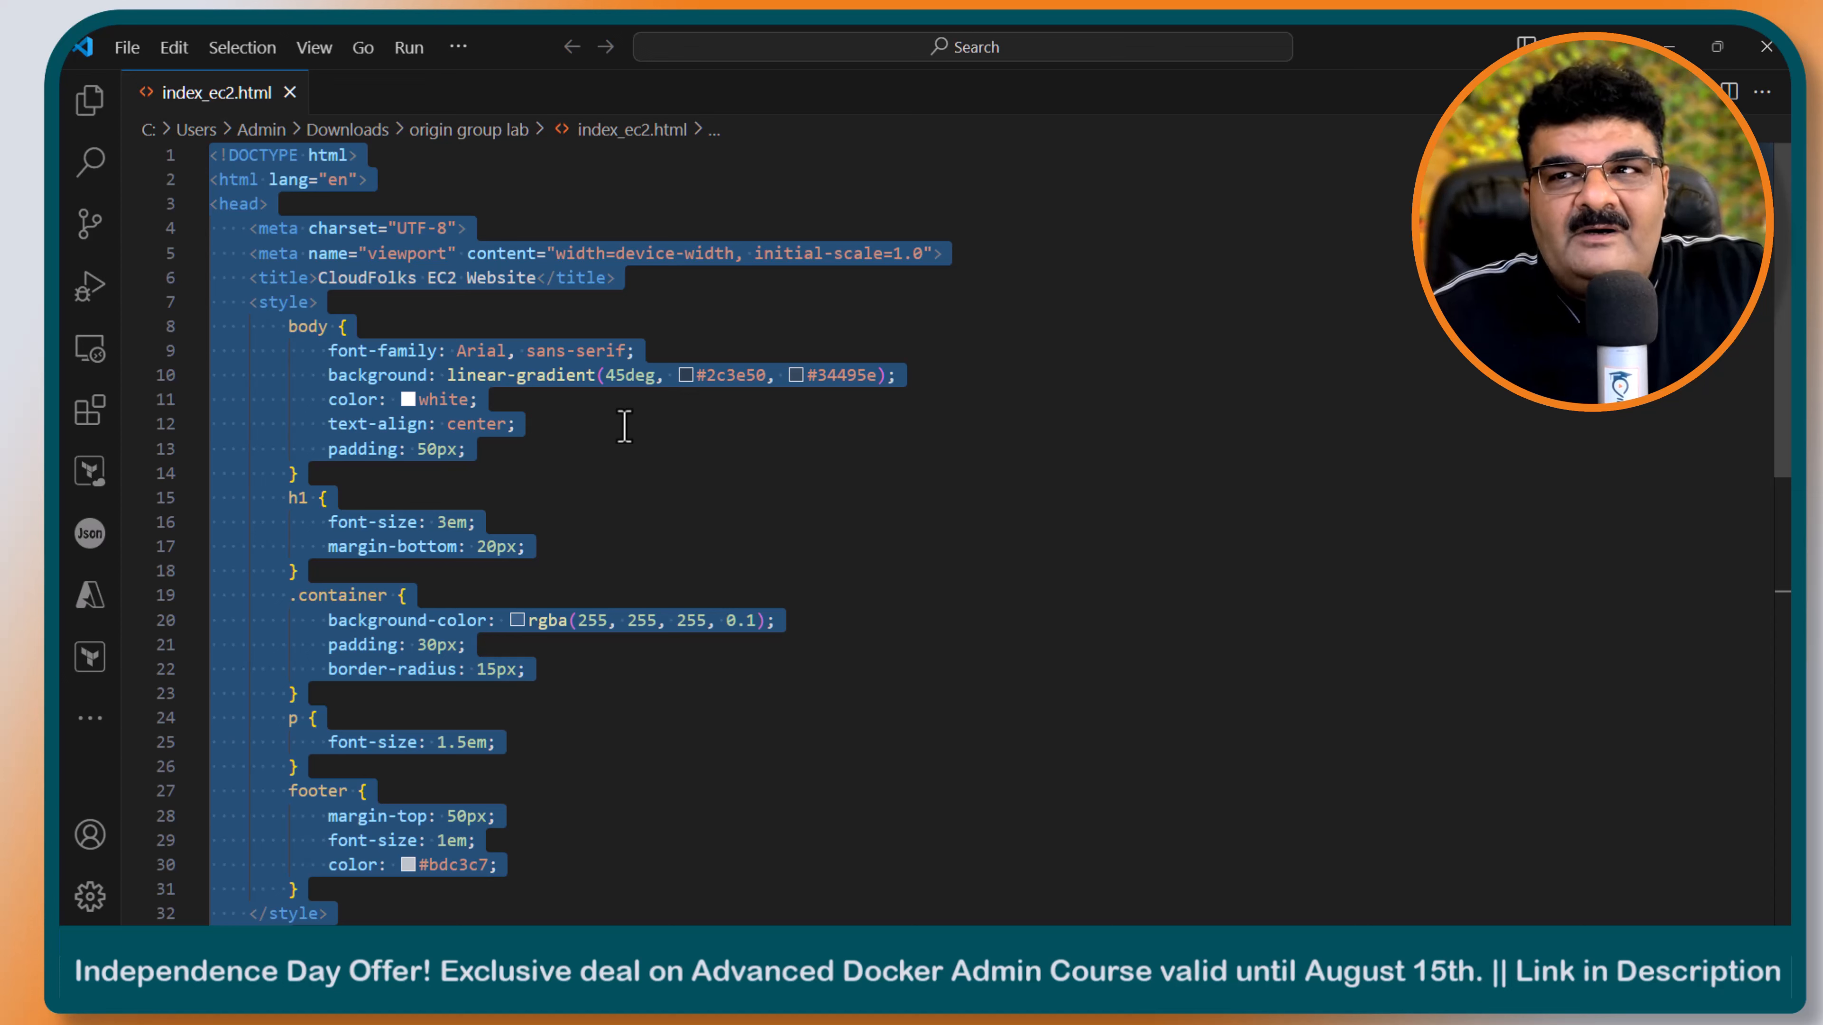
- Clear the text selection in the index_ec2.html file in Visual Studio Code
left_click(722, 472)
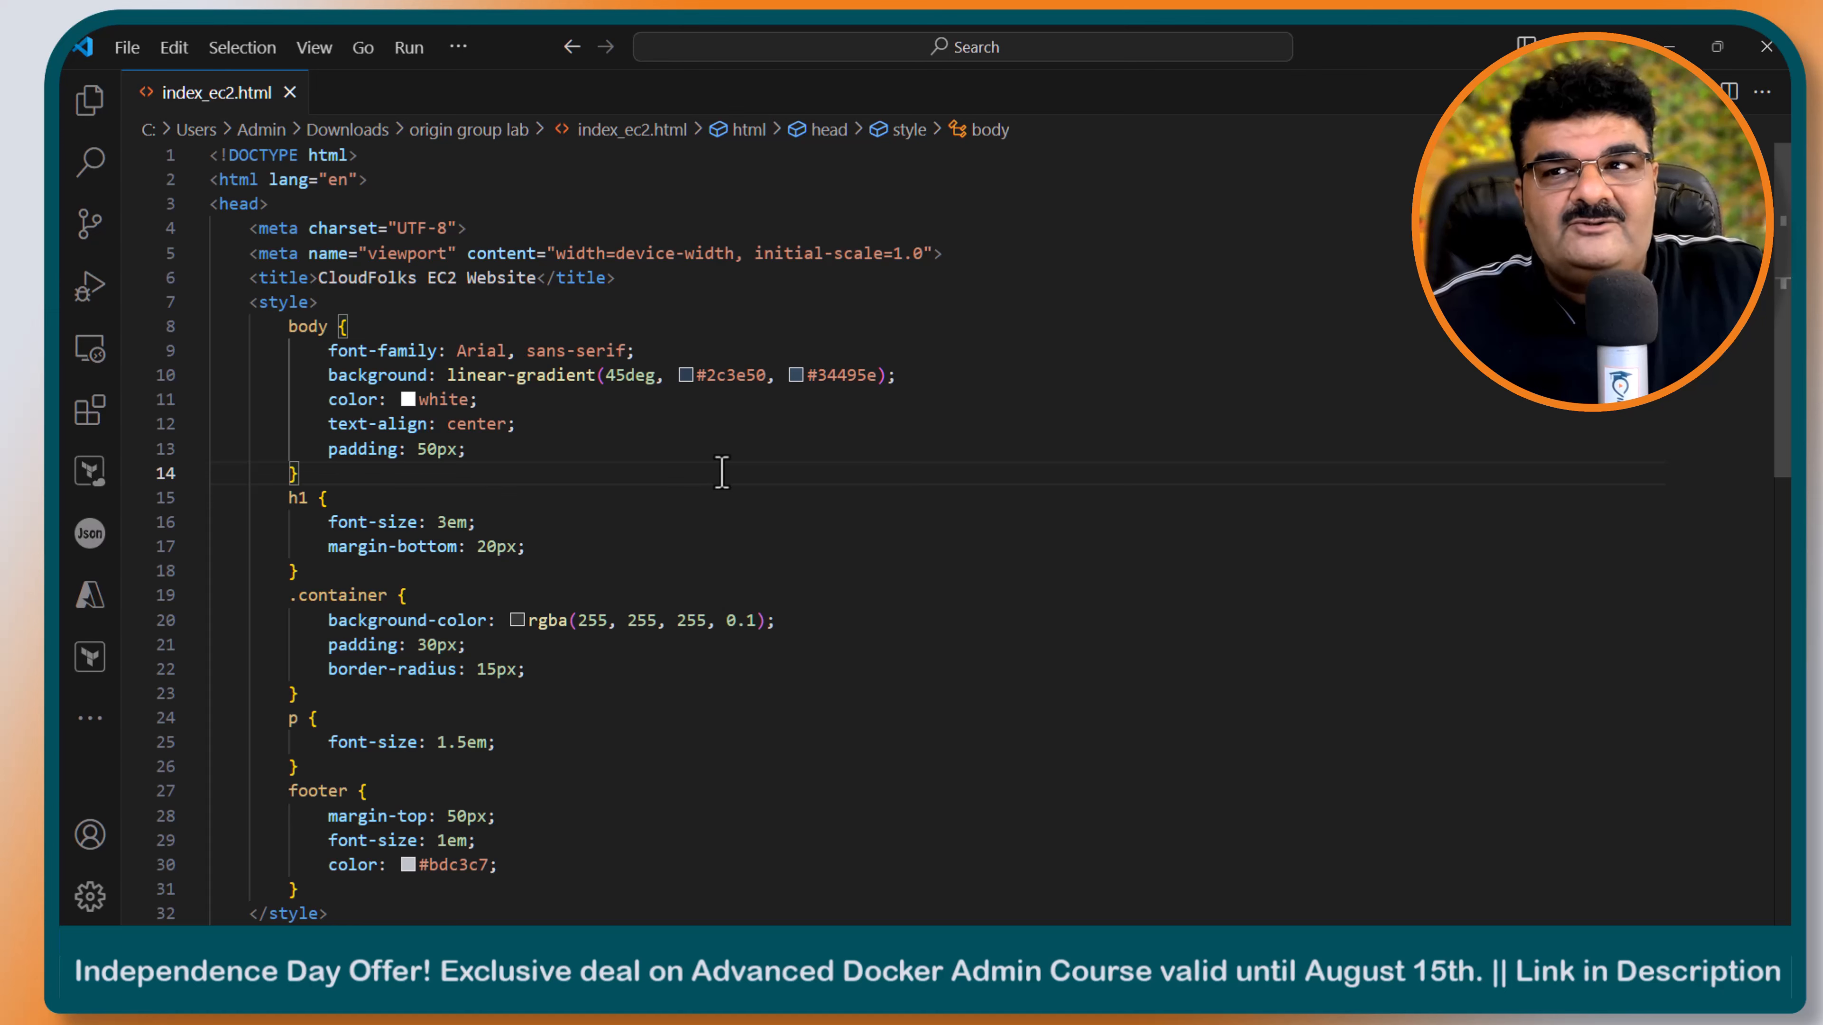
- Copy all the code of index_ec2.html and open a new index.html file with vi in the instance's terminal
key("ctrl+a")
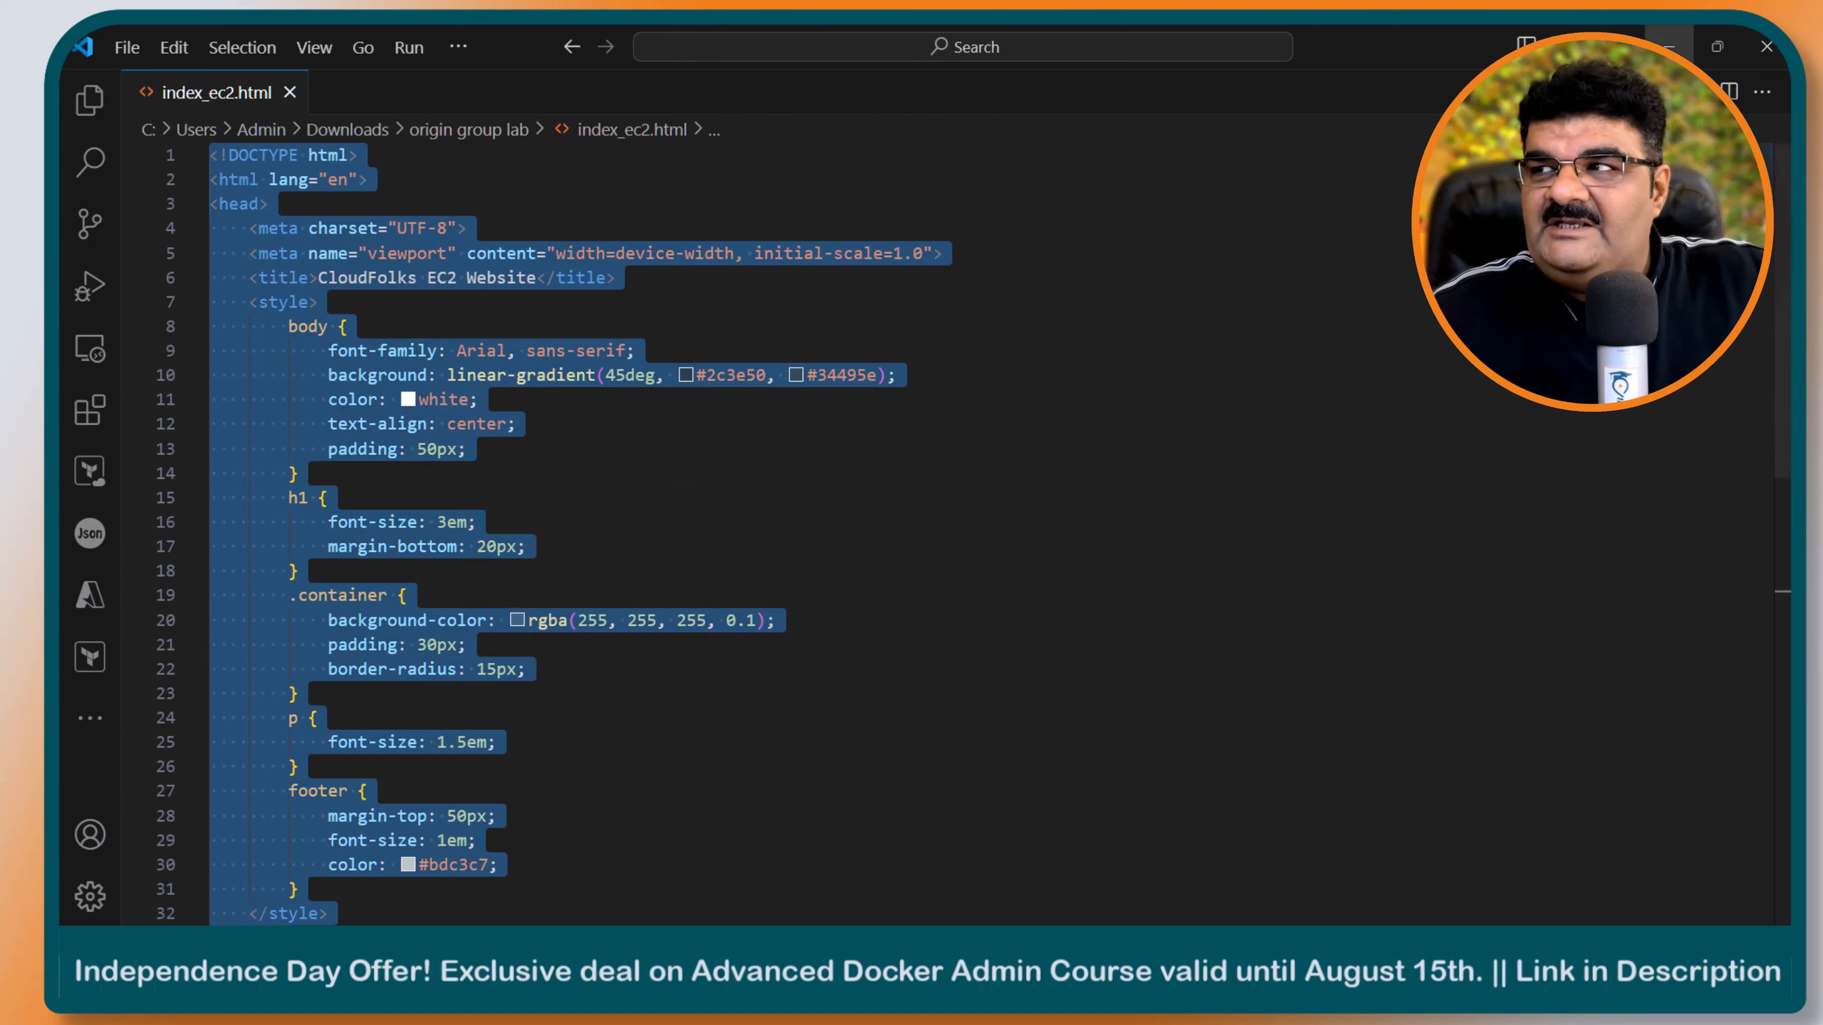
left_click(1669, 47)
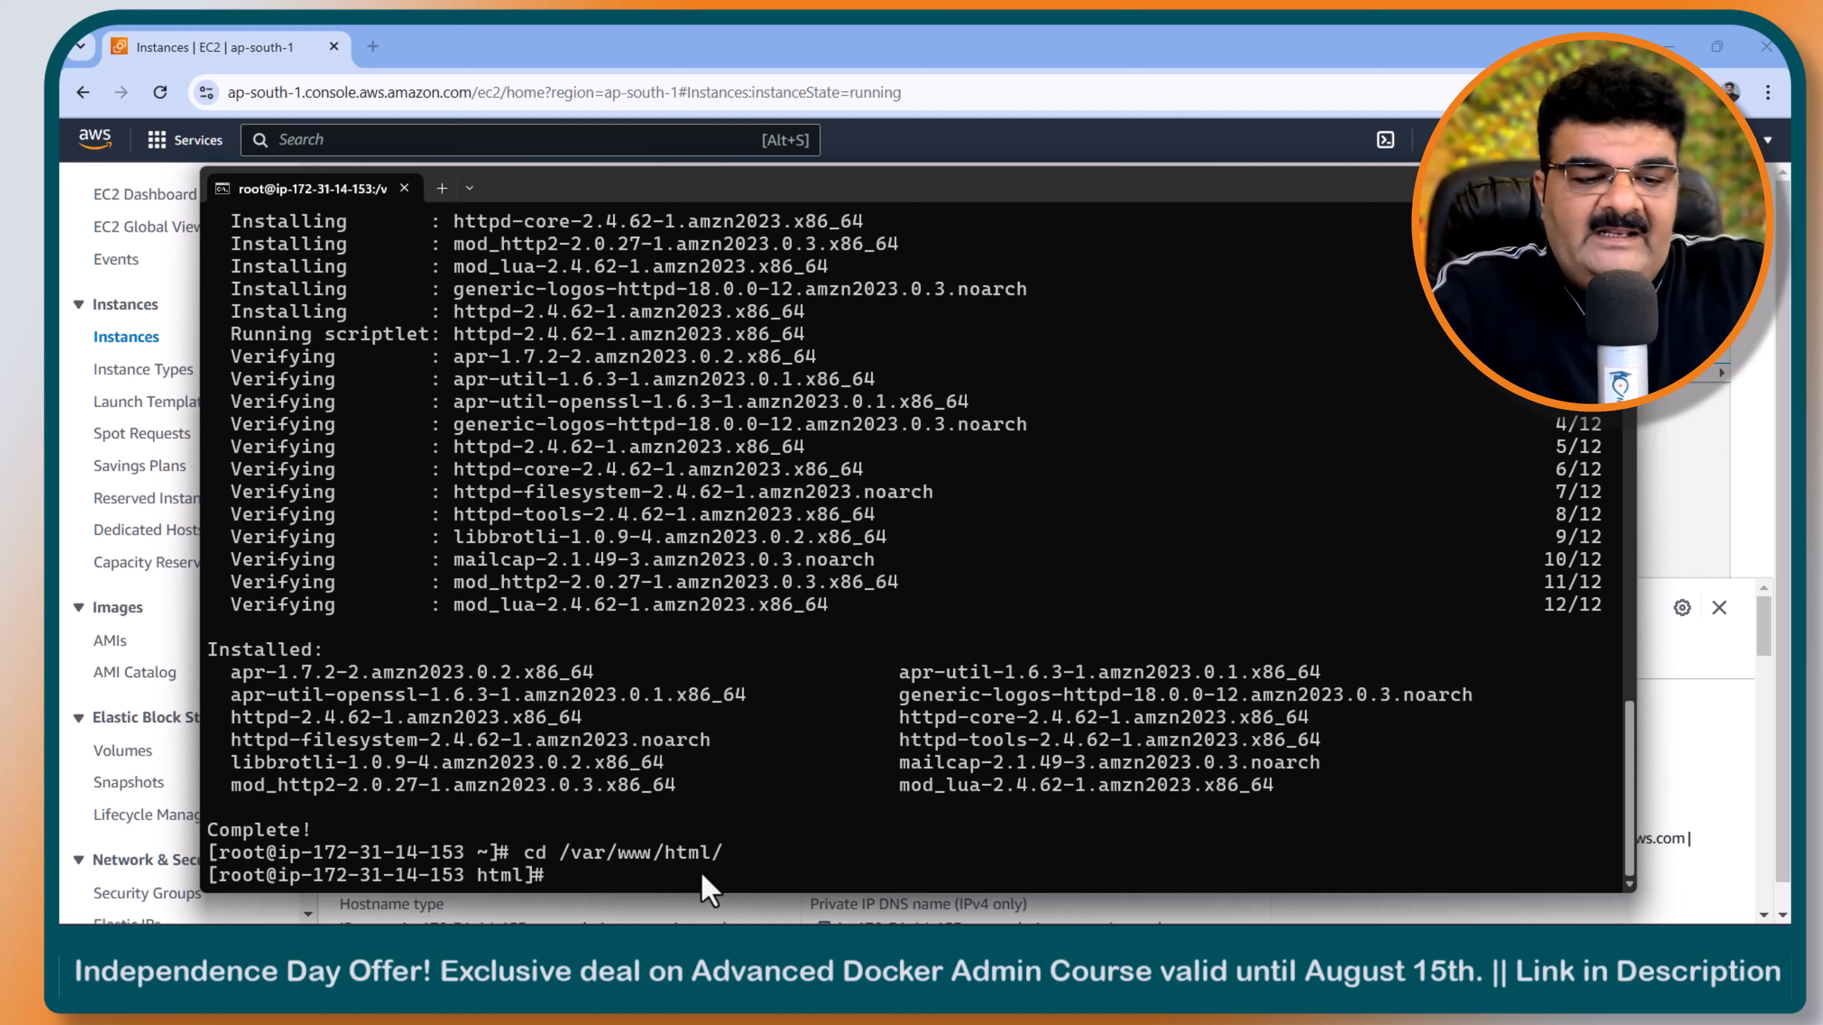
type("vi ")
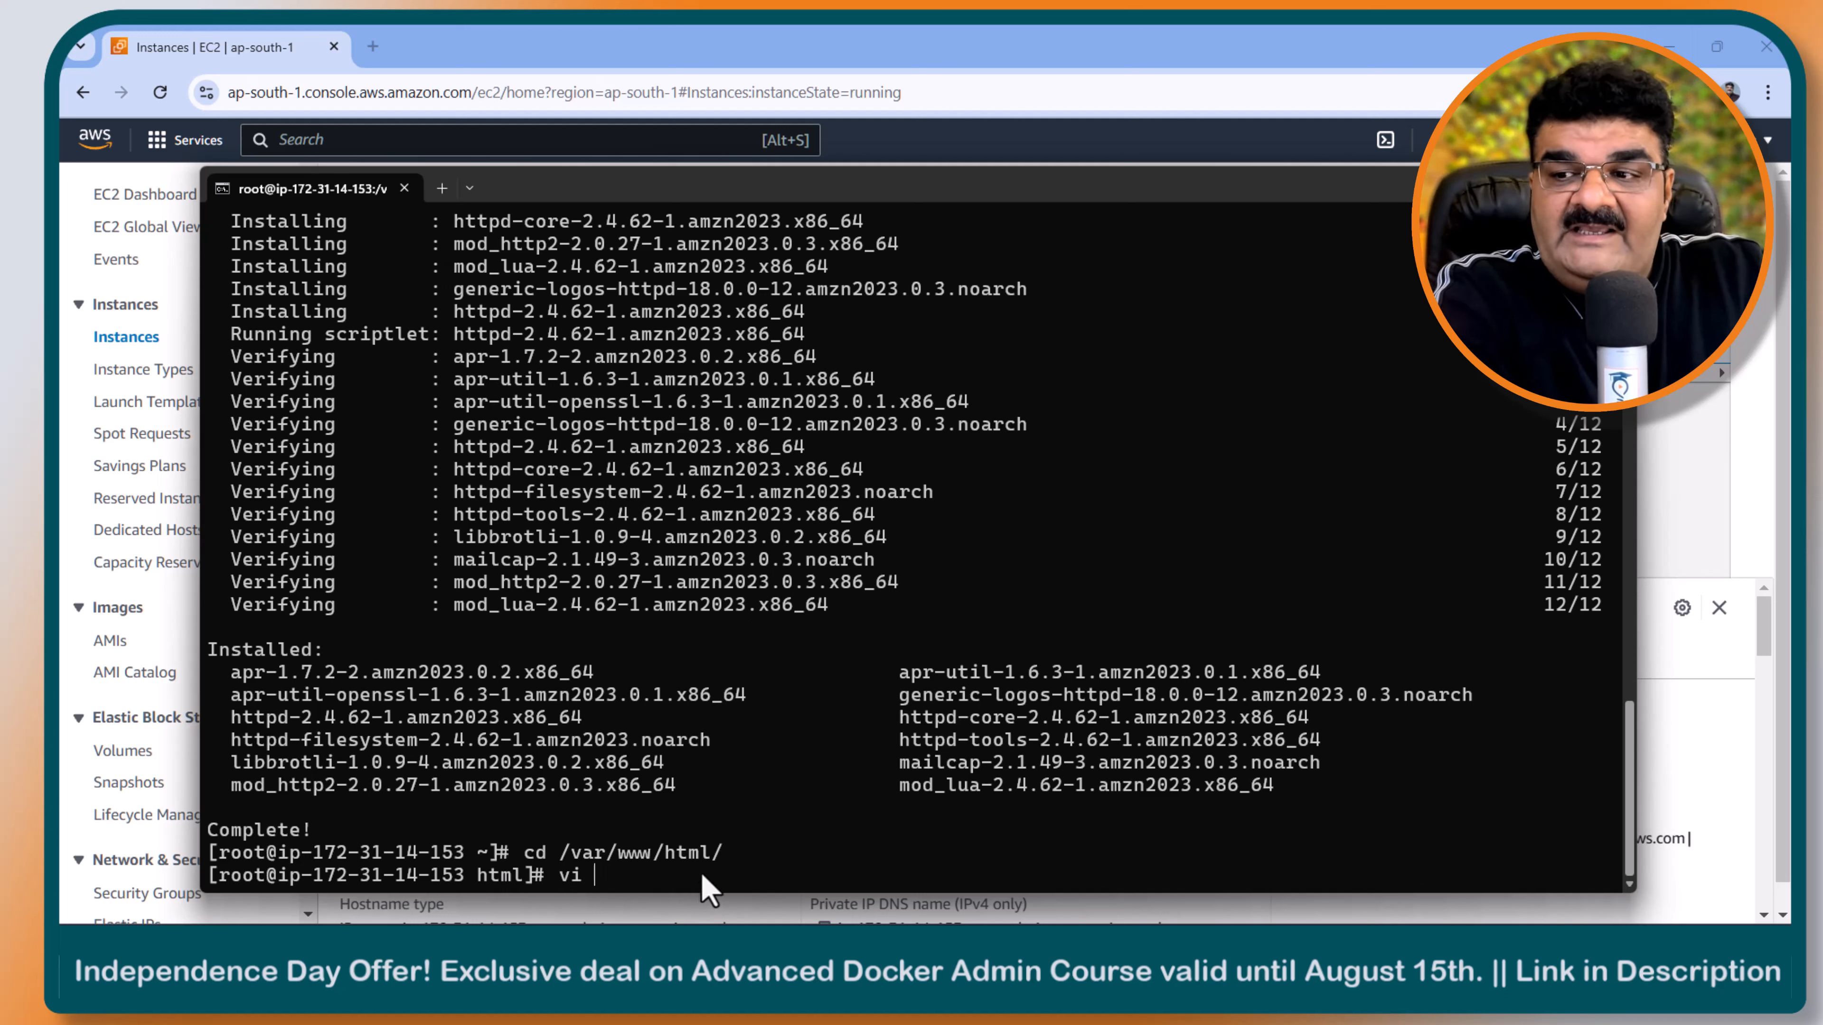
type("index")
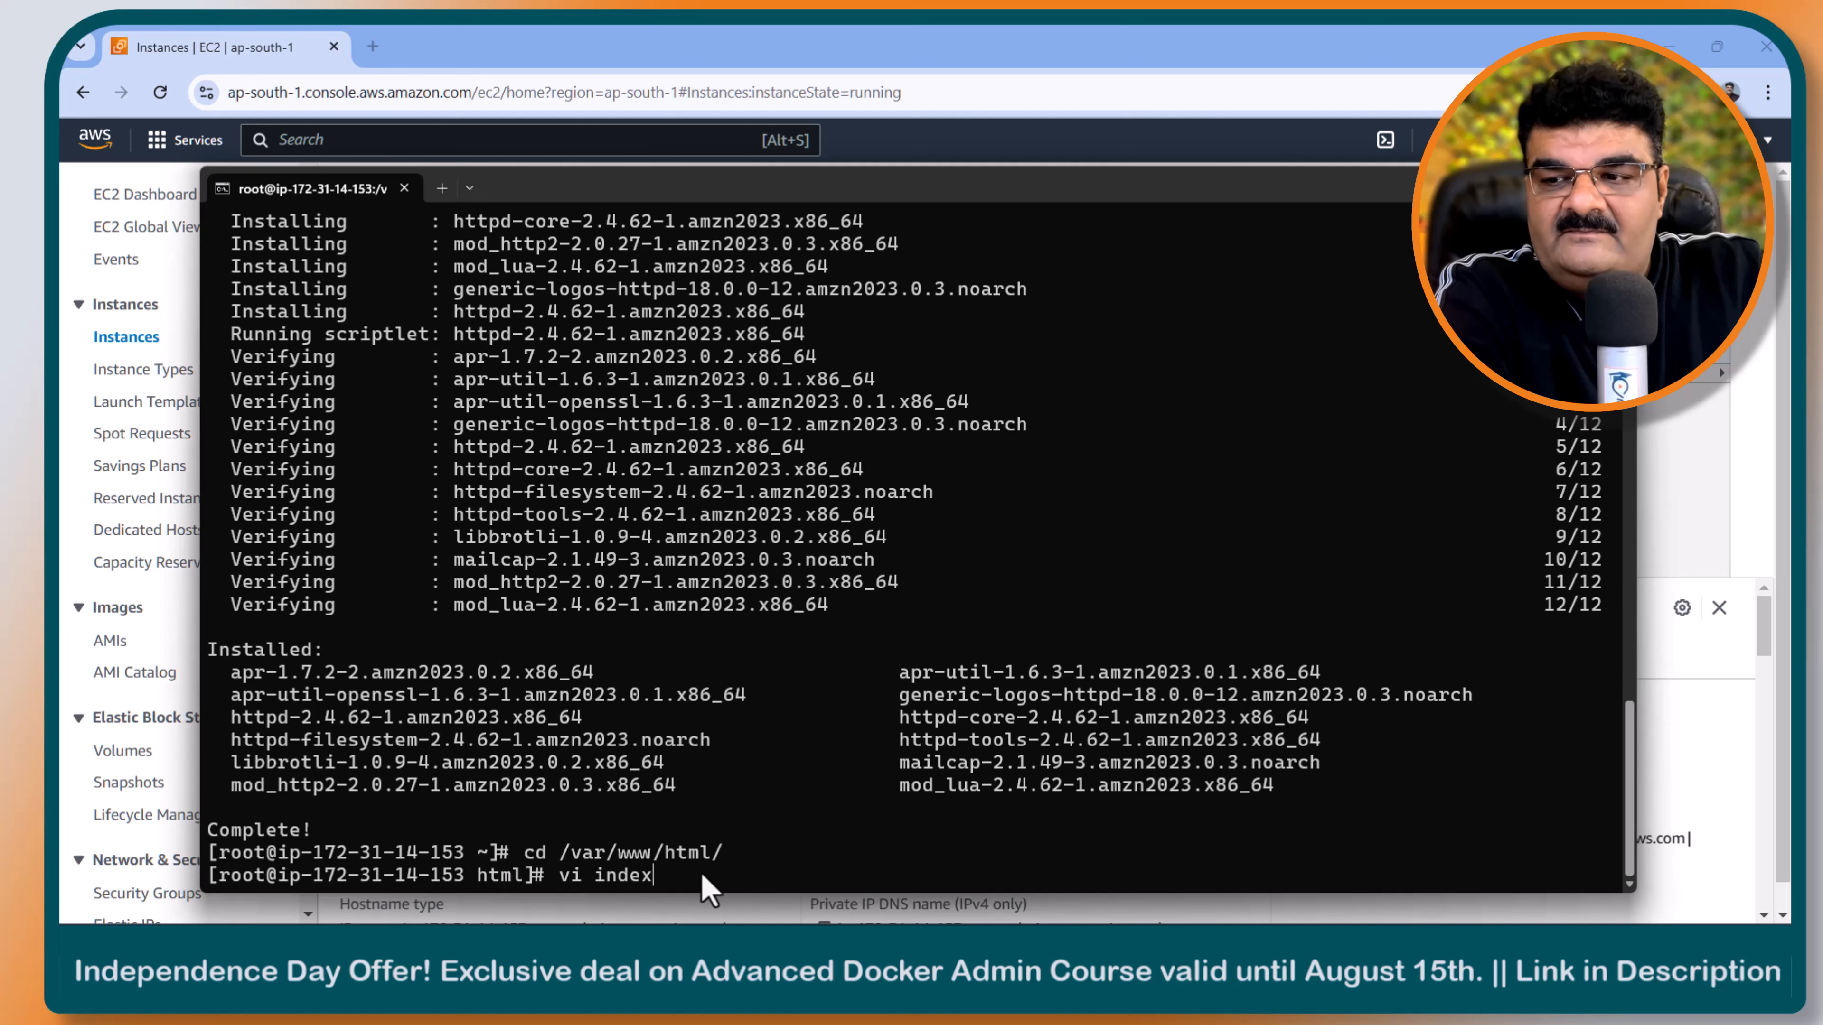
type(".html")
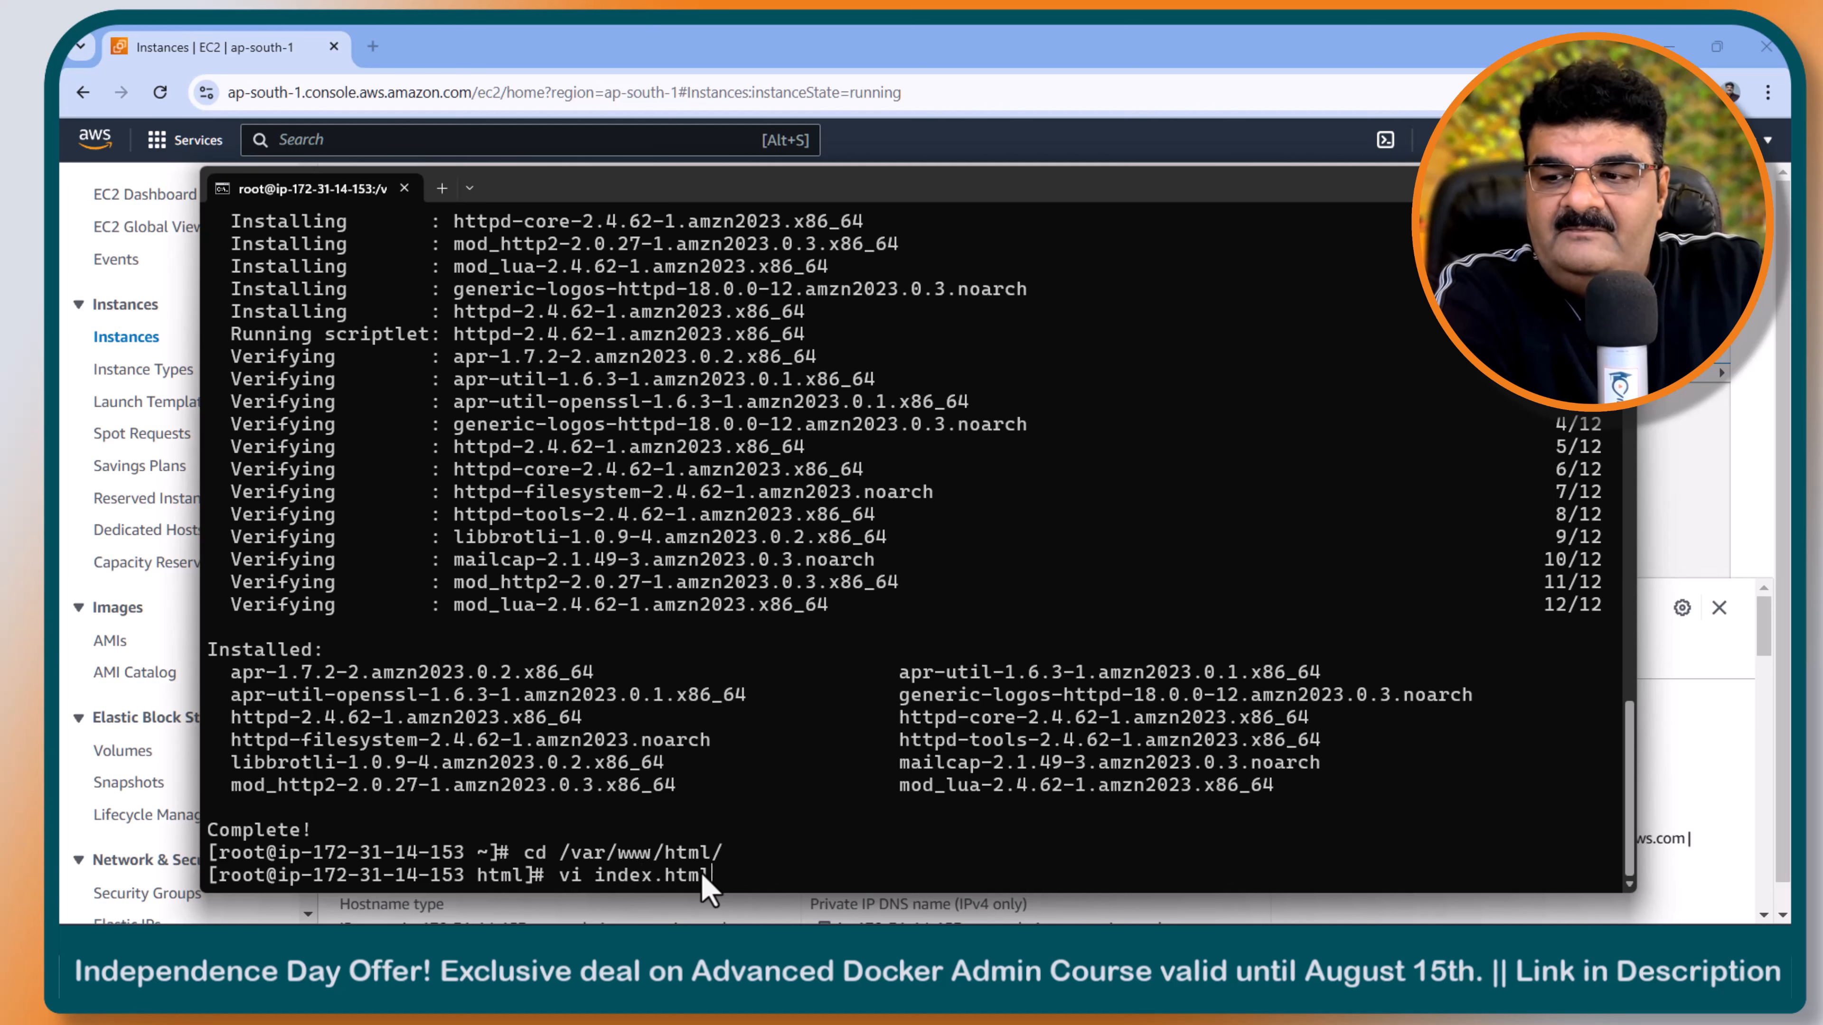
key("Return")
- Insert the copied page code into index.html, then save the file and quit vi with :wq
key("i")
right_click(489, 503)
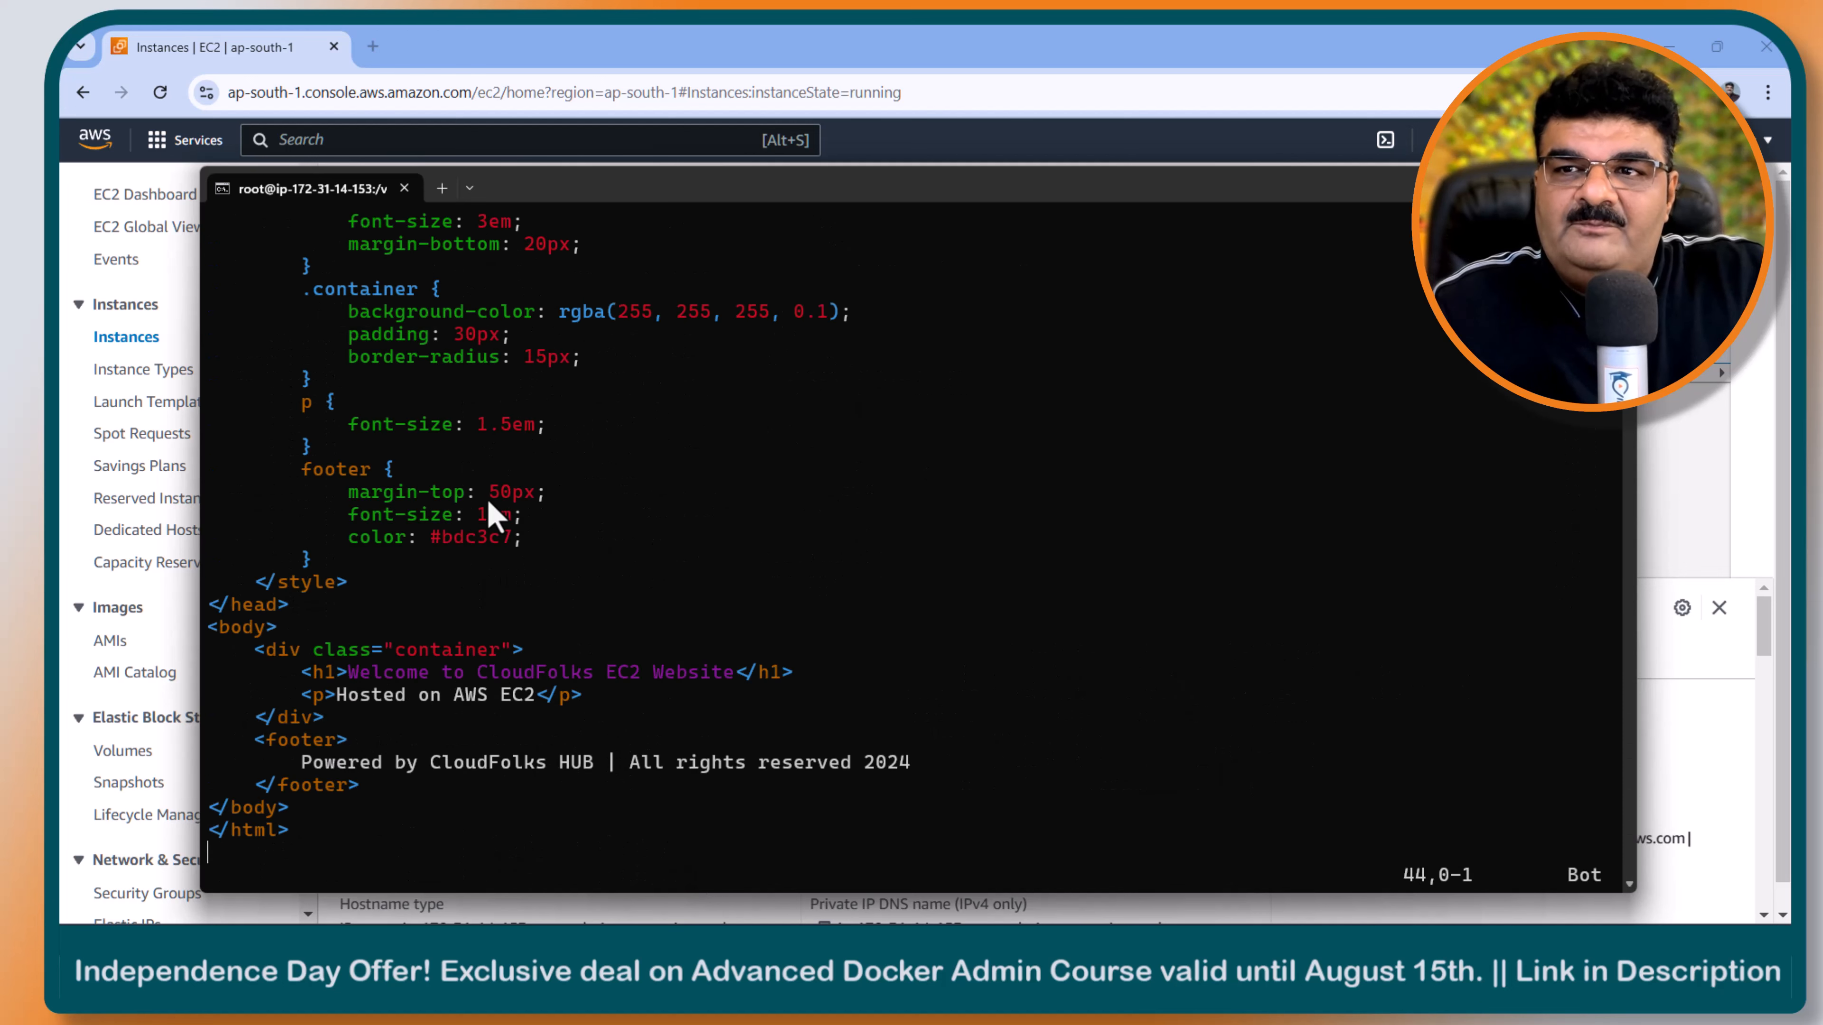
key("Escape")
type(":wq")
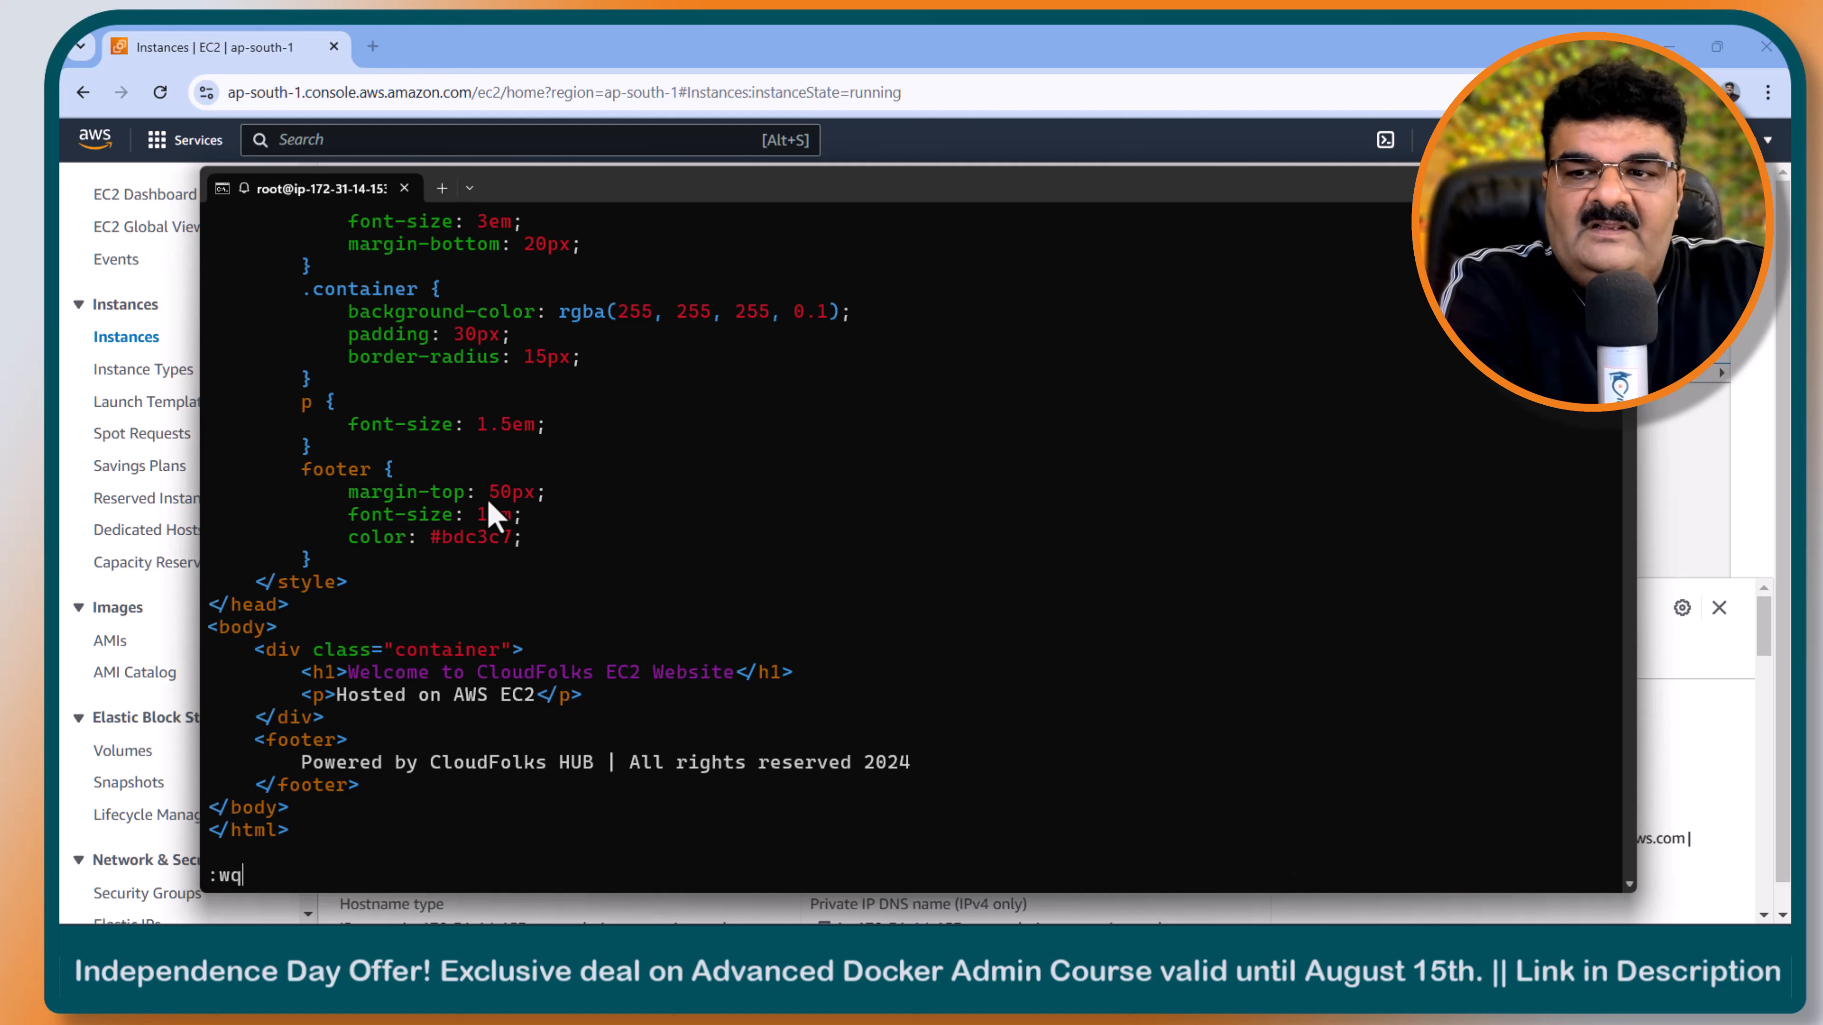
key("Return")
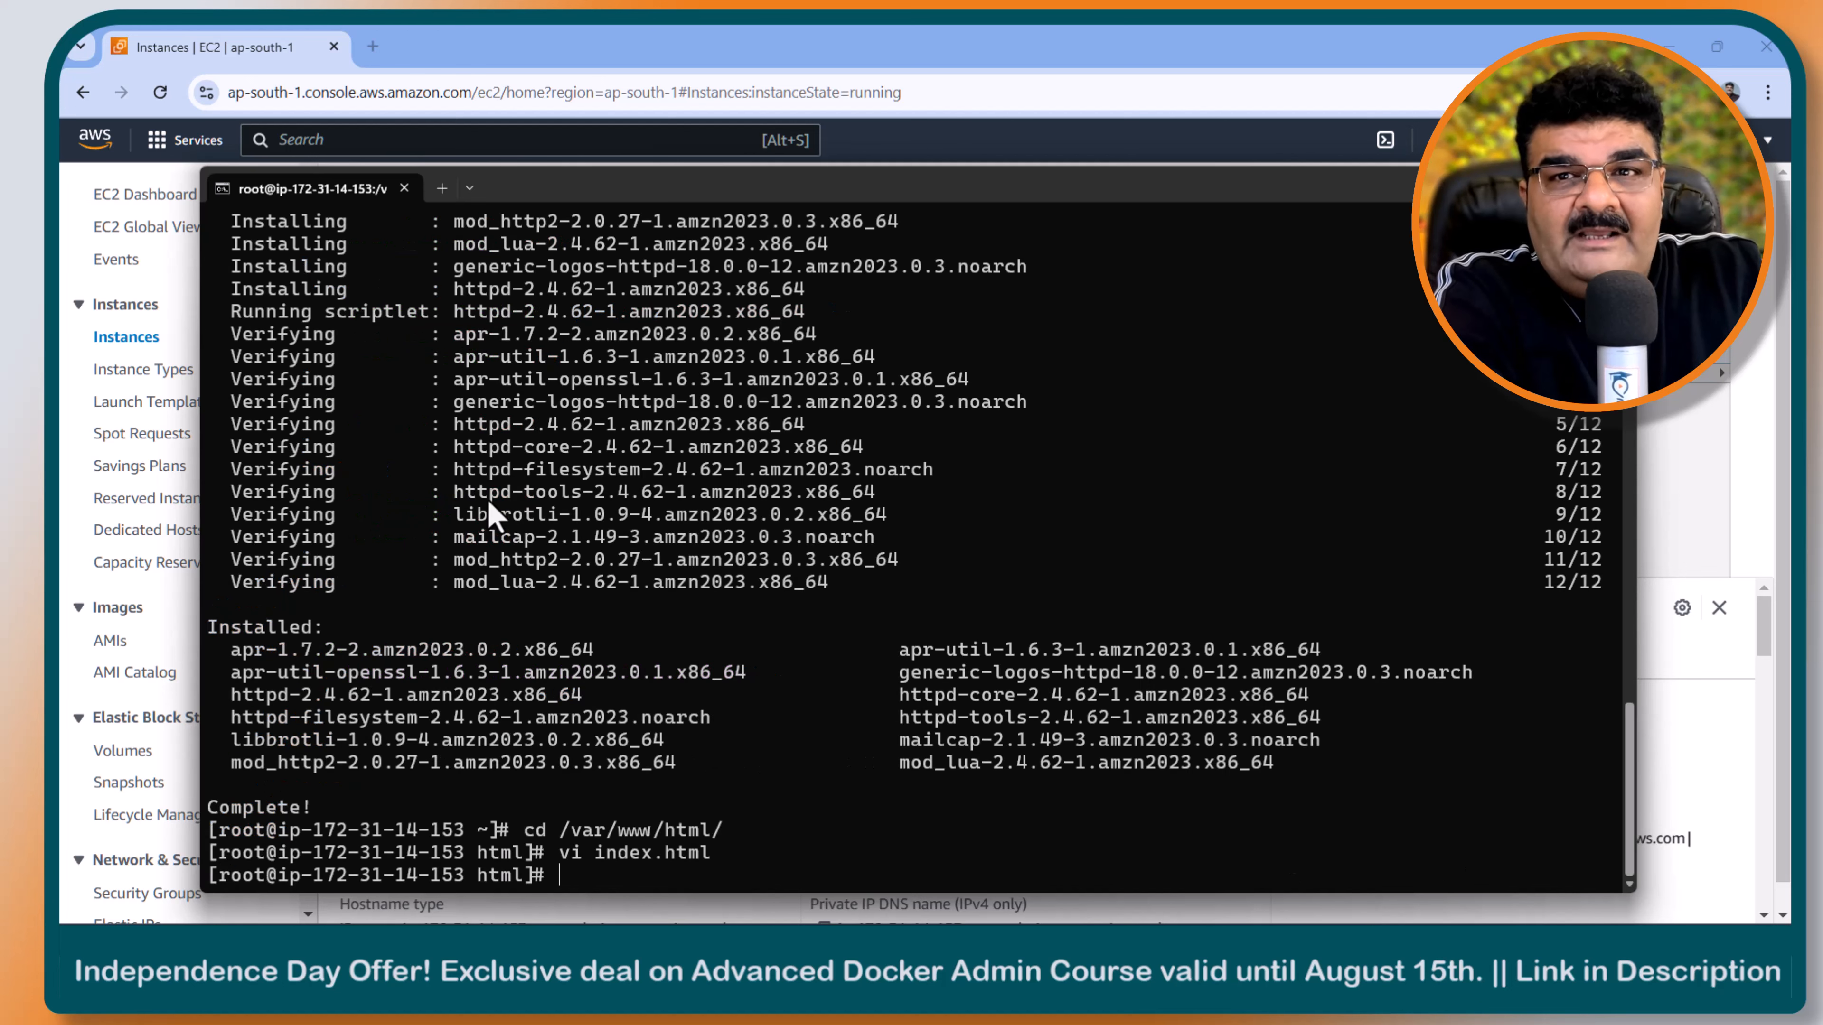
- Start the Apache service with systemctl start httpd and enable it at boot with systemctl enable httpd
type("syste")
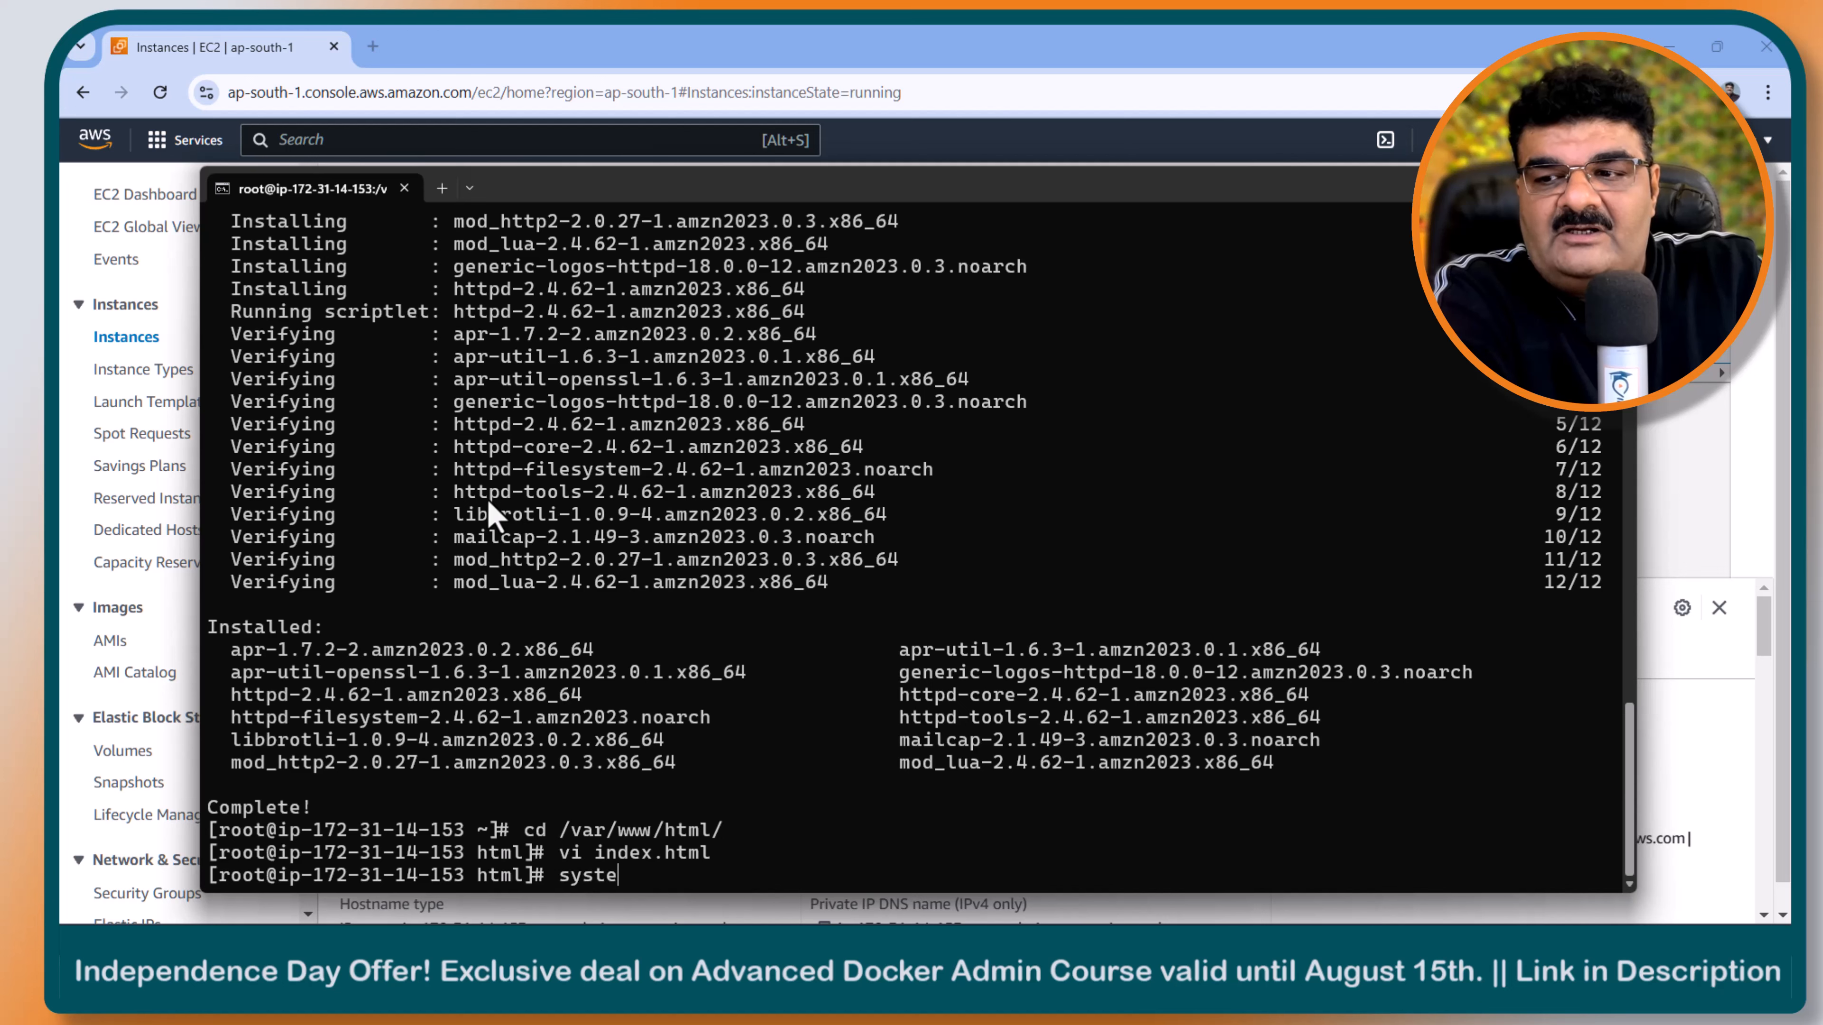
type("mctl sta")
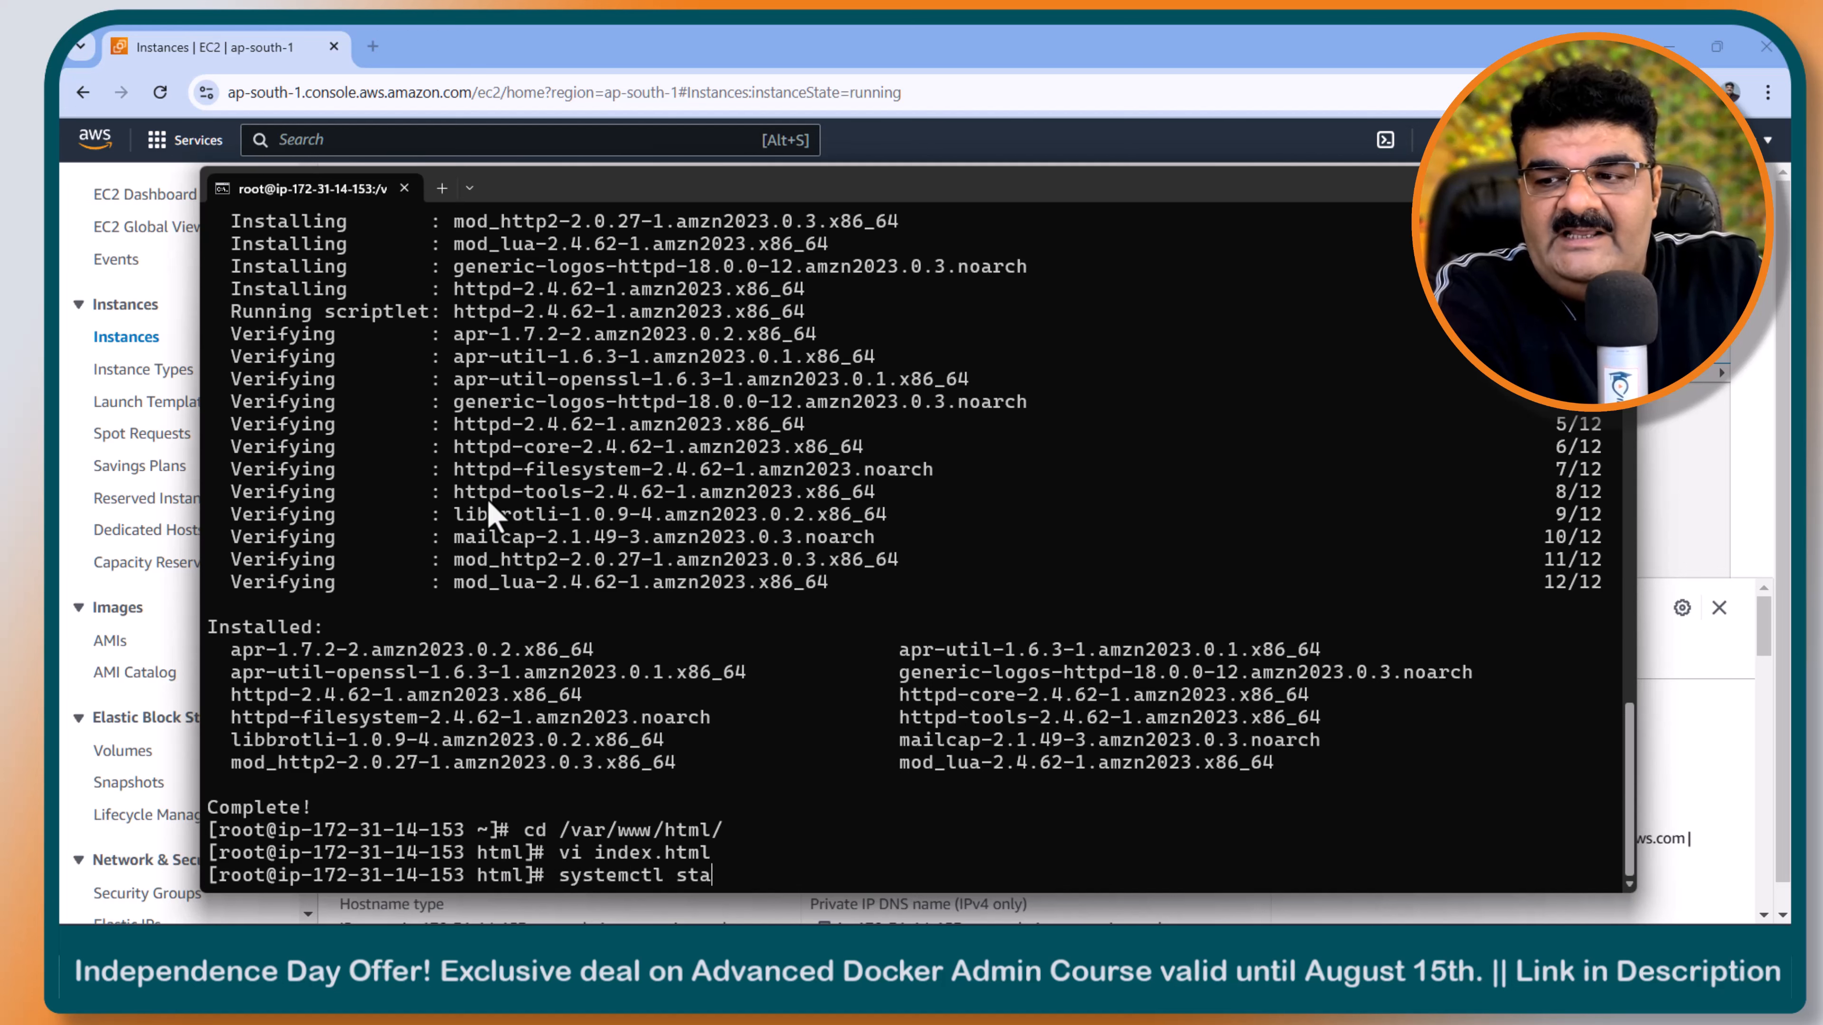
type("rt httpd")
key("Return")
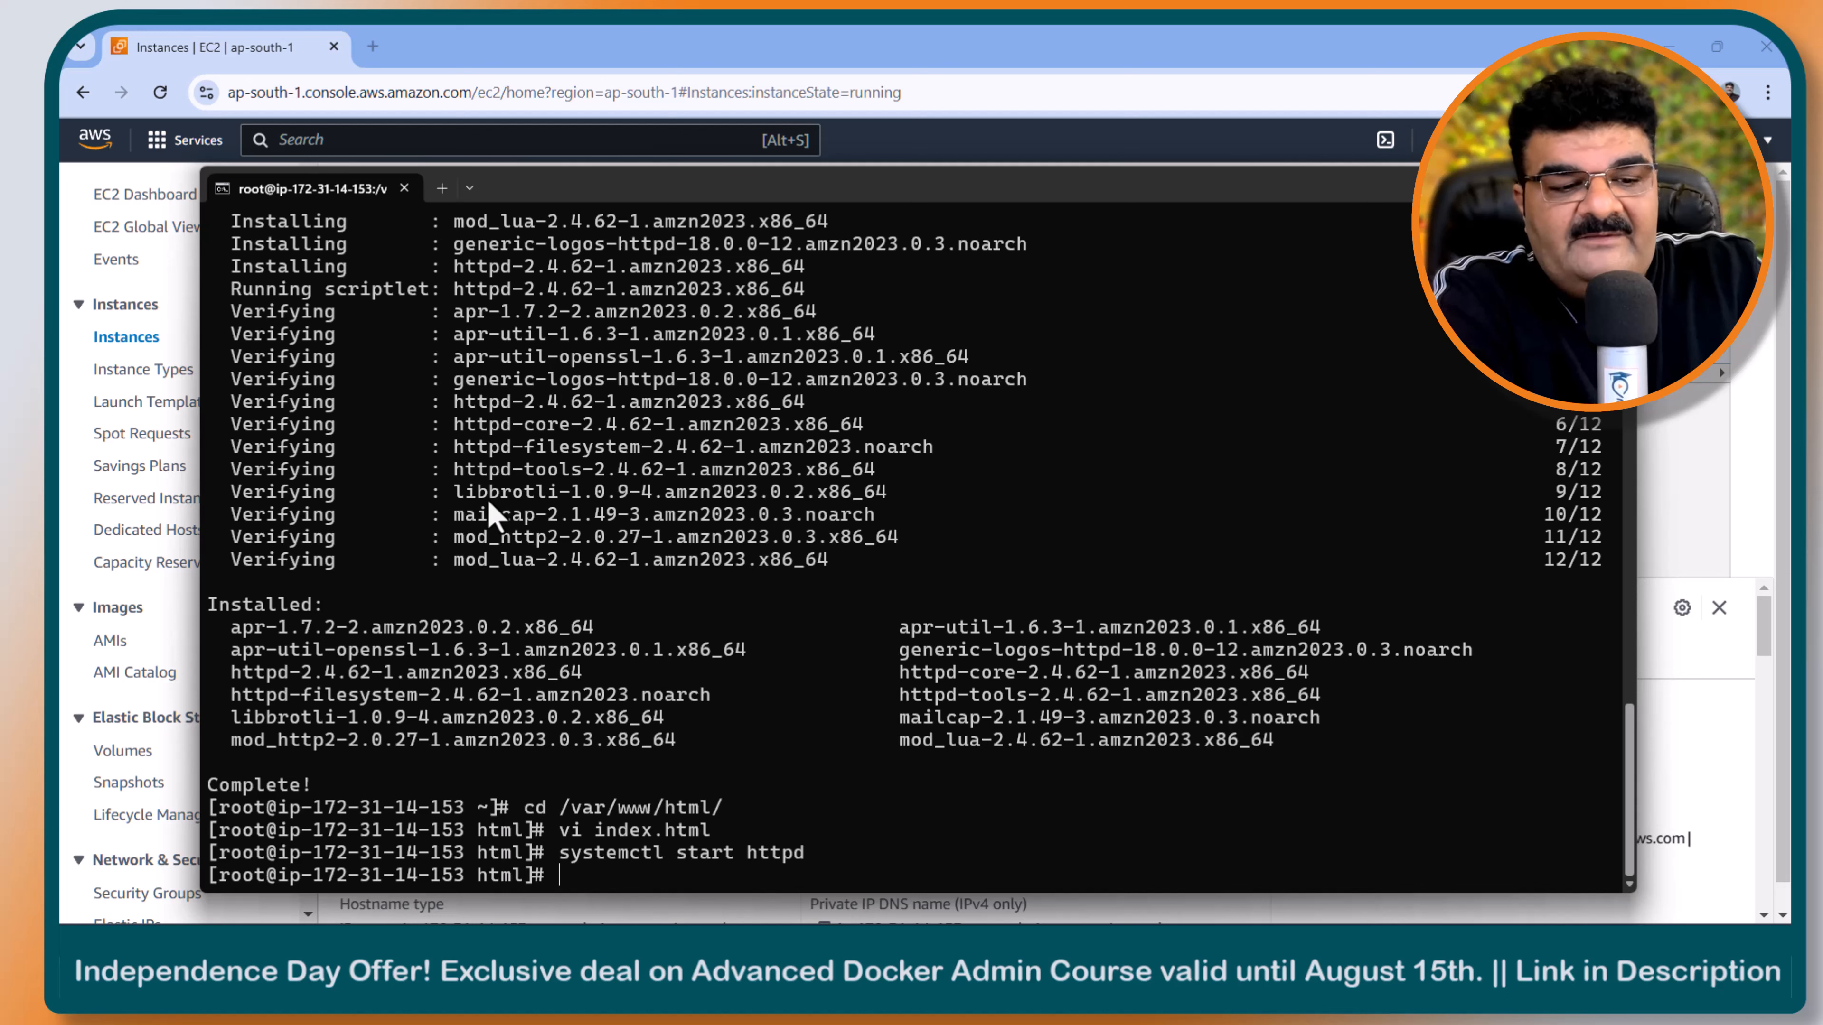
type("systemctl ")
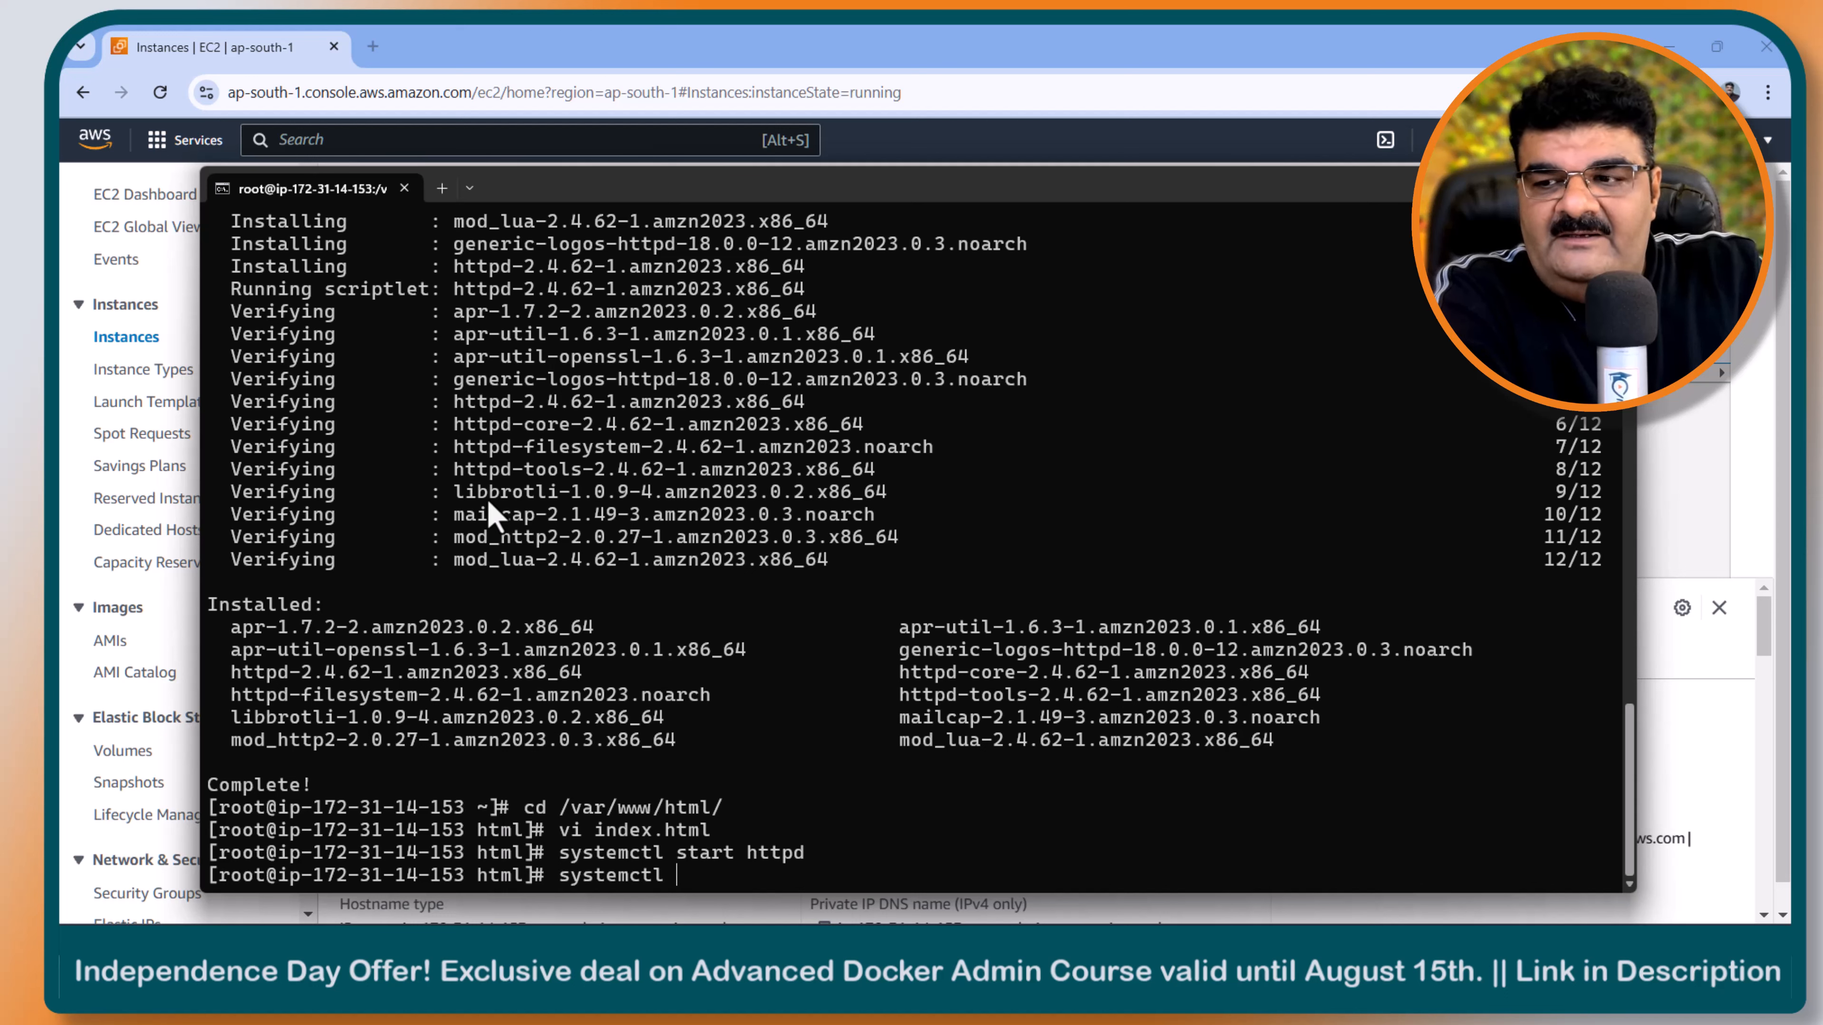
type("enable httpd")
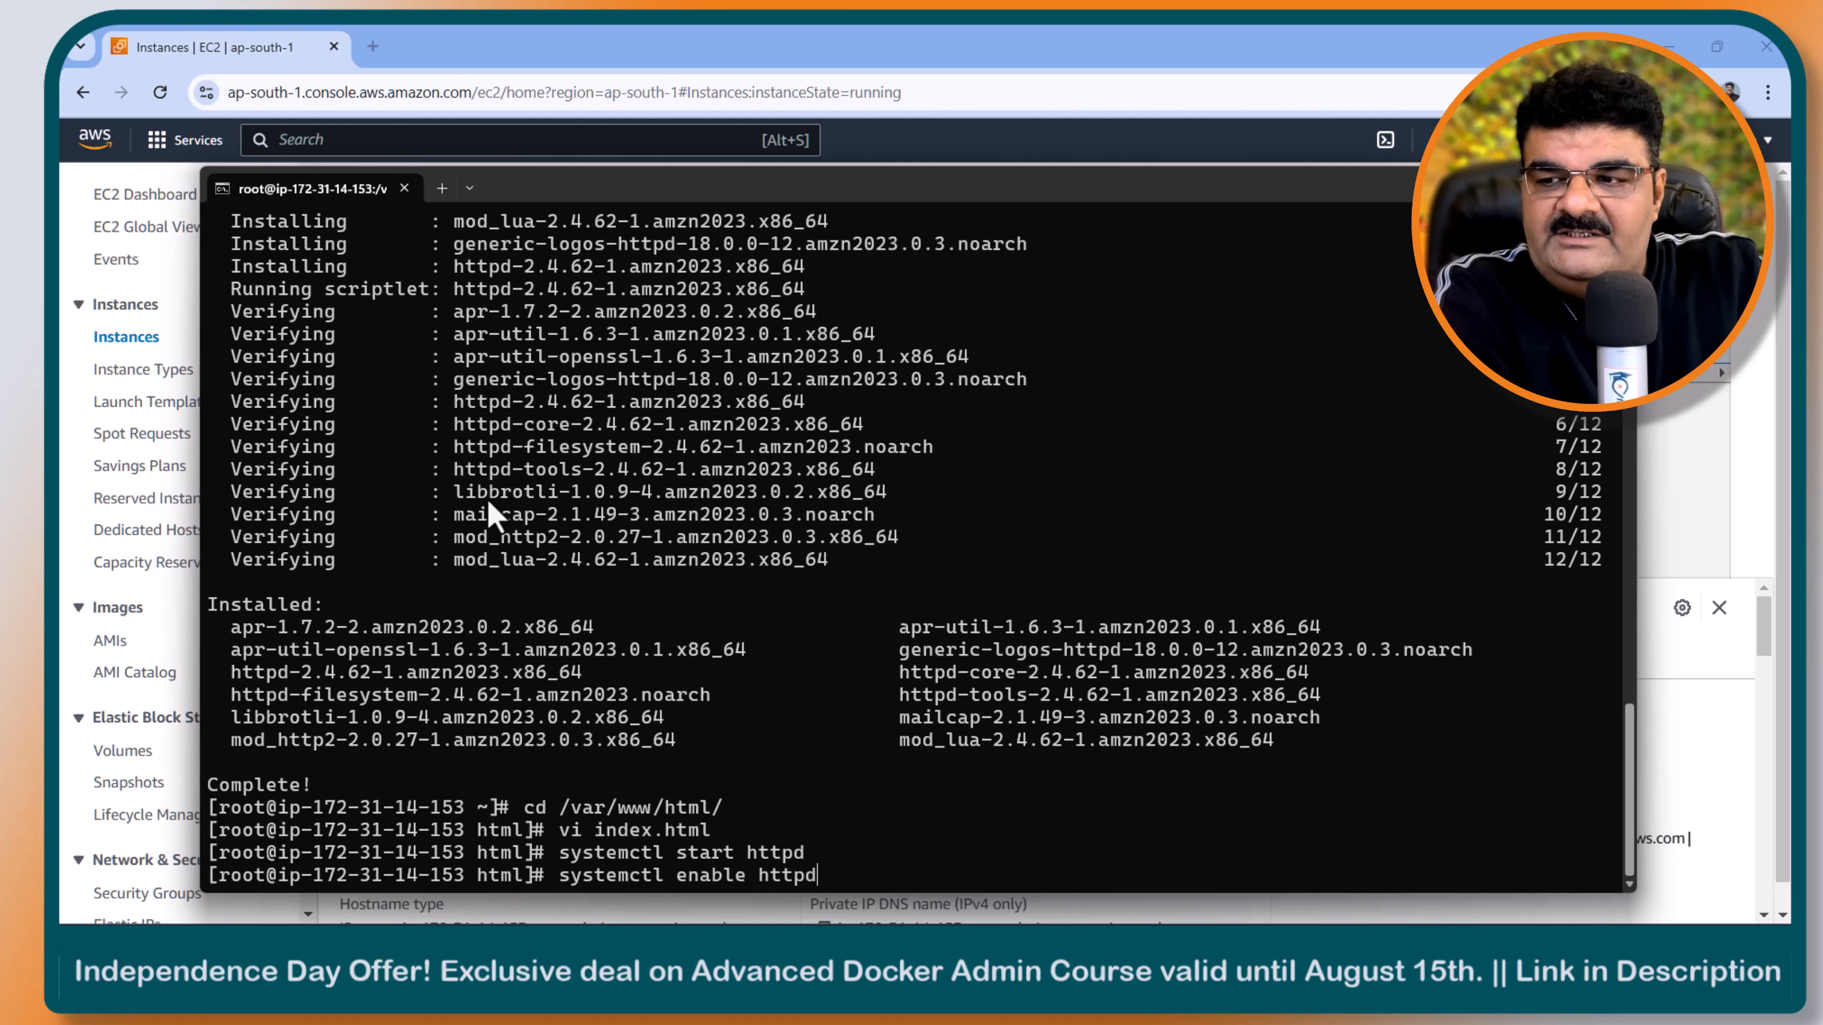
key("Return")
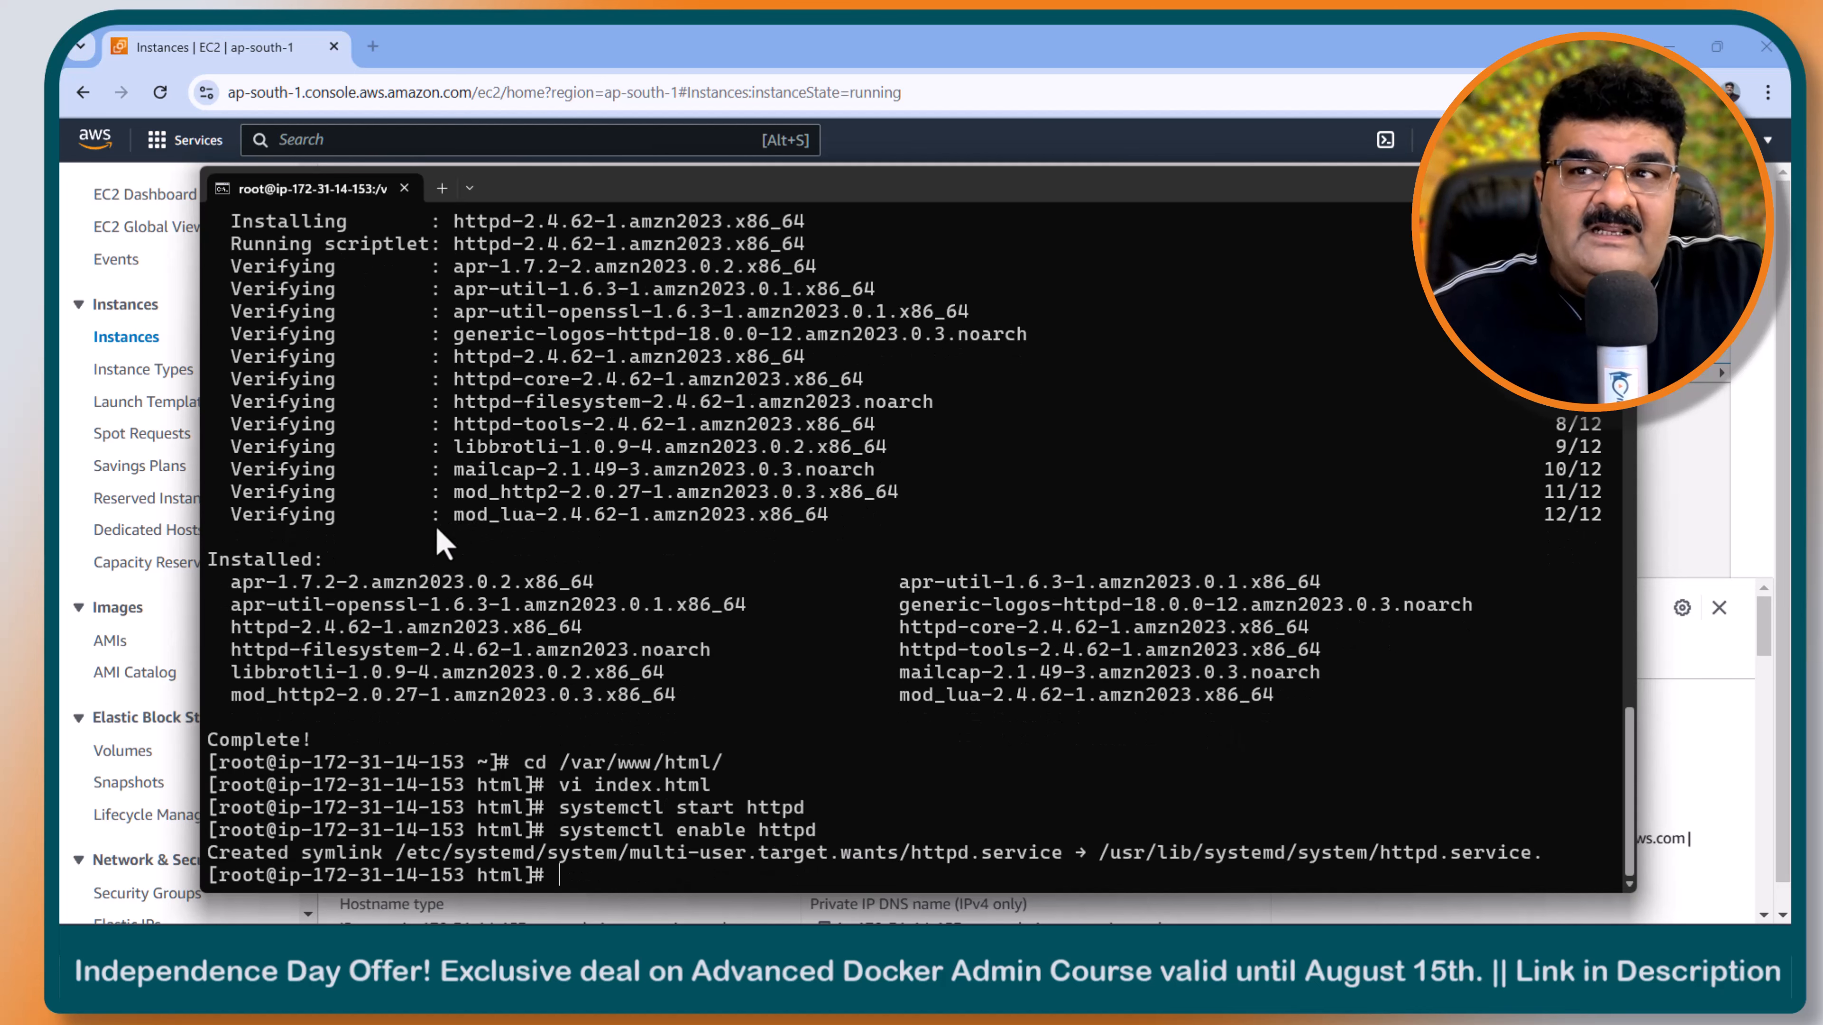
- Load the instance's copied public IPv4 address in a new browser tab and check the hosted page's heading
left_click(1514, 186)
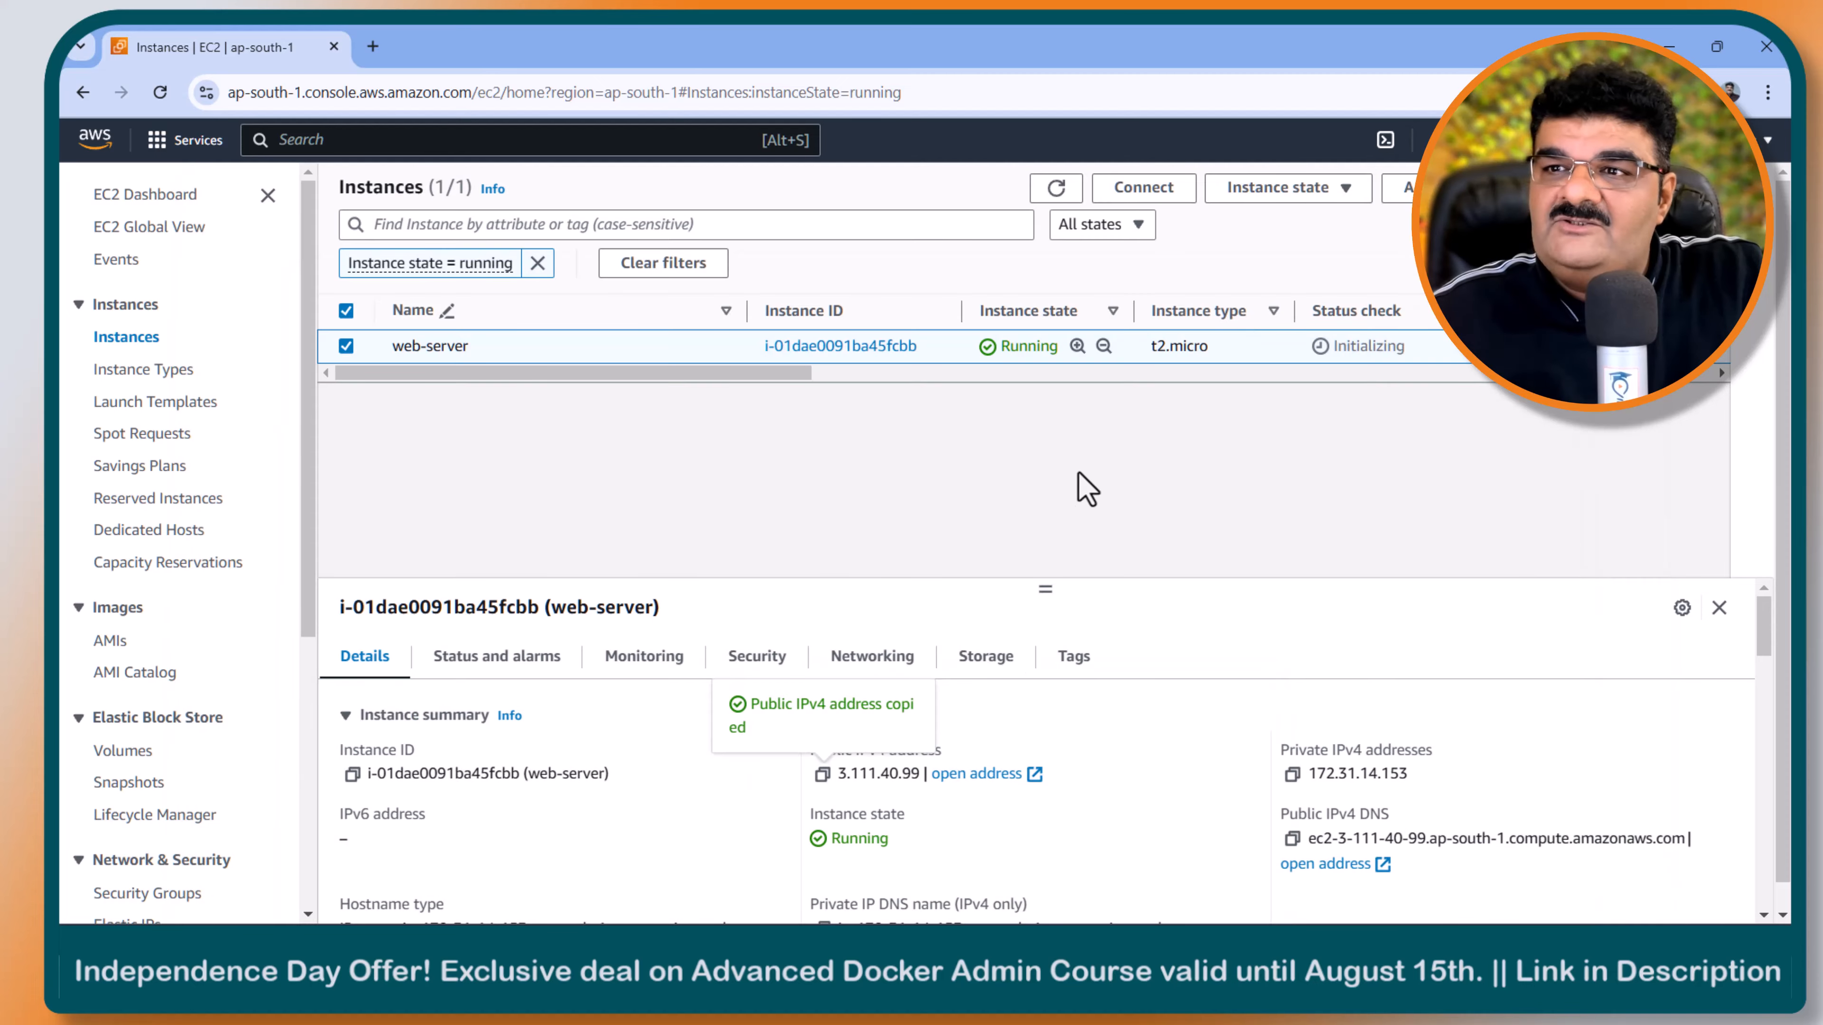
left_click(371, 46)
key("ctrl+v")
key("Return")
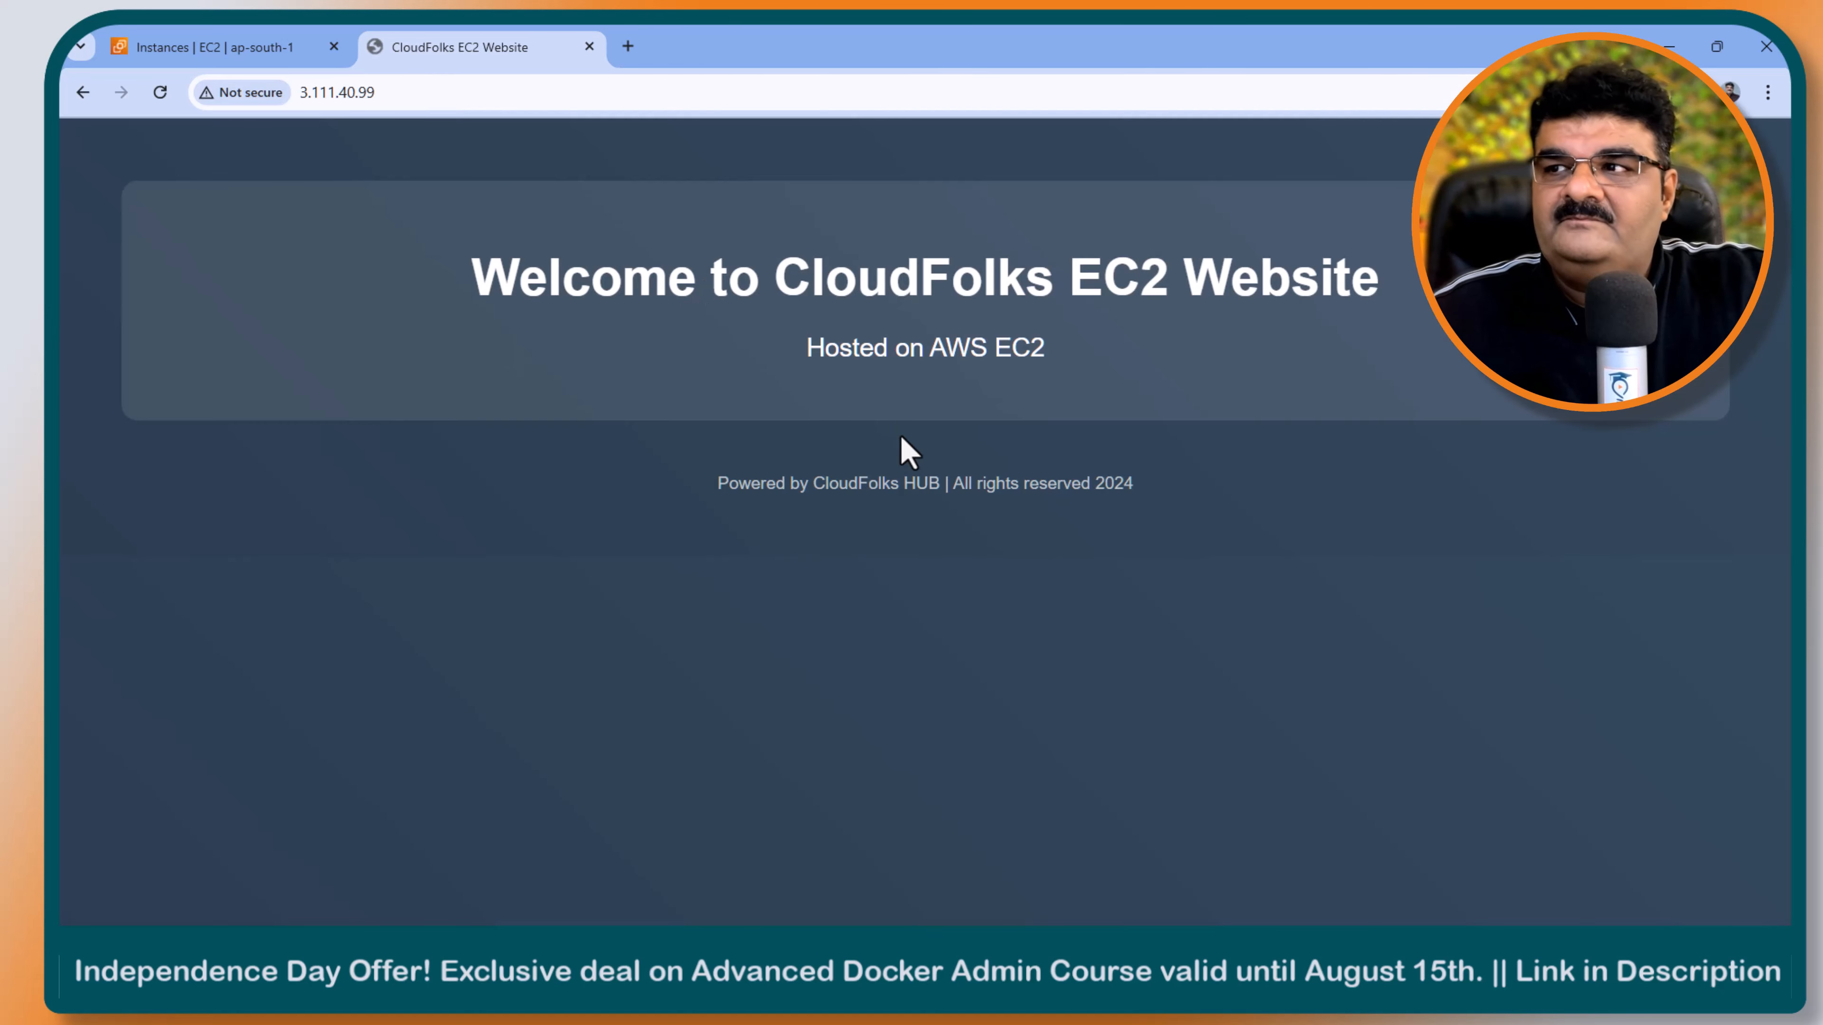
left_click_drag(468, 284, 1413, 291)
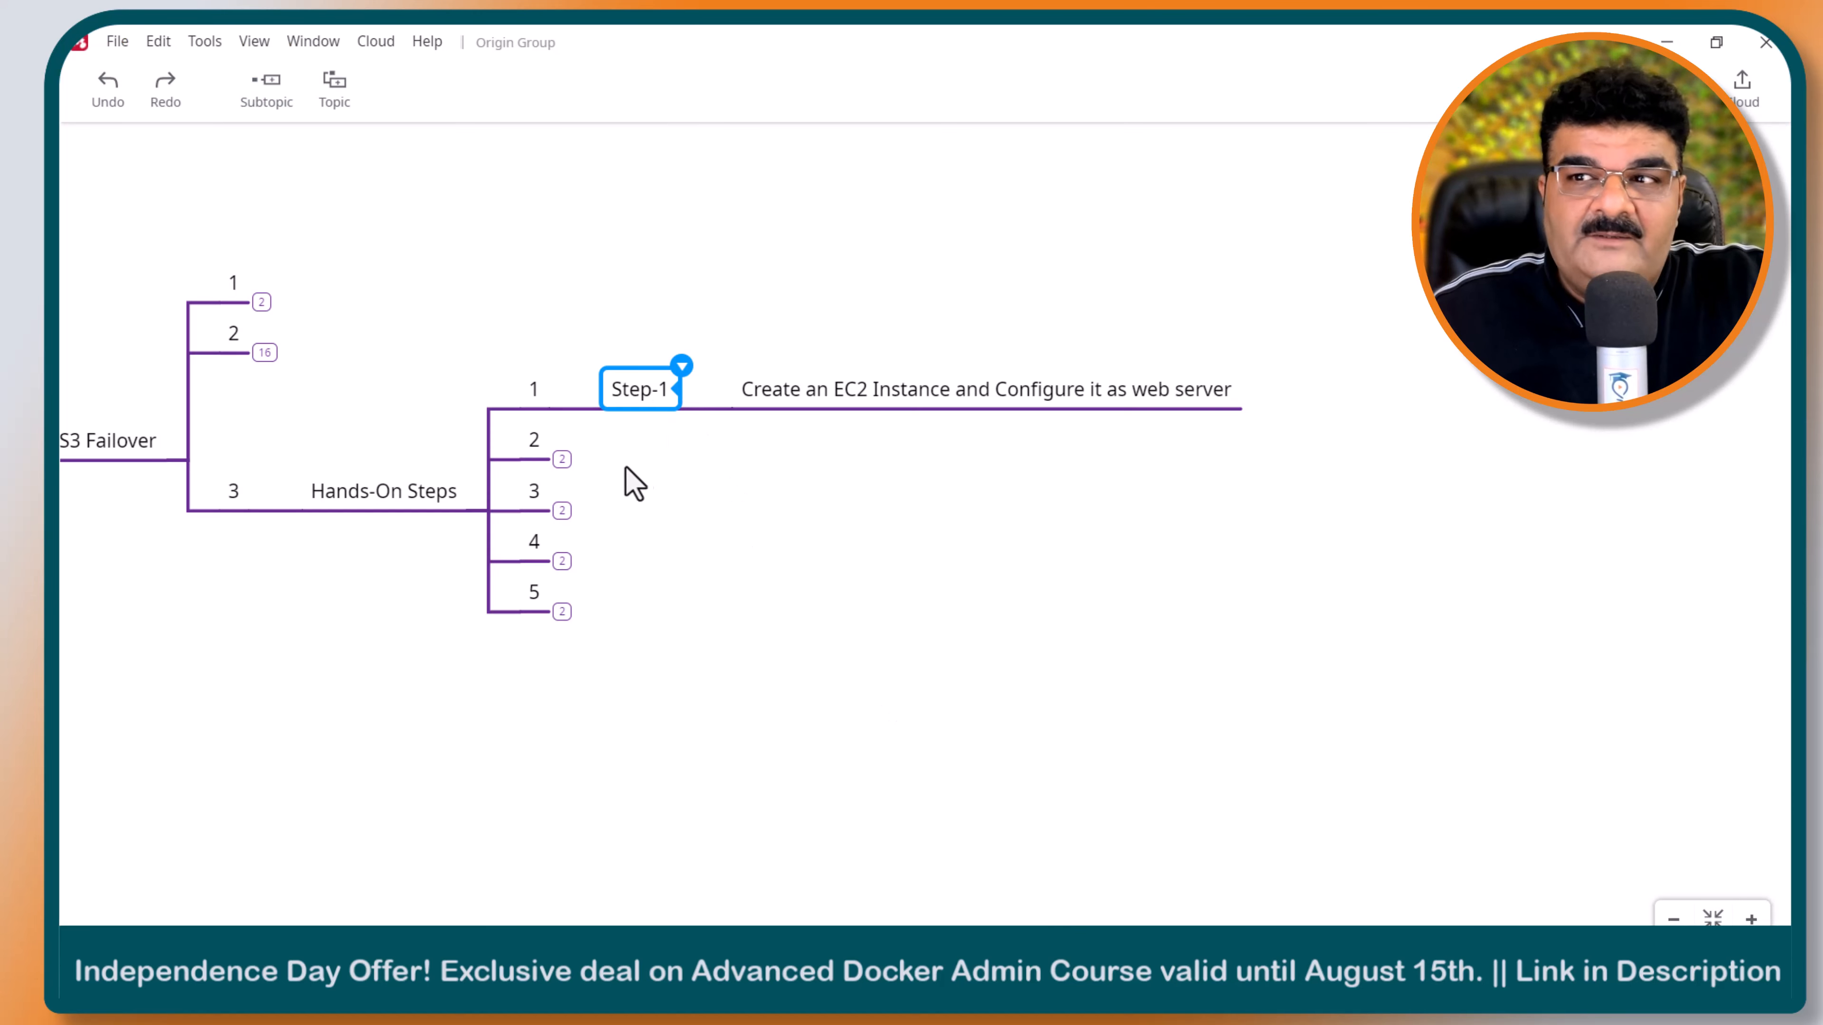
- Expand branch 2 under Hands-On Steps in the mind map to show Step-2 and its description
left_click(564, 464)
left_click(563, 460)
left_click(693, 458)
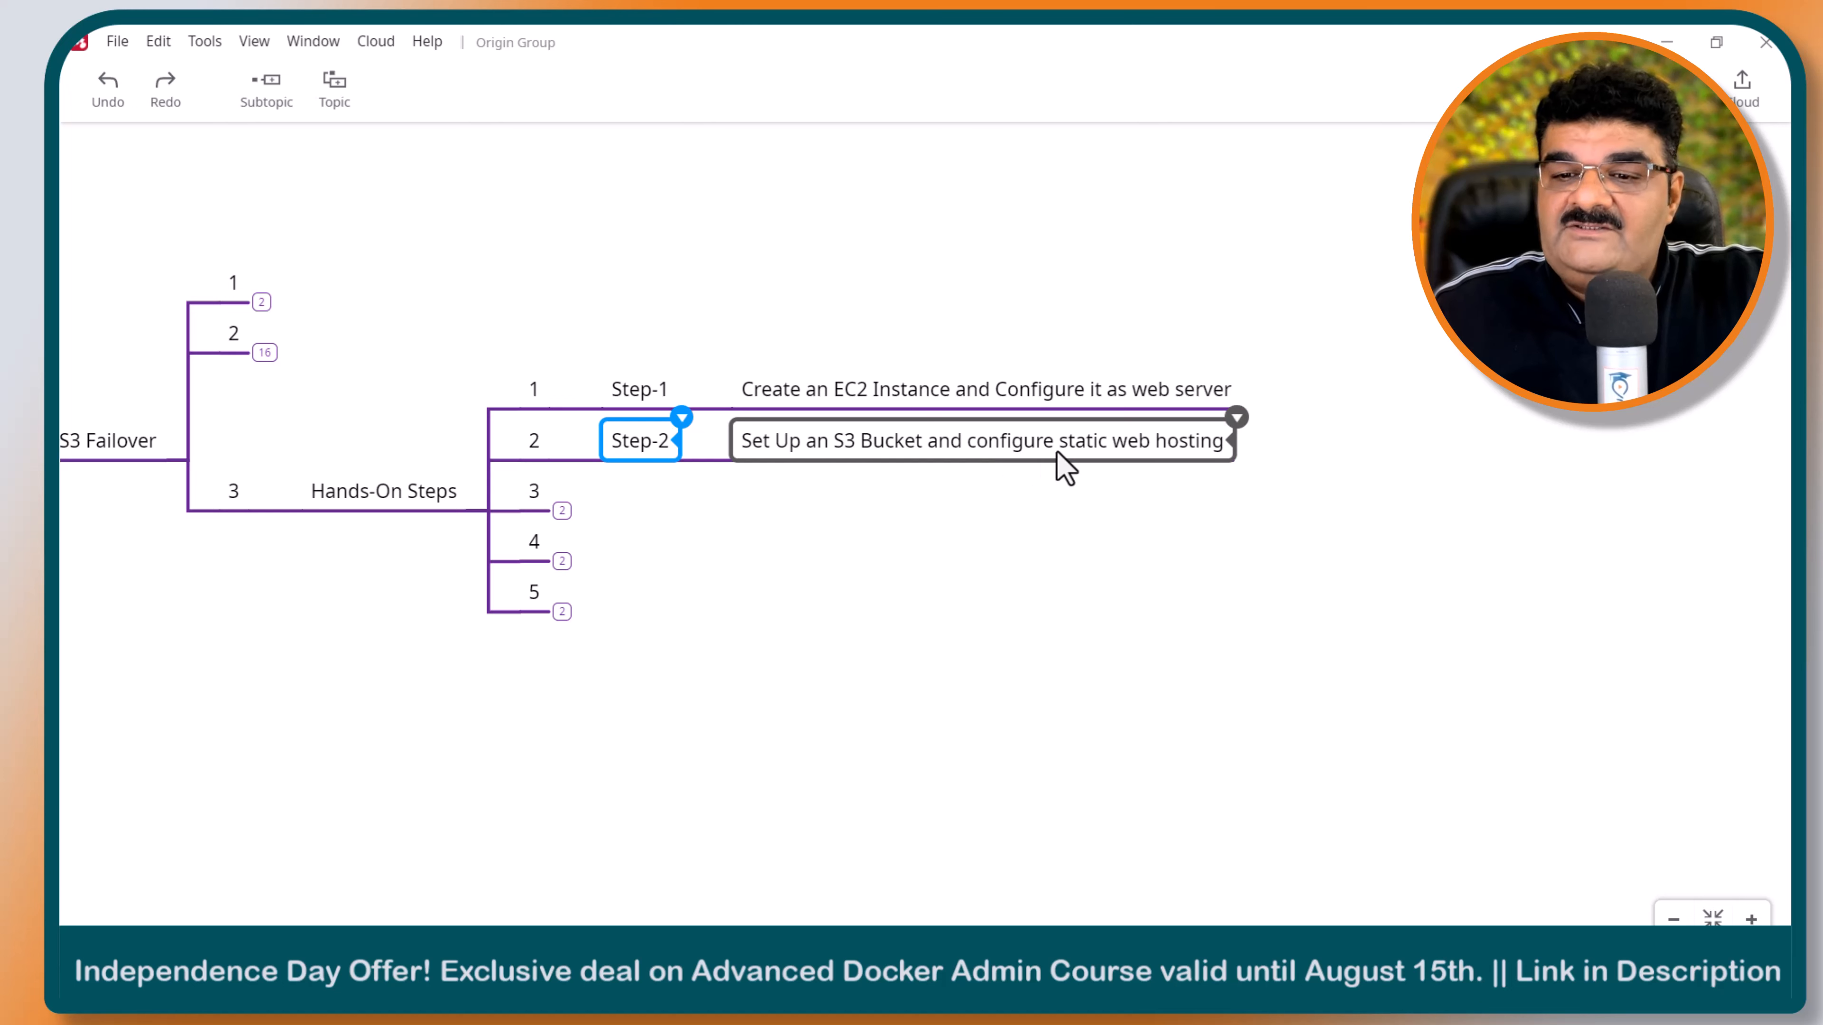
- Switch back to the AWS console in Chrome, search for s3, and open the S3 service in a new tab
mouse_move(1007, 979)
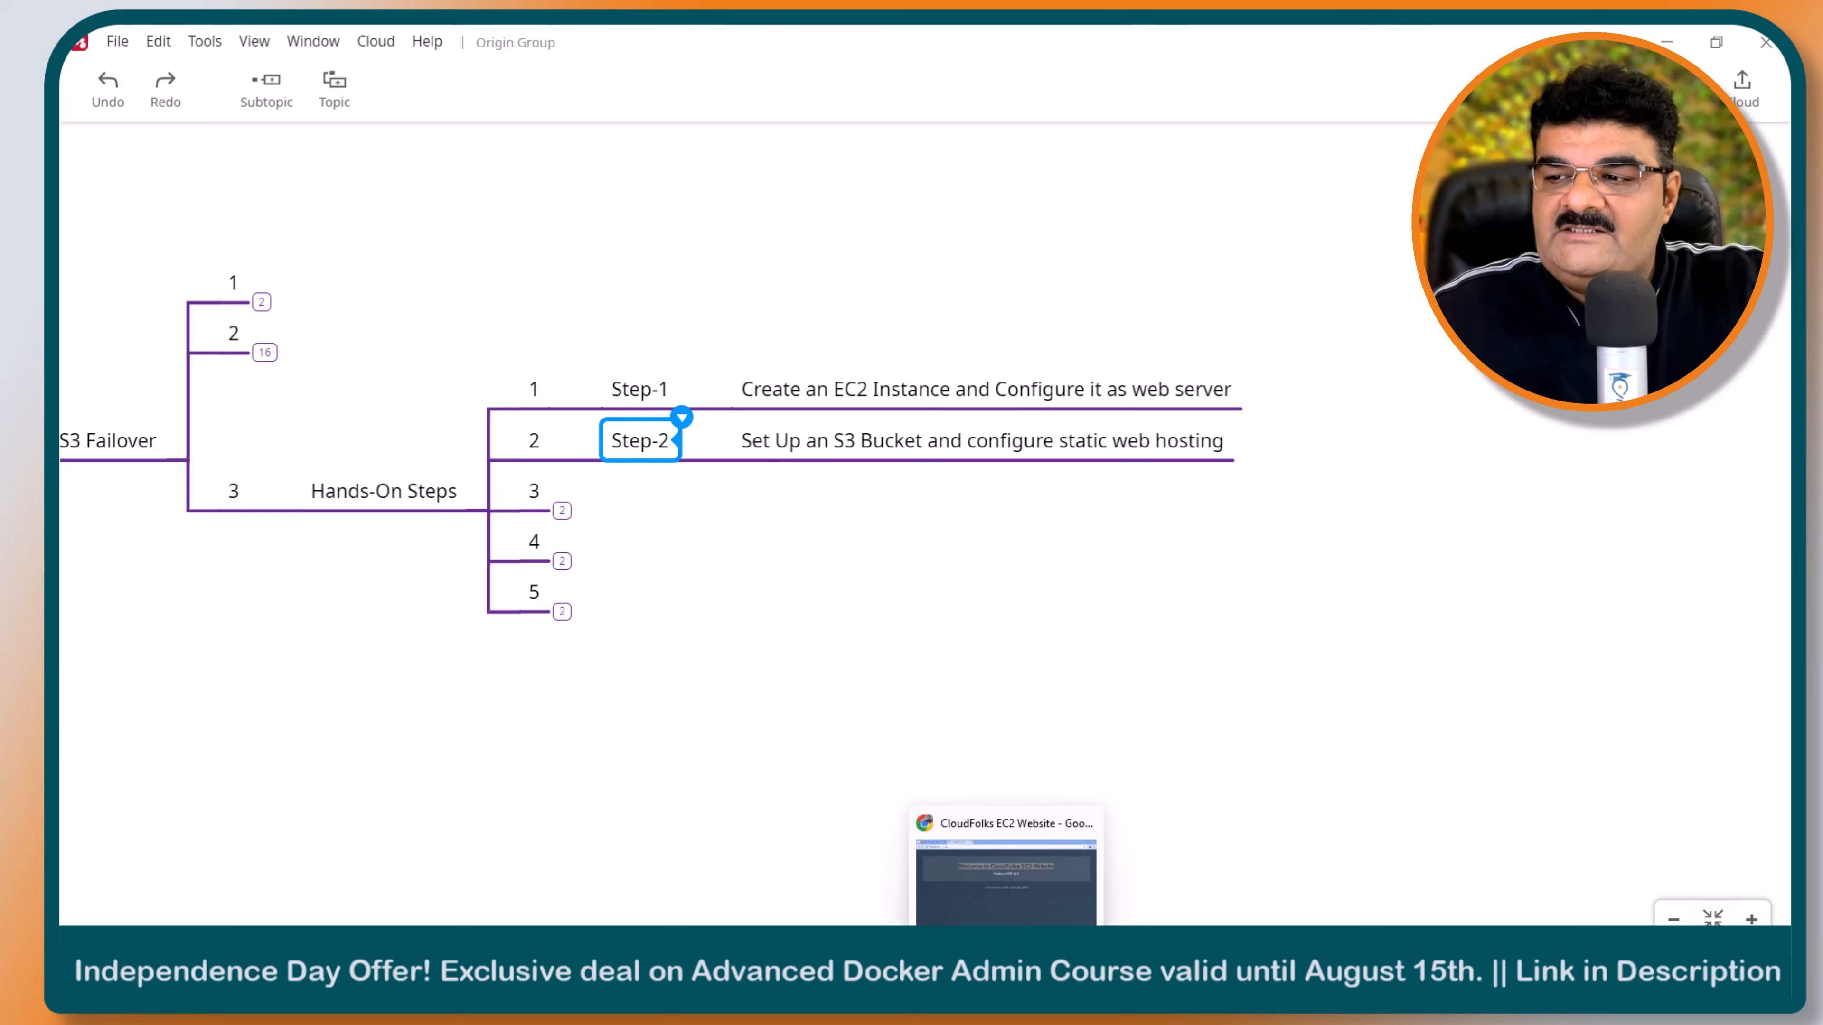
left_click(1007, 879)
left_click(278, 49)
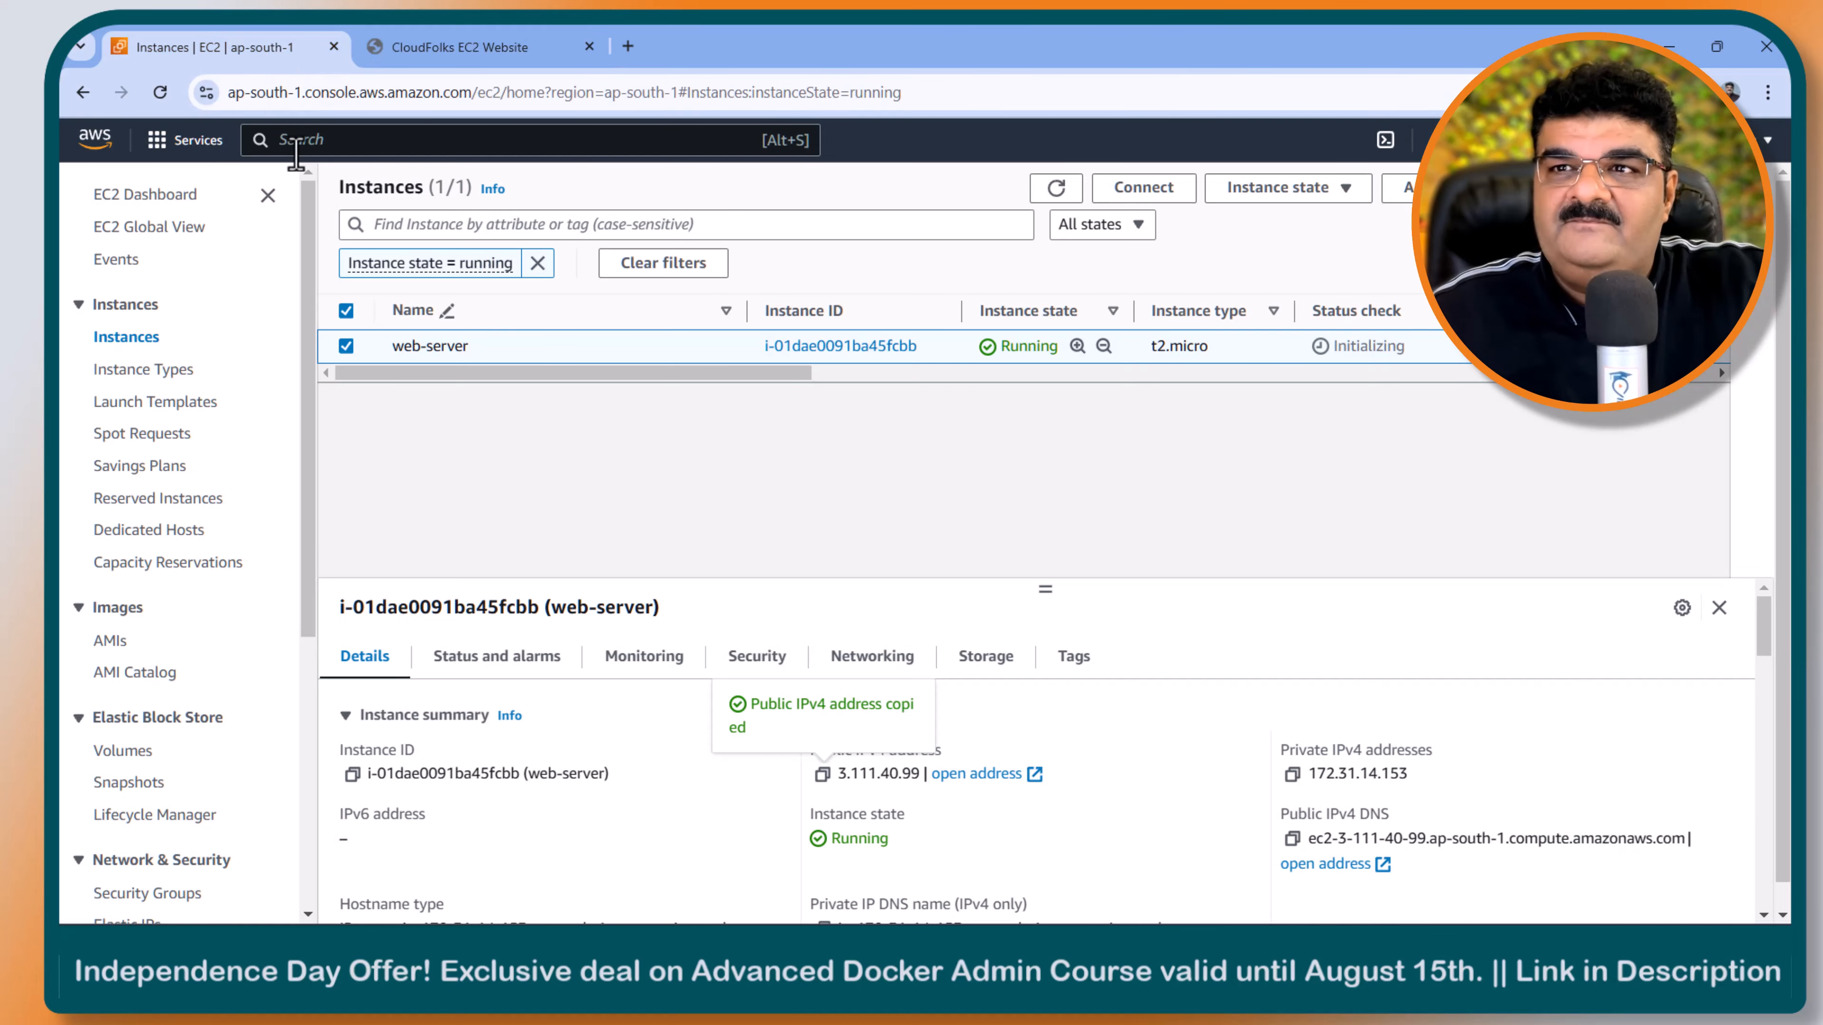
left_click(347, 147)
type("s3")
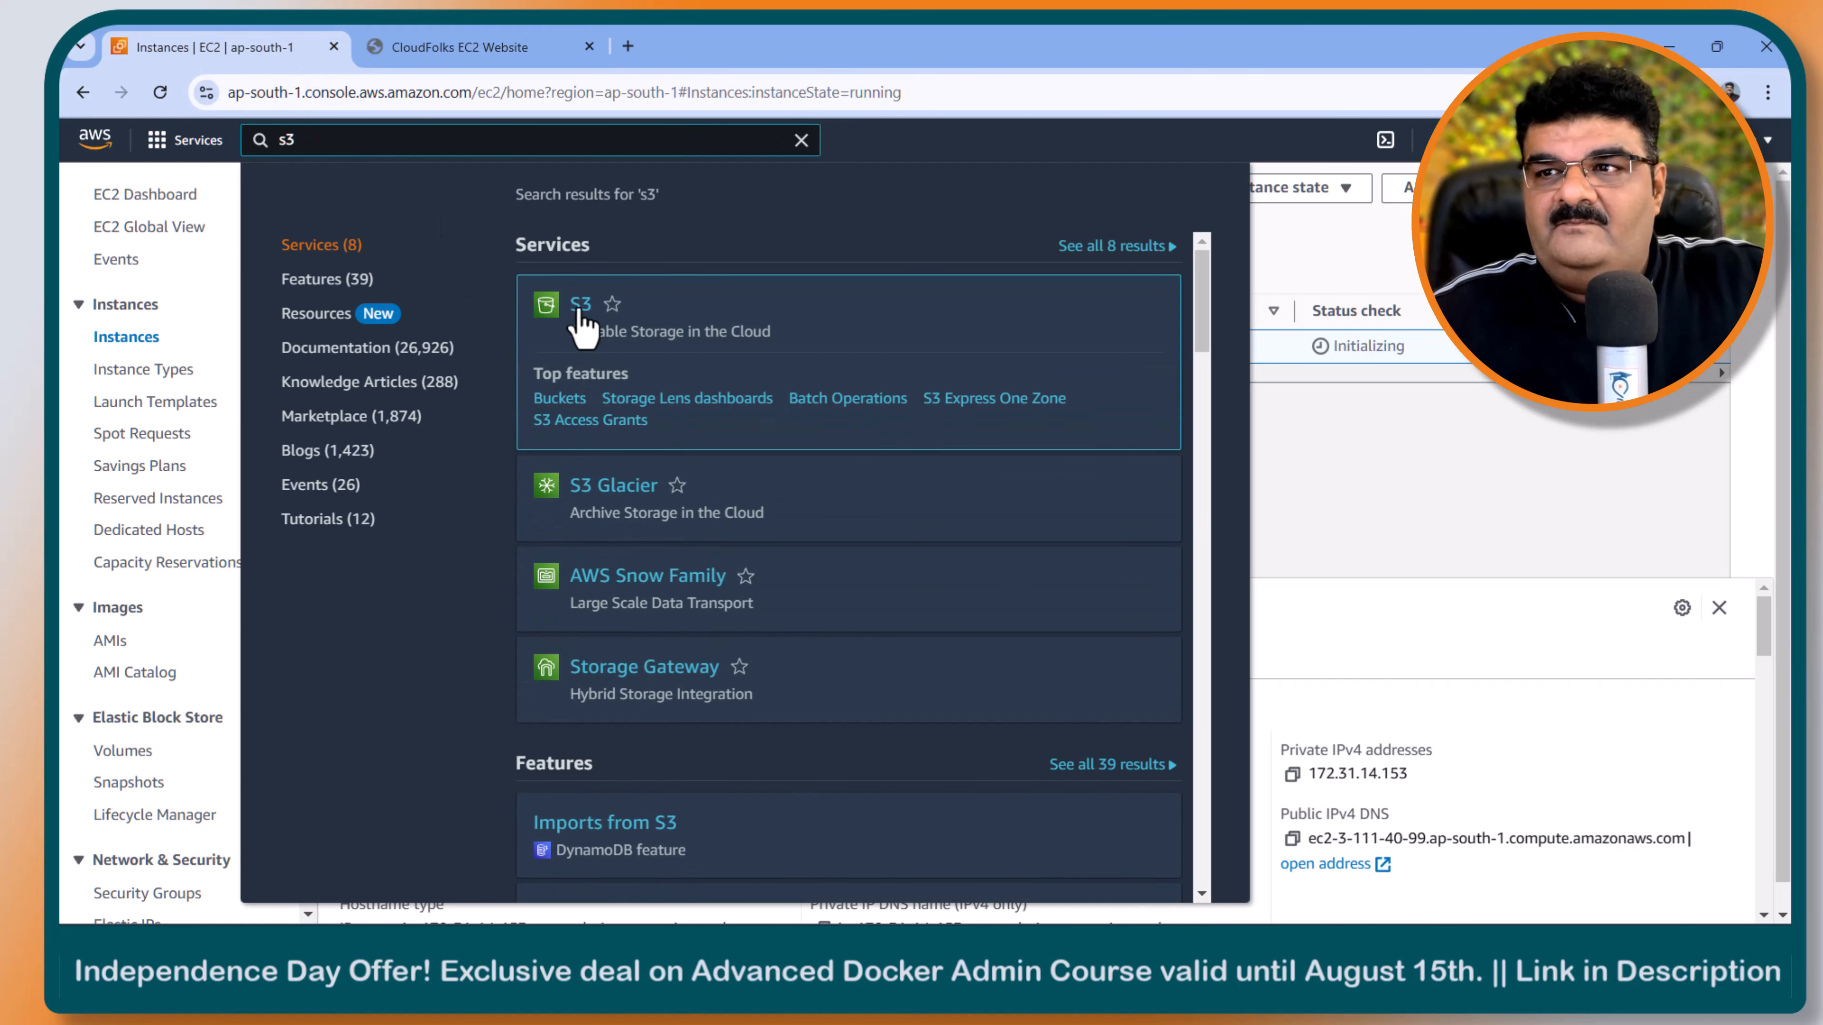
right_click(581, 307)
left_click(615, 330)
left_click(439, 49)
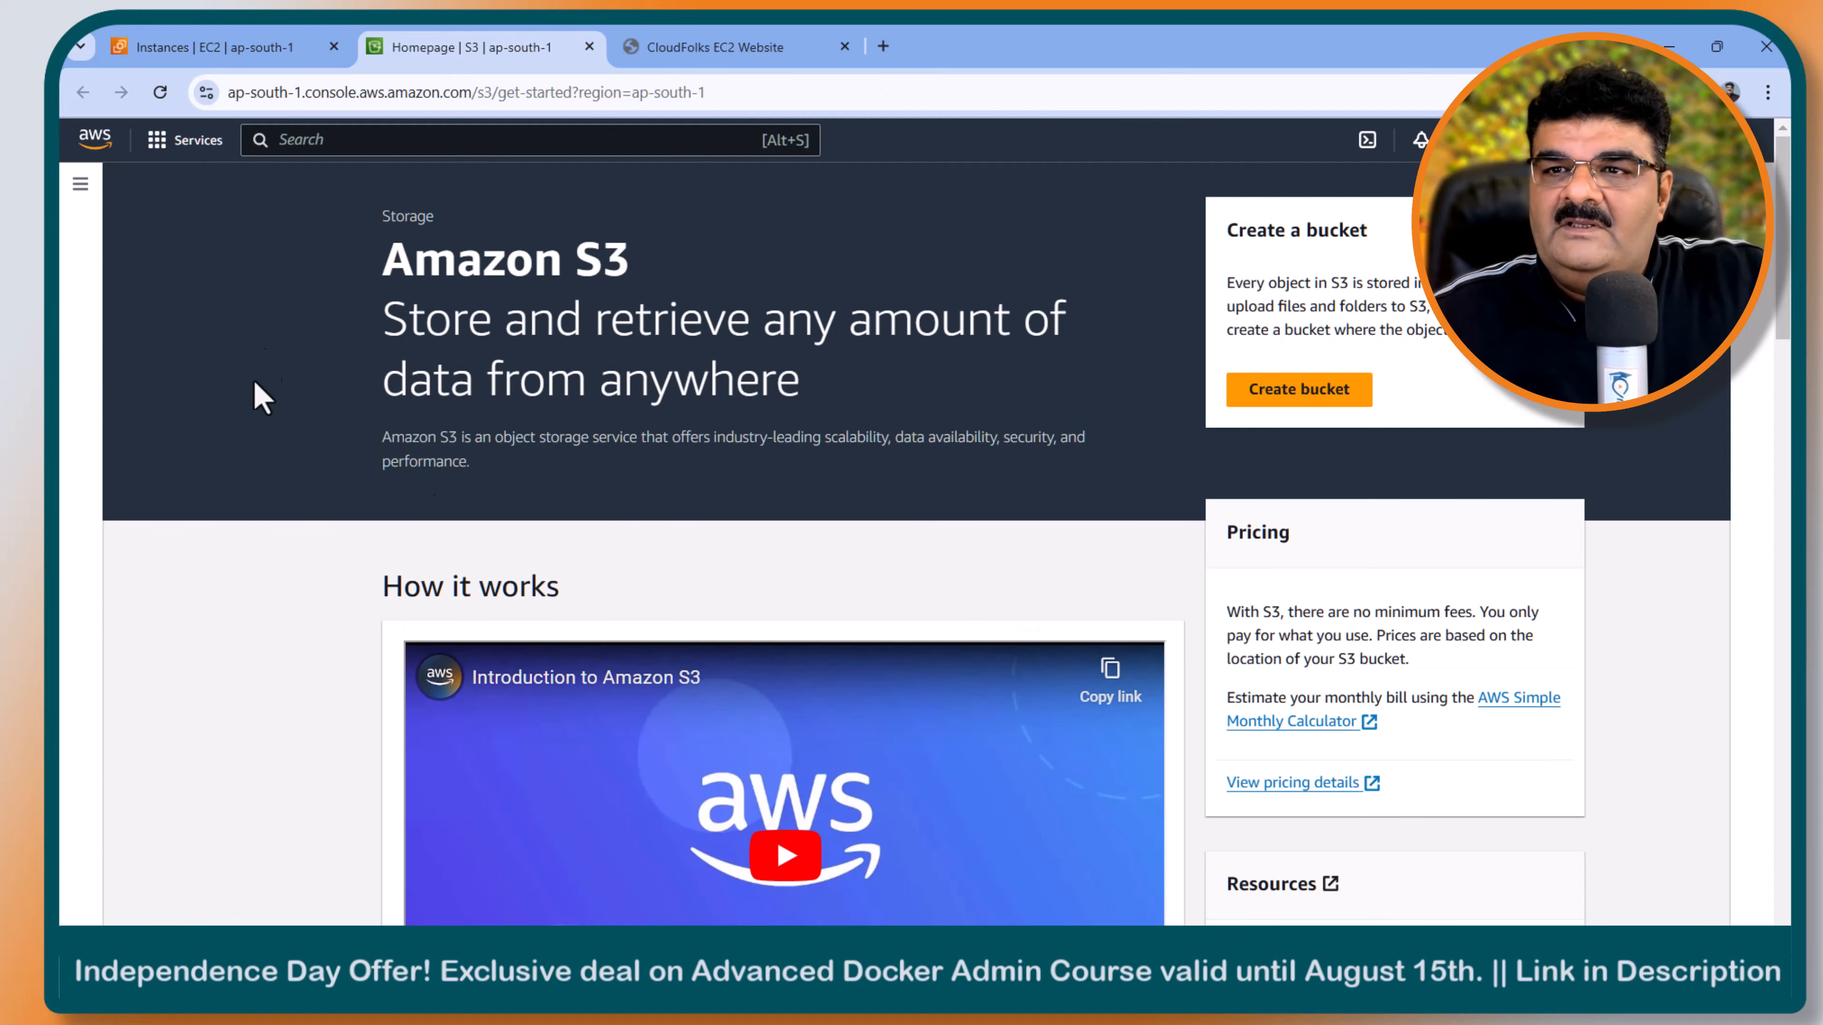
- Start creating an S3 bucket and name it folks-web
left_click(1271, 415)
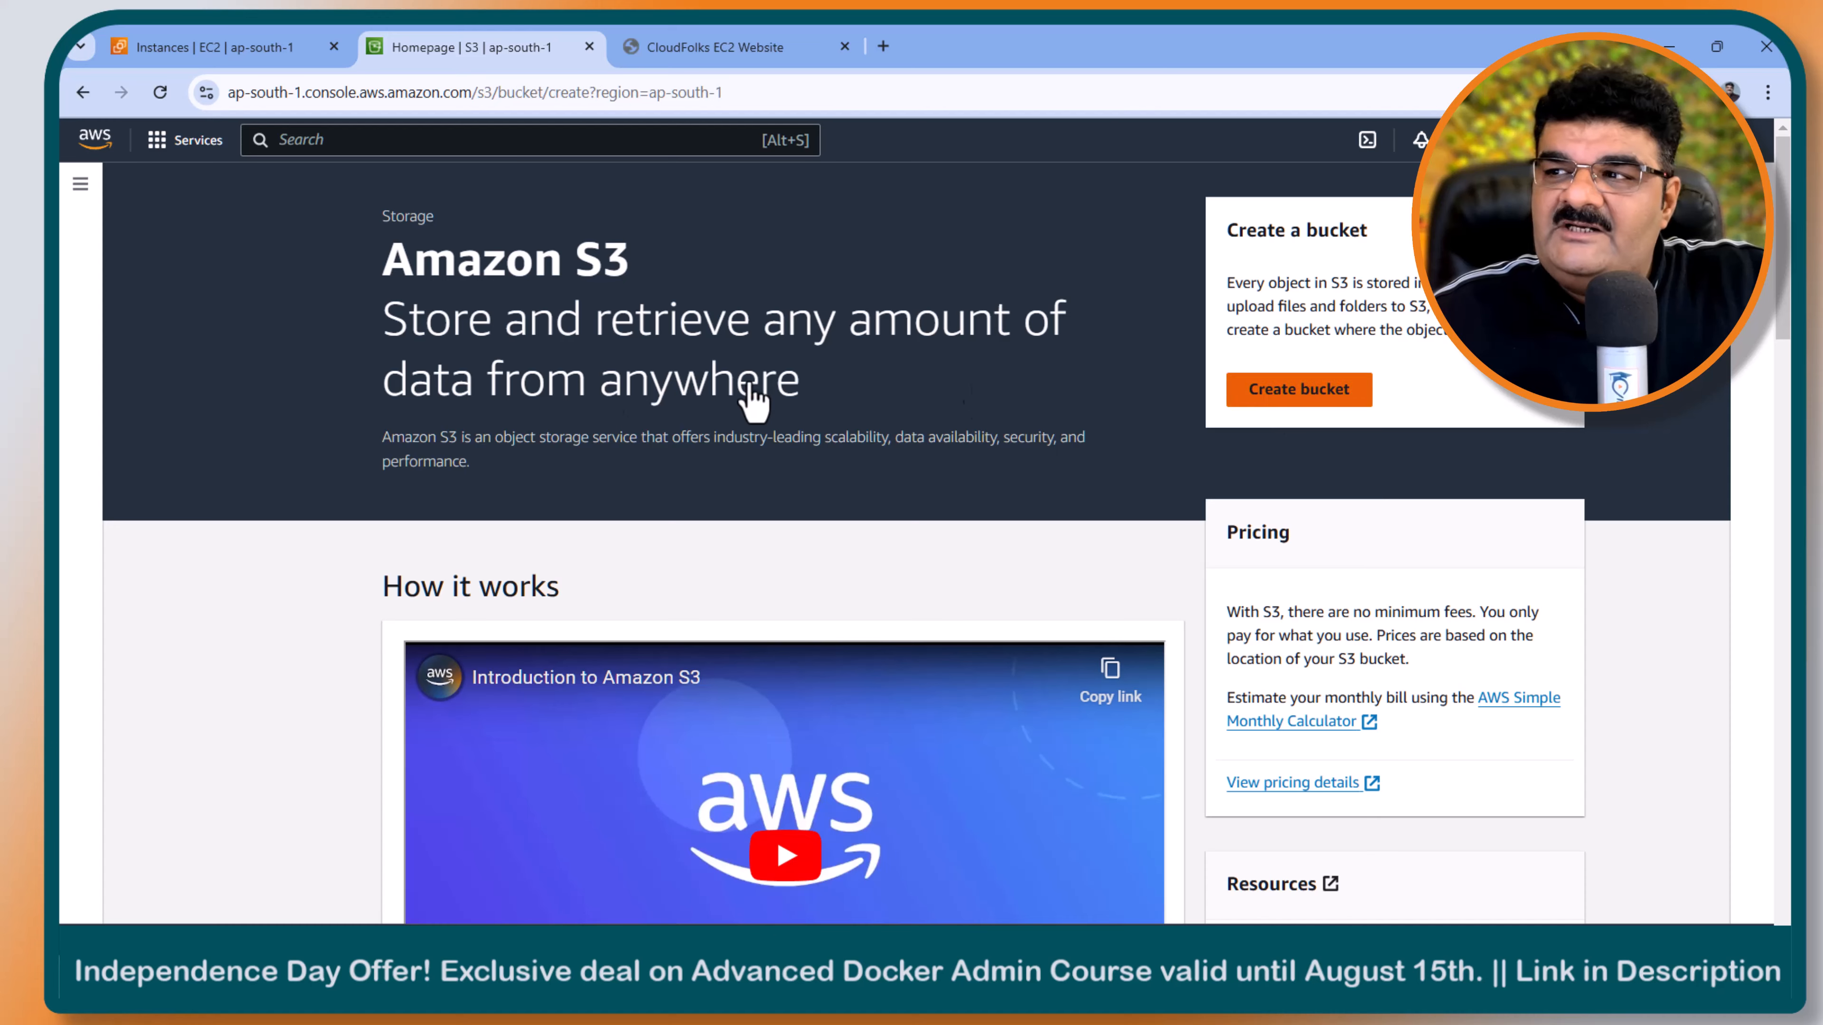
left_click(369, 511)
type("f")
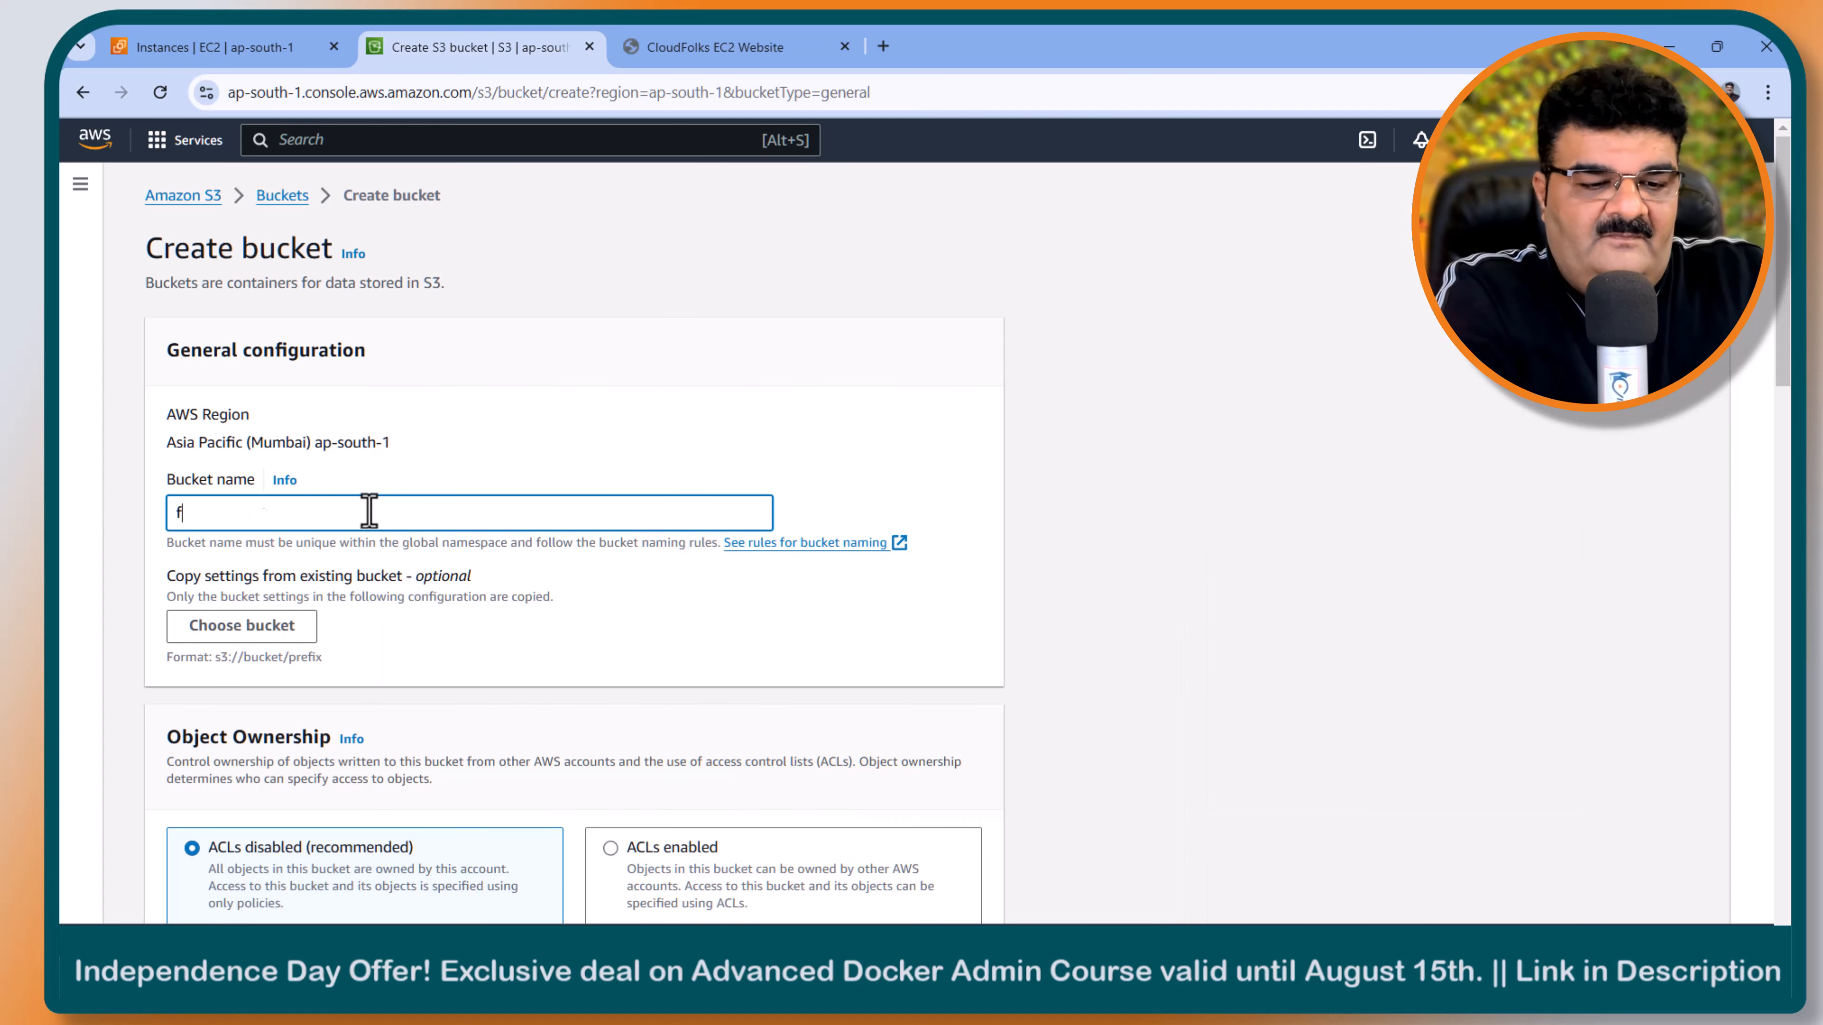
type("olks-W")
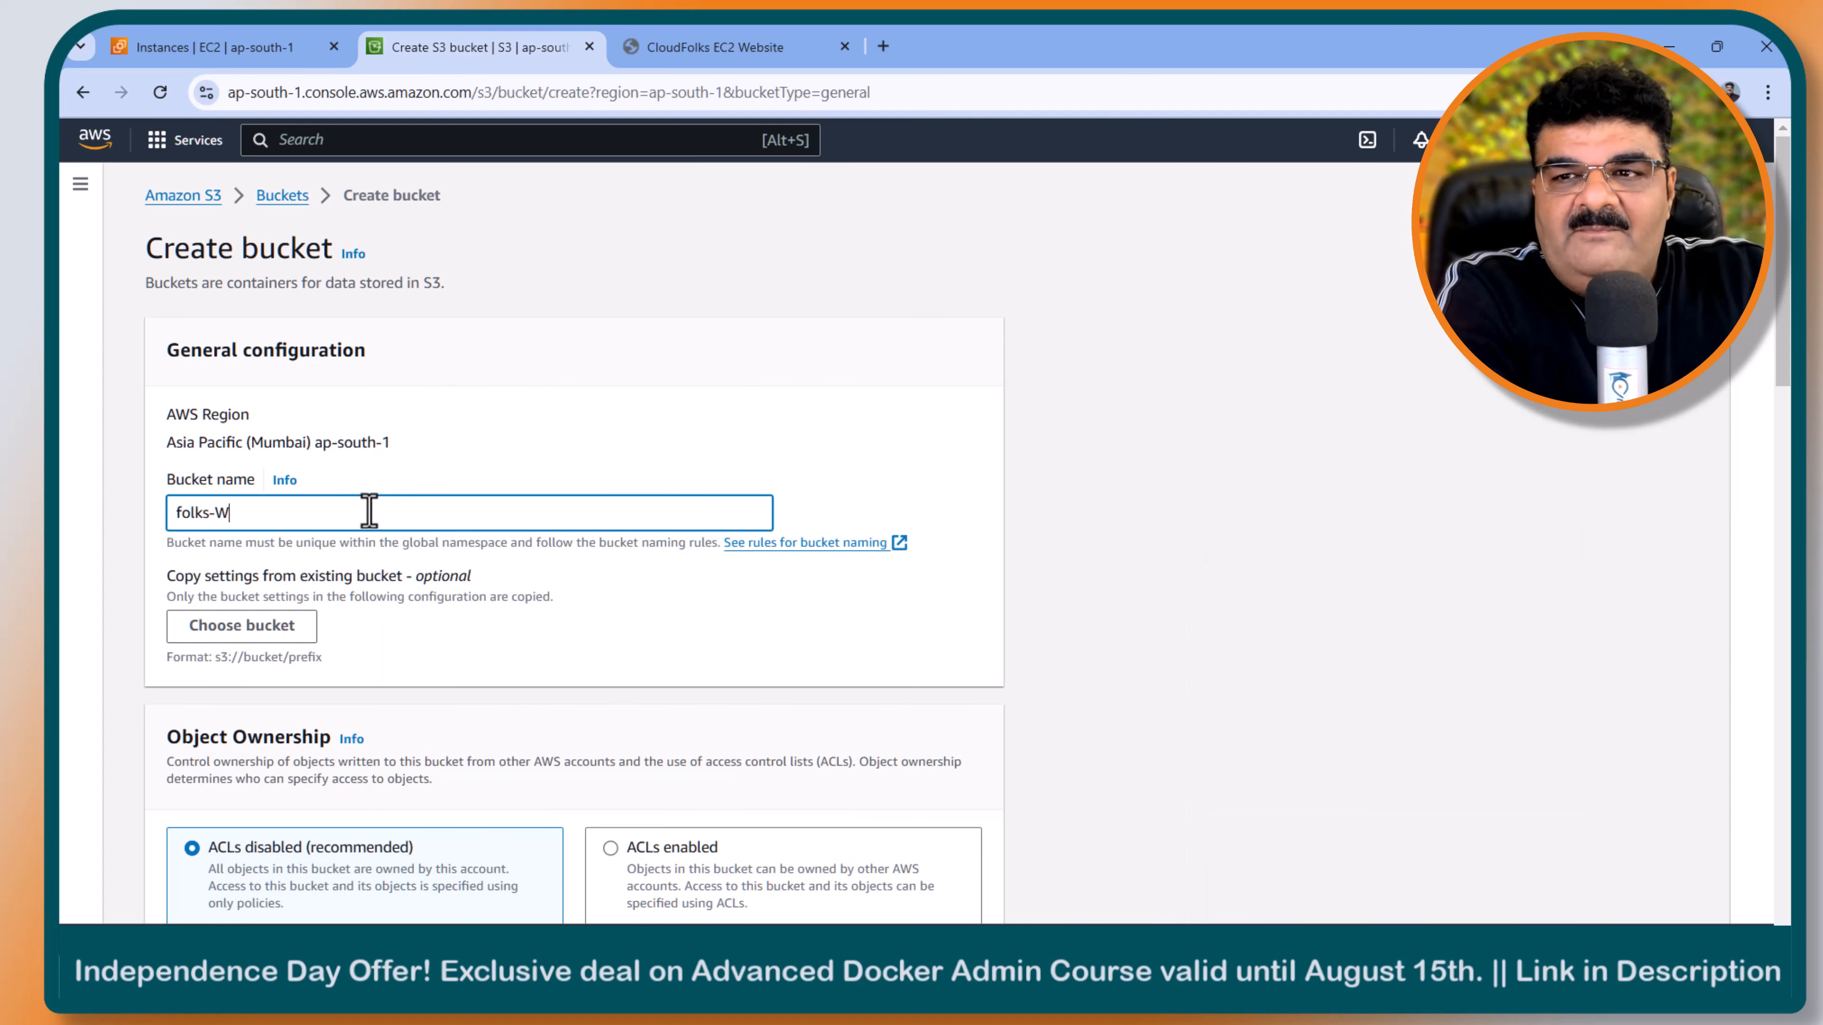
key("BackSpace")
type("web")
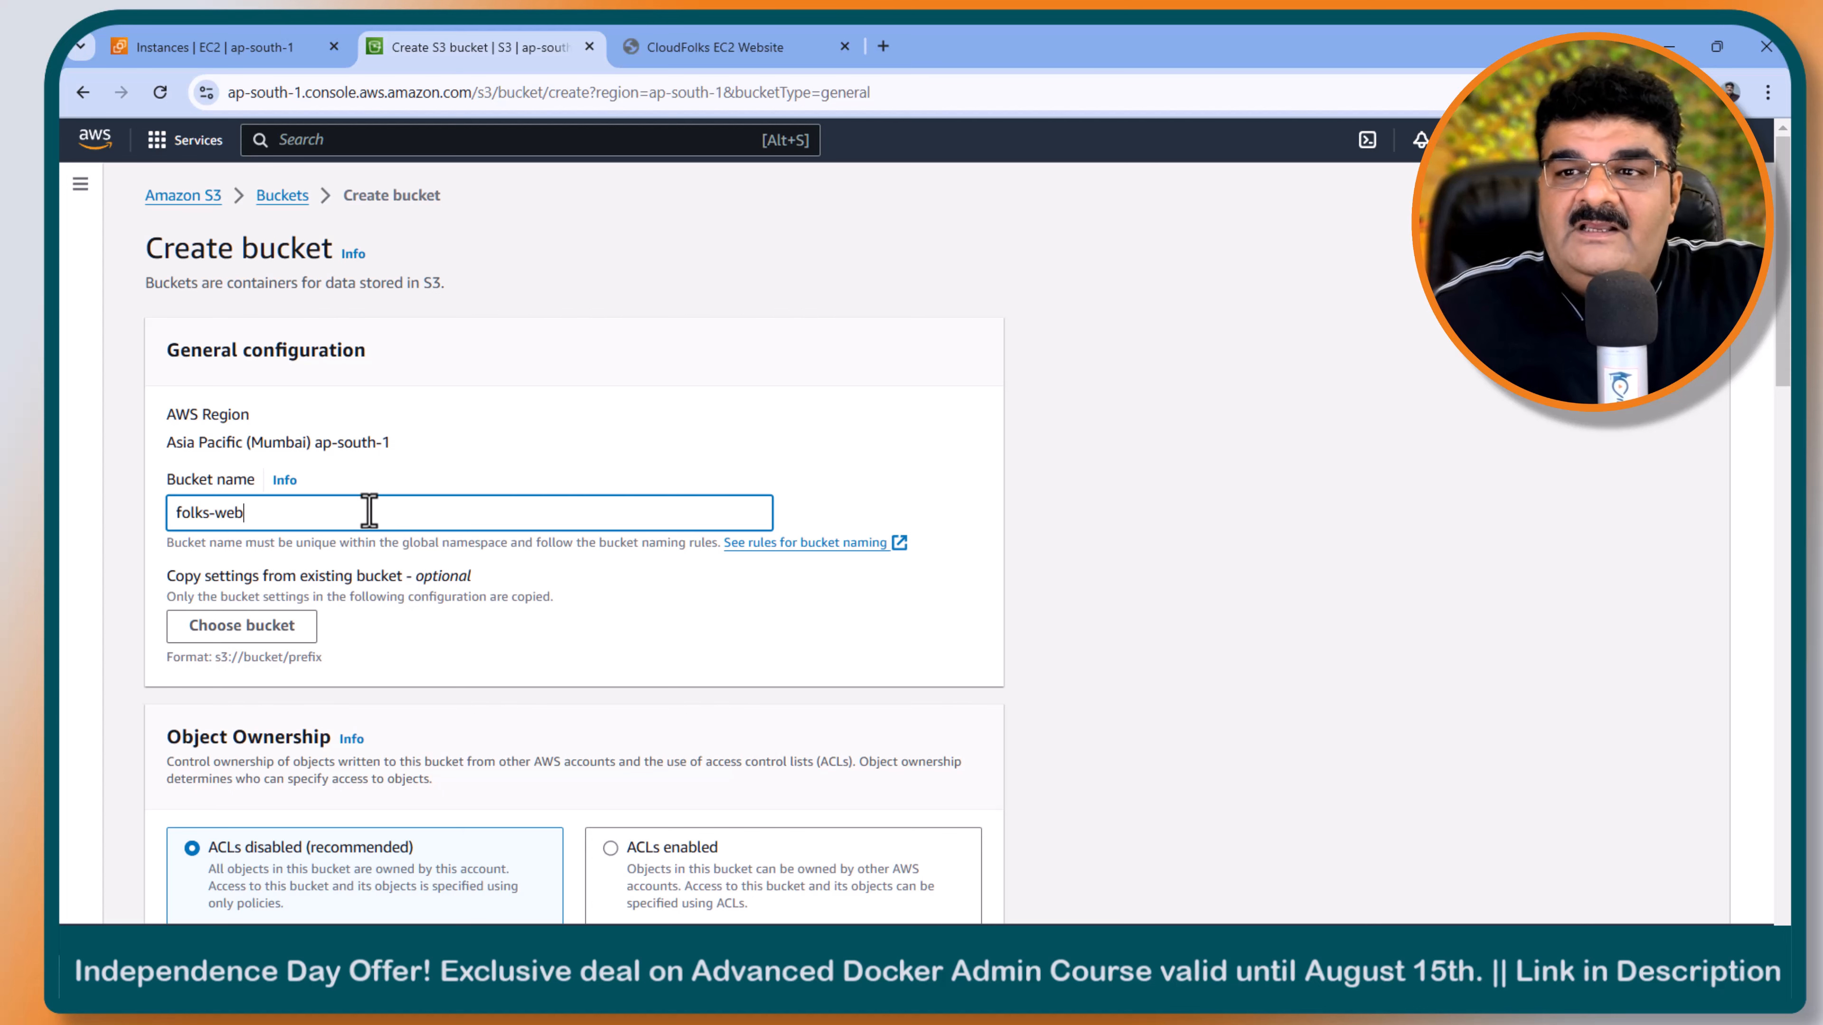
- Turn off Block all public access for the bucket and acknowledge that its objects might become public
scroll(369, 511, "down", 8)
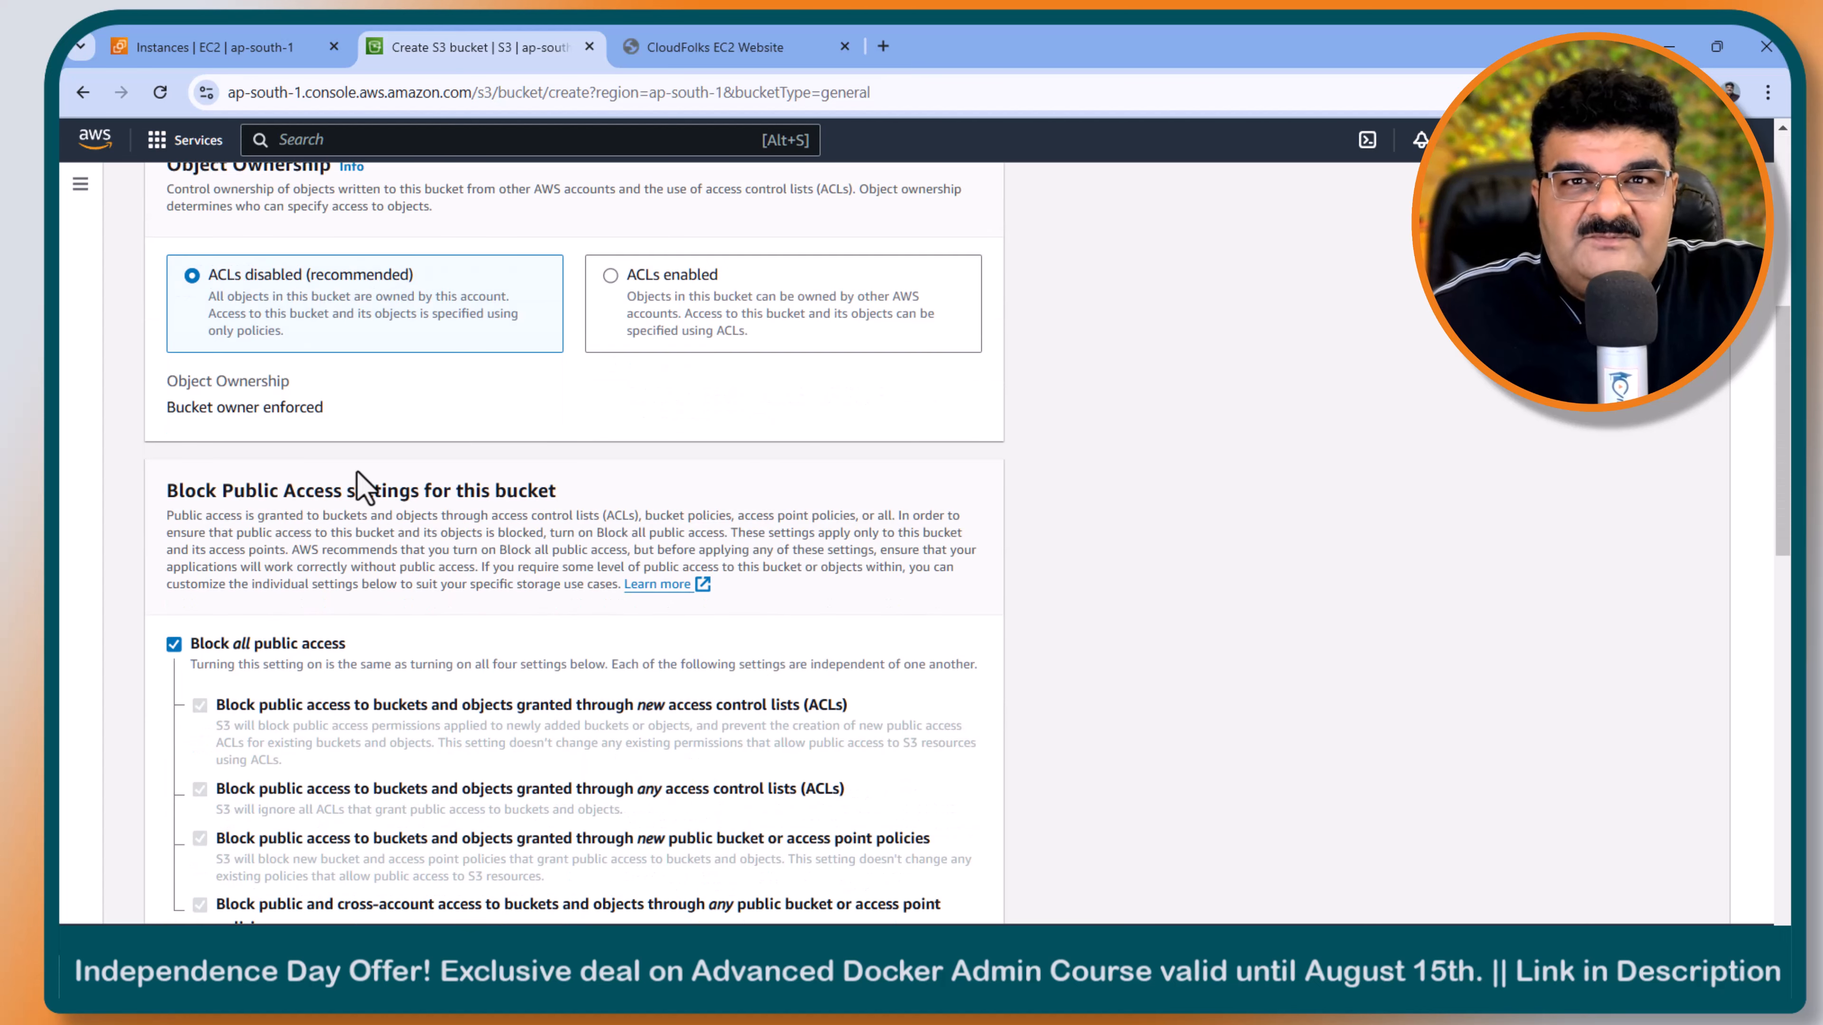
left_click(227, 646)
scroll(267, 673, "down", 10)
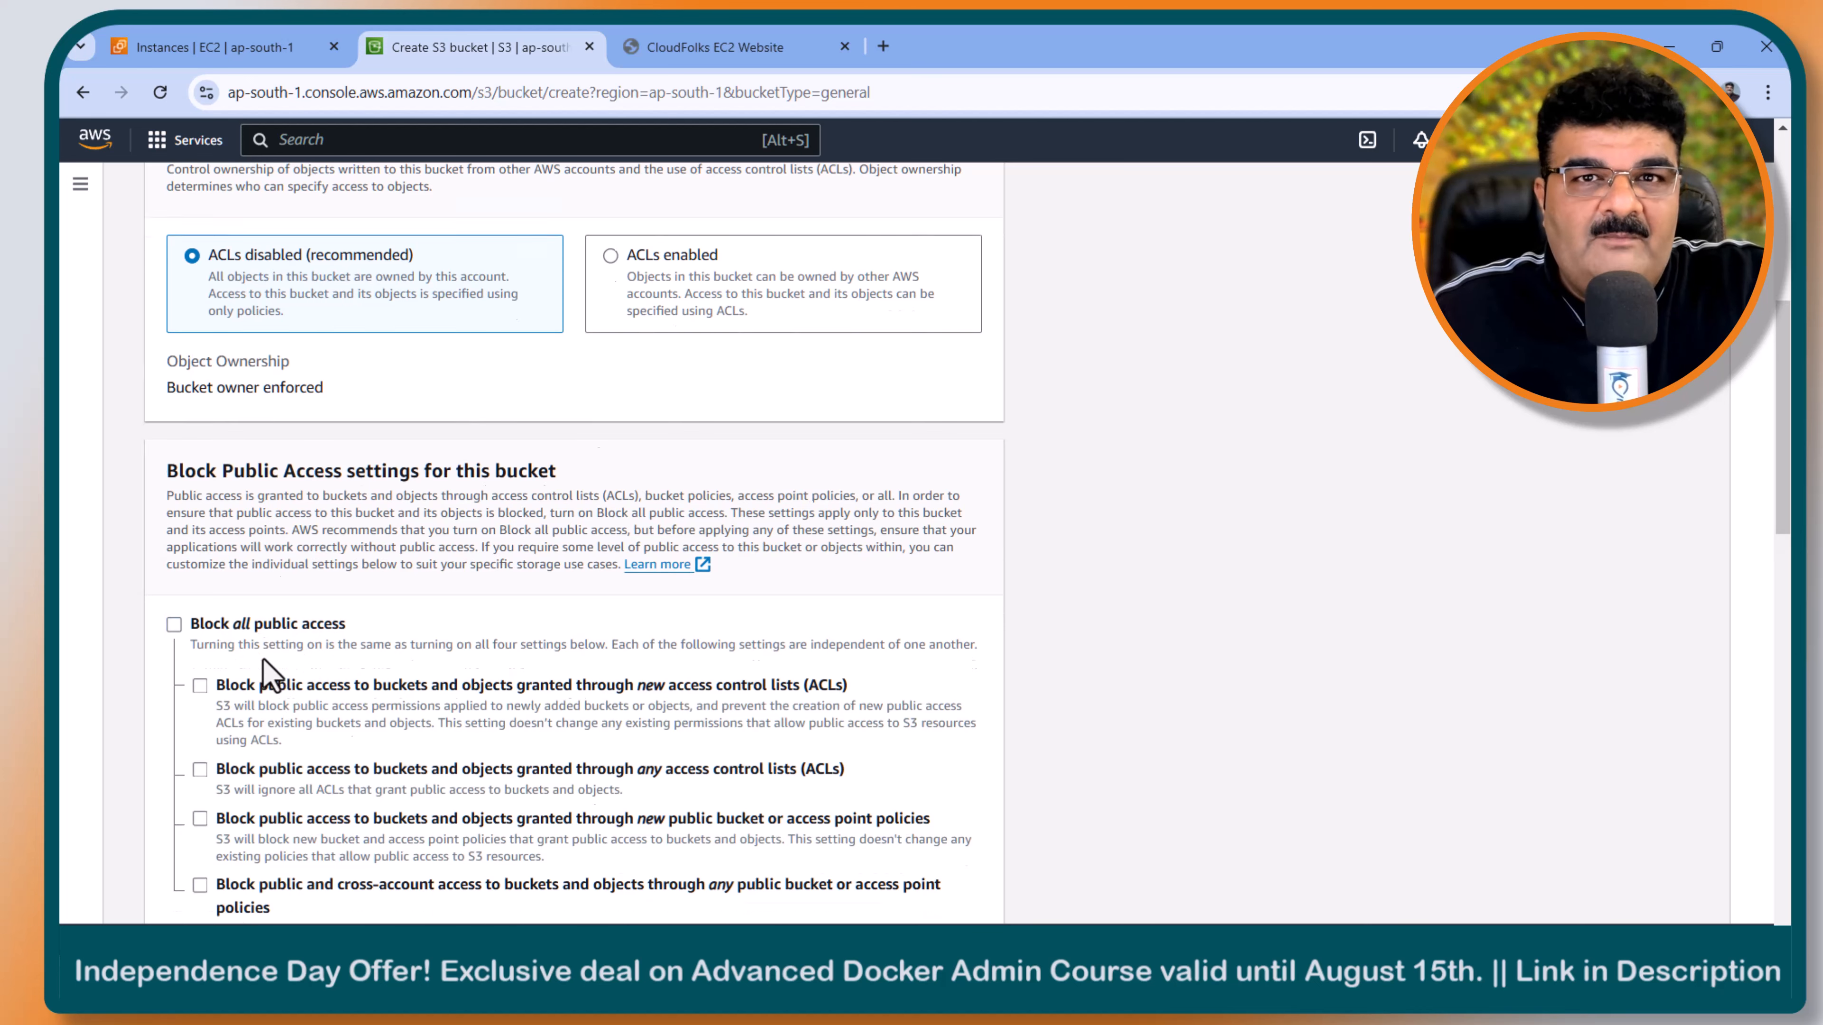
scroll(271, 675, "down", 5)
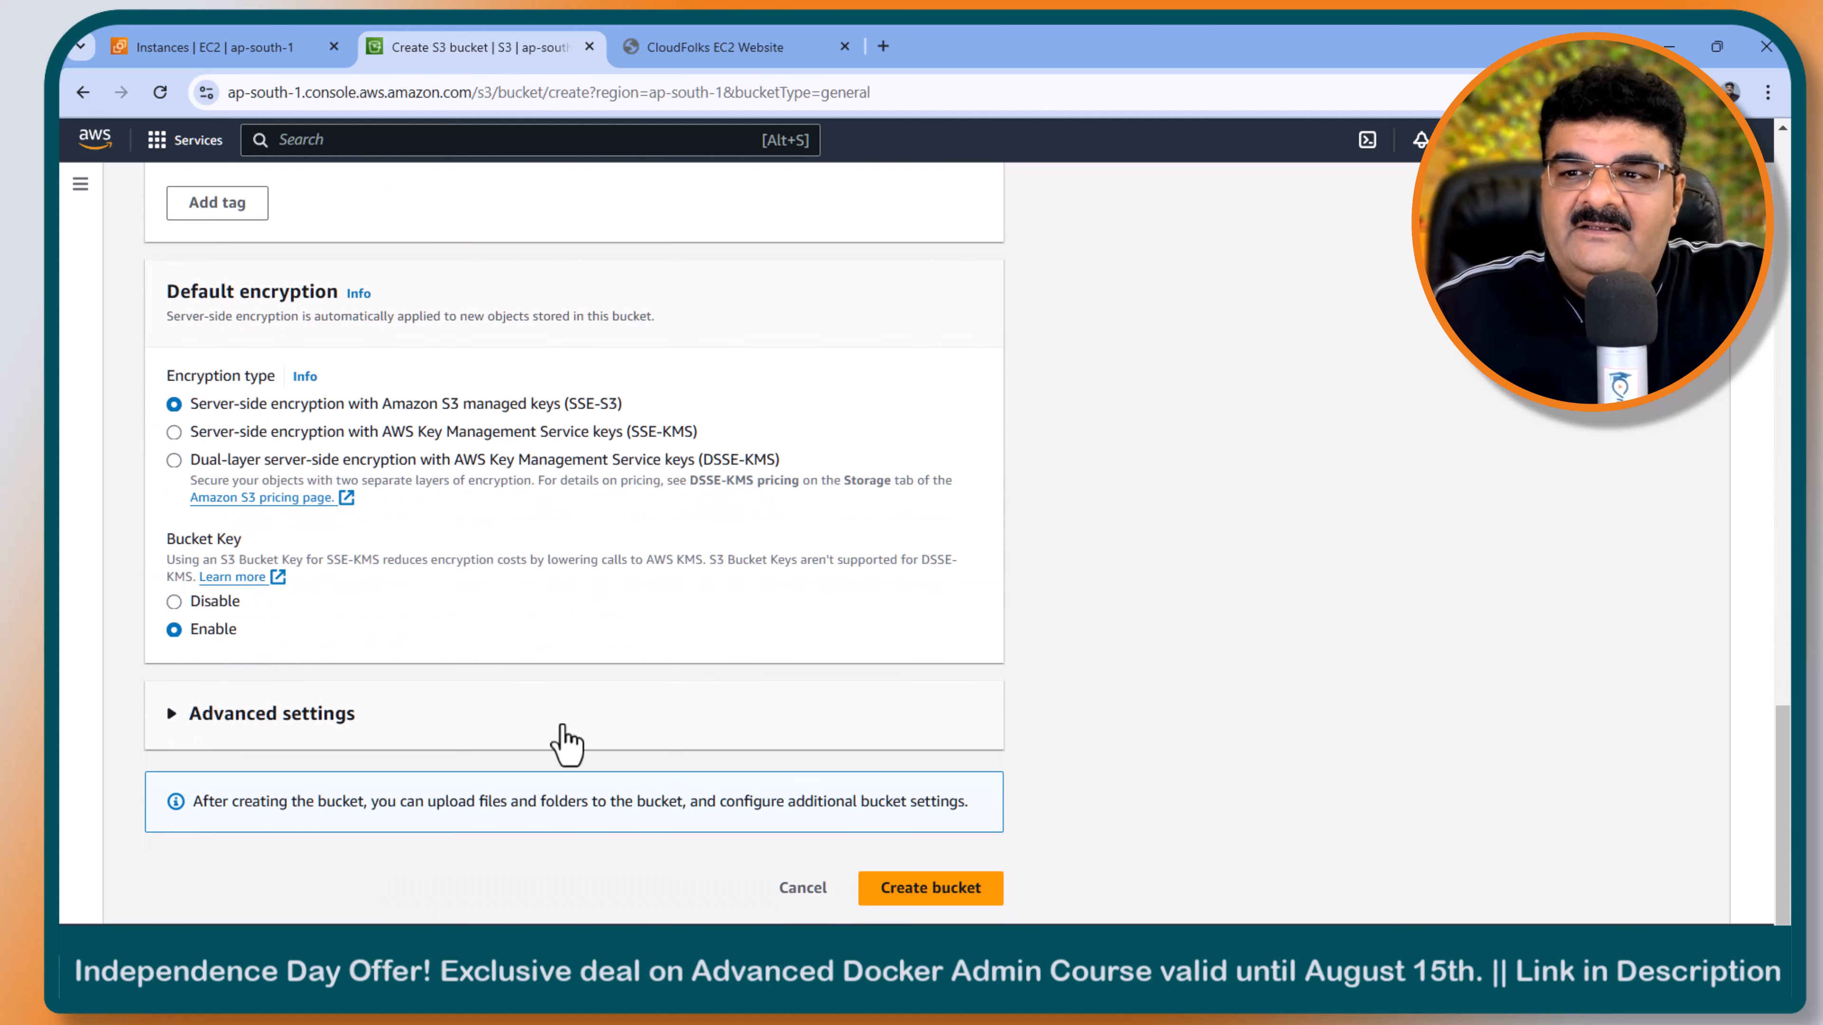
scroll(694, 569, "up", 15)
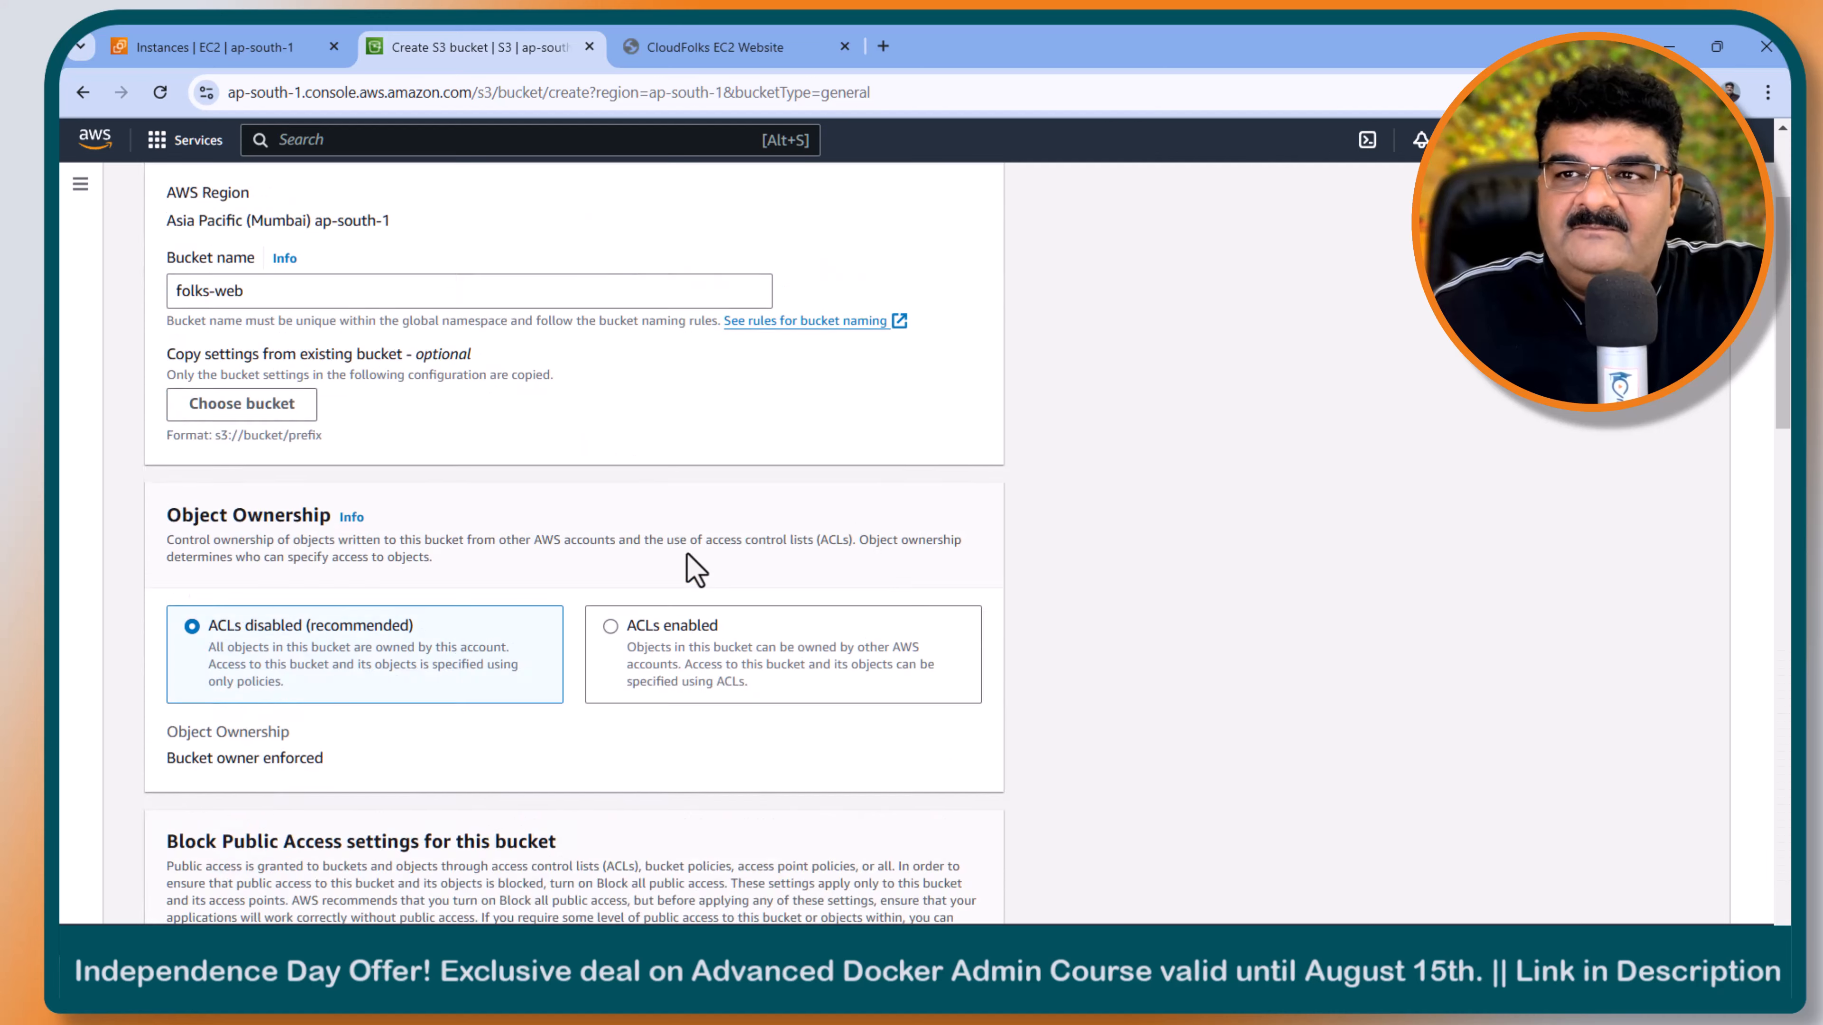
scroll(455, 539, "down", 5)
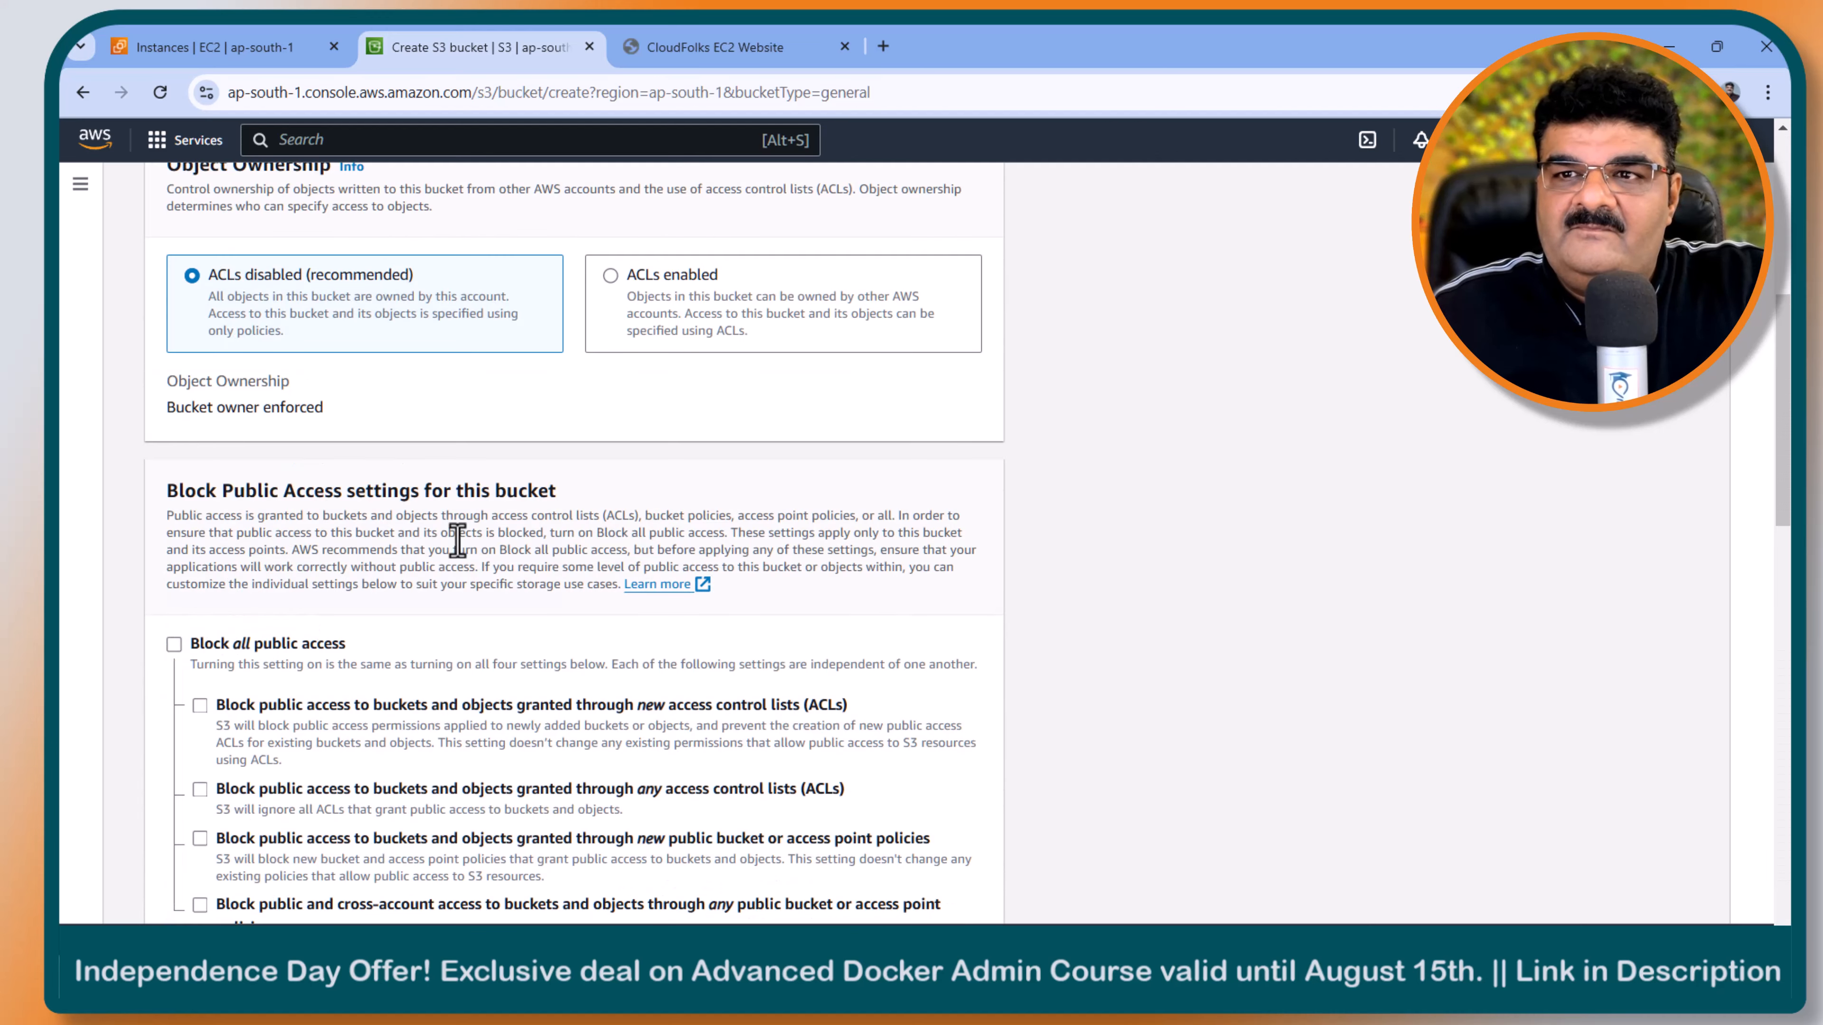
scroll(458, 540, "down", 10)
scroll(448, 558, "up", 3)
left_click(255, 550)
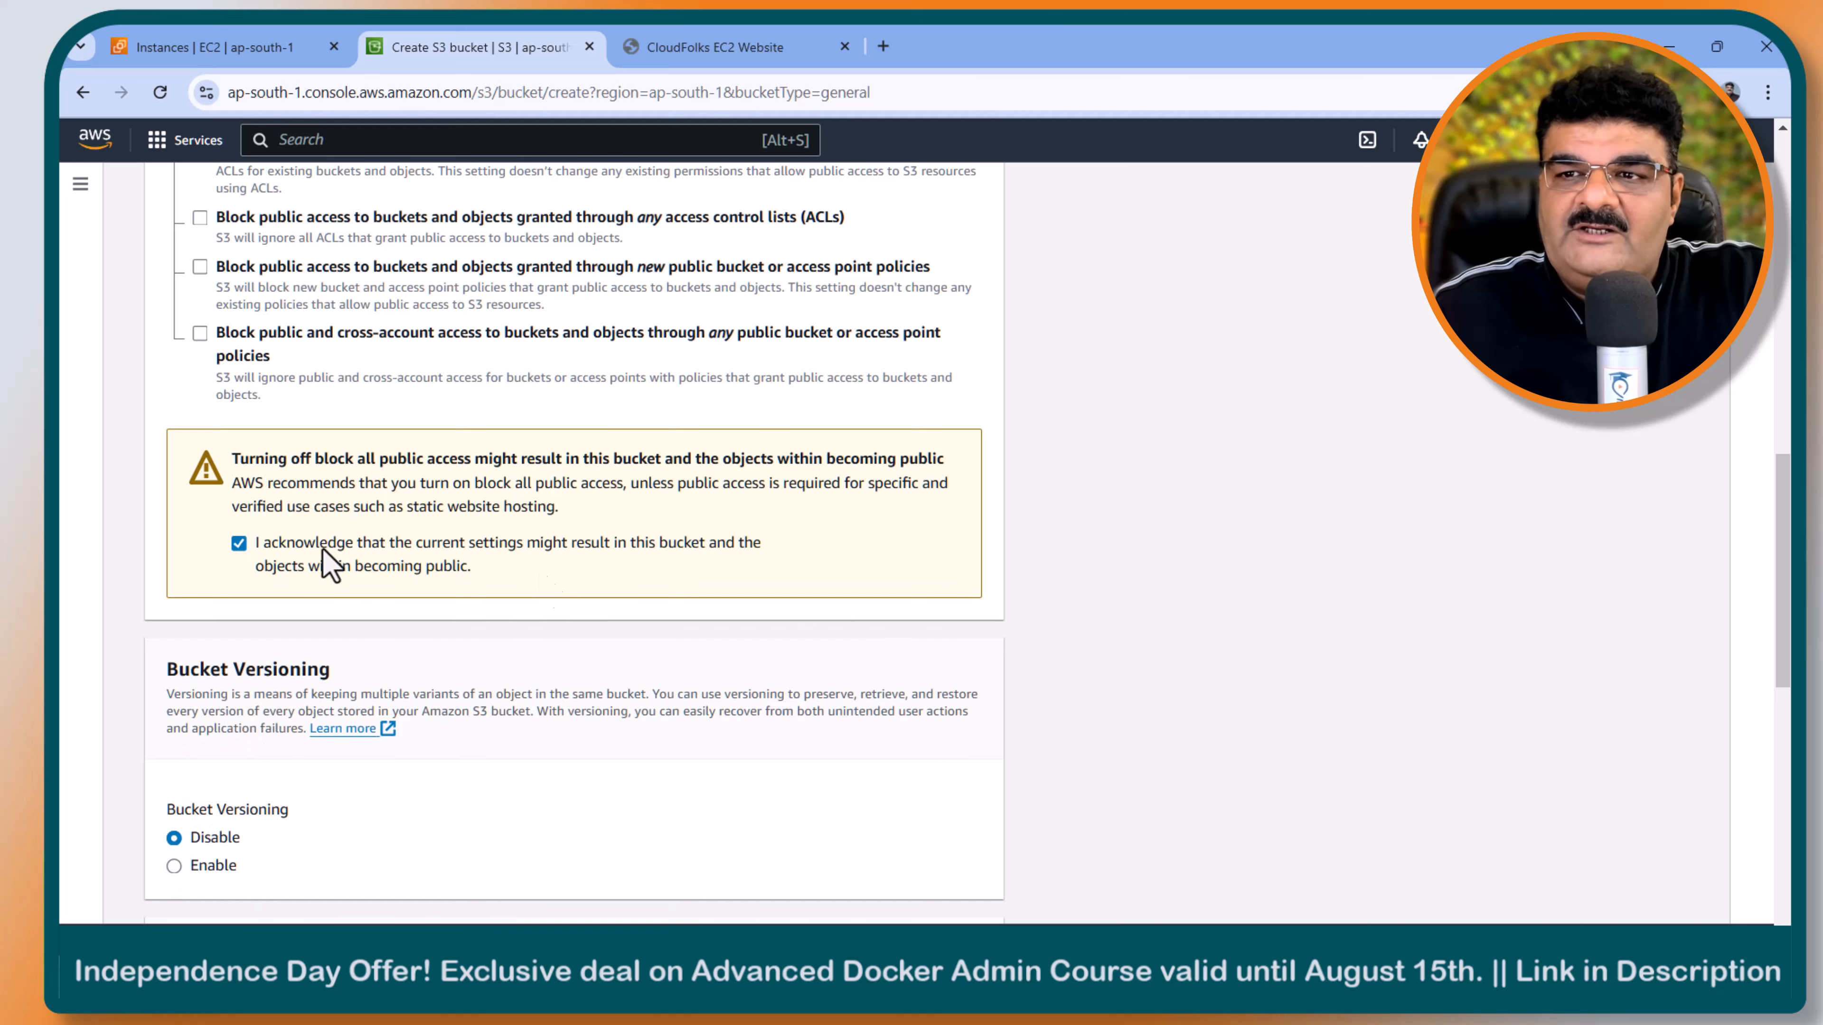
- Create the bucket with the remaining default settings and open folks-web from the bucket list
scroll(502, 546, "down", 10)
left_click(961, 888)
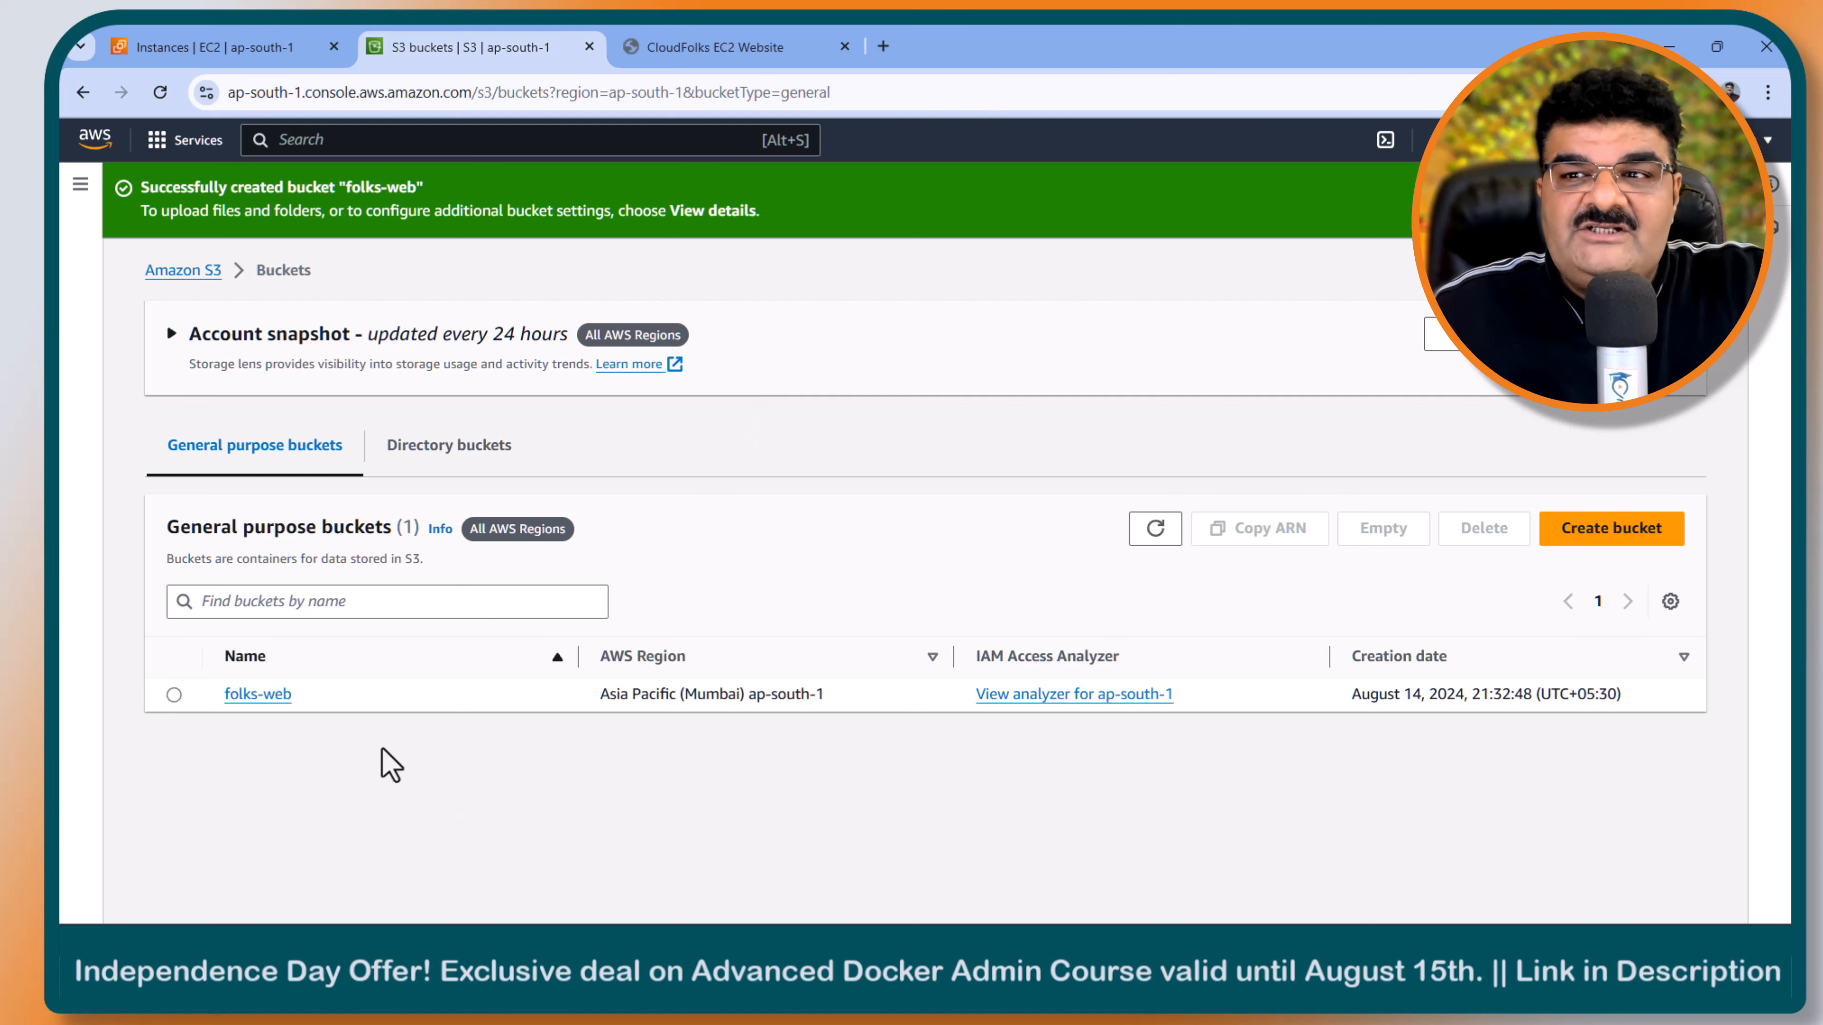
left_click(258, 695)
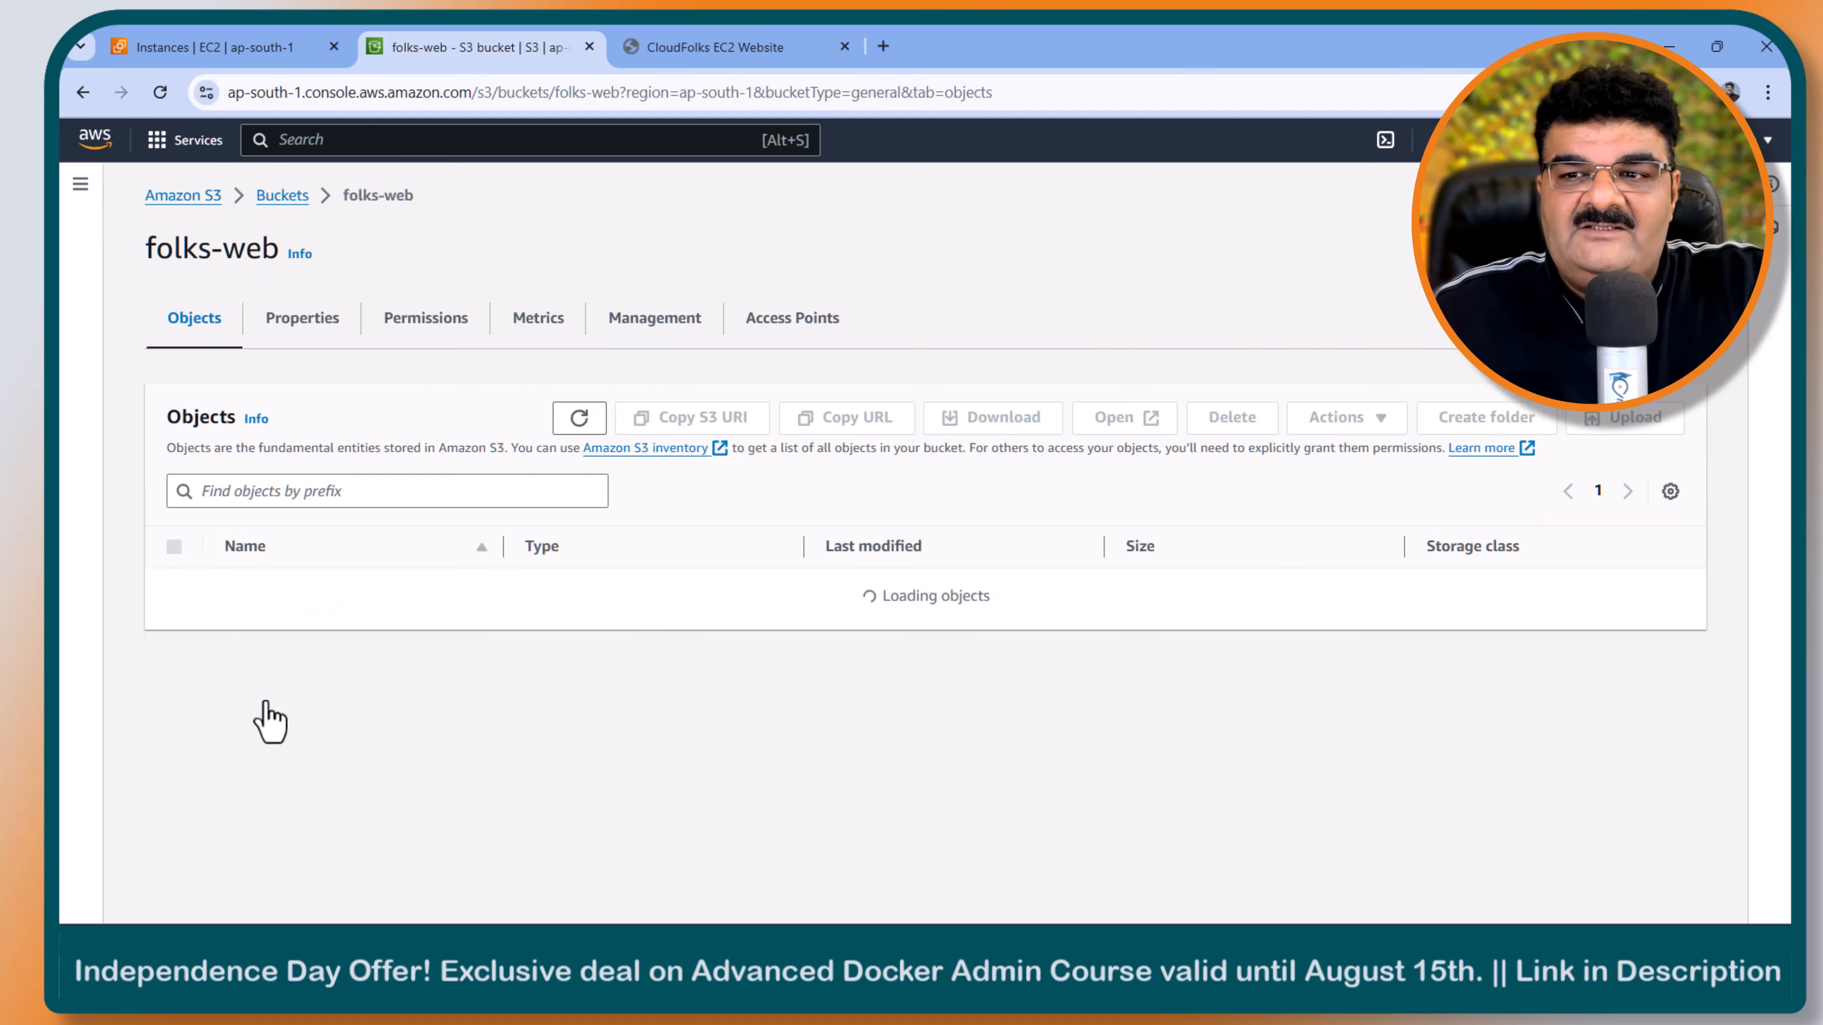
- Upload index.html from the origin group lab folder to the folks-web bucket and return to the bucket's object list
left_click(1624, 422)
left_click(797, 473)
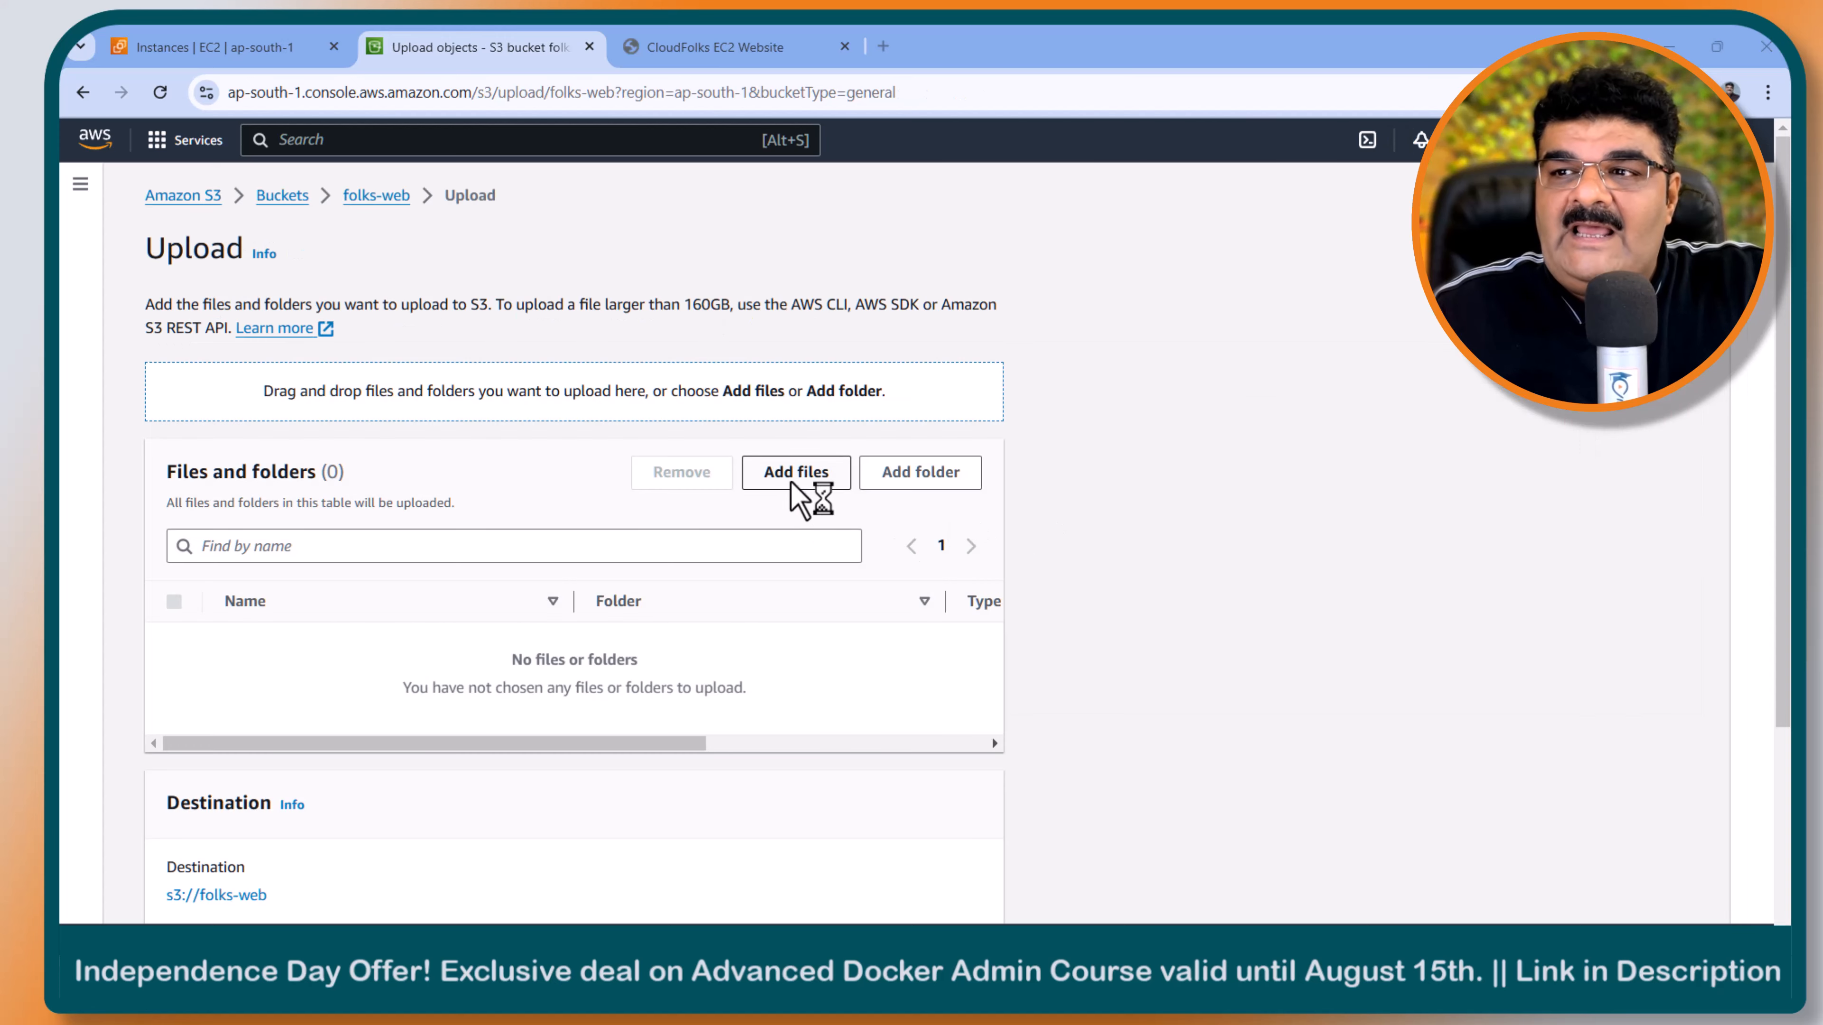
left_click(402, 242)
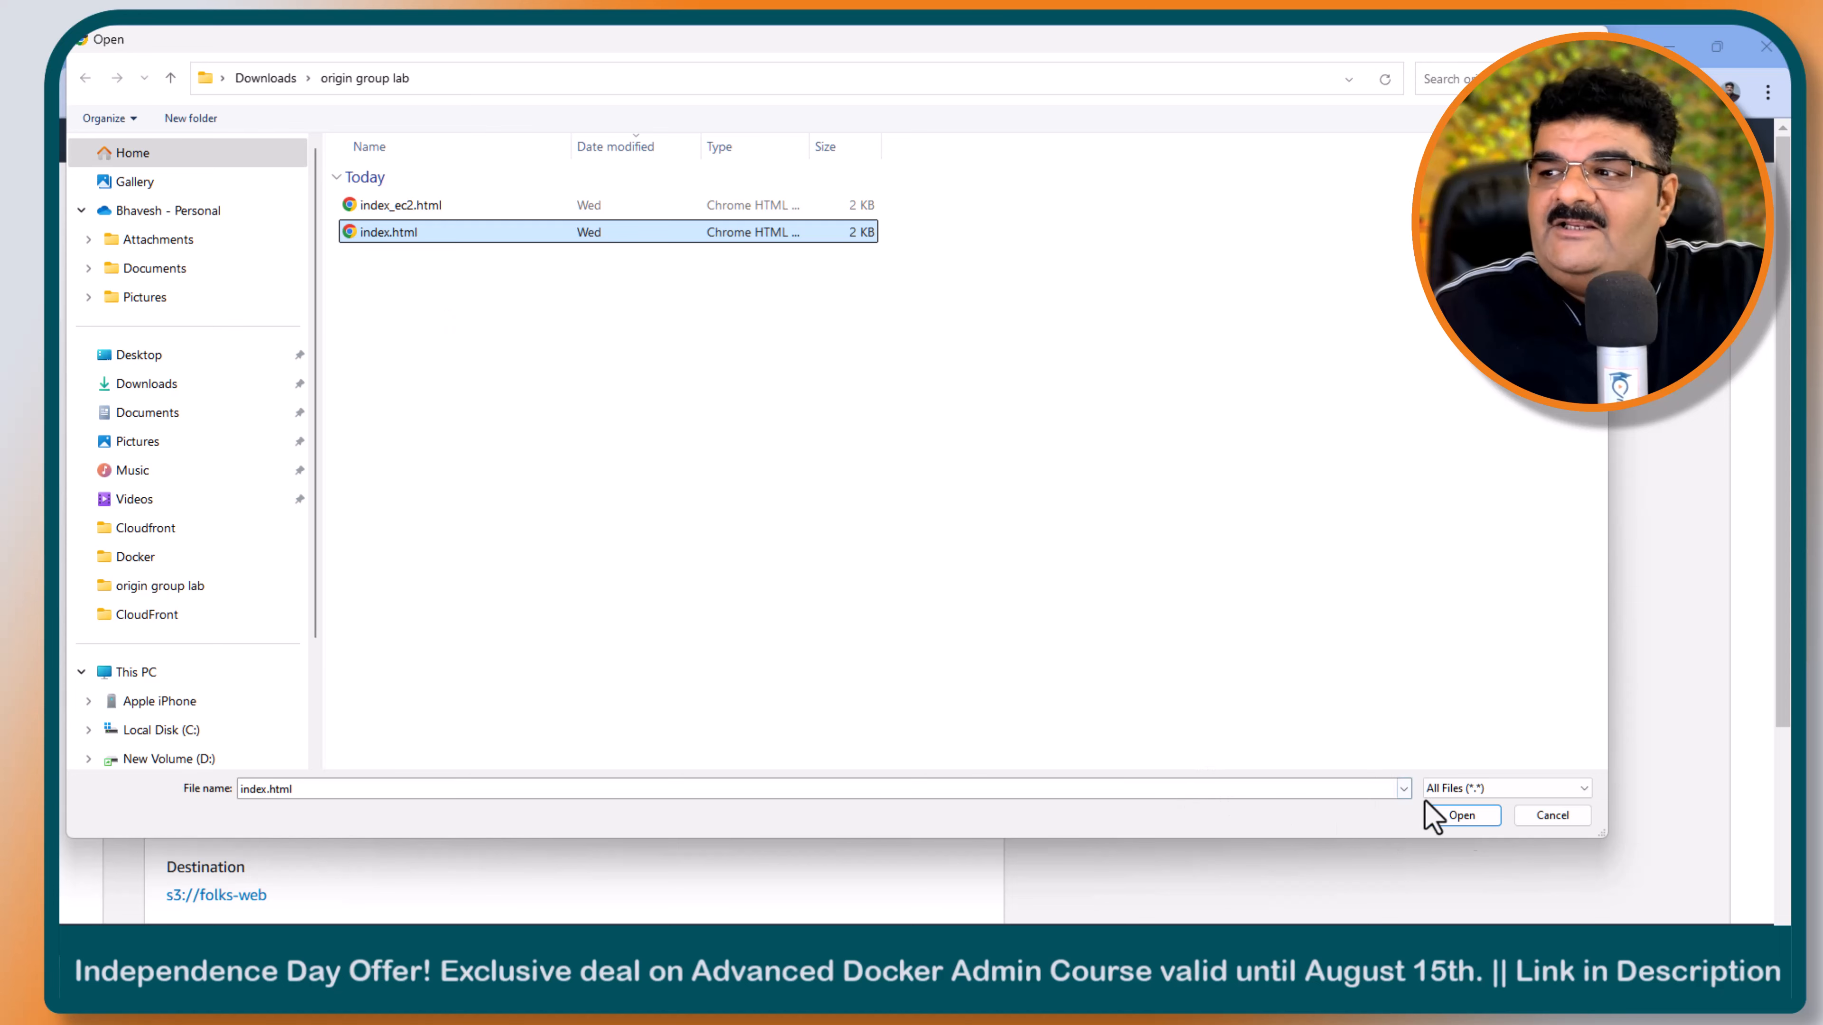
left_click(1428, 816)
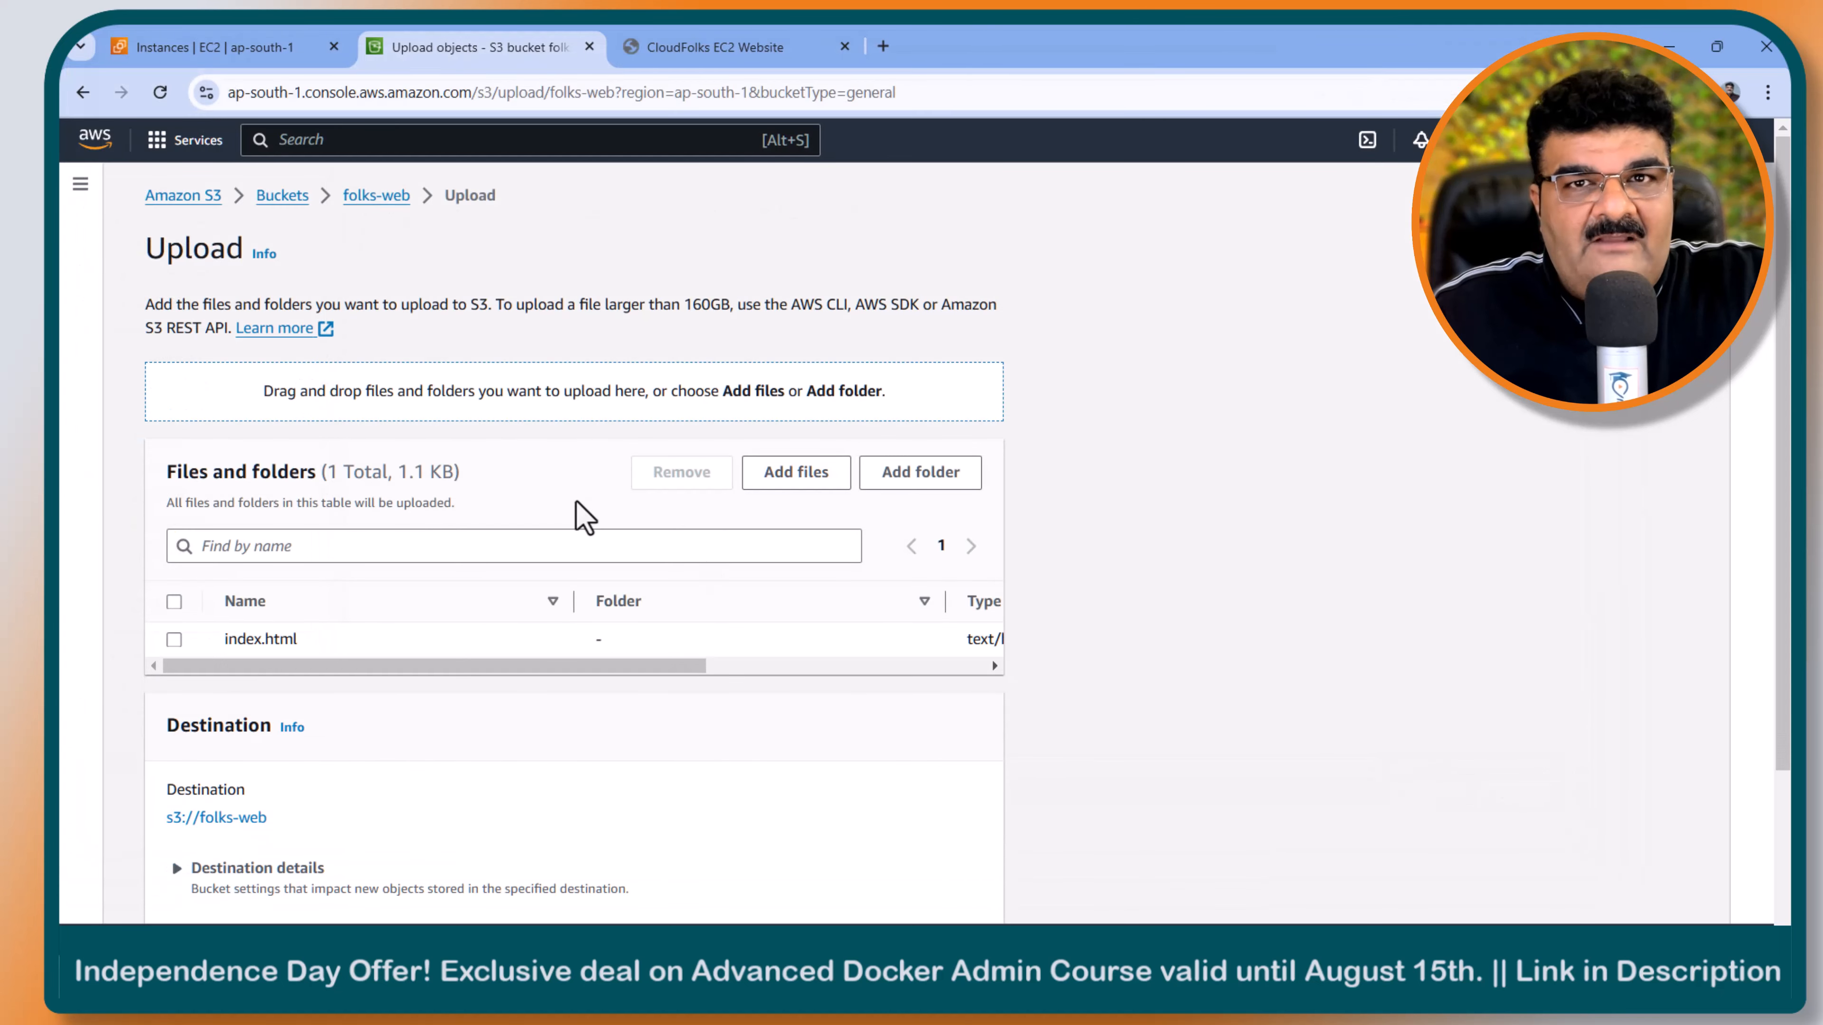
scroll(583, 516, "down", 3)
left_click(946, 887)
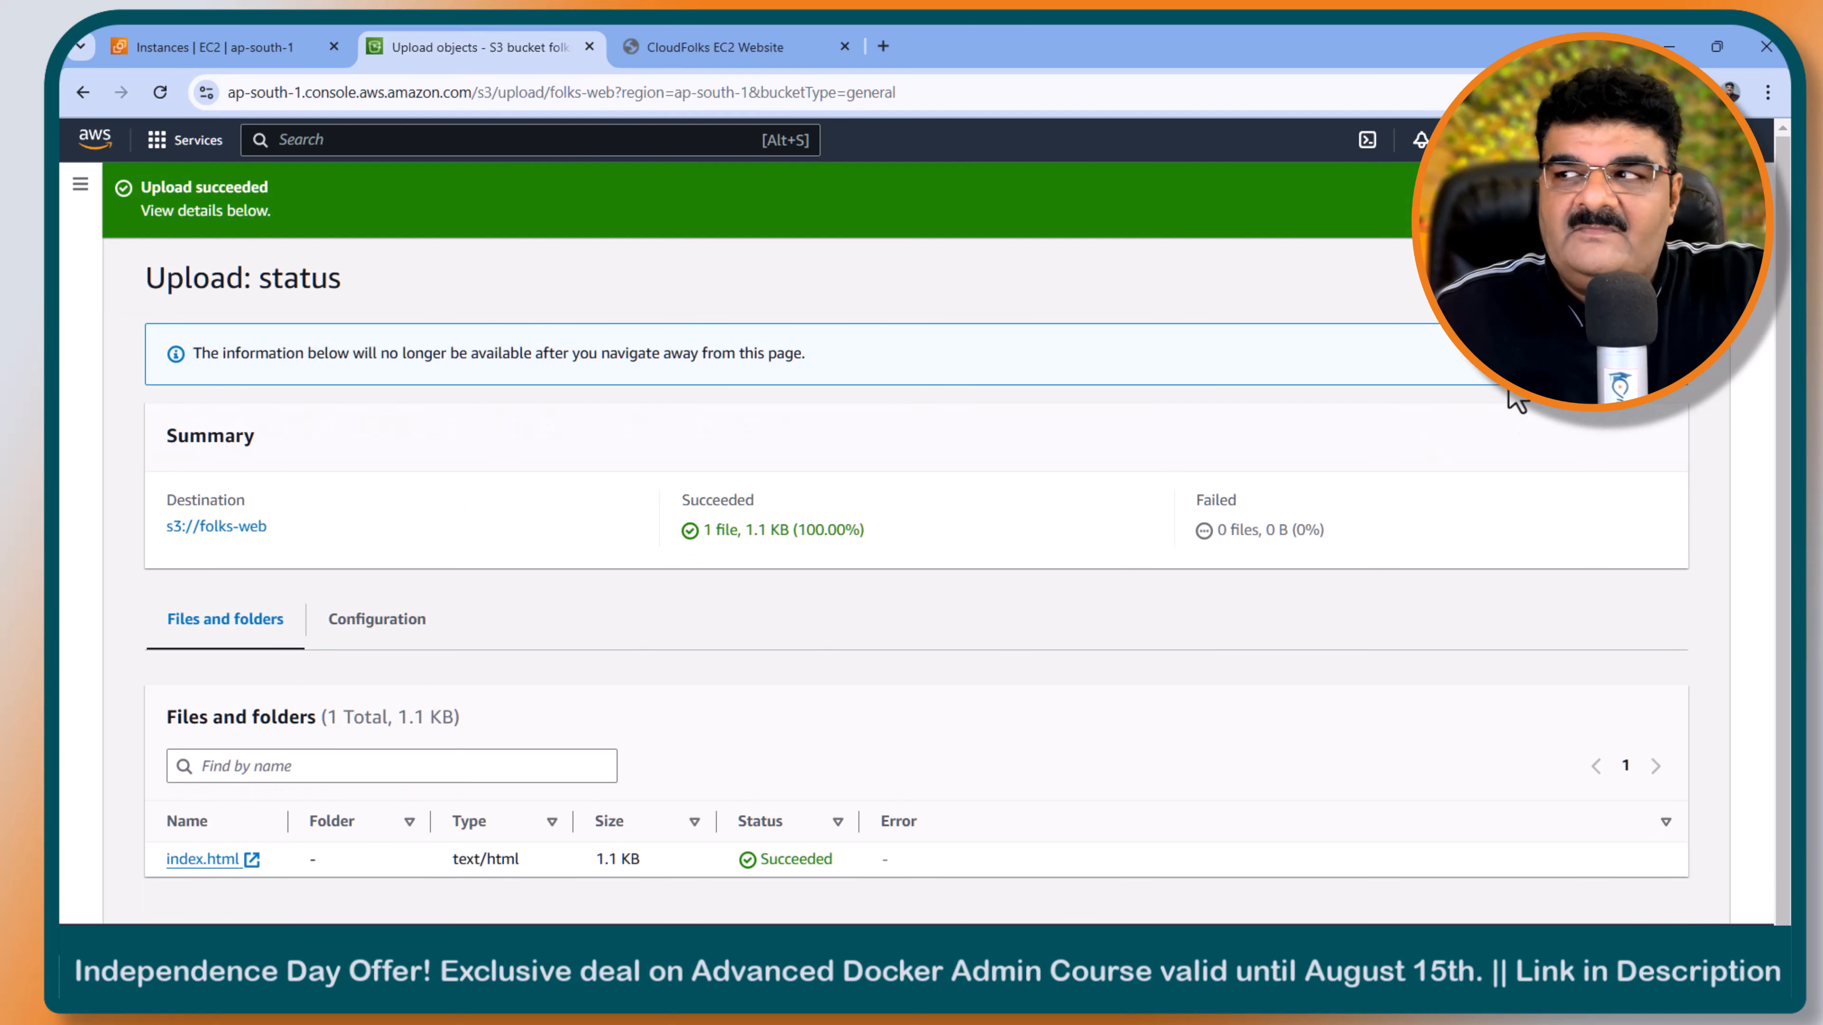
left_click(1654, 279)
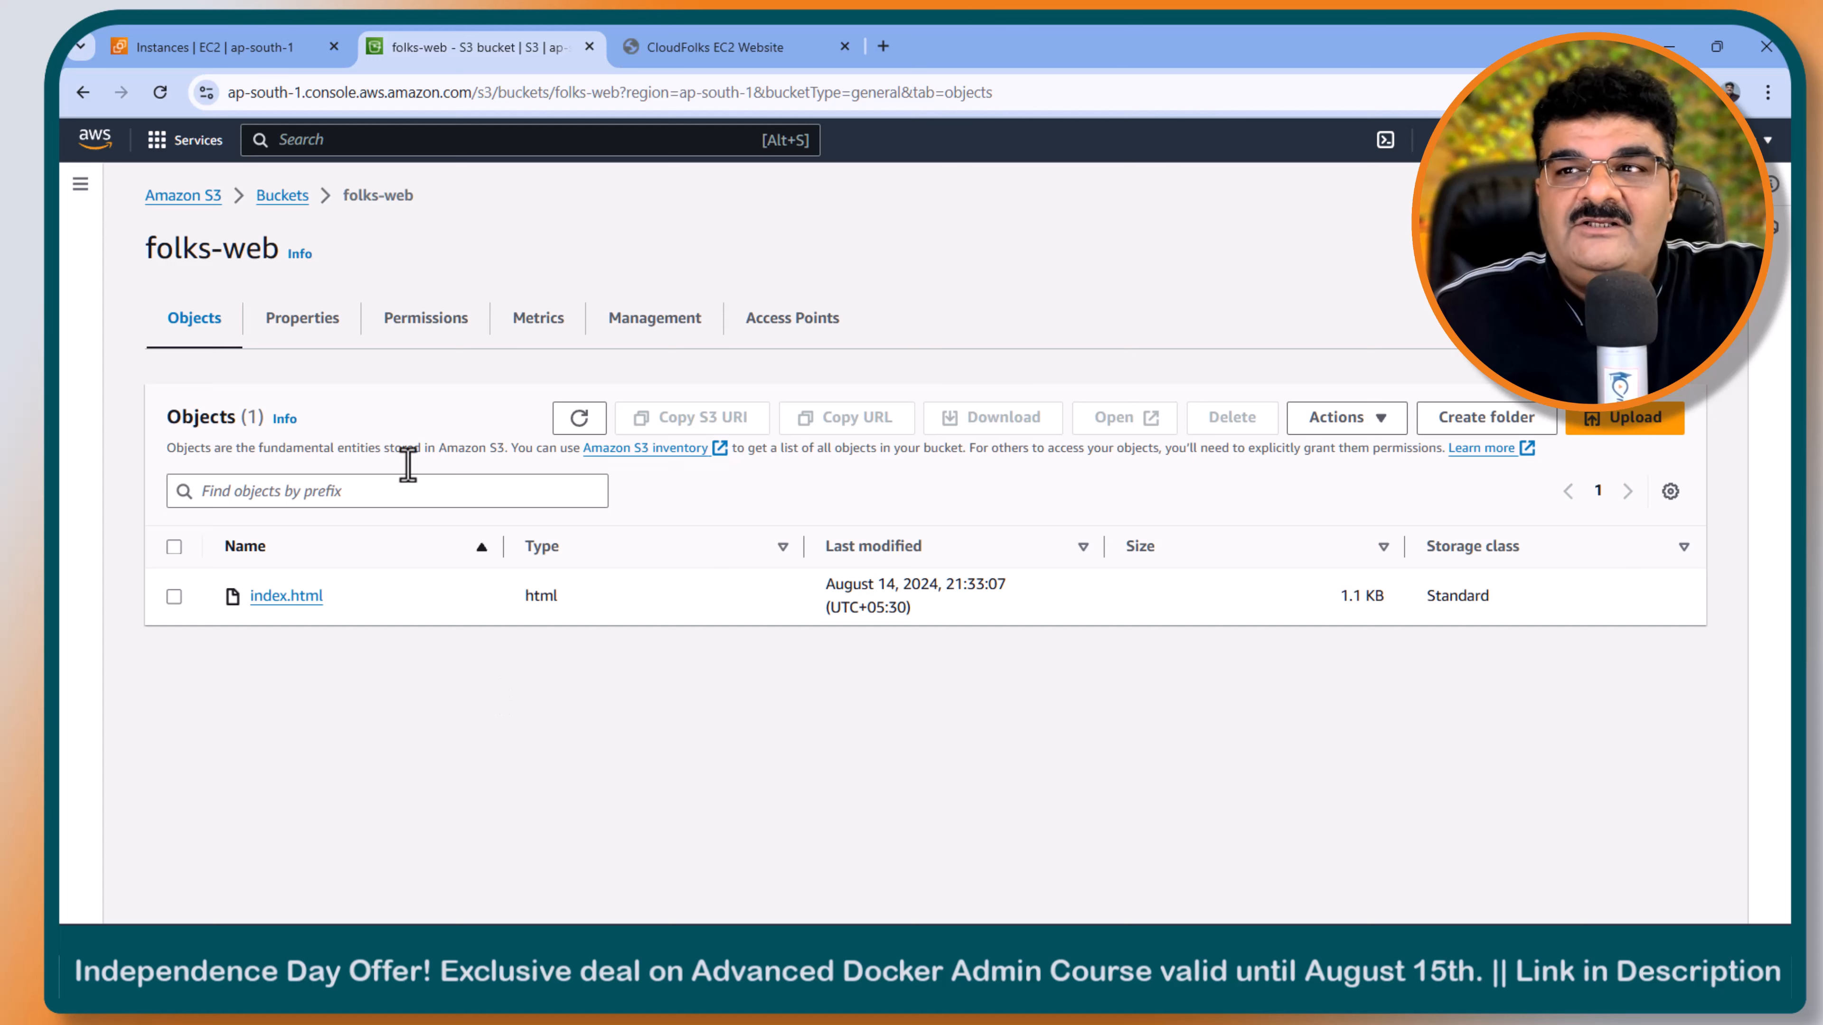
- Start editing the folks-web bucket policy and open the AWS Policy Generator with the policy type S3 Bucket Policy
left_click(408, 331)
scroll(488, 594, "down", 4)
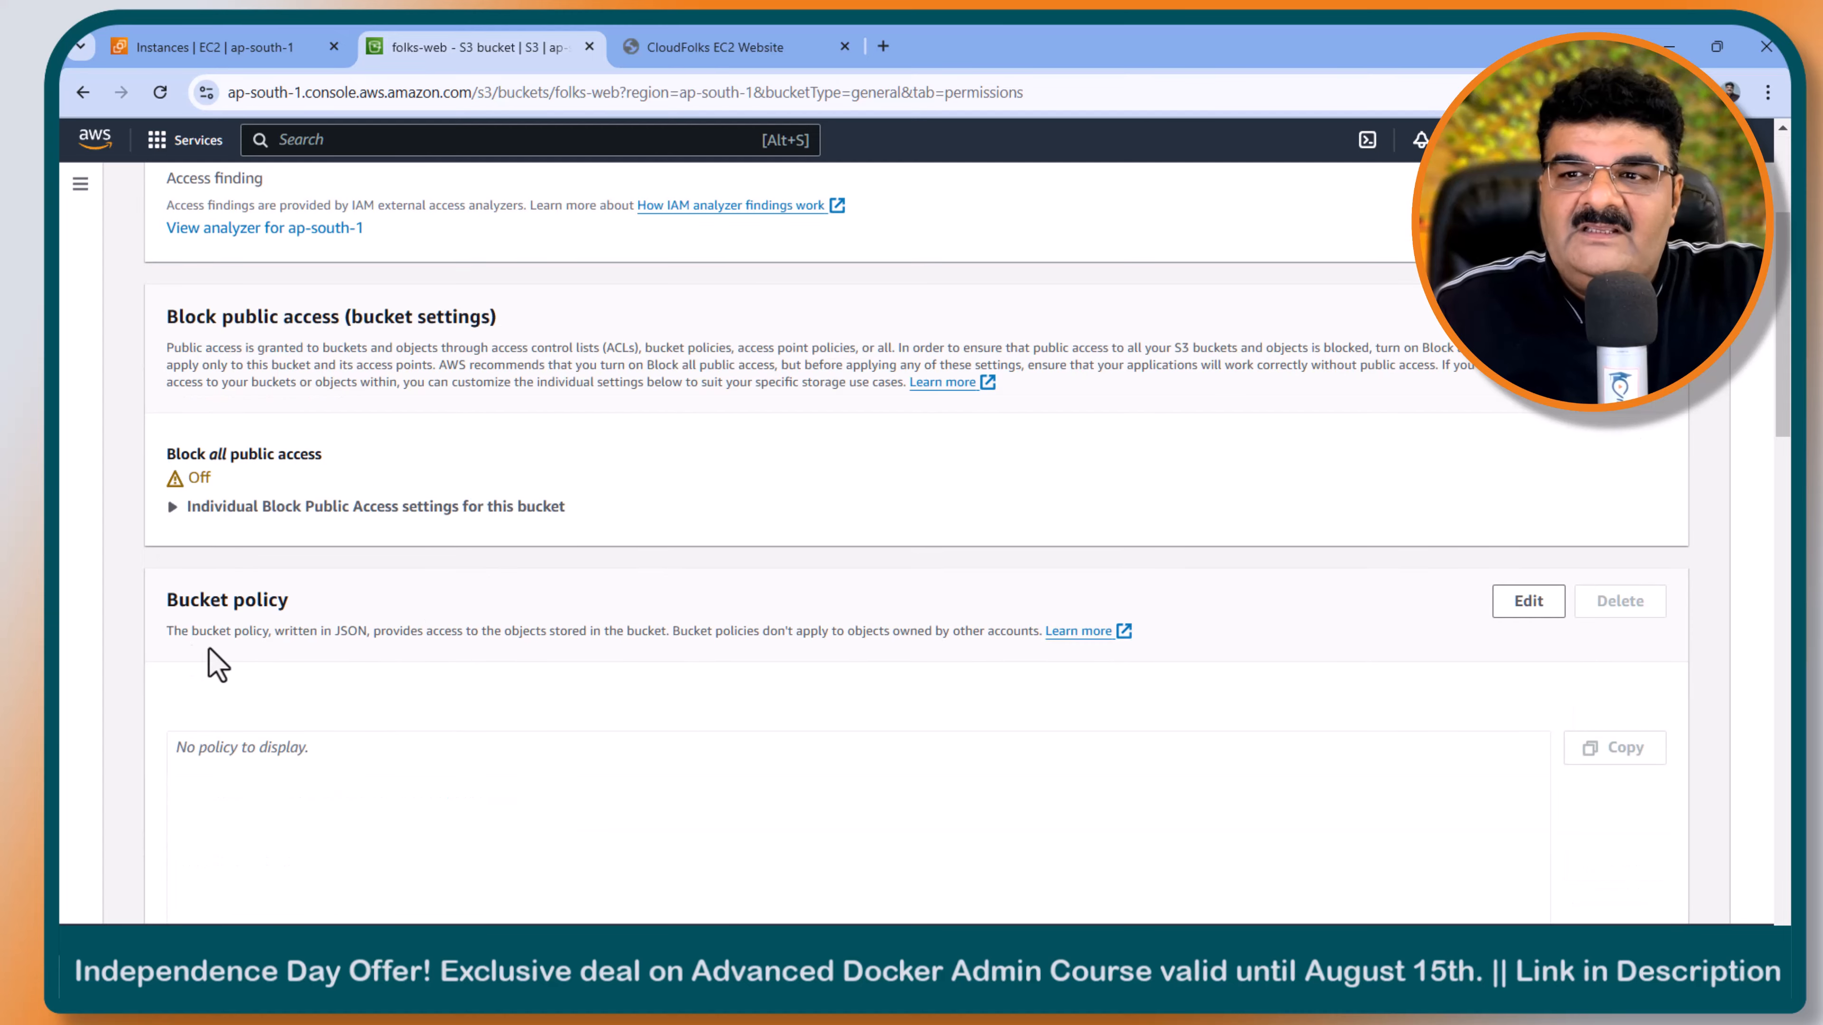
left_click(1525, 603)
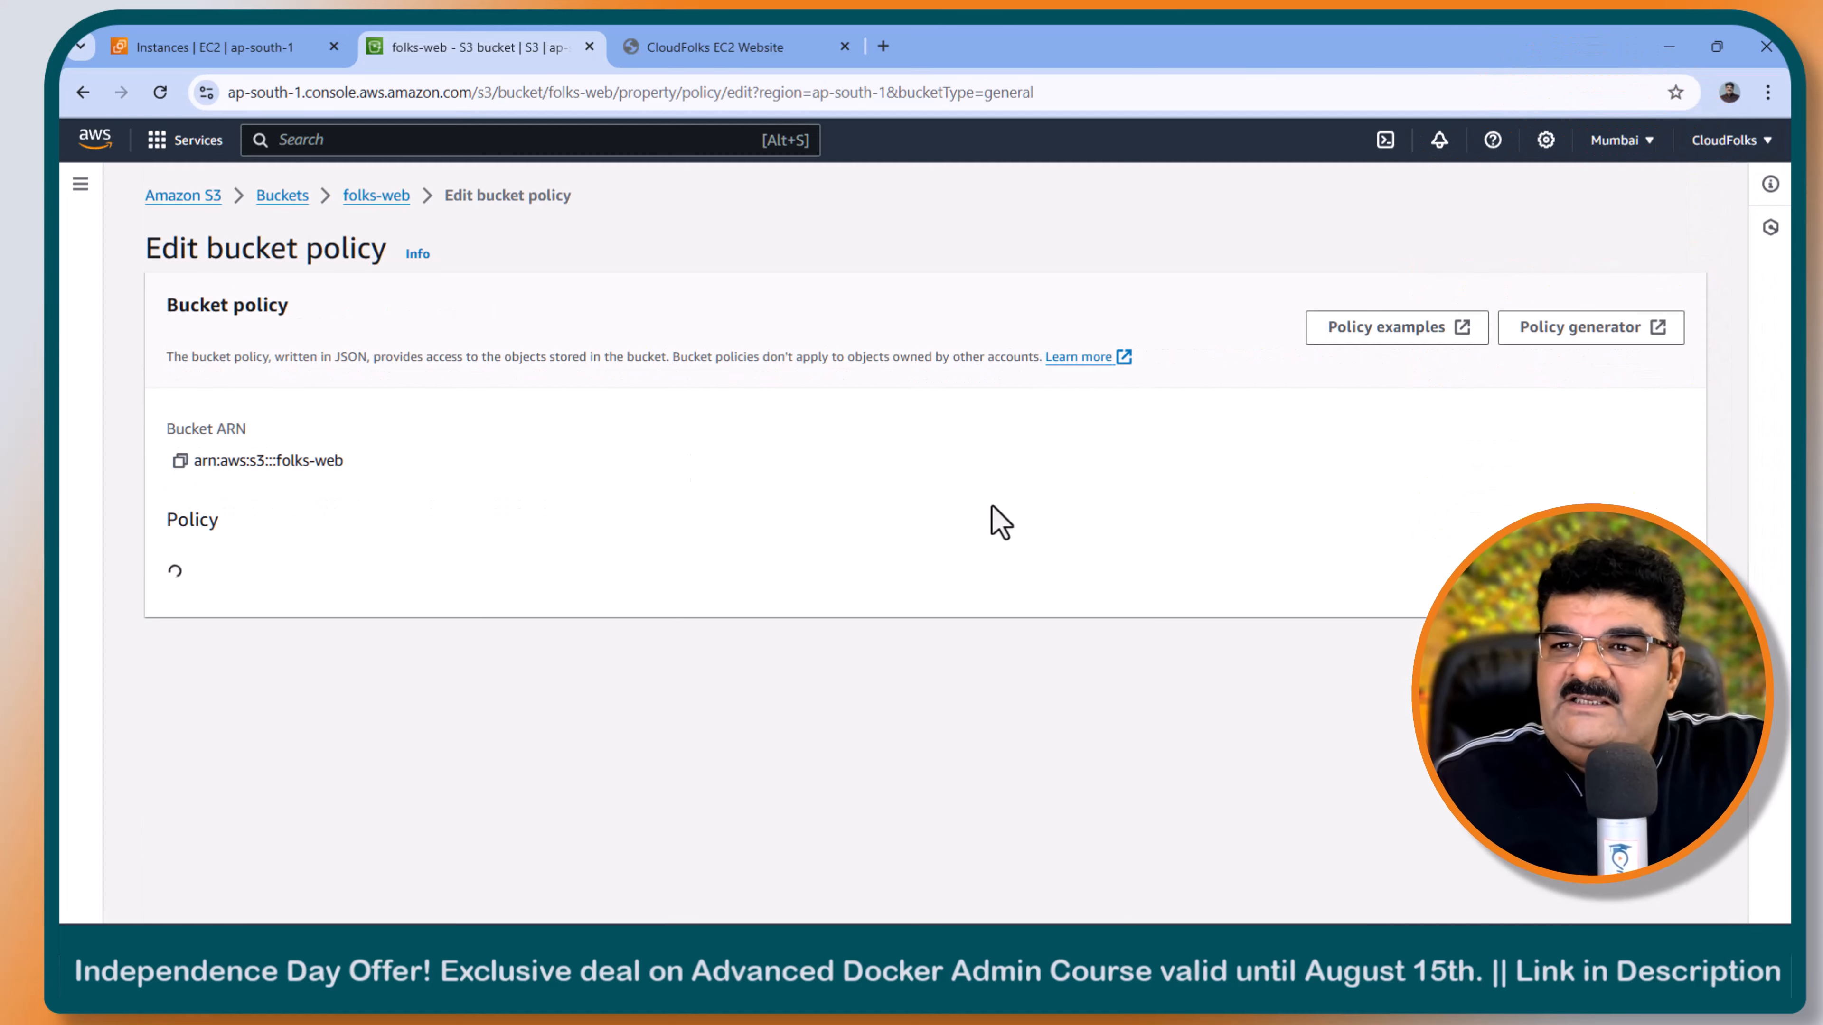
left_click(1526, 333)
left_click(696, 552)
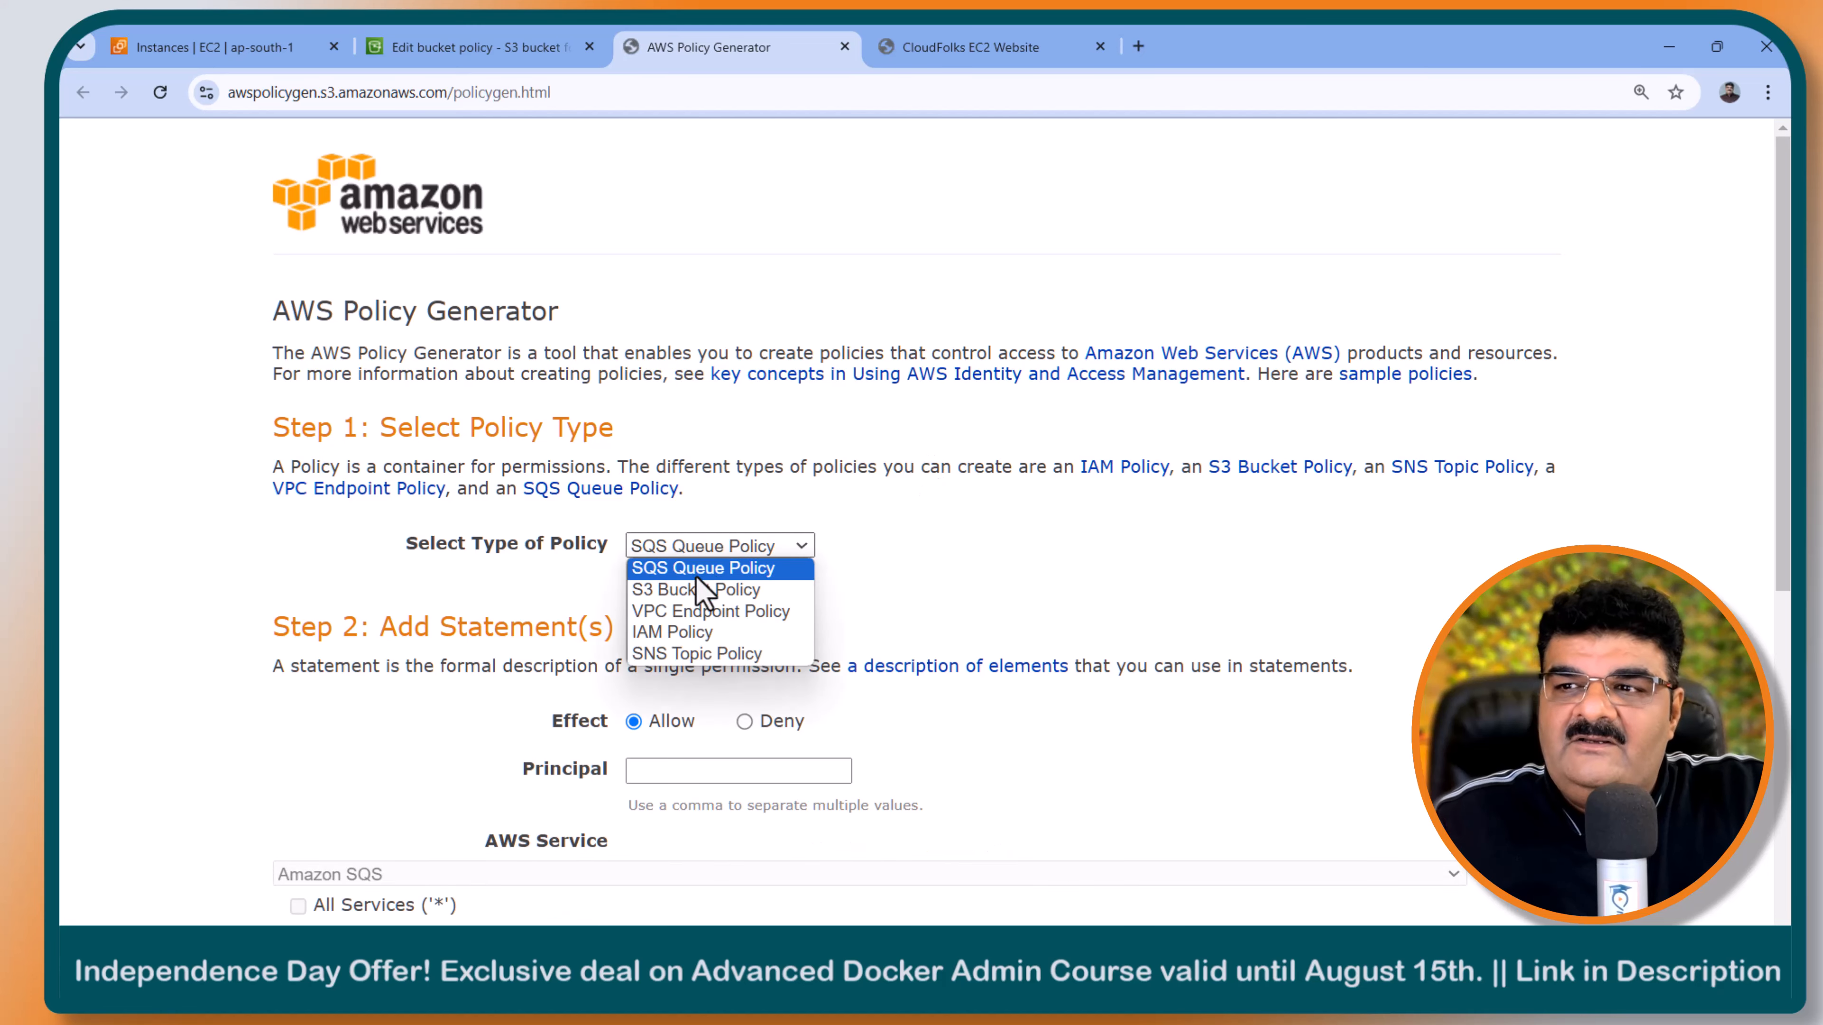
left_click(693, 594)
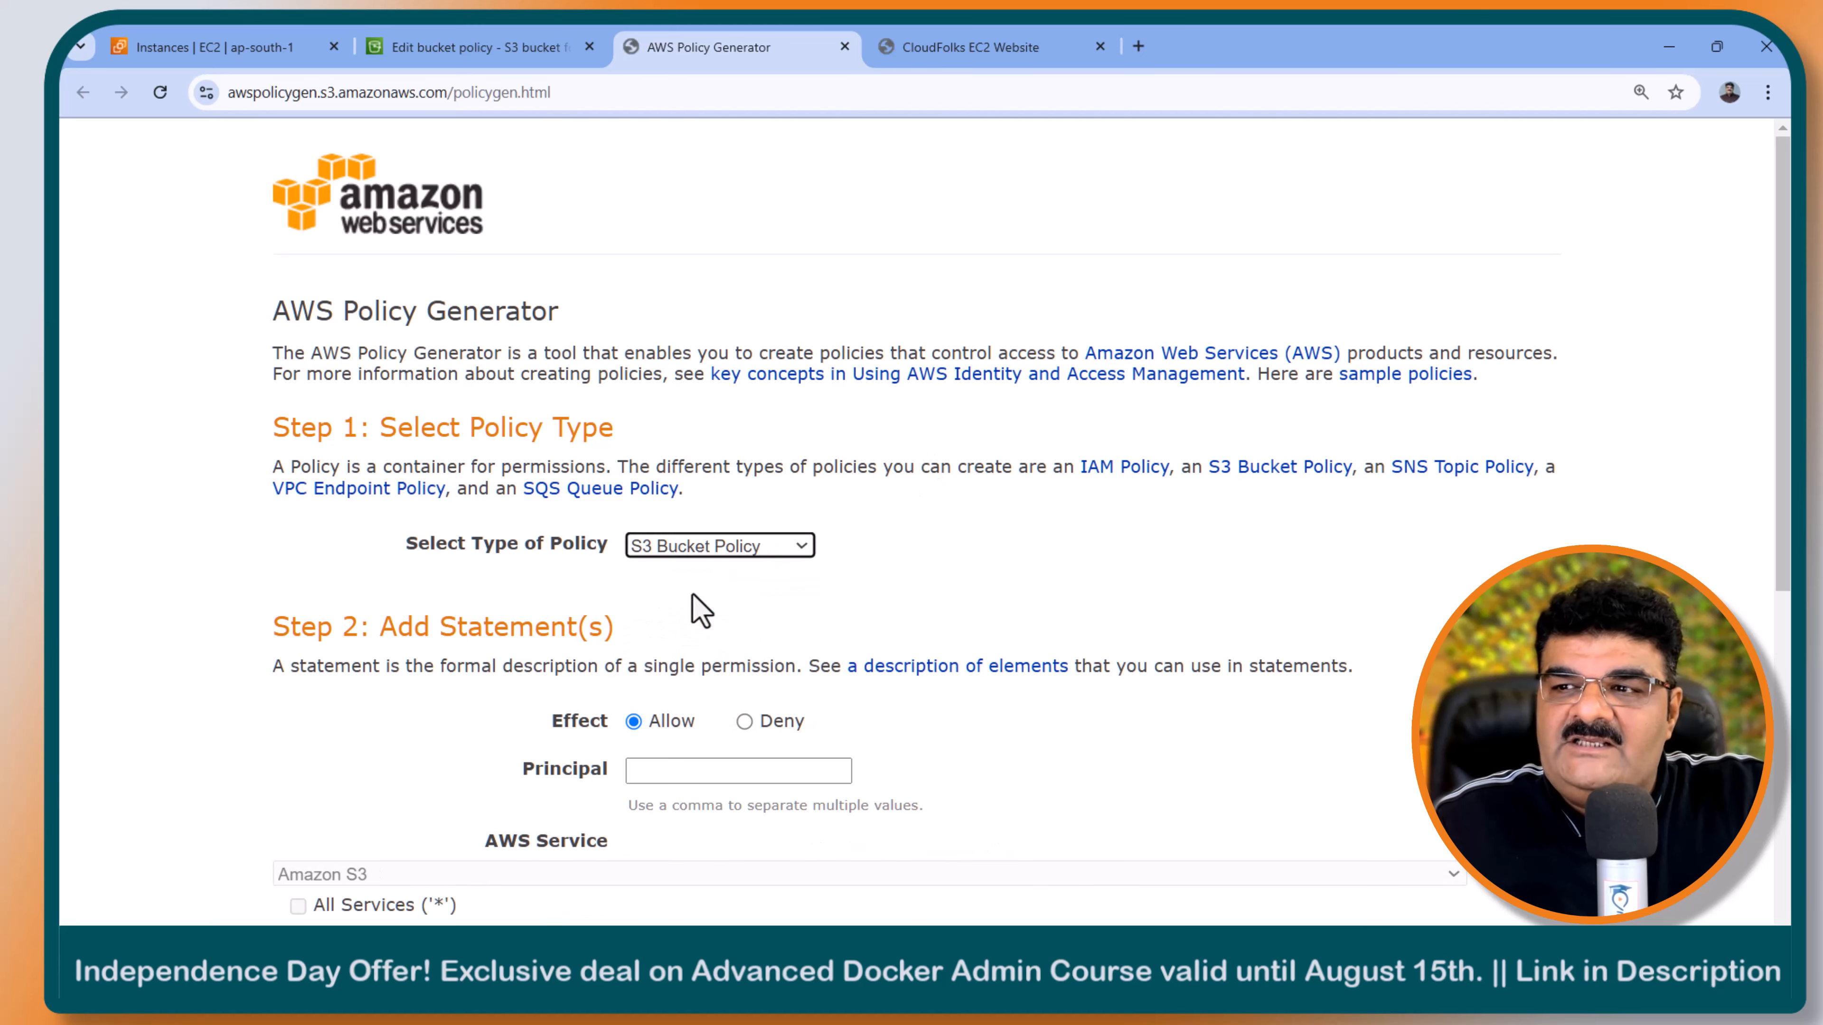
- Set the policy statement's principal to * and select GetObject as its only action
scroll(705, 610, "down", 4)
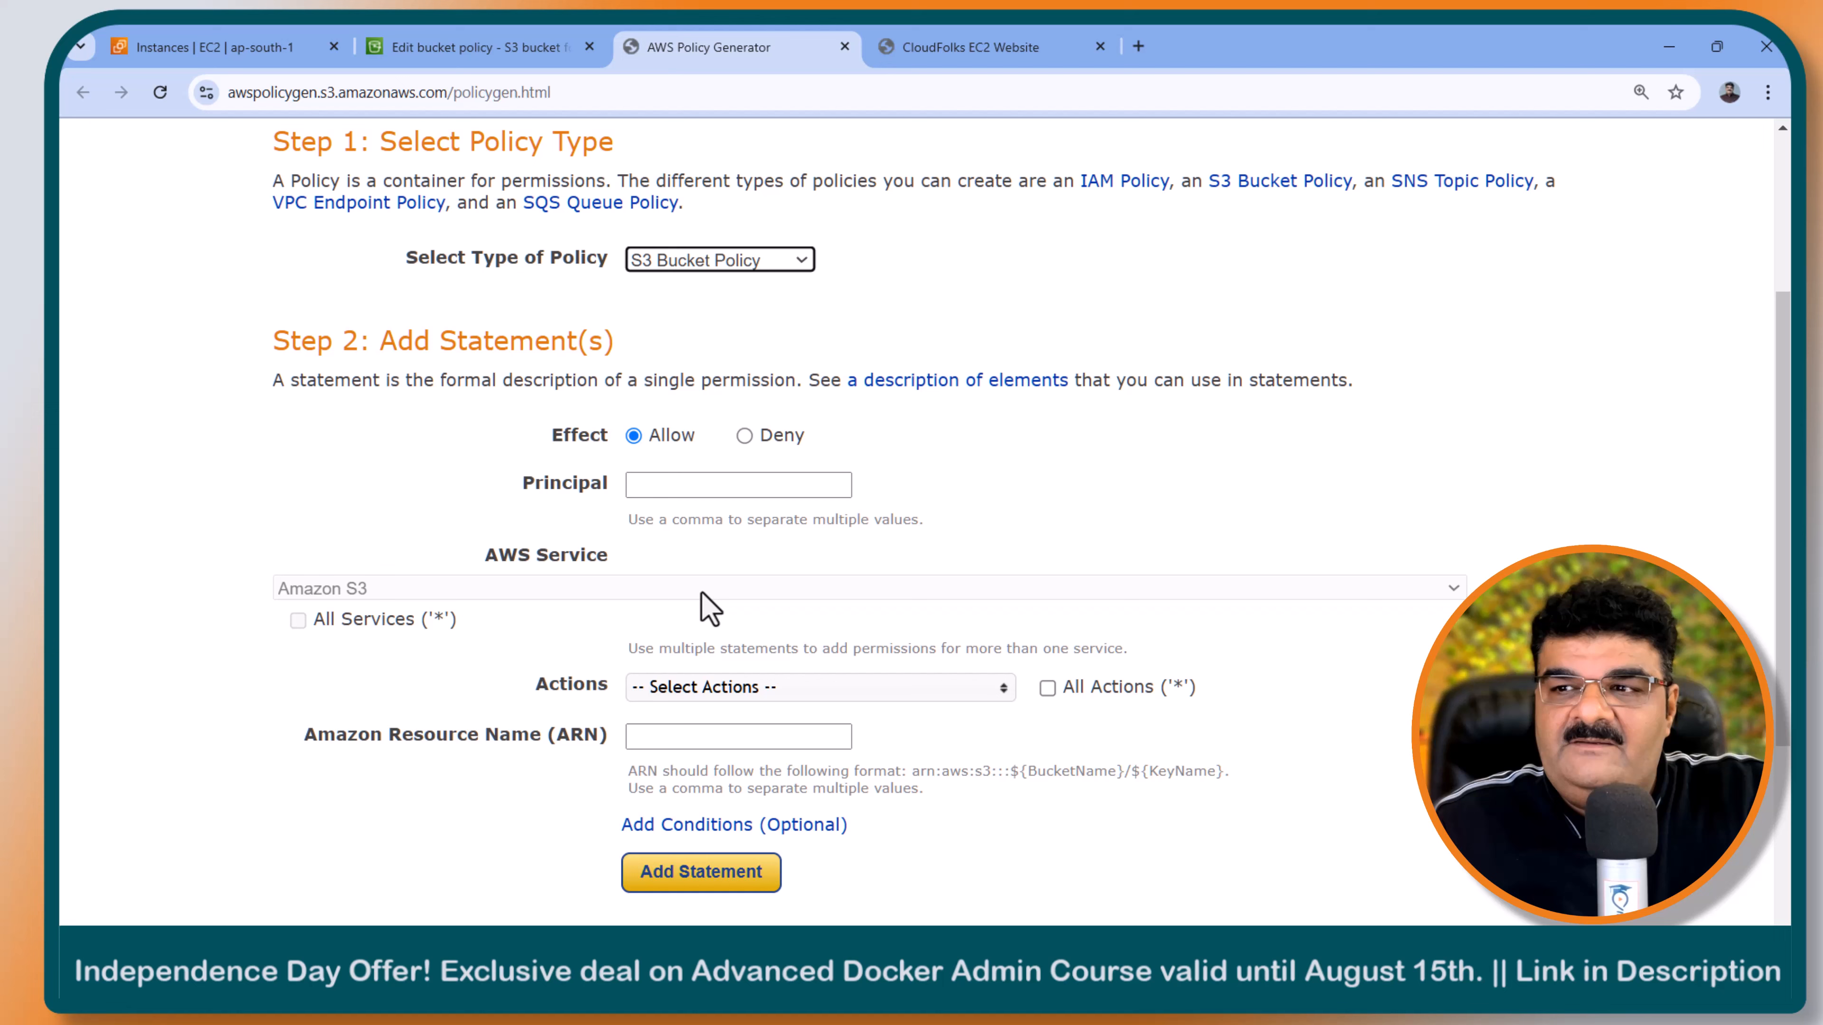
left_click(689, 486)
type("*")
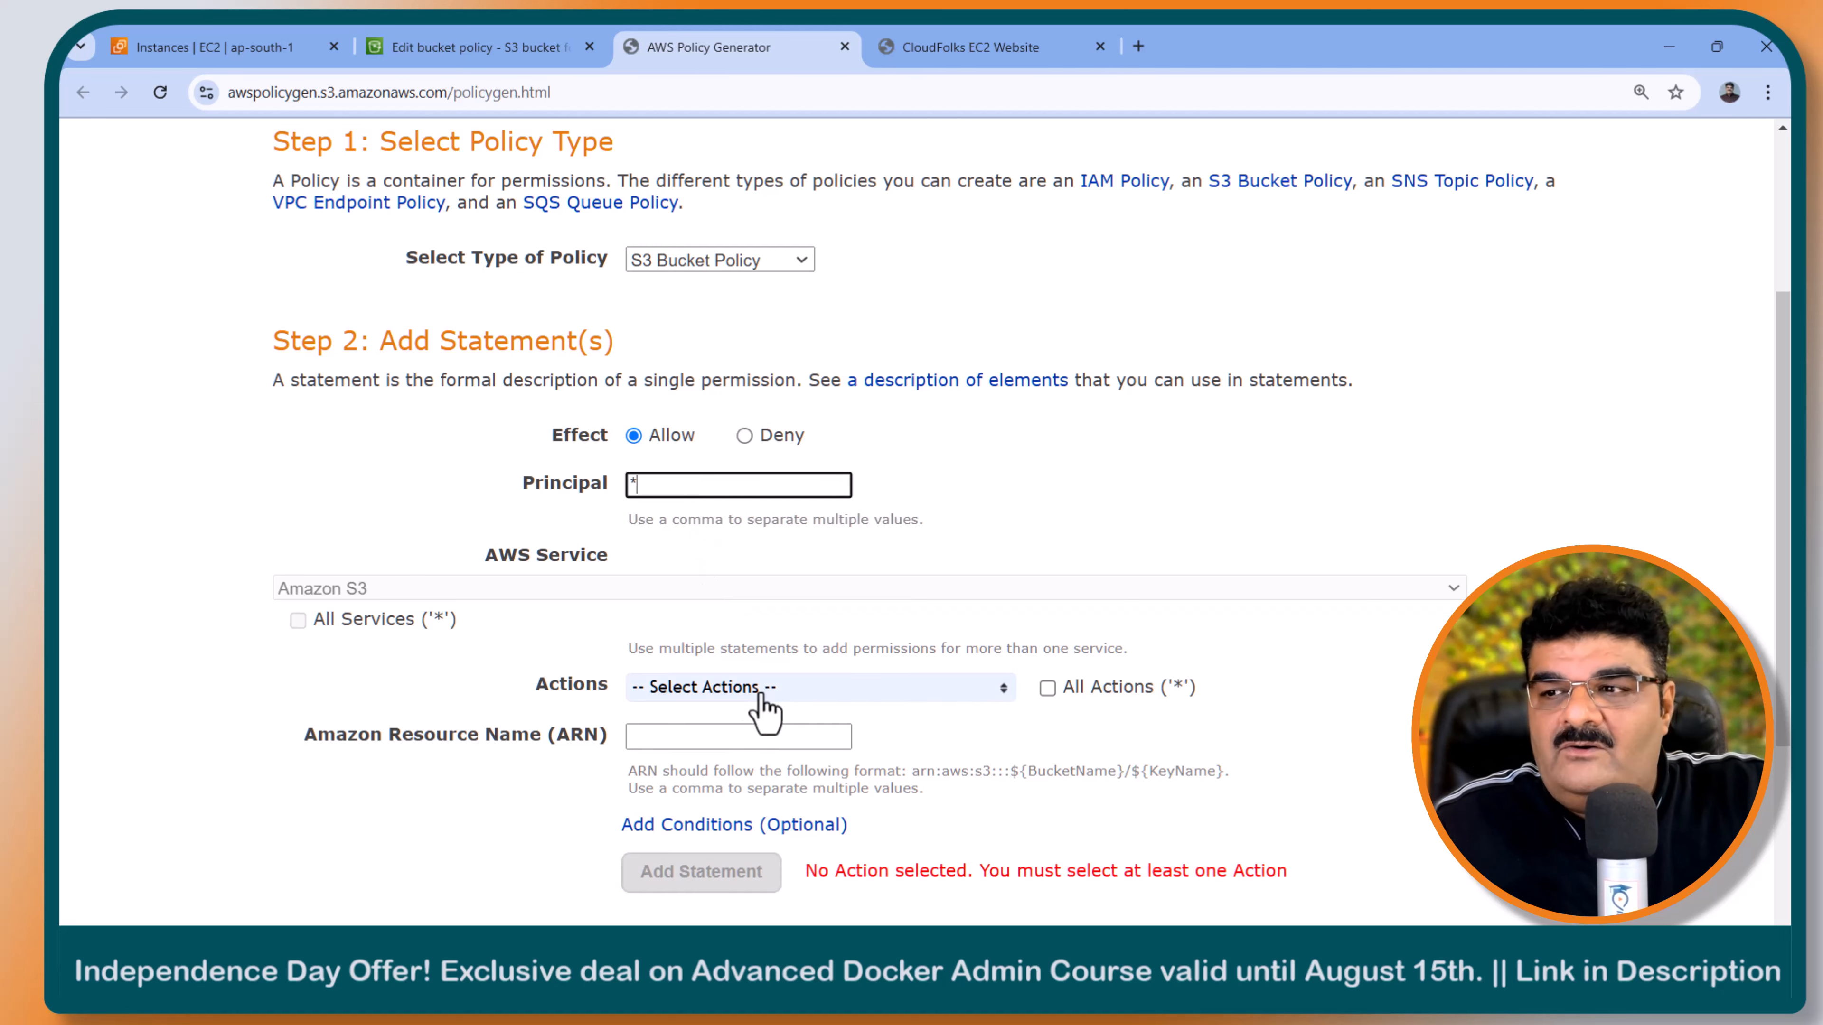
left_click(872, 690)
scroll(818, 815, "down", 8)
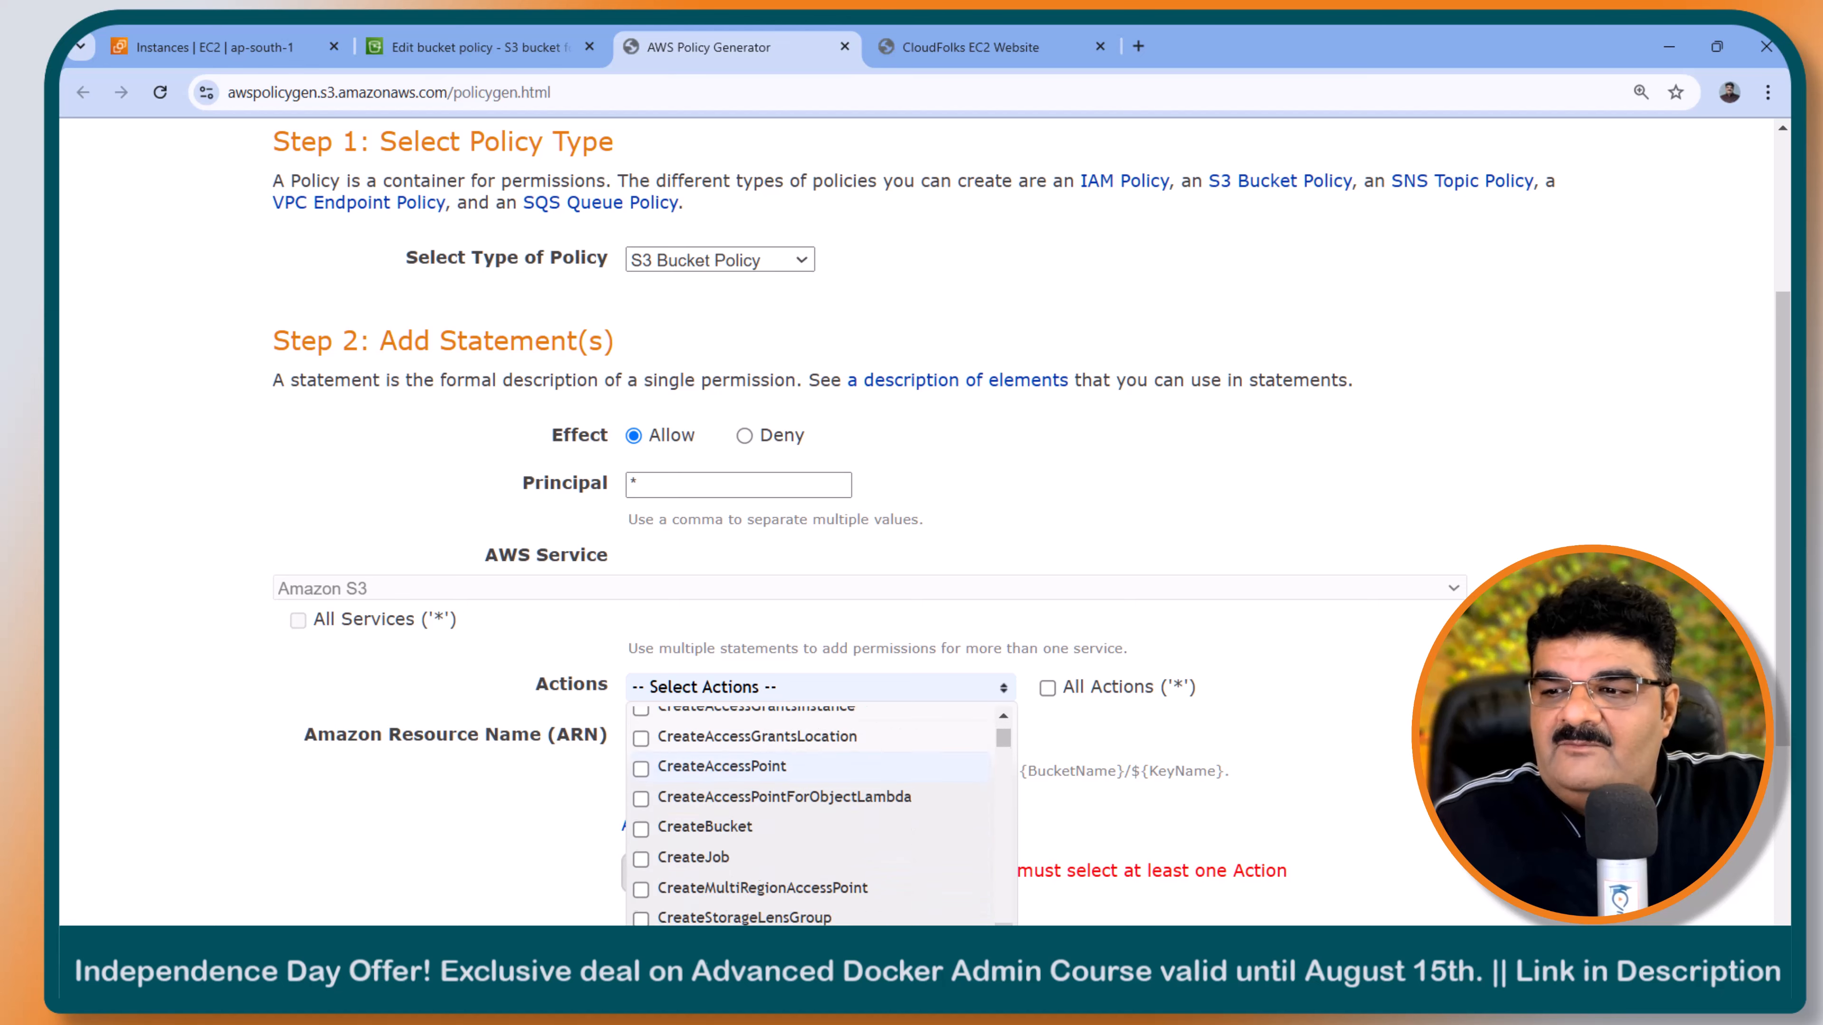
scroll(818, 815, "down", 10)
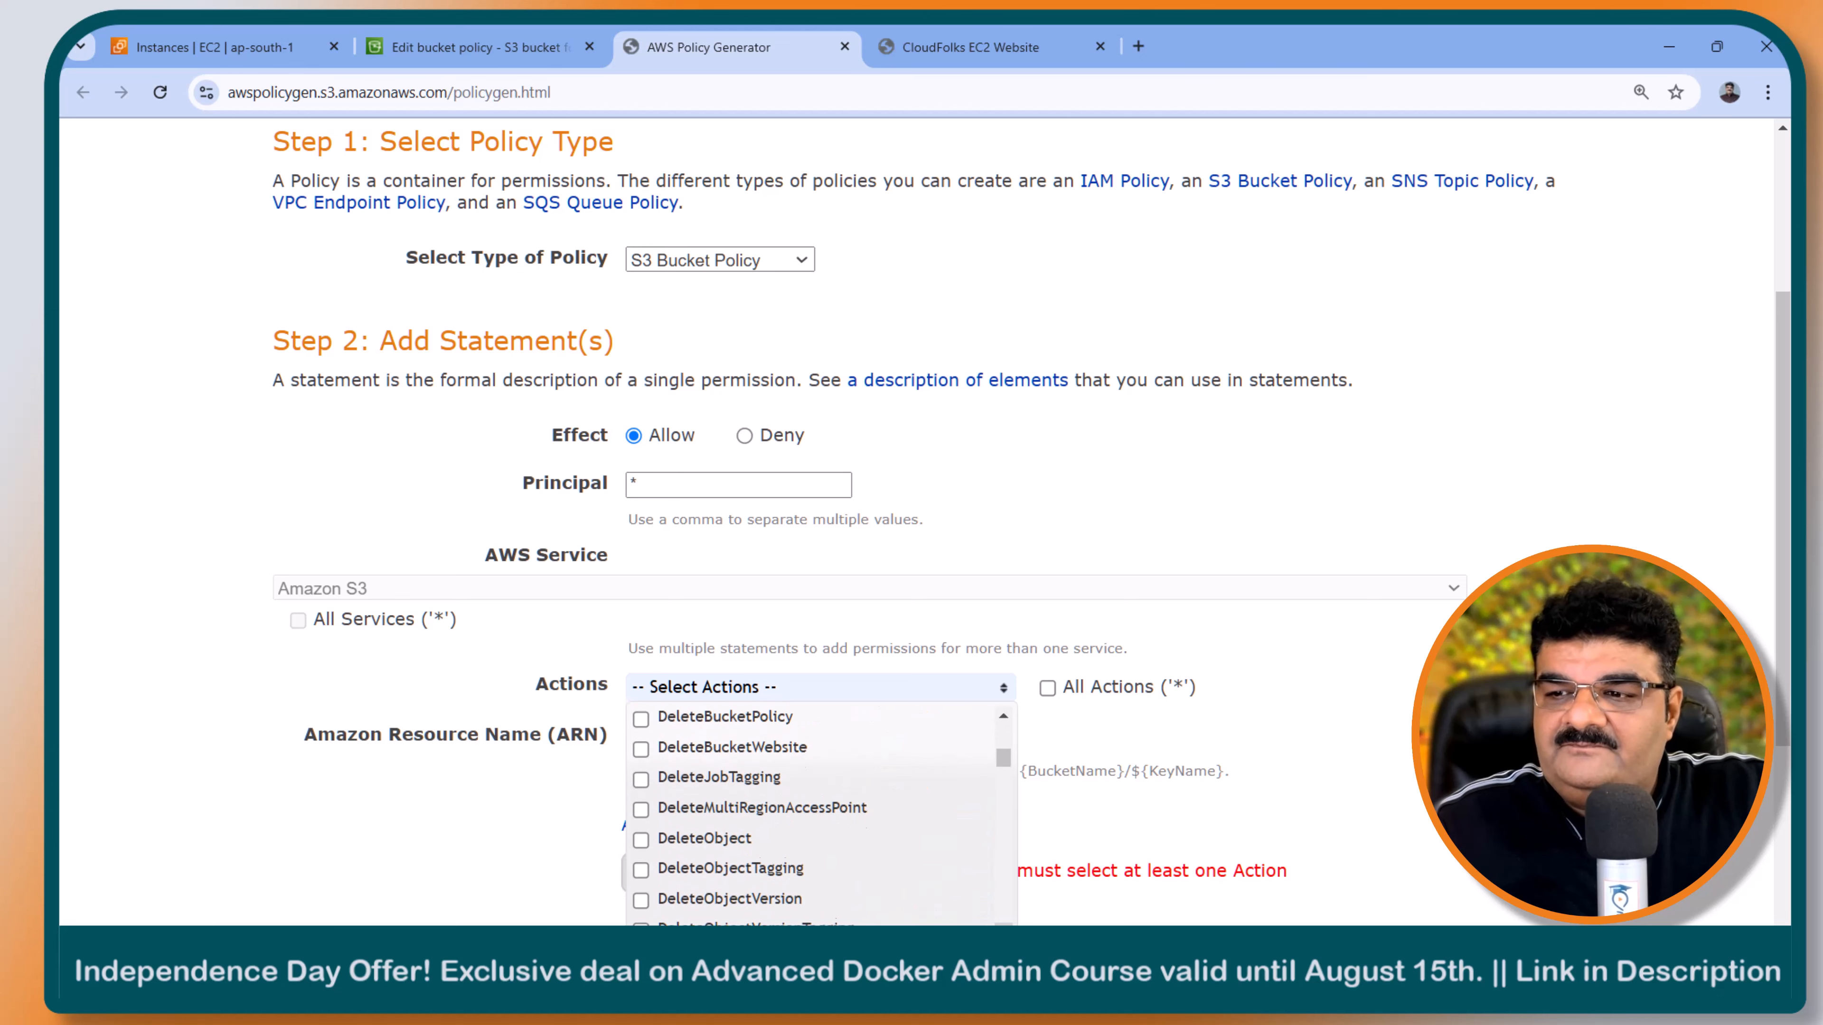
scroll(818, 815, "down", 10)
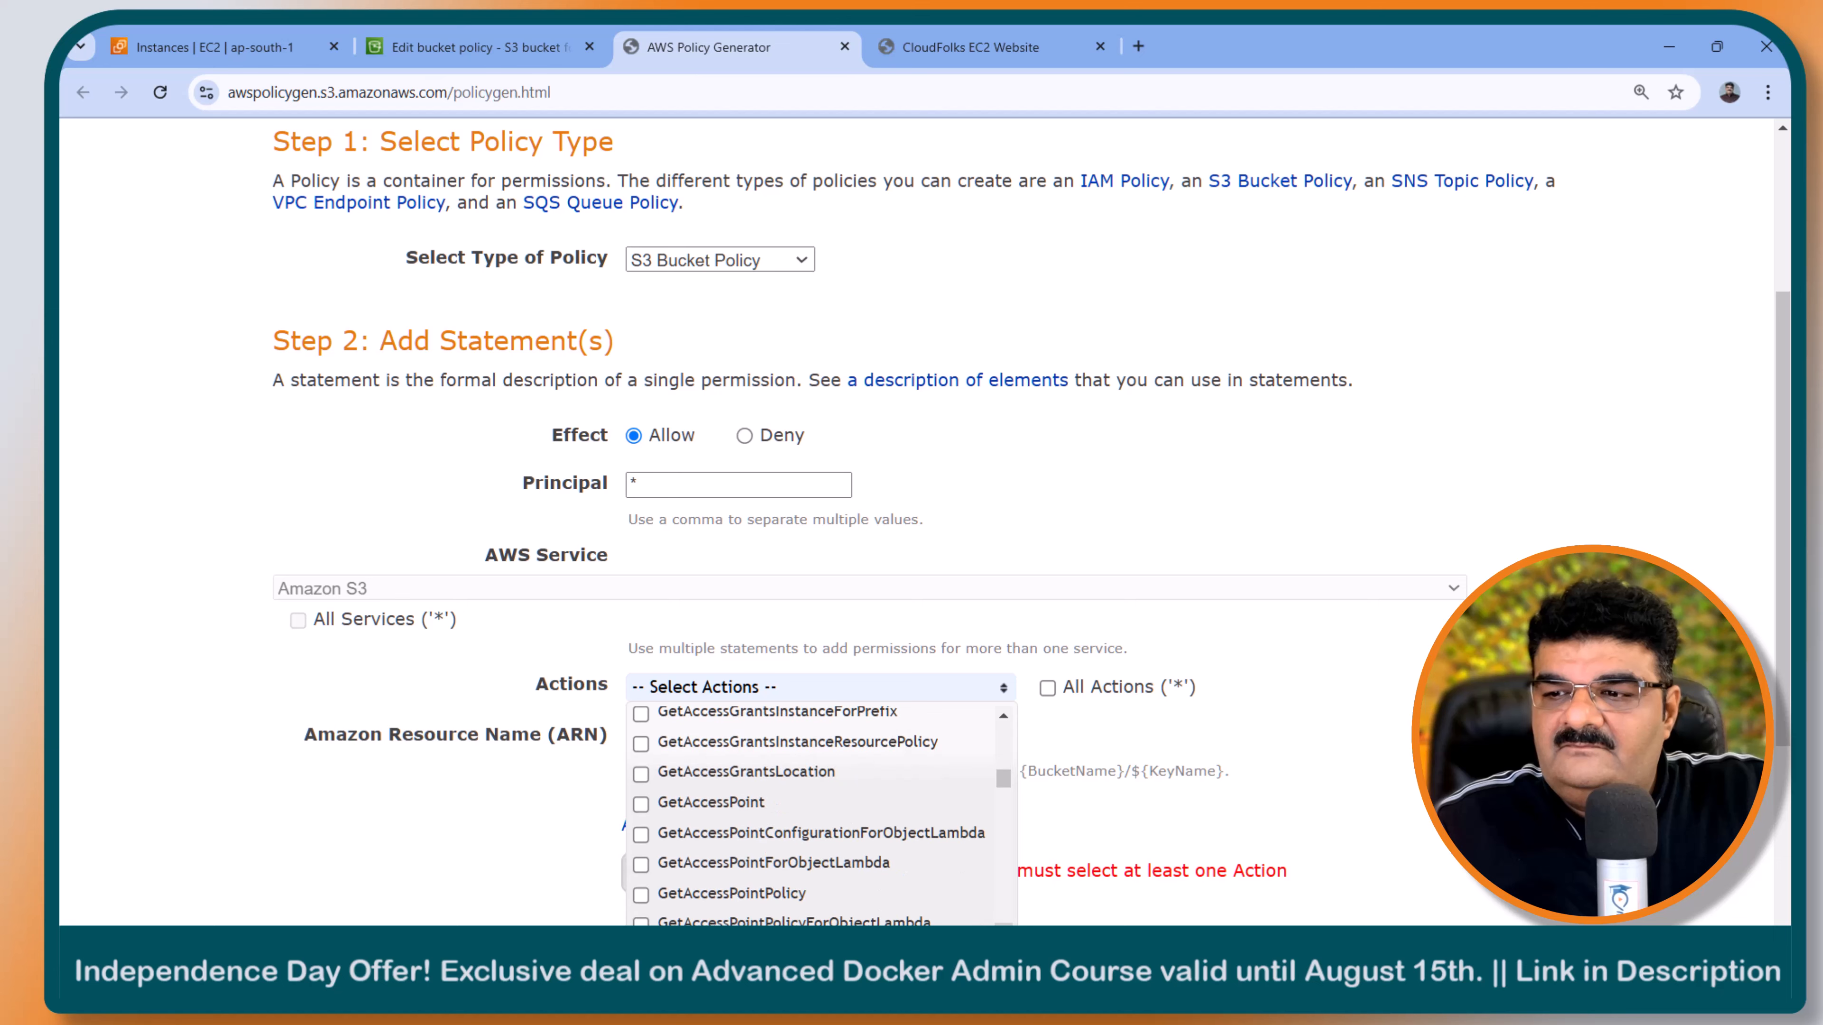
scroll(817, 815, "down", 5)
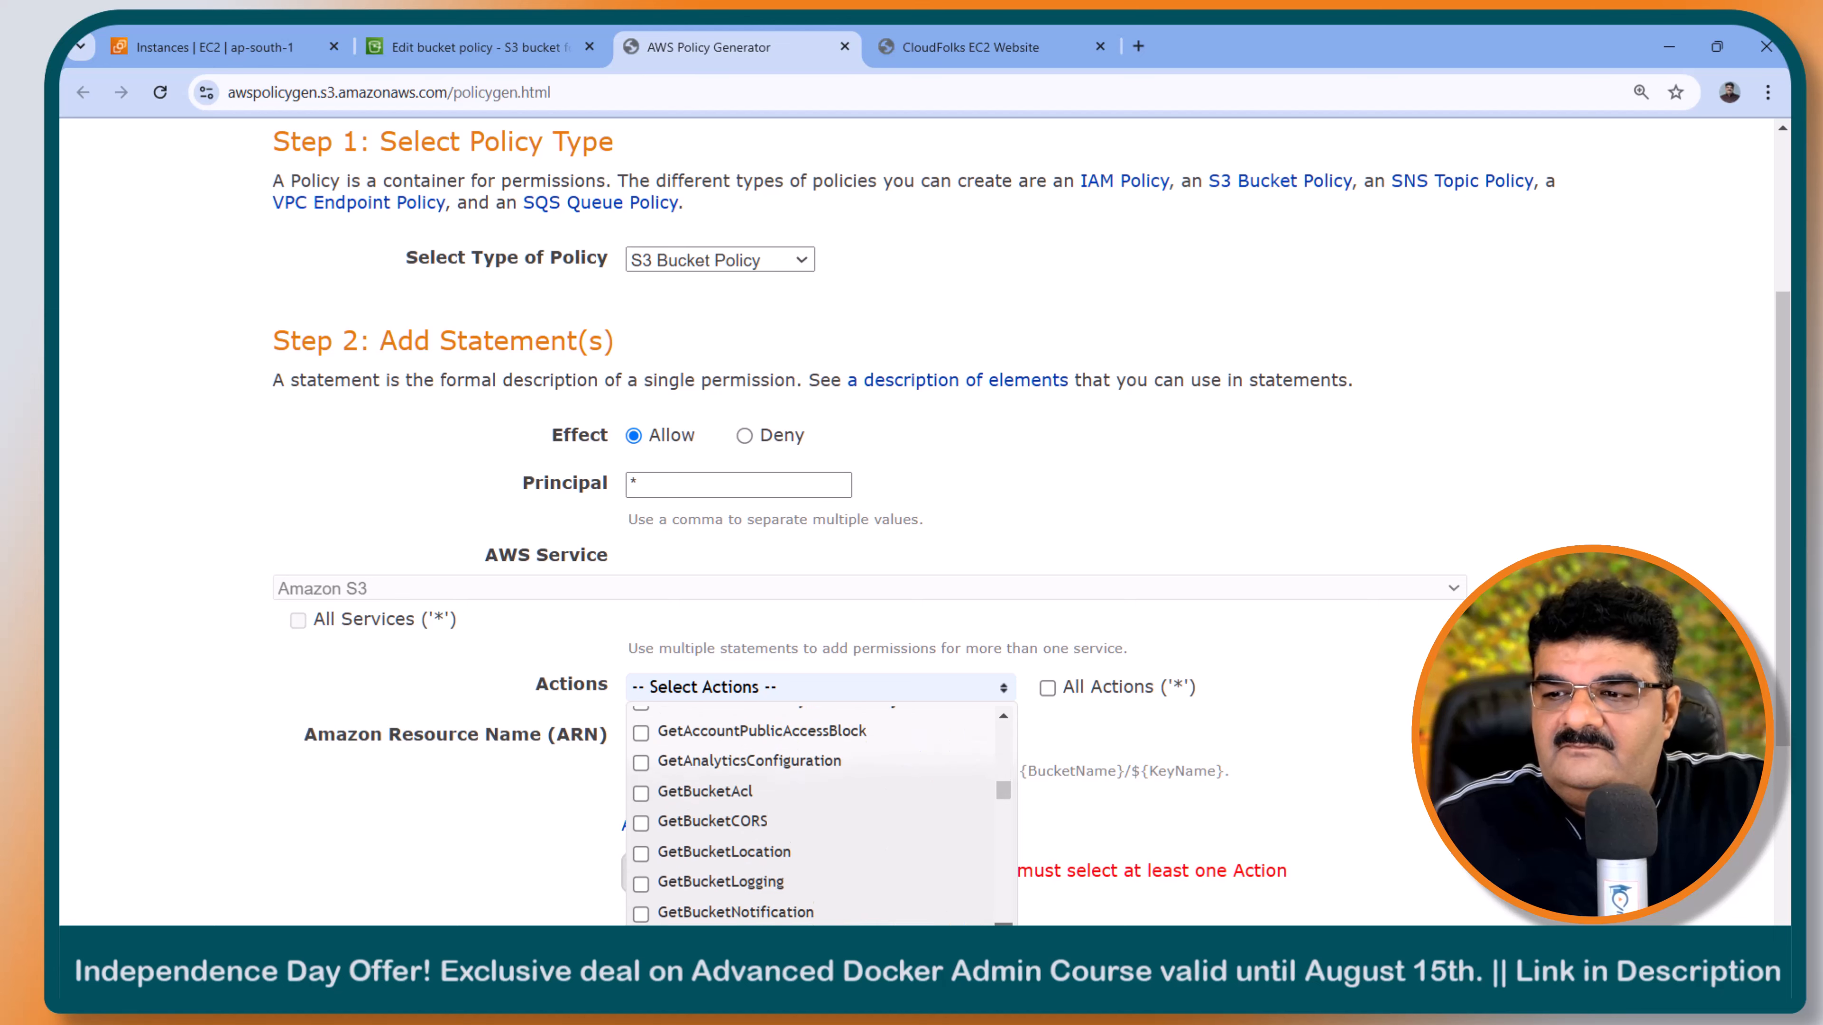
scroll(818, 816, "down", 5)
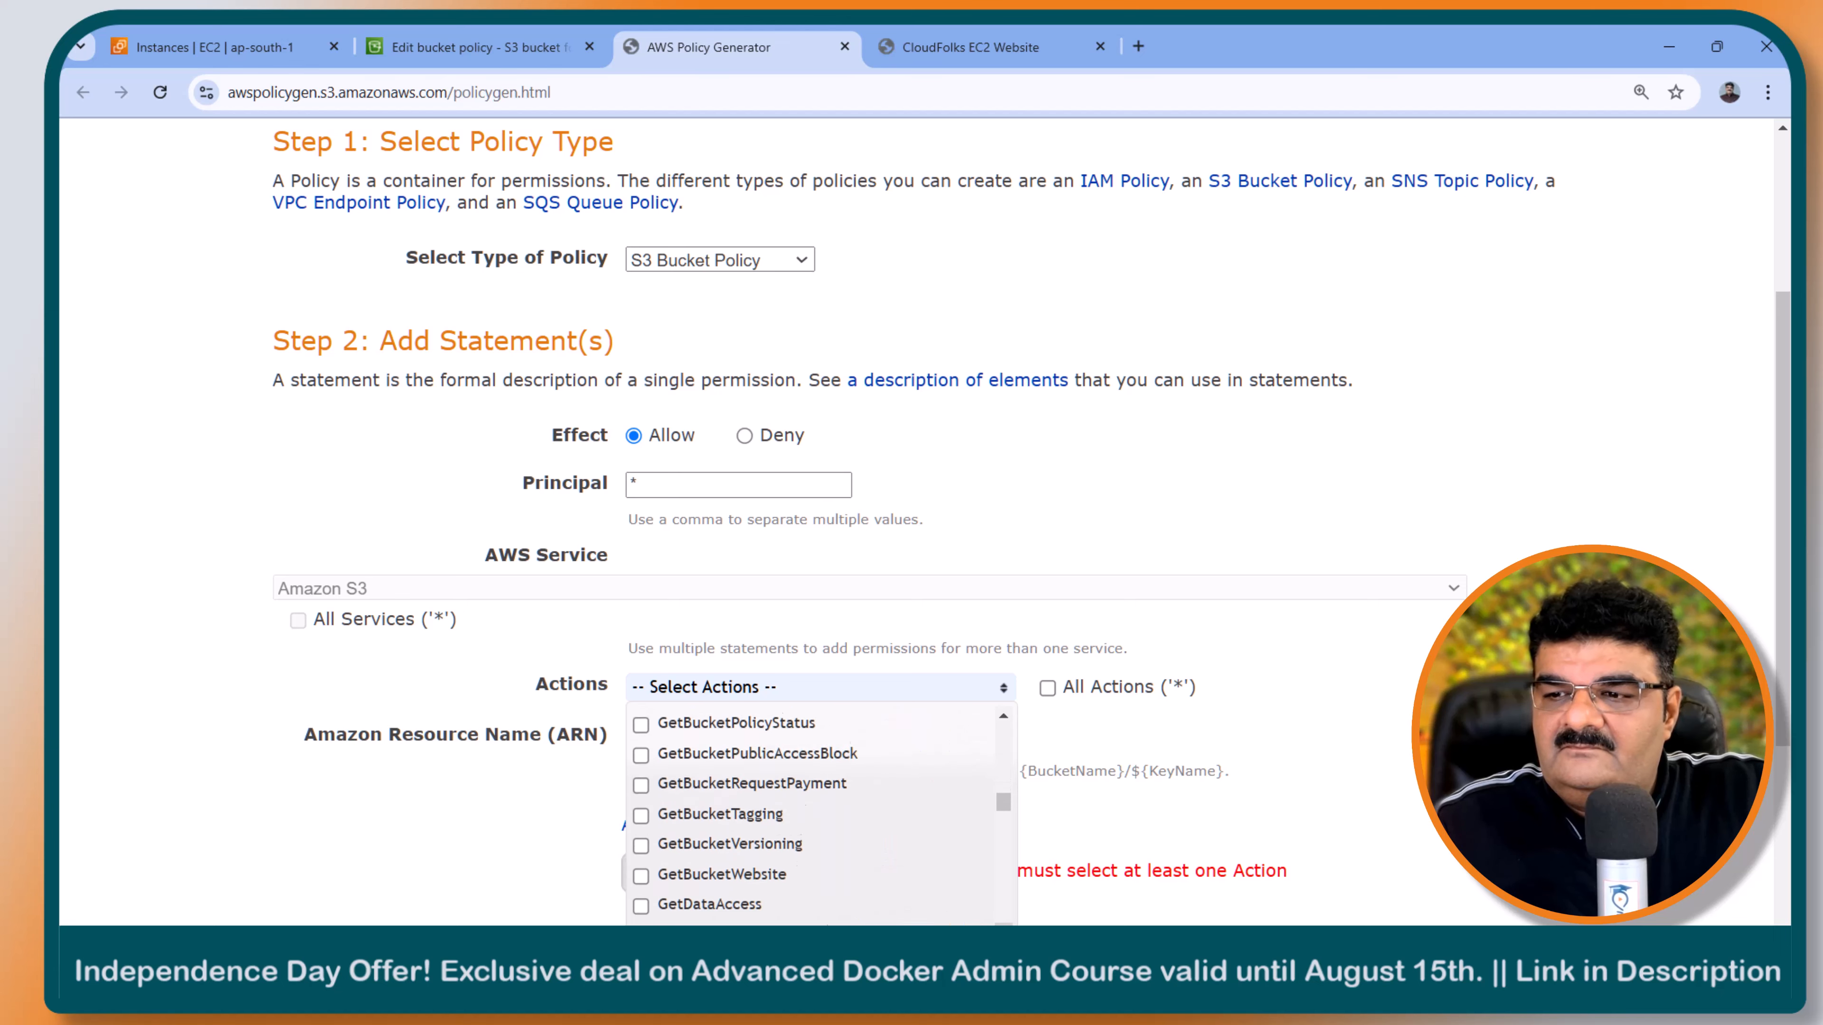
scroll(773, 854, "down", 3)
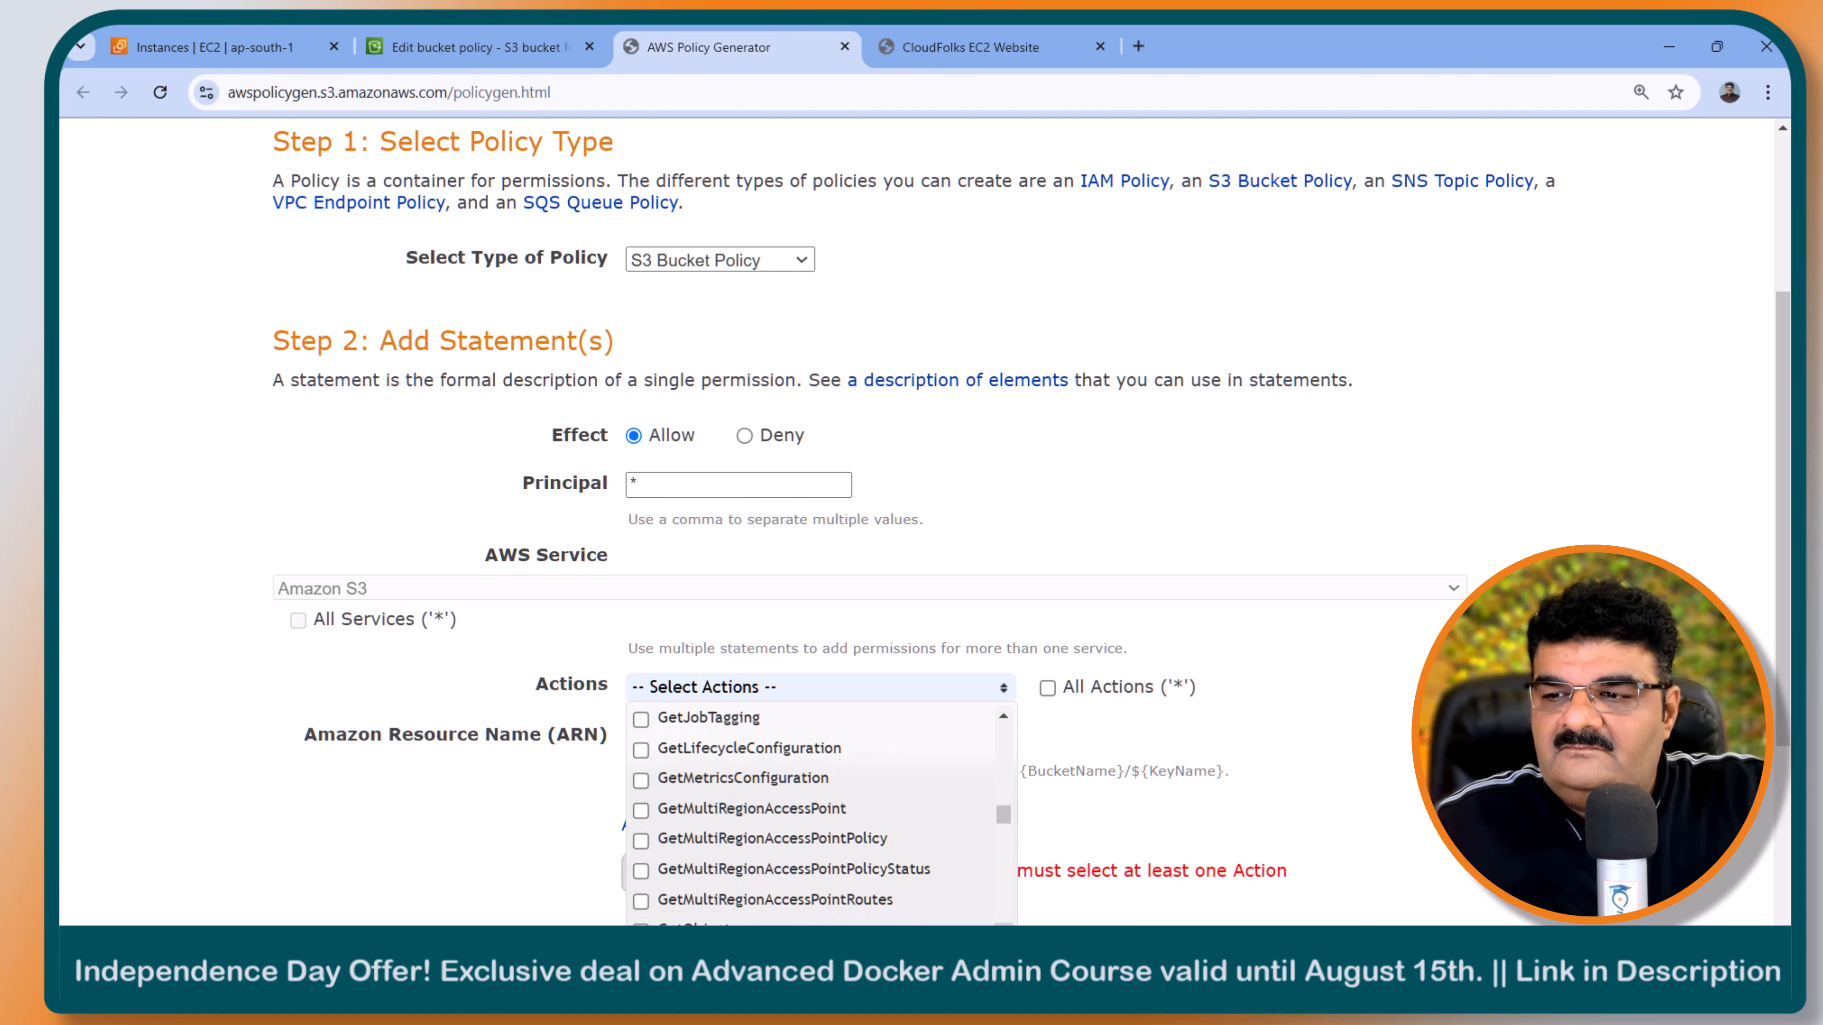
left_click(730, 848)
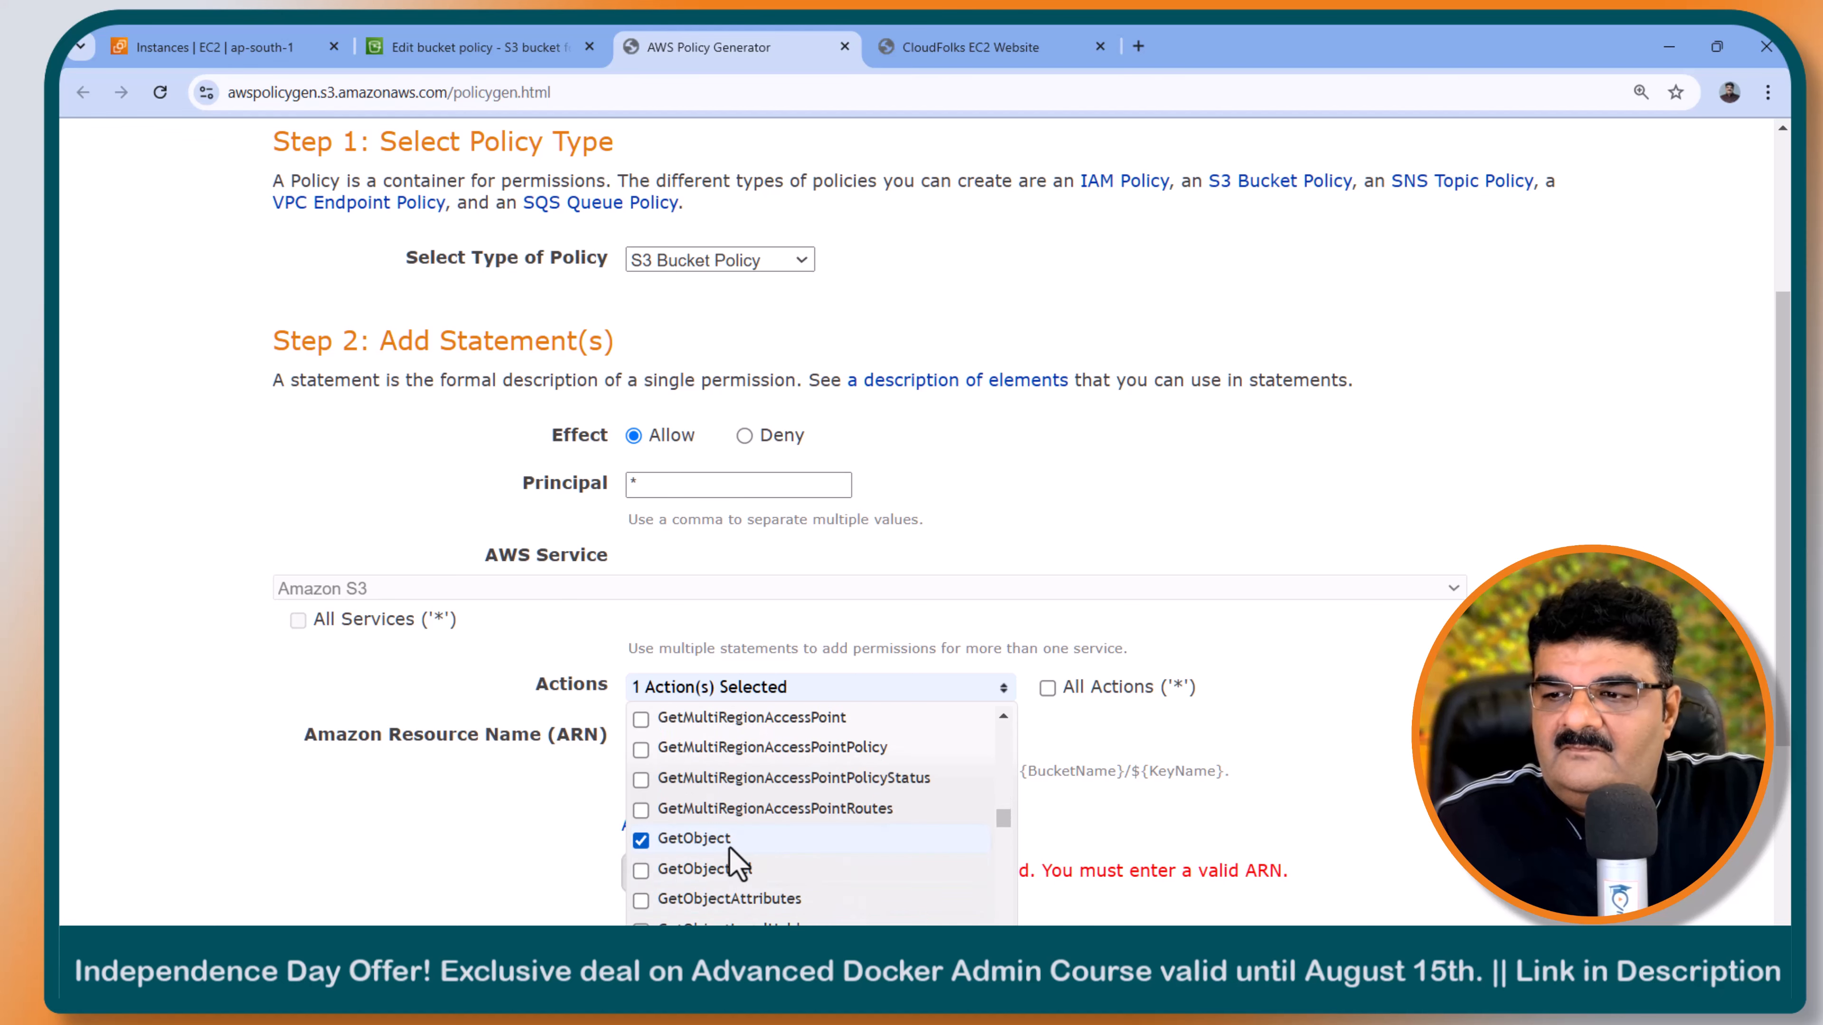
left_click(1103, 734)
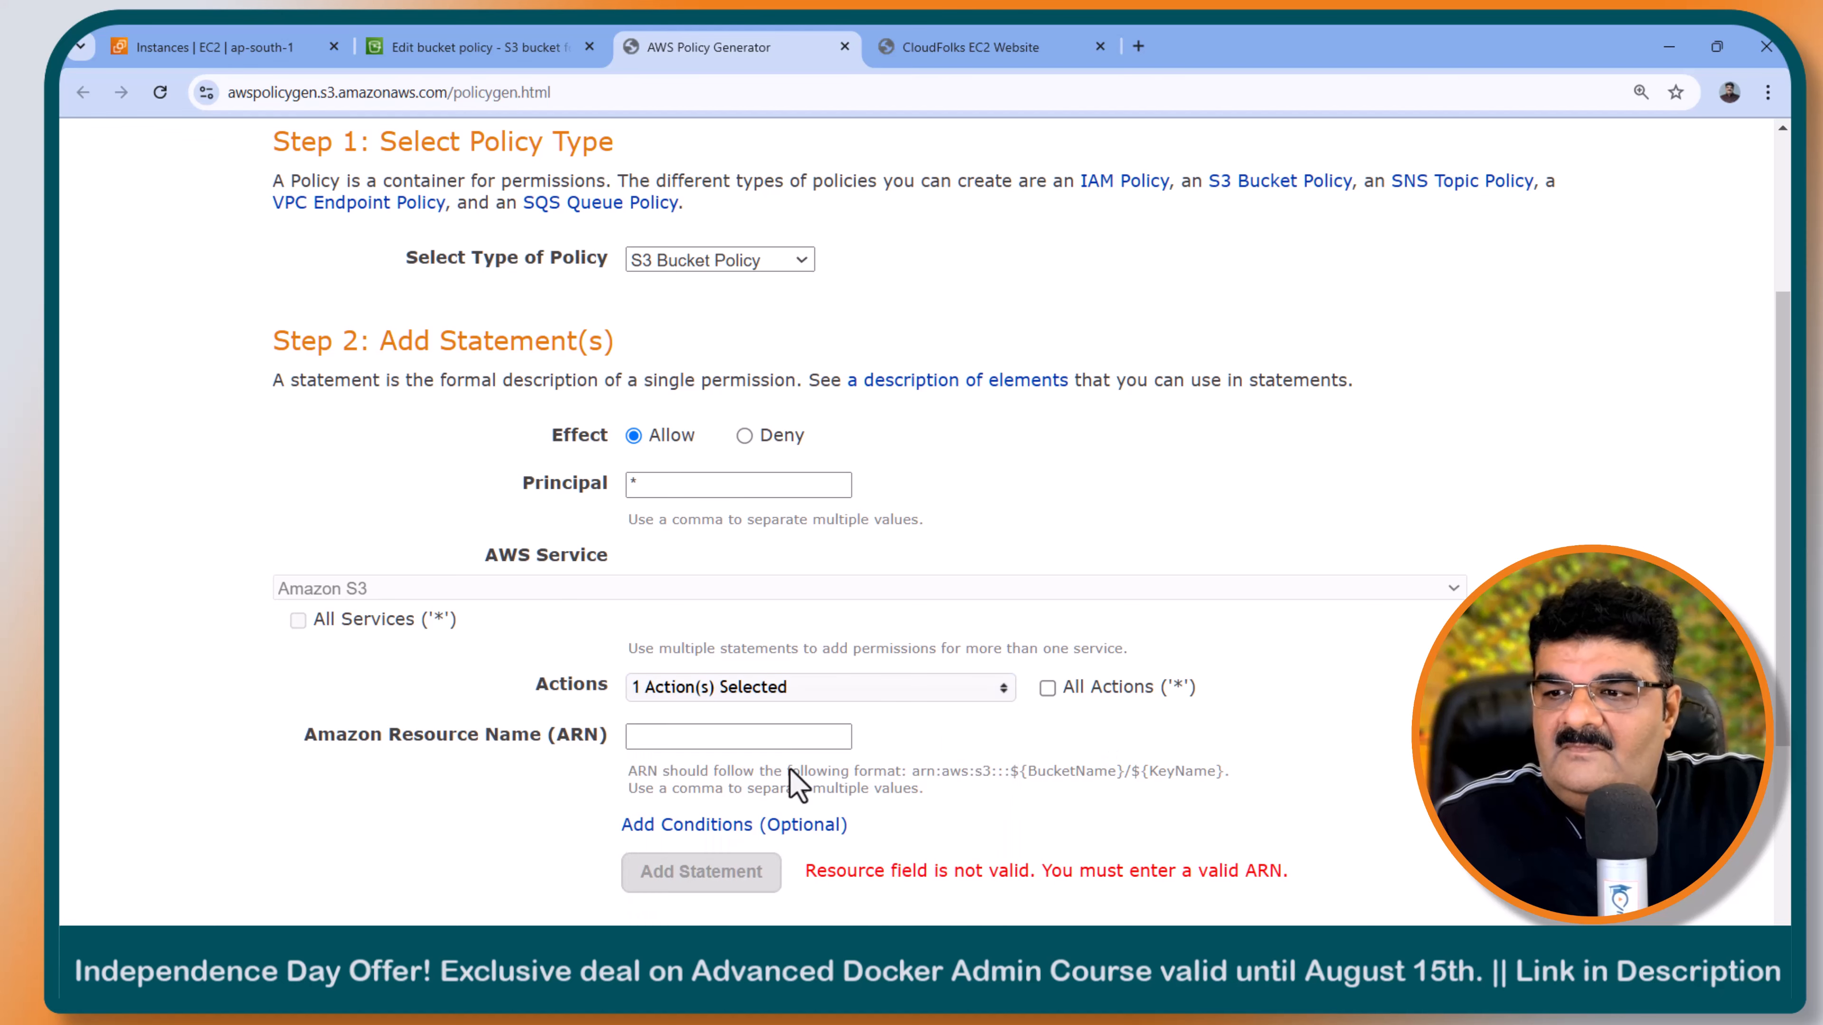
- Copy the bucket ARN, enter it as arn:aws:s3:::folks-web/* in the policy generator, and add the statement
left_click(475, 47)
left_click(178, 461)
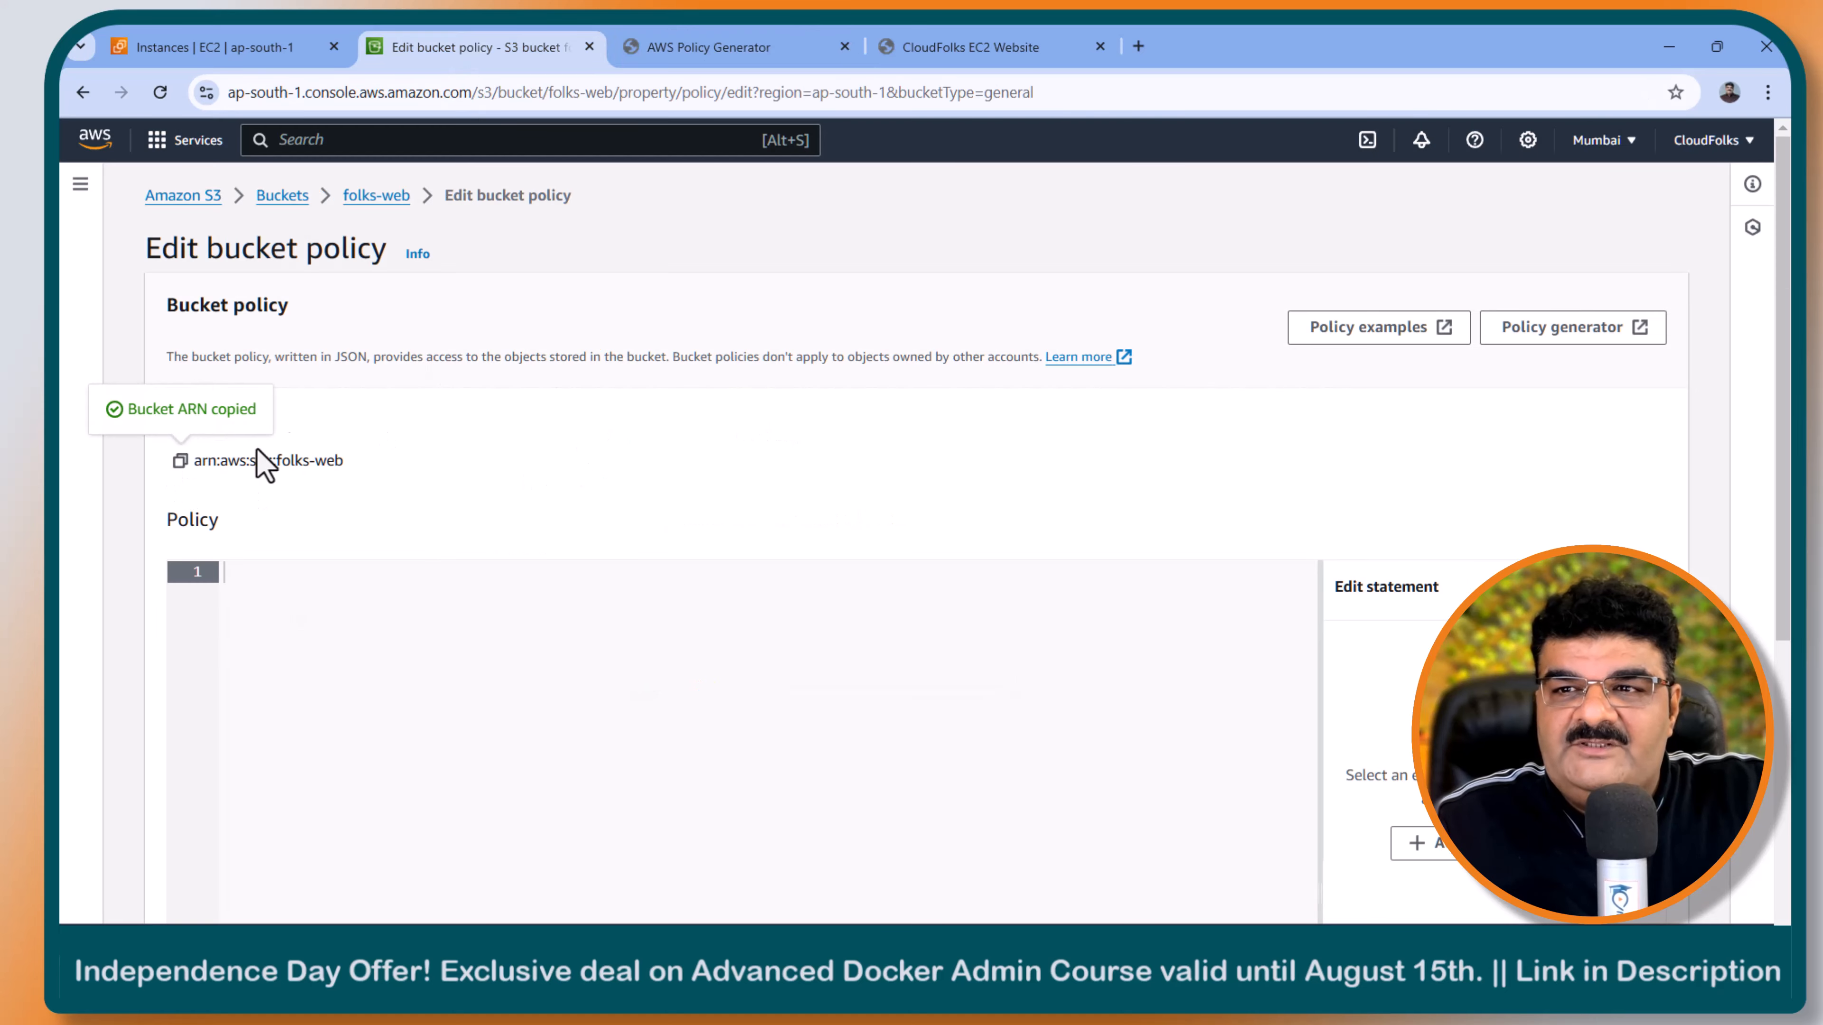
left_click(681, 47)
left_click(727, 736)
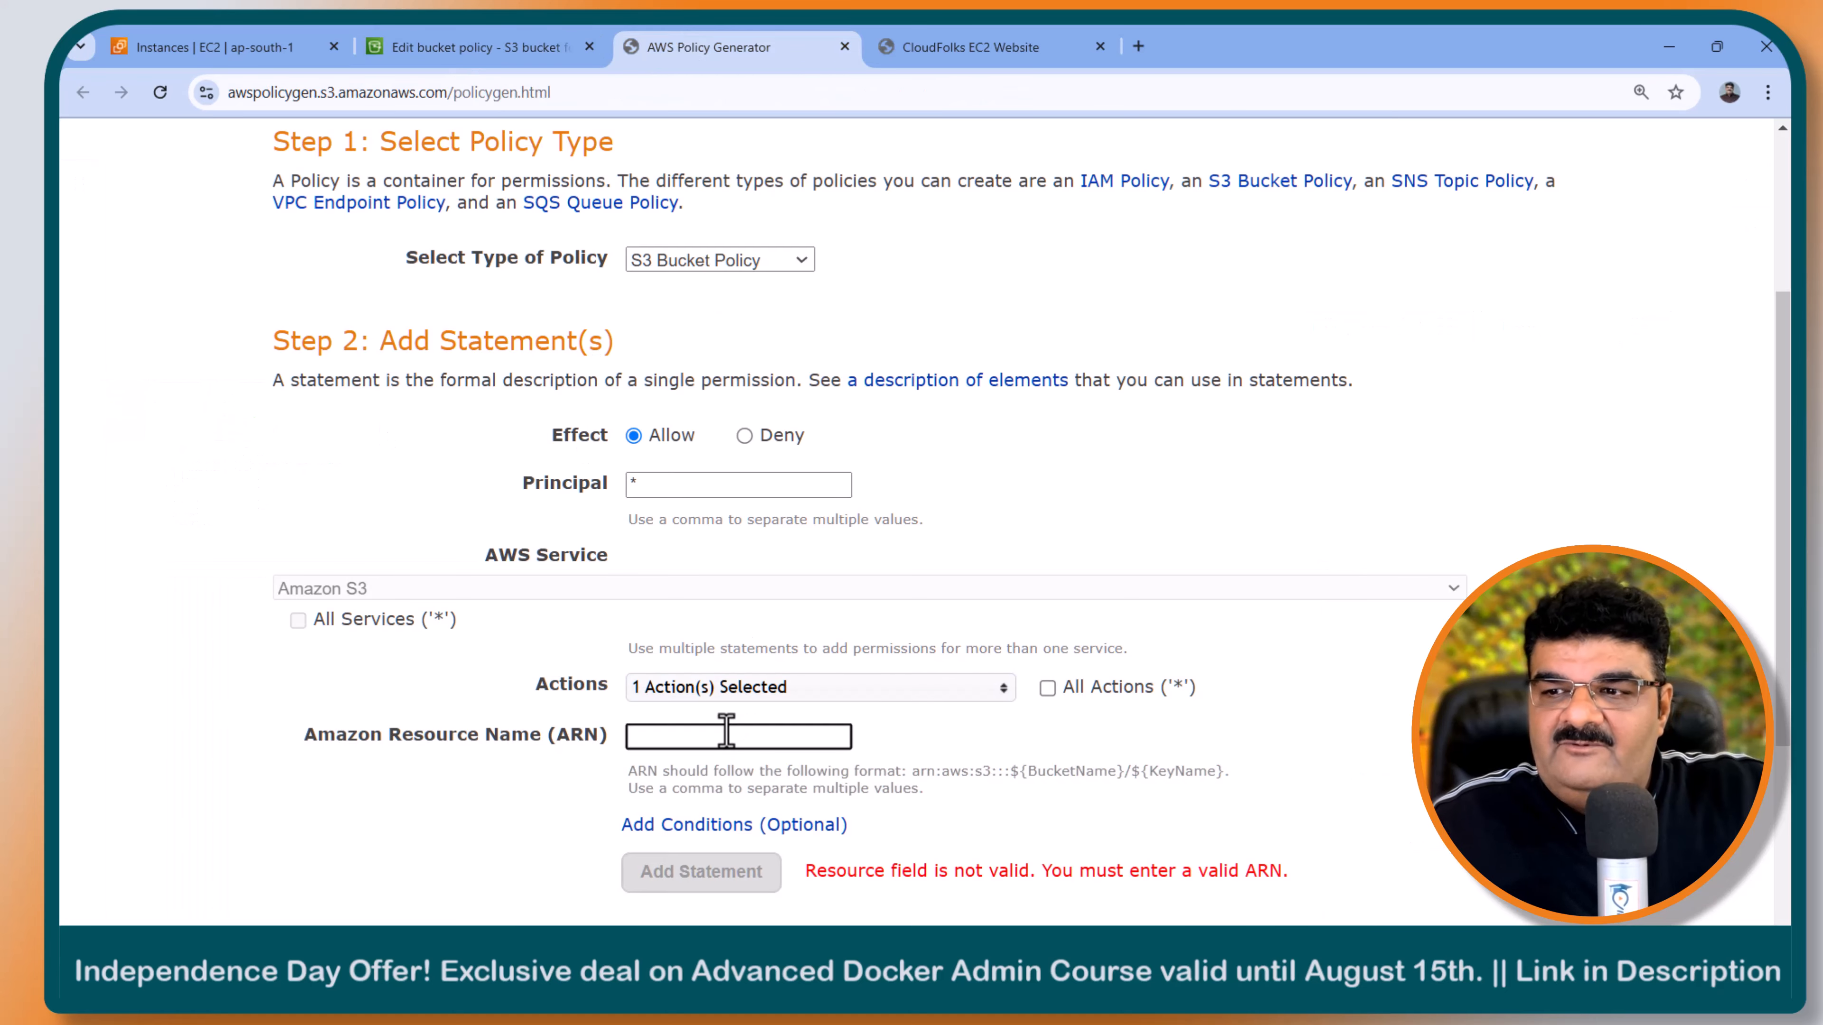
key("ctrl+v")
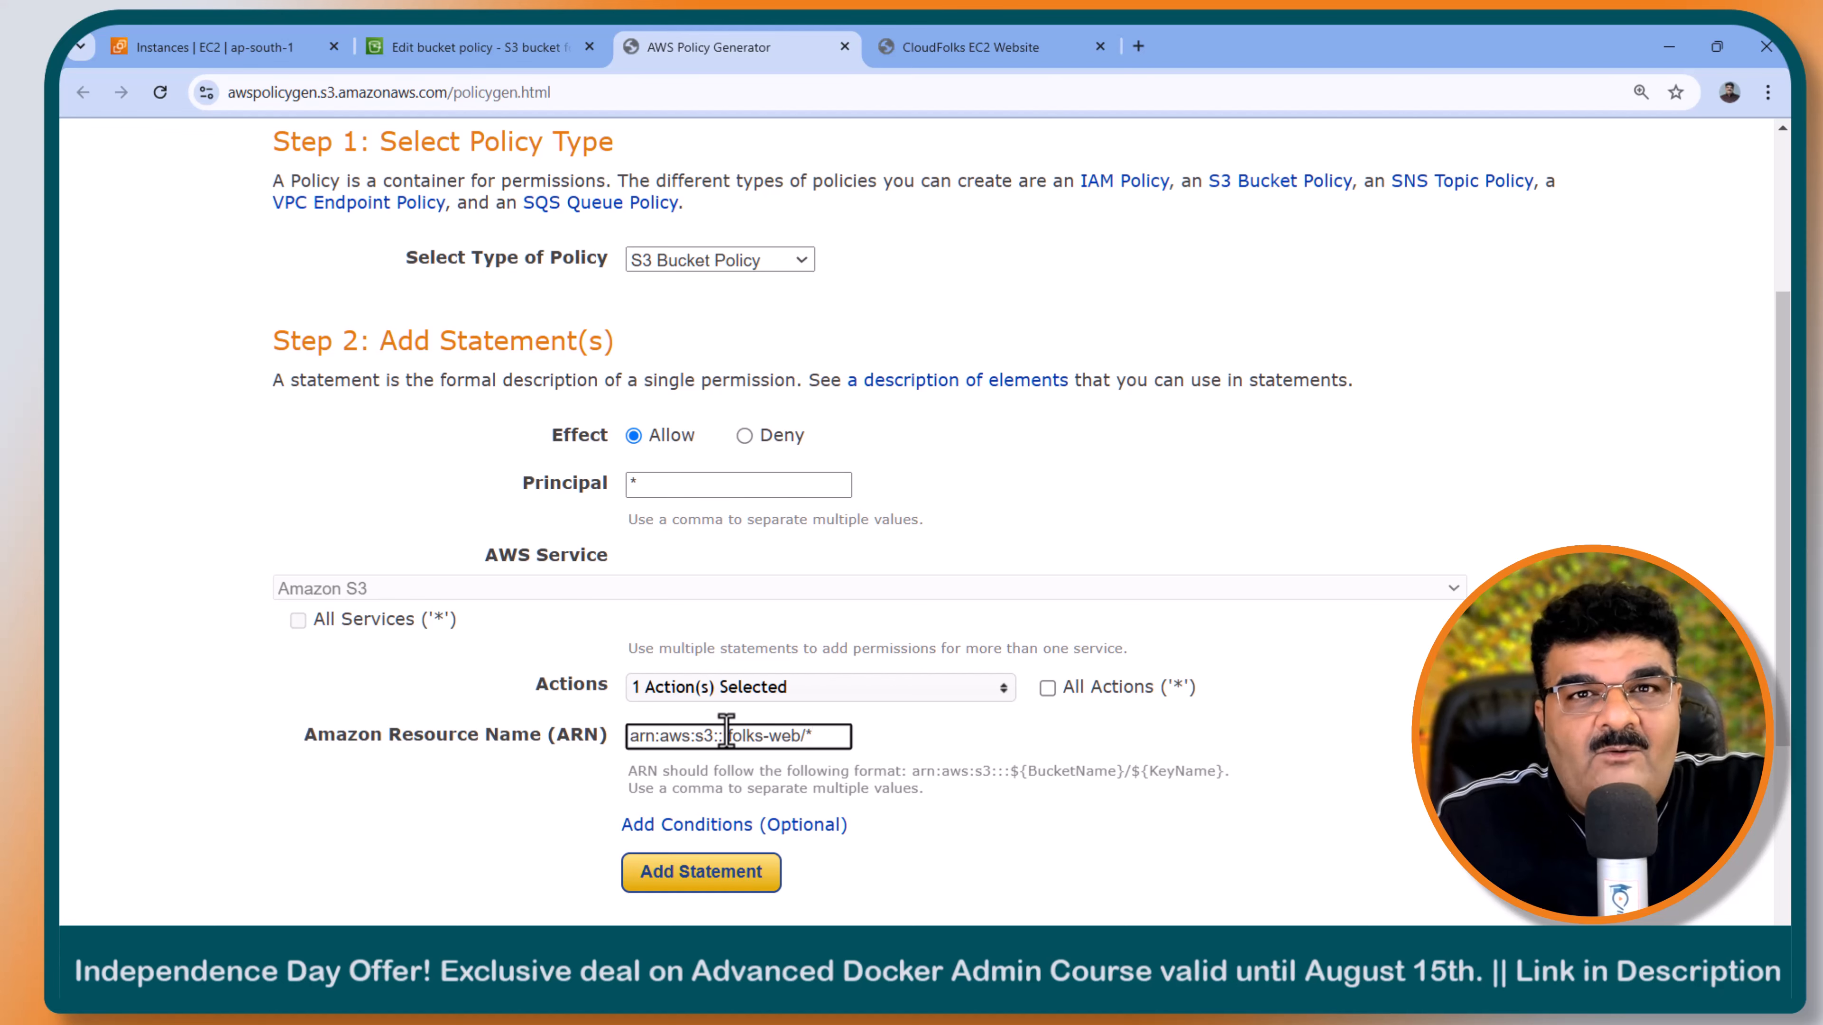
left_click(707, 872)
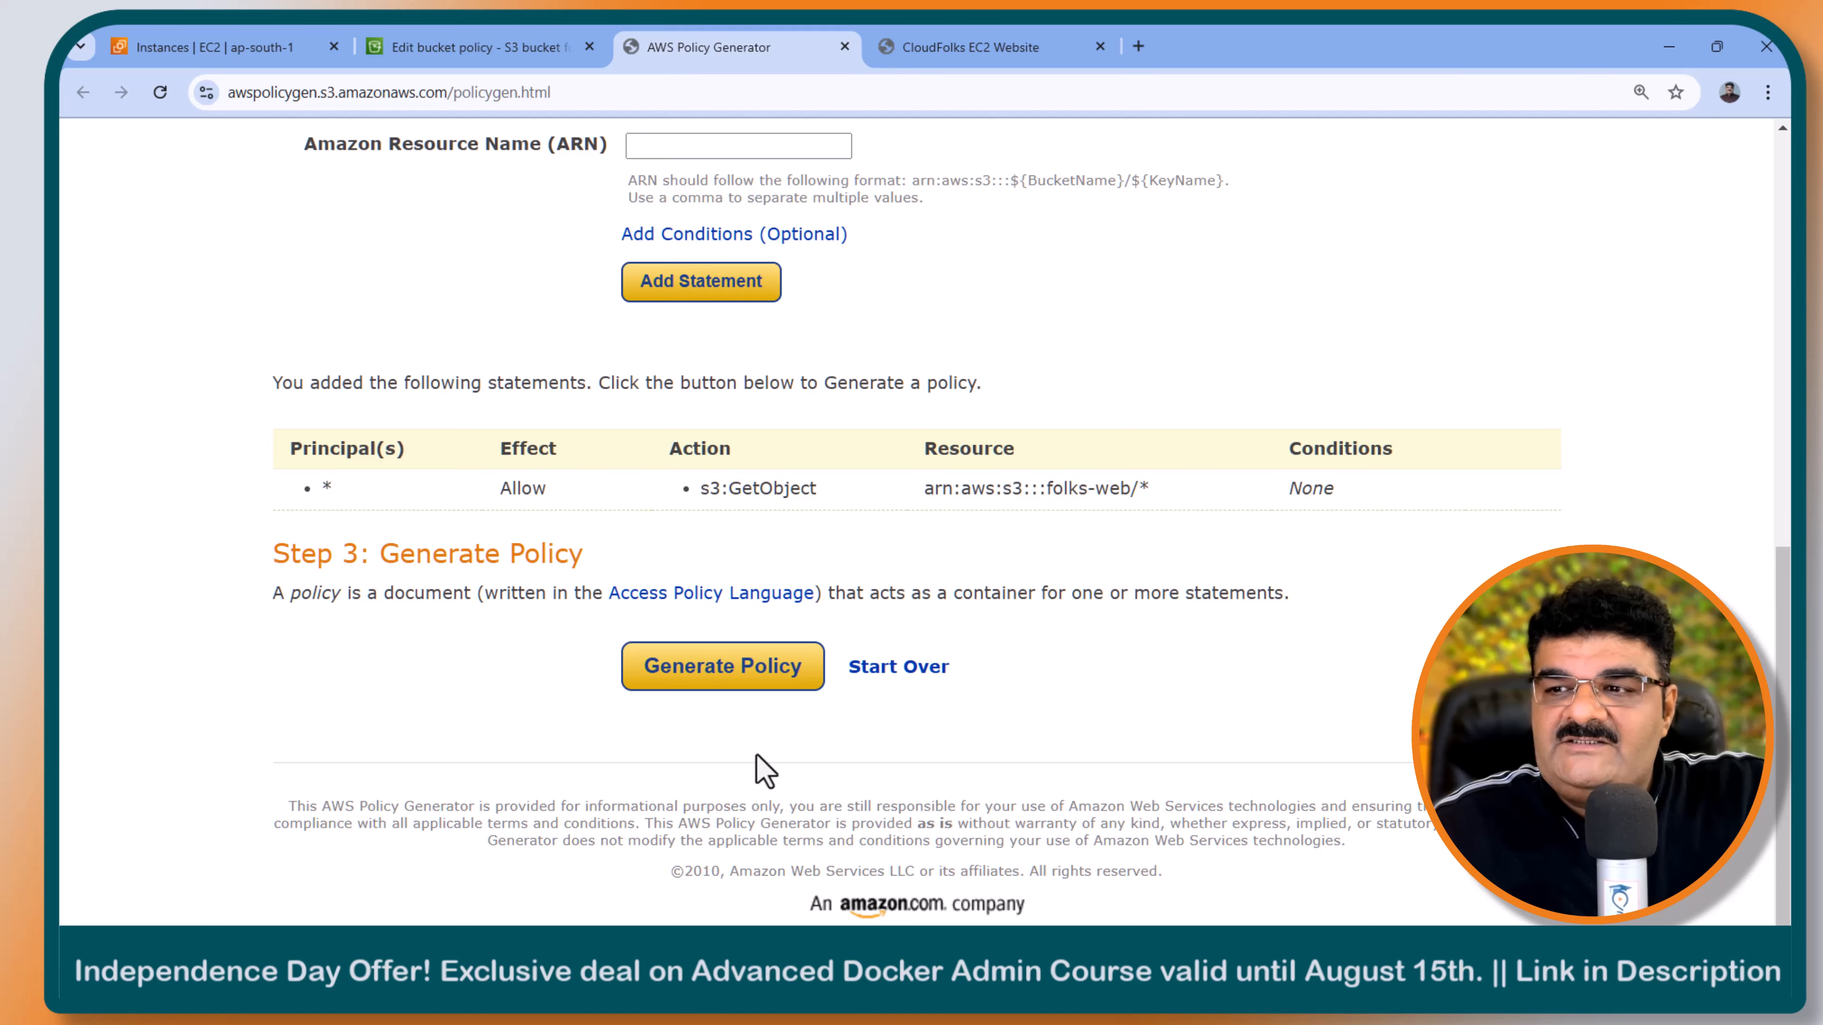
- Generate the policy and copy its JSON into the policy editor of the folks-web bucket
left_click(686, 664)
left_click_drag(425, 643, 322, 323)
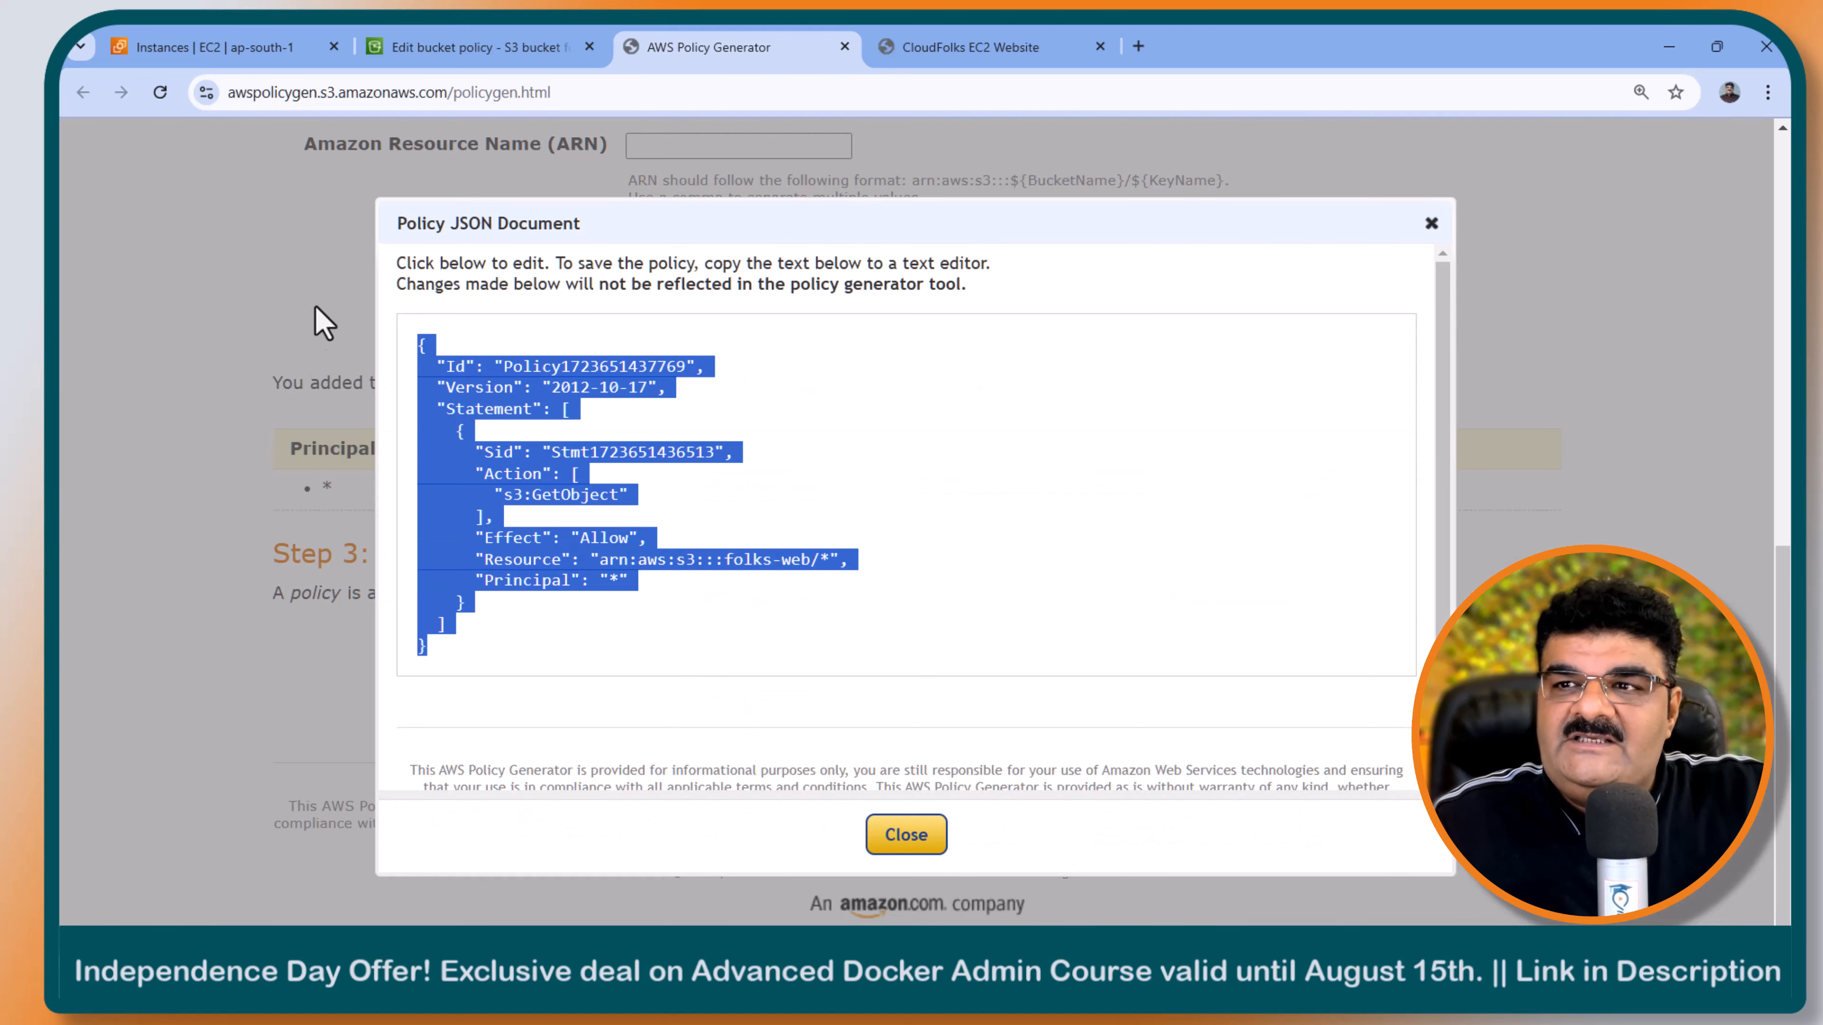
left_click(457, 46)
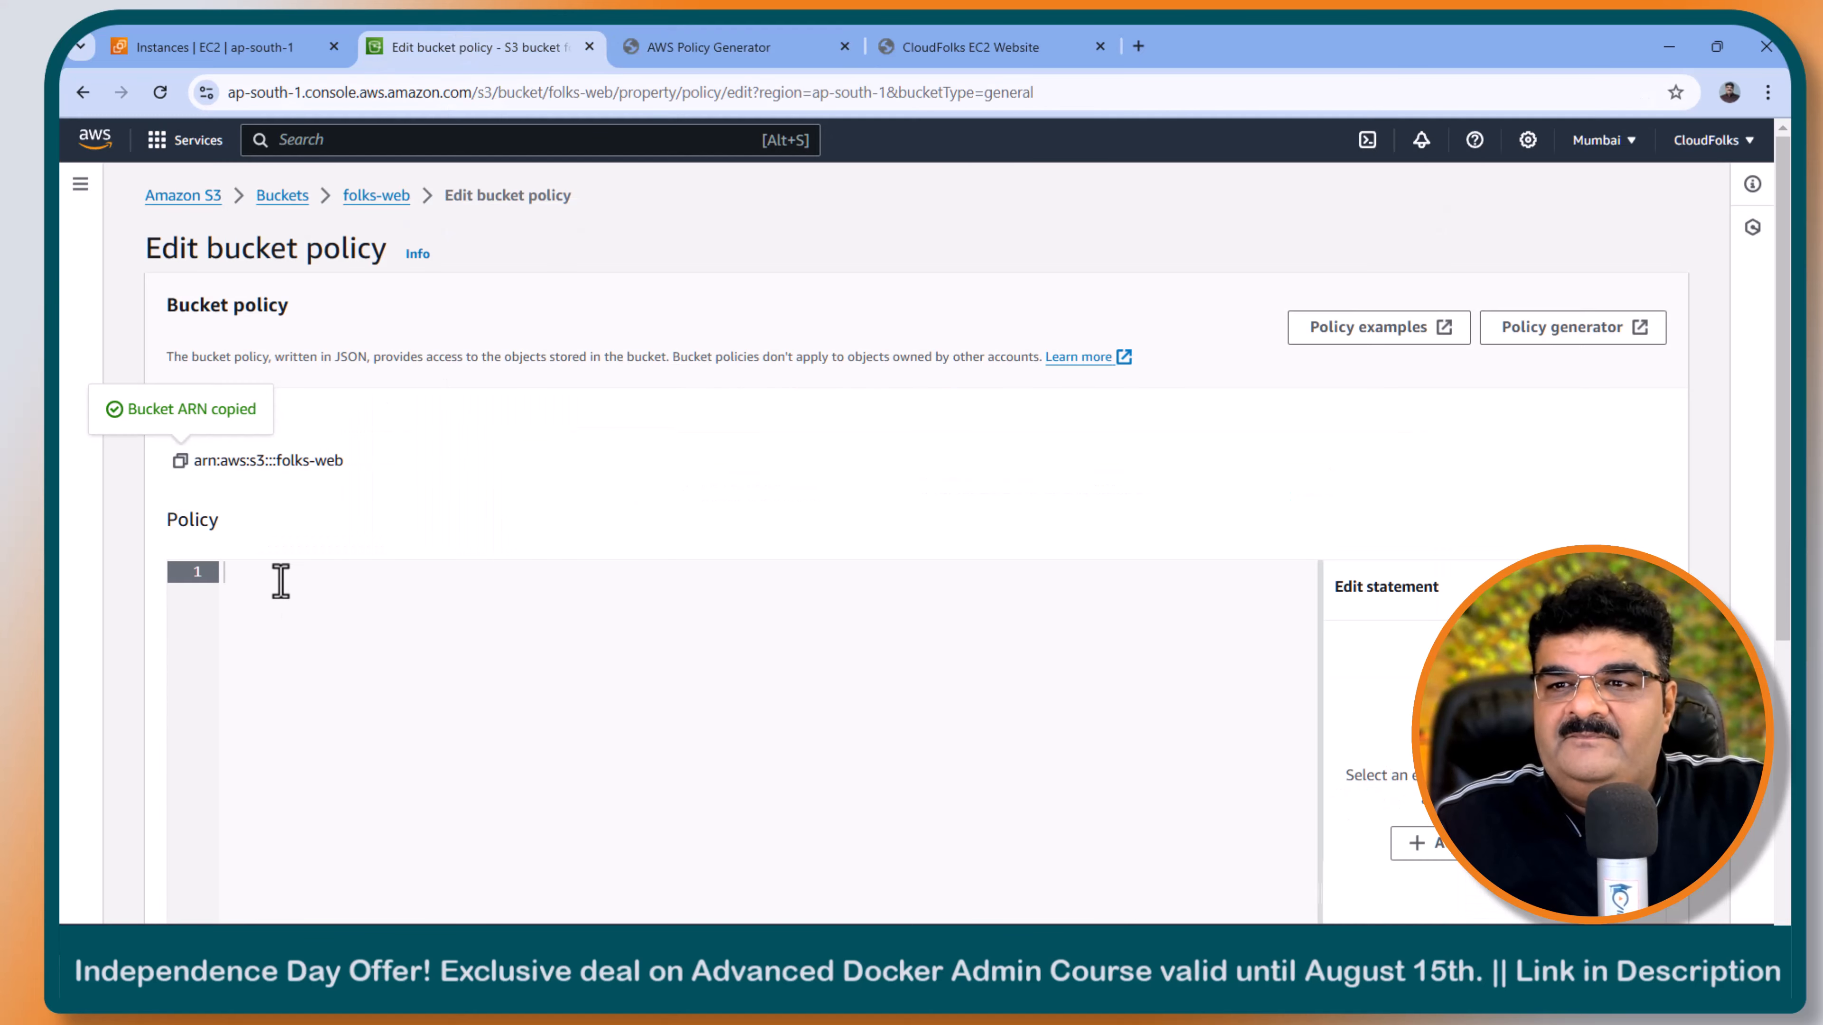
key("ctrl+v")
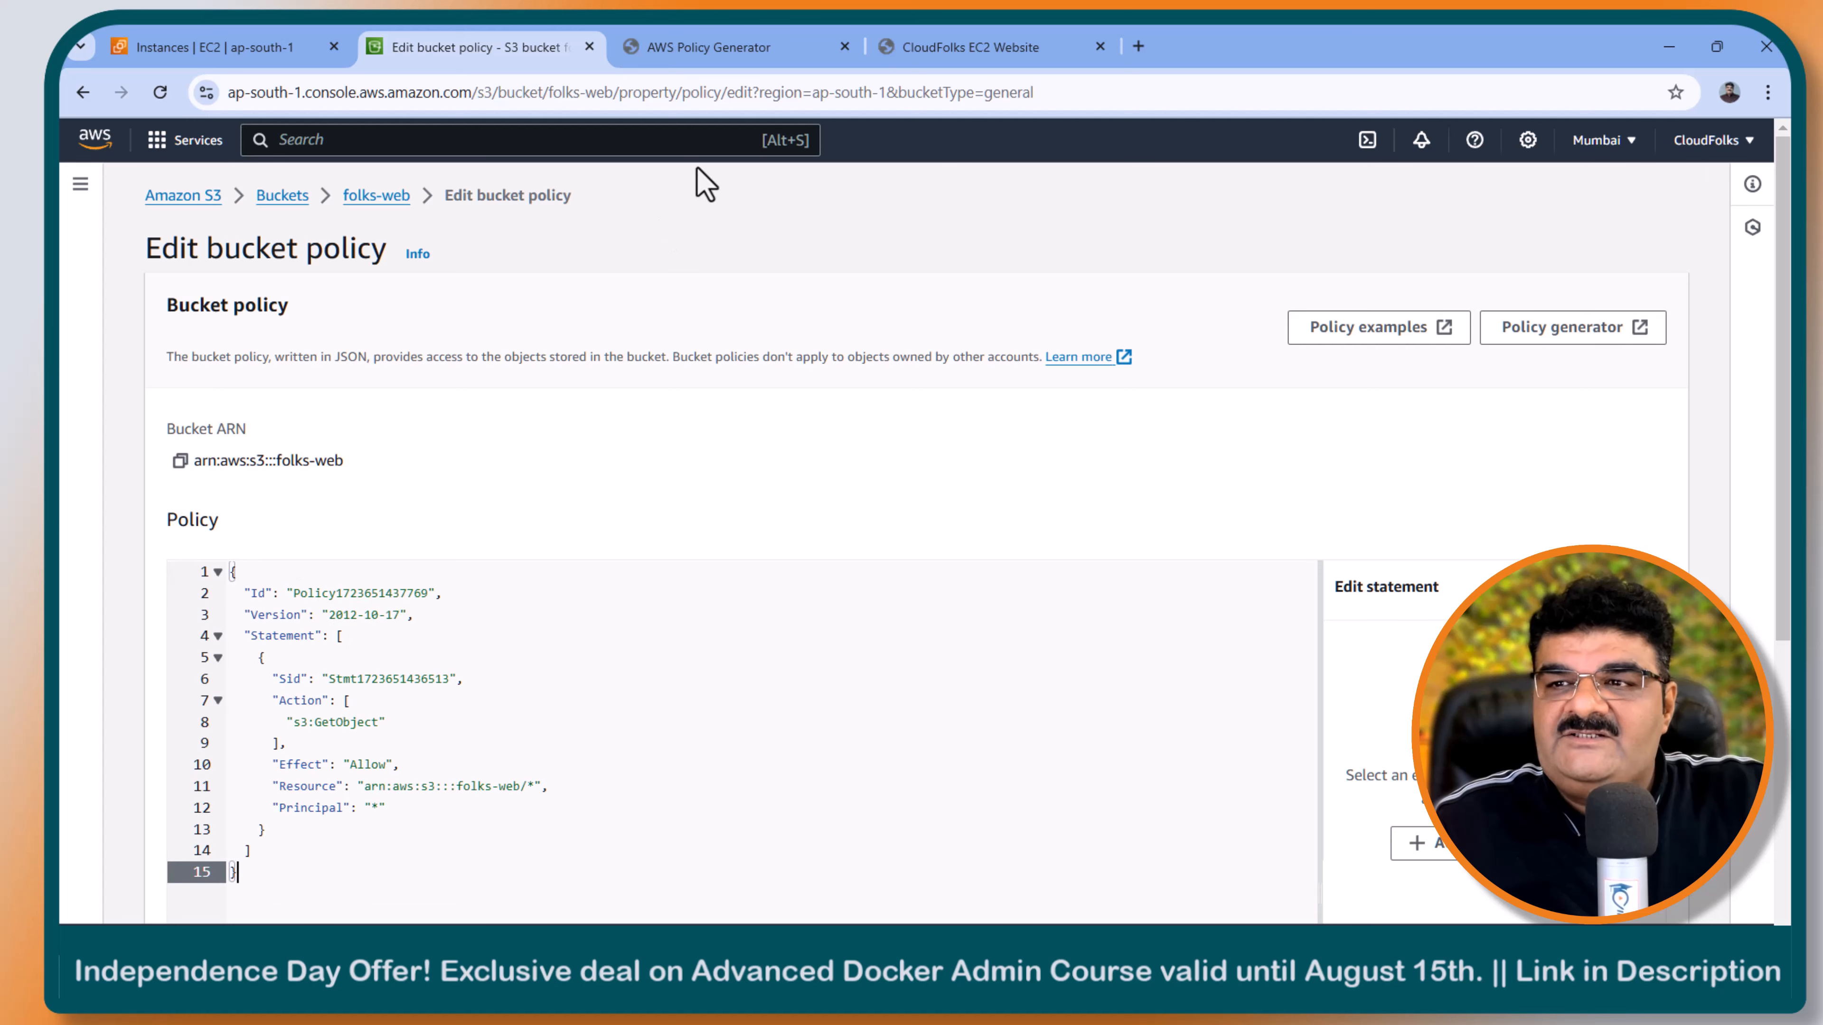
- Close the AWS Policy Generator page and save the folks-web bucket policy
left_click(845, 46)
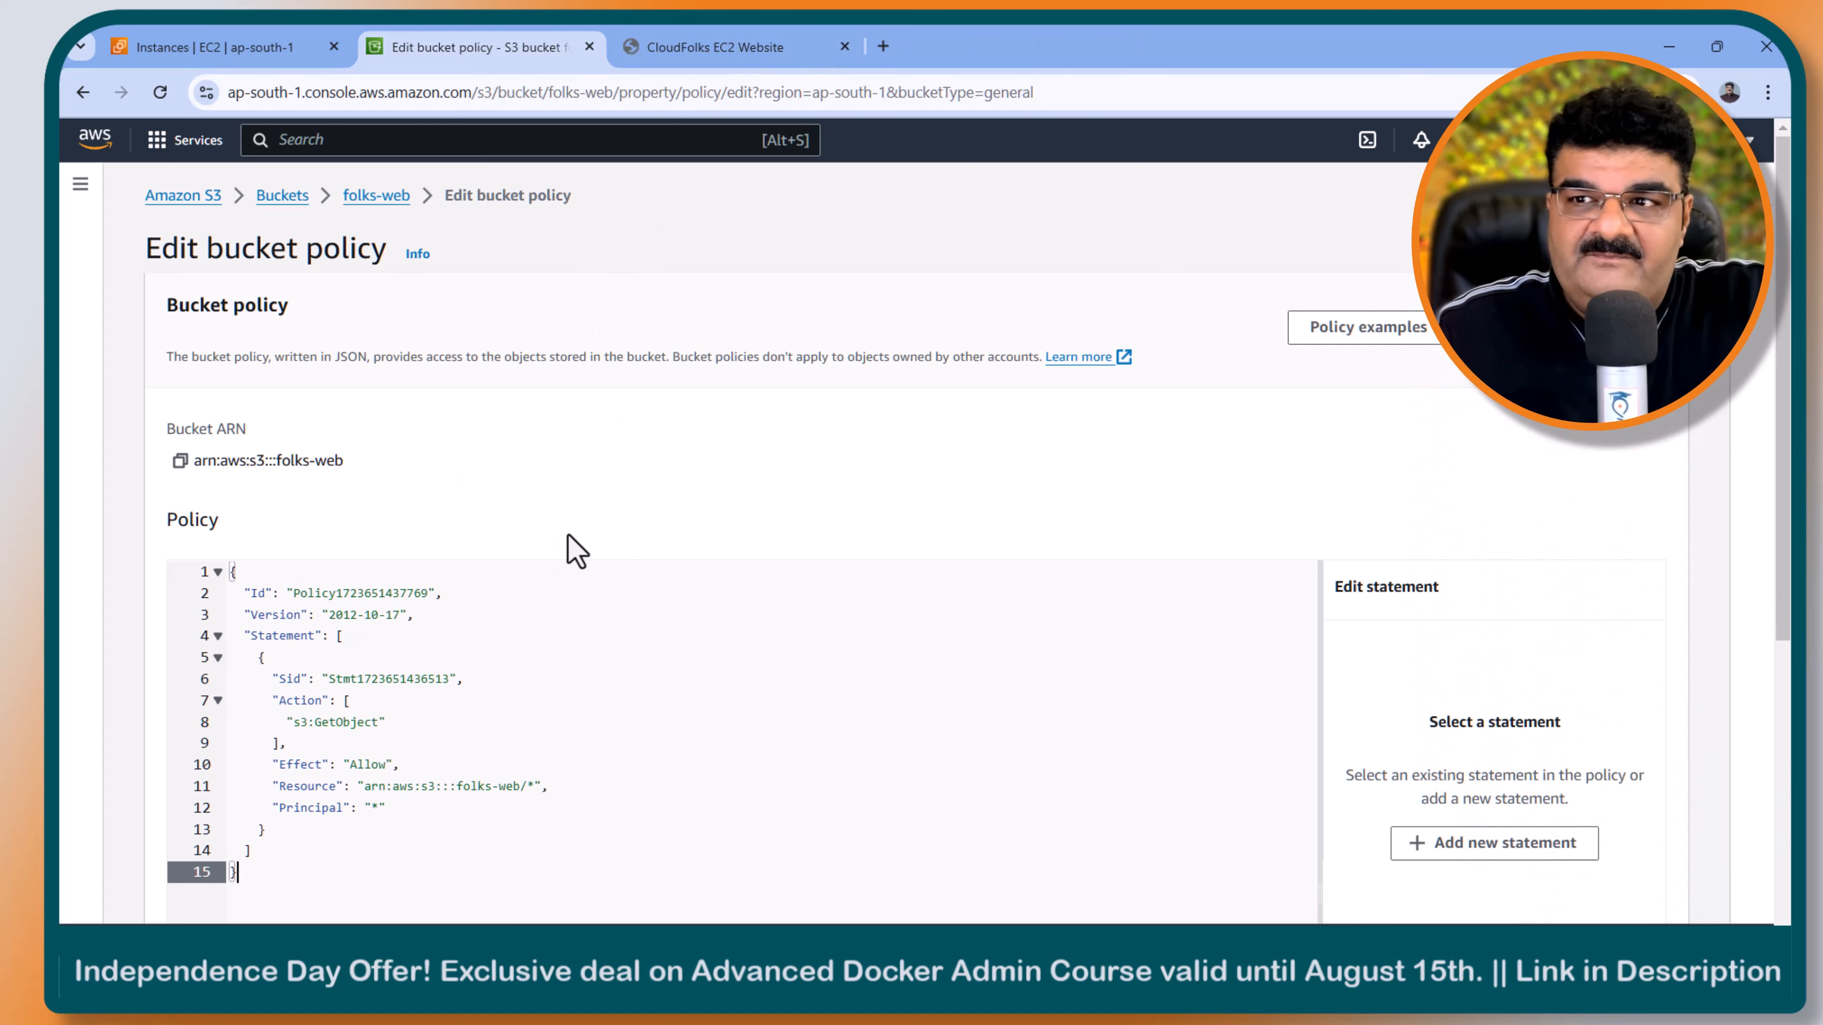
scroll(574, 551, "down", 6)
left_click(1589, 889)
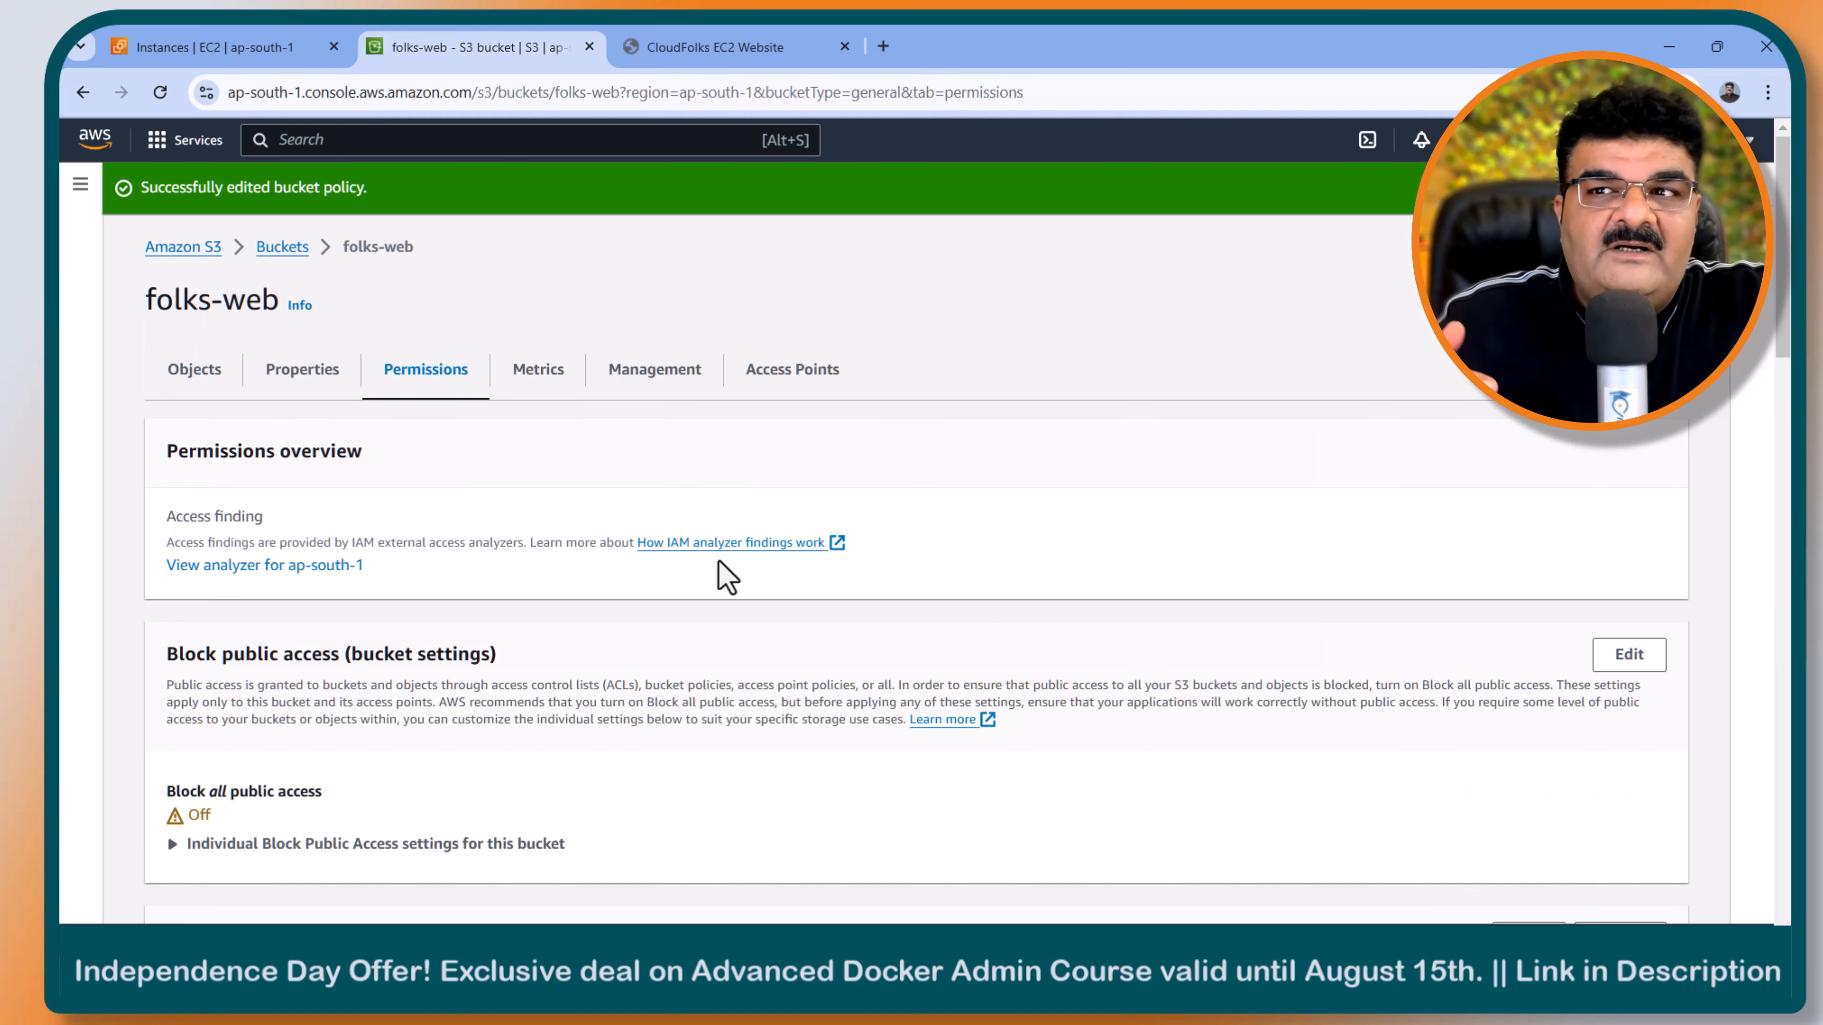
- Enable static website hosting for the folks-web bucket with index.html as the index document and save the changes
left_click(316, 391)
scroll(316, 389, "down", 15)
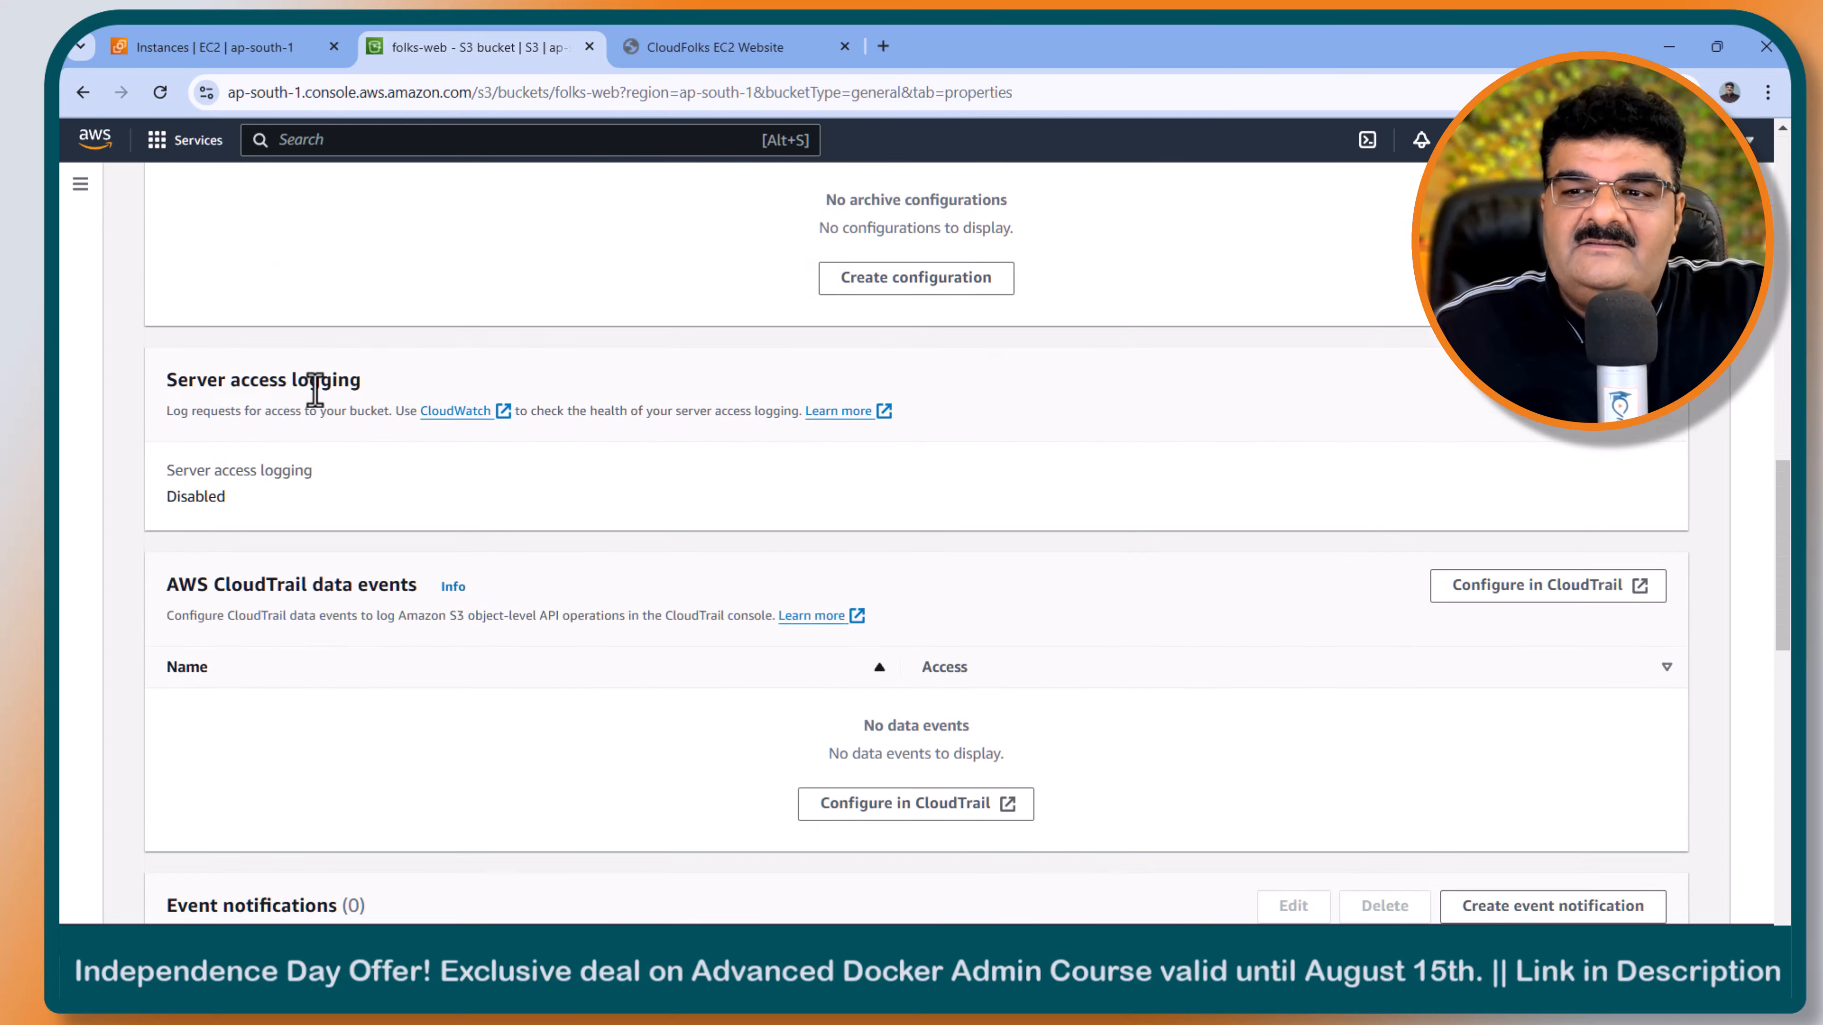
scroll(316, 391, "down", 3)
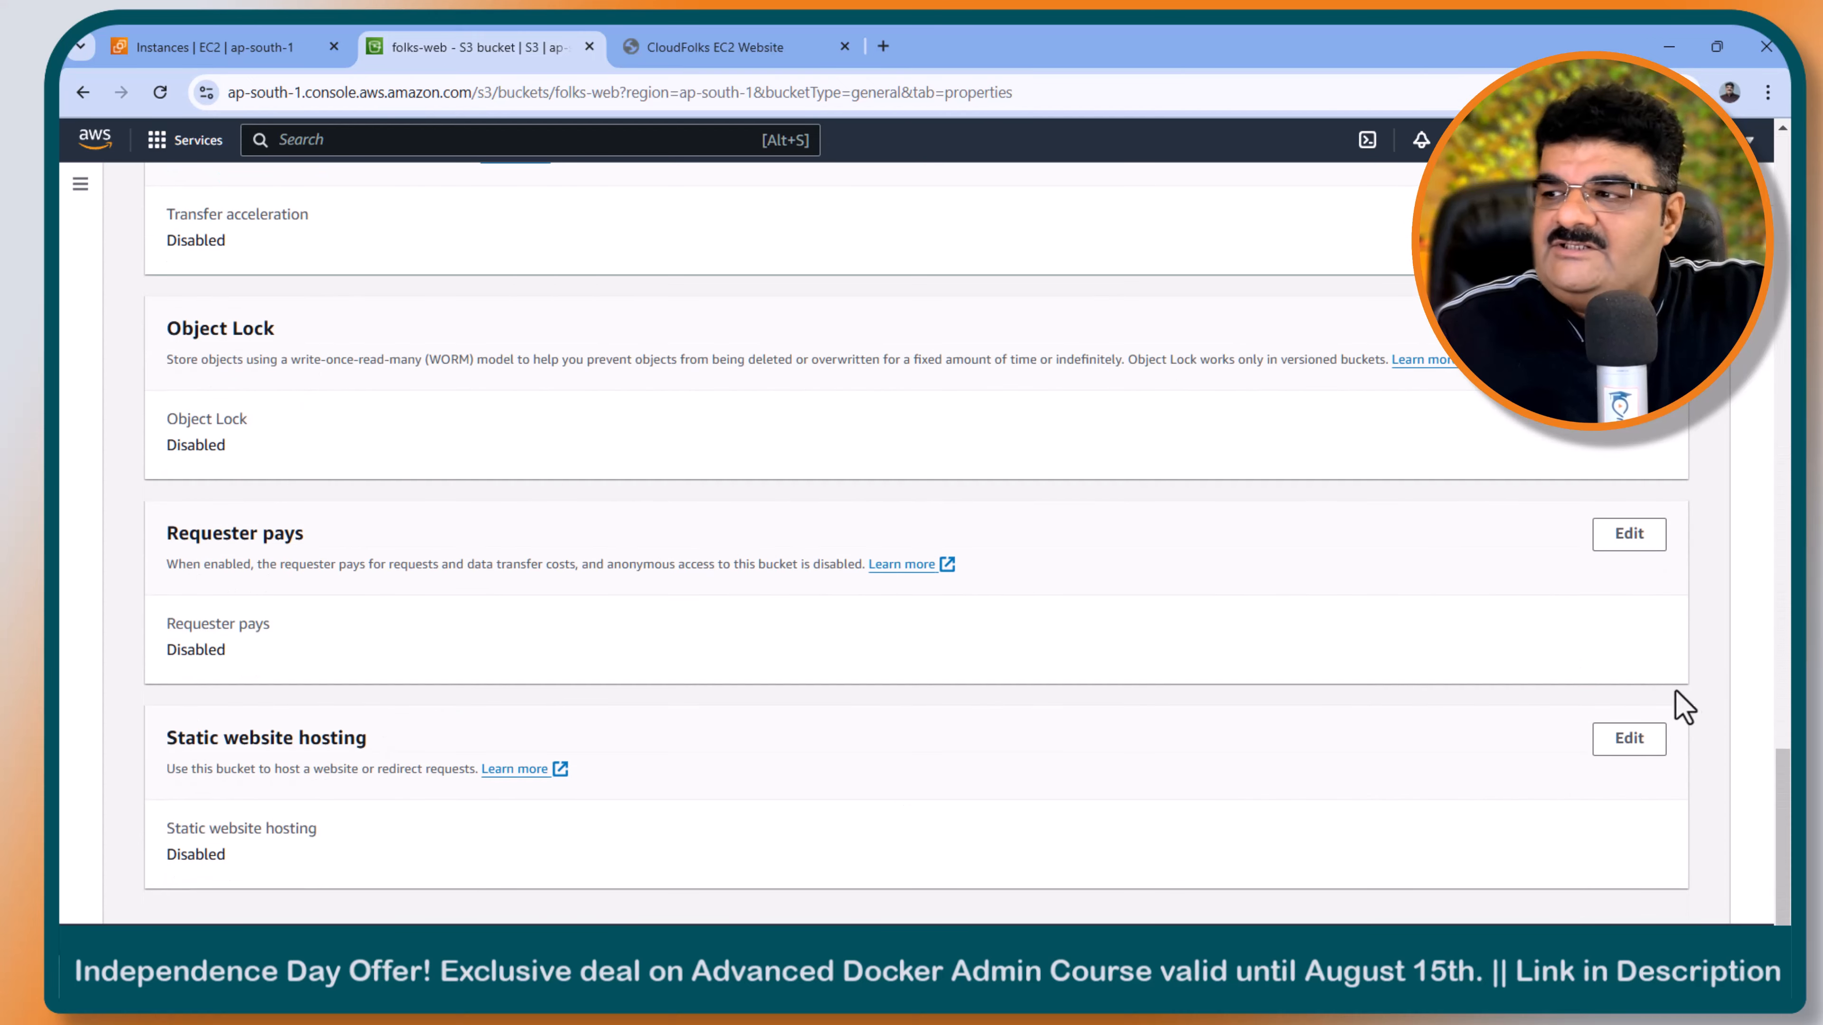
left_click(1629, 739)
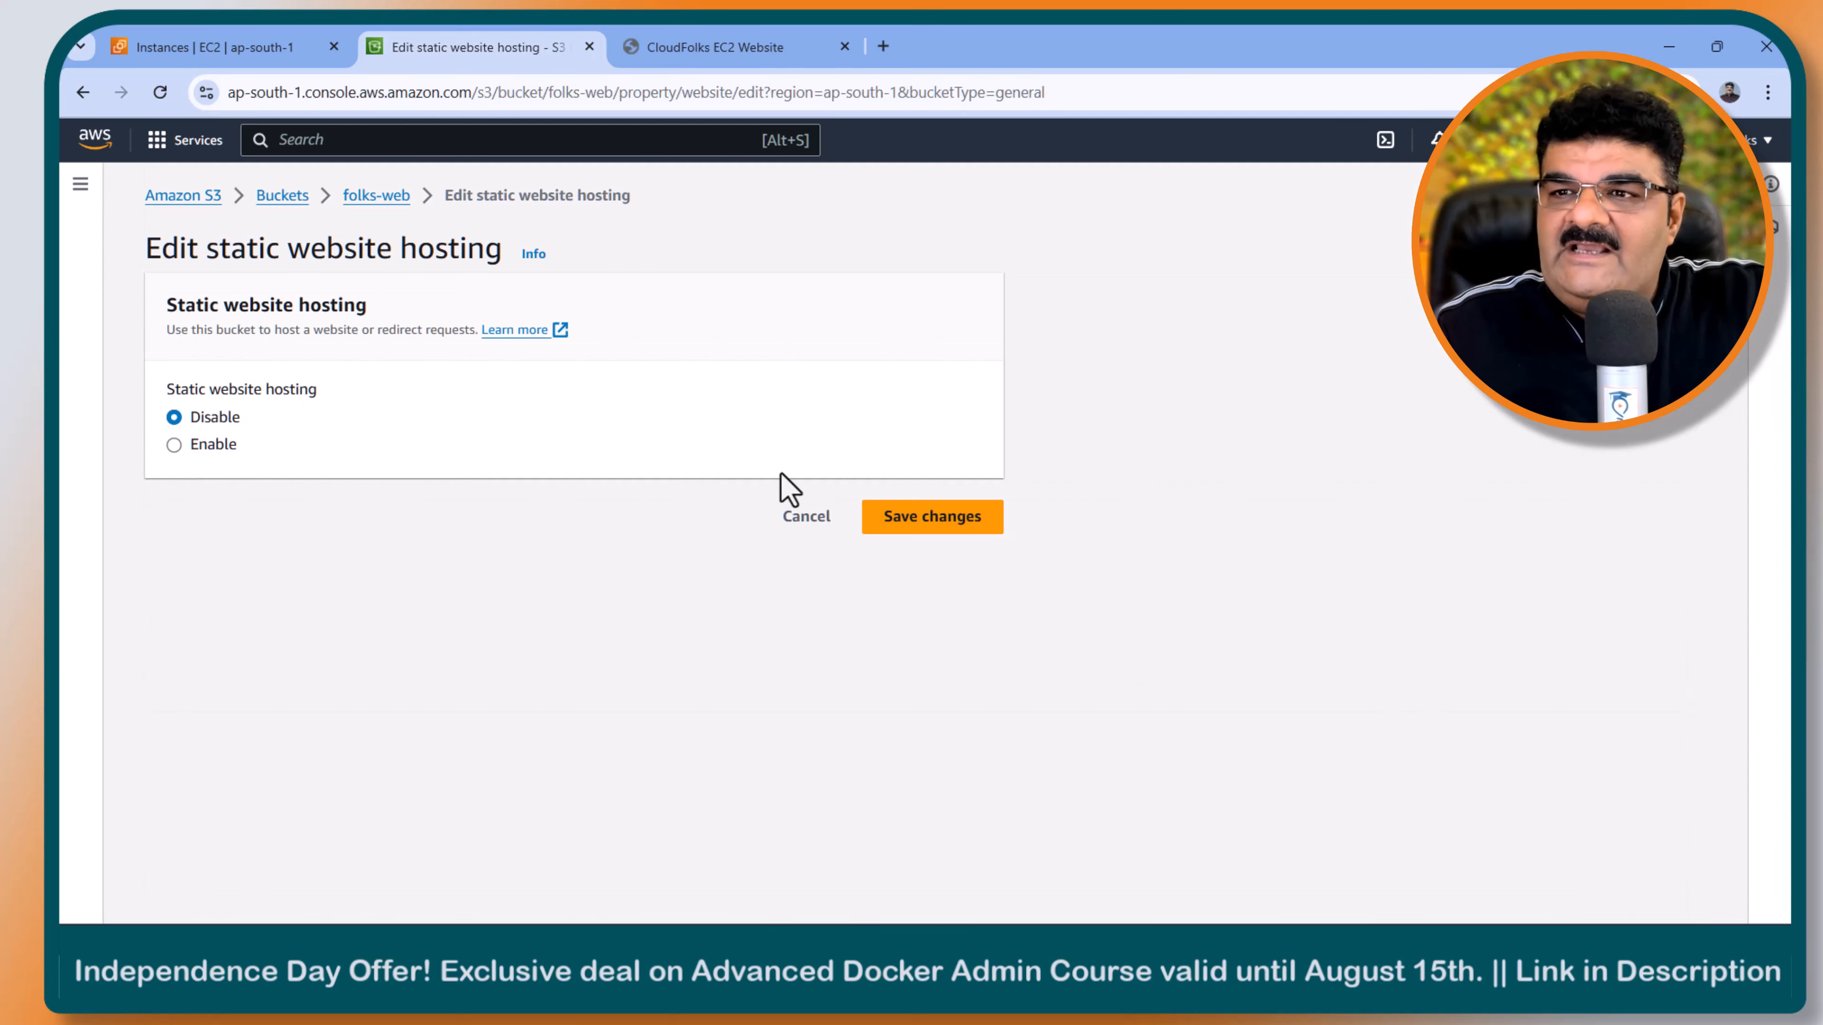
left_click(184, 448)
left_click(275, 797)
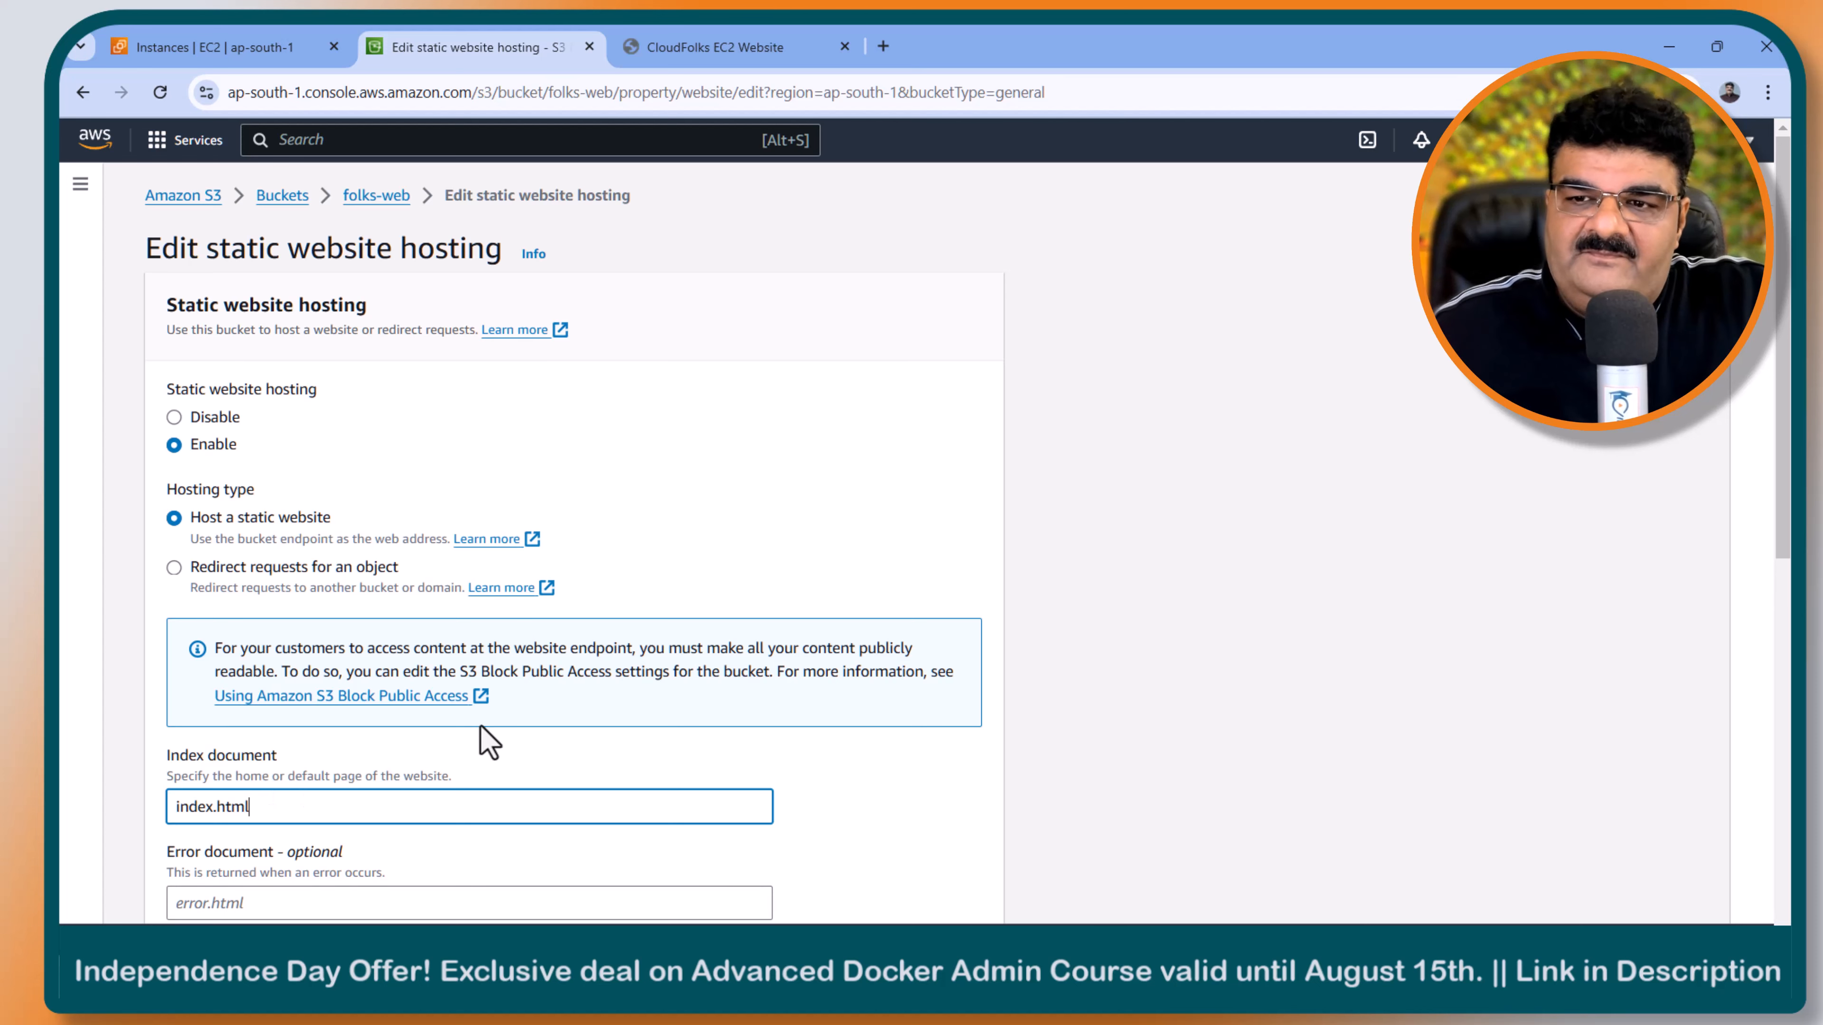
scroll(639, 766, "down", 10)
left_click(928, 891)
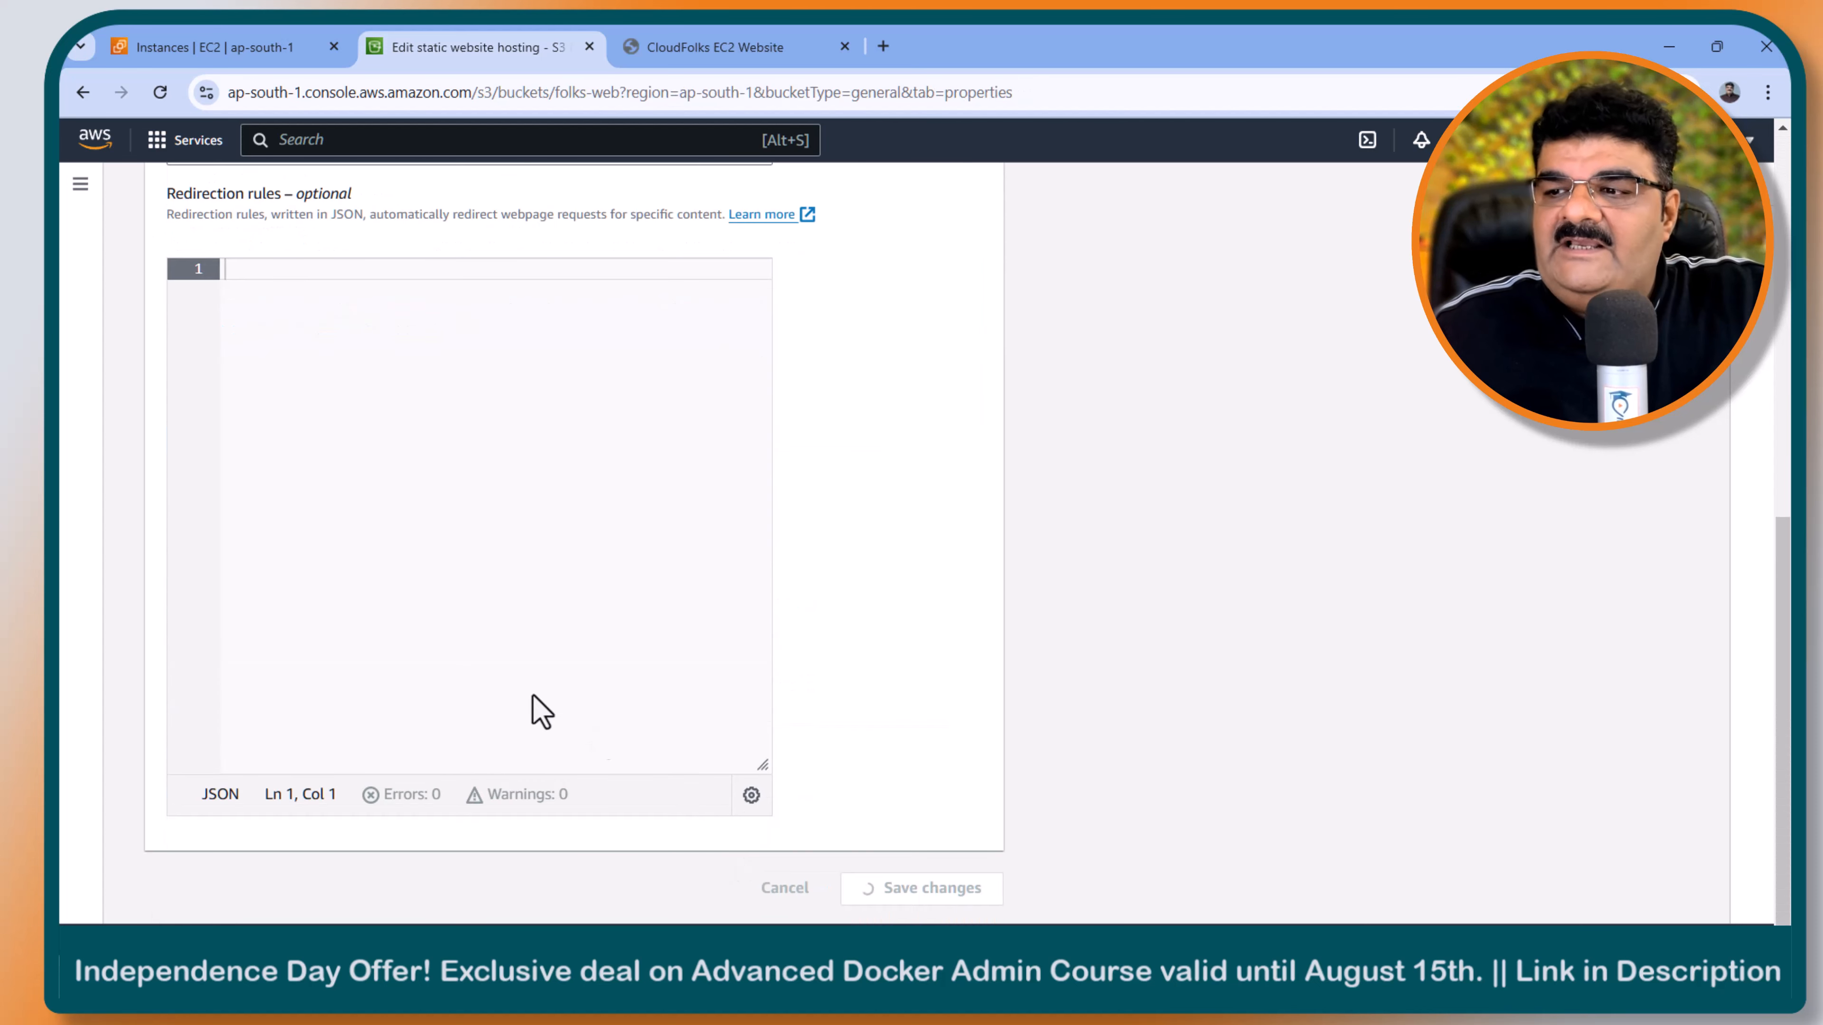
- Copy the bucket website endpoint from the static website hosting section of the folks-web properties
scroll(463, 668, "down", 15)
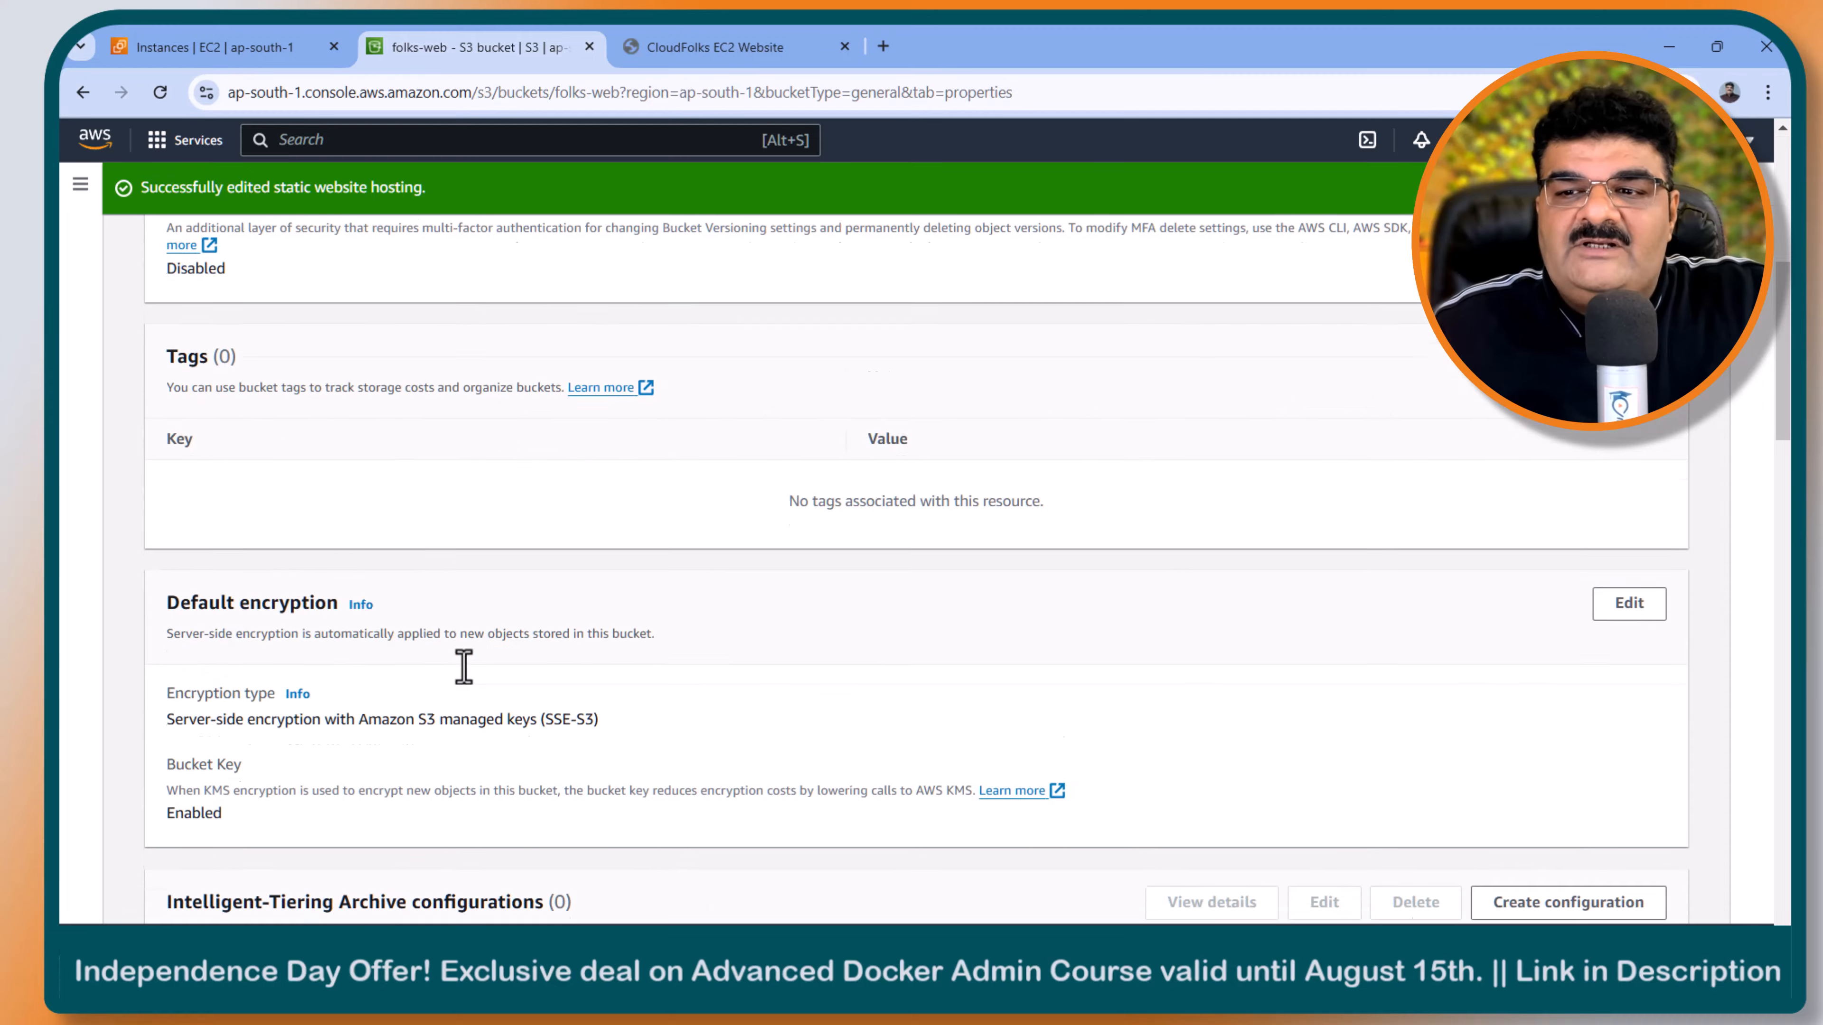
scroll(468, 682, "down", 10)
left_click(179, 850)
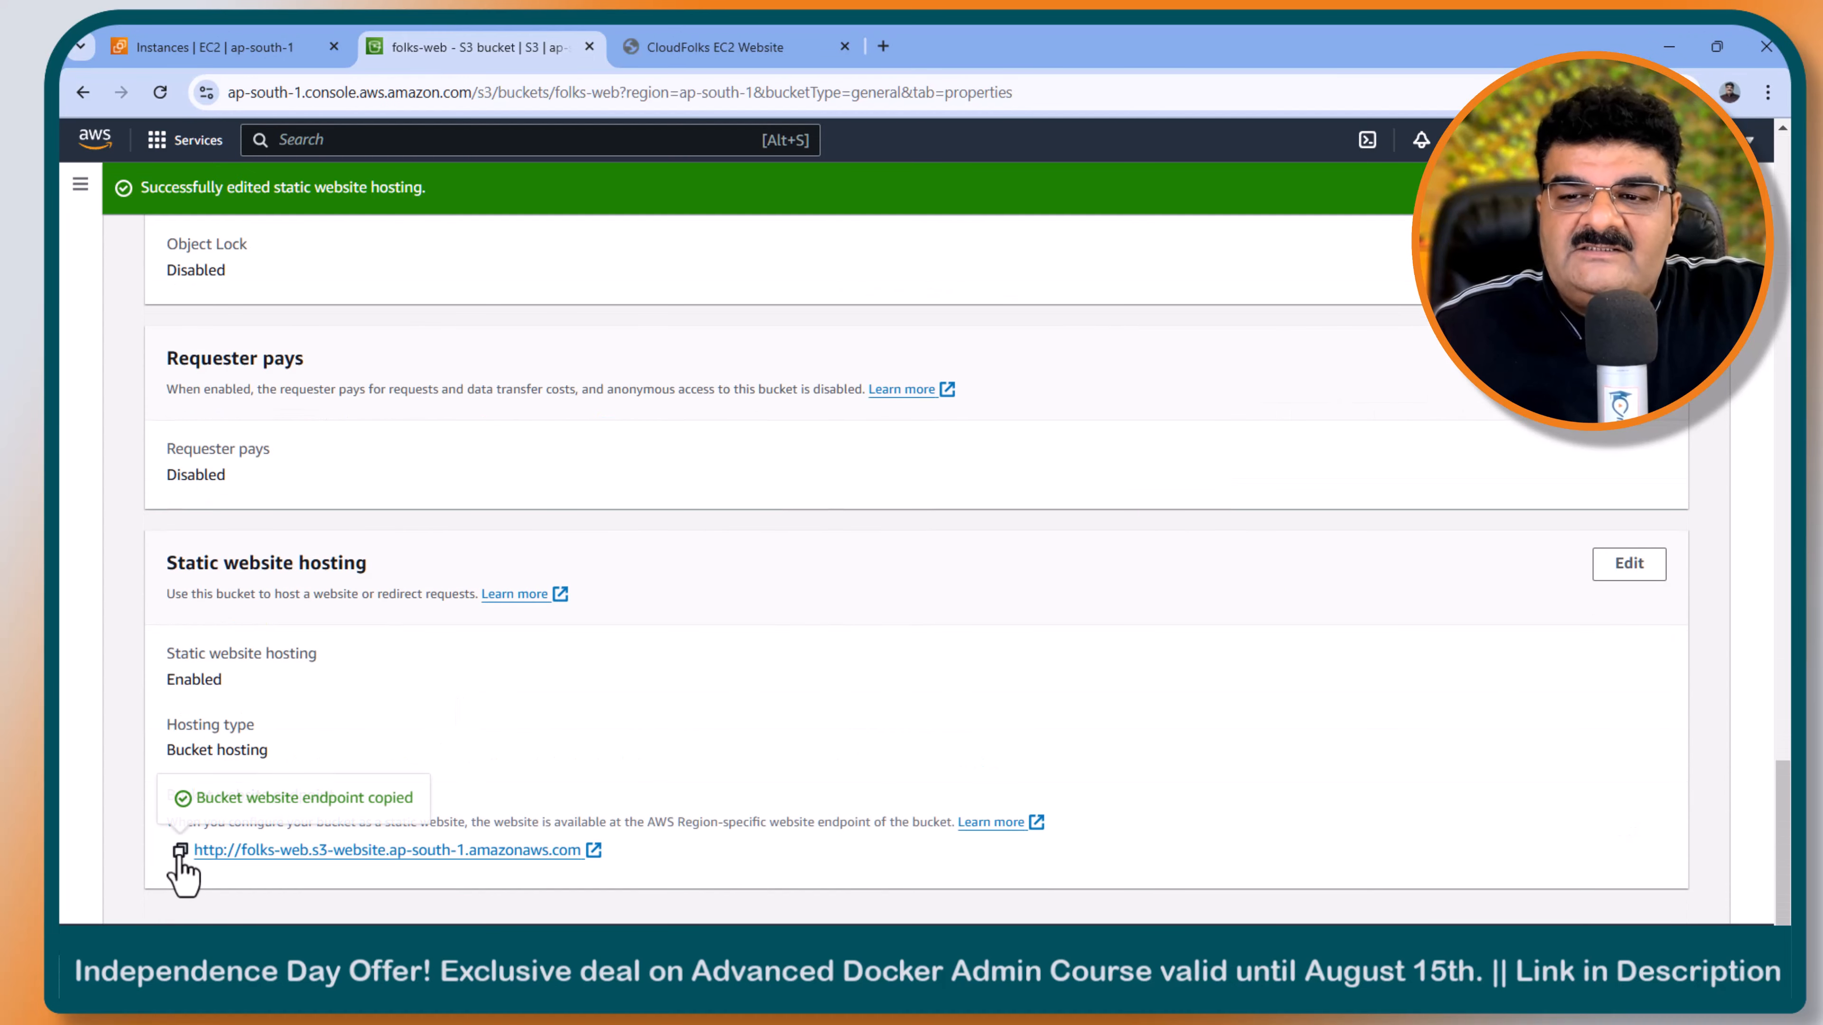
- Open the copied folks-web bucket website endpoint in a new browser tab
left_click(887, 47)
key("ctrl+v")
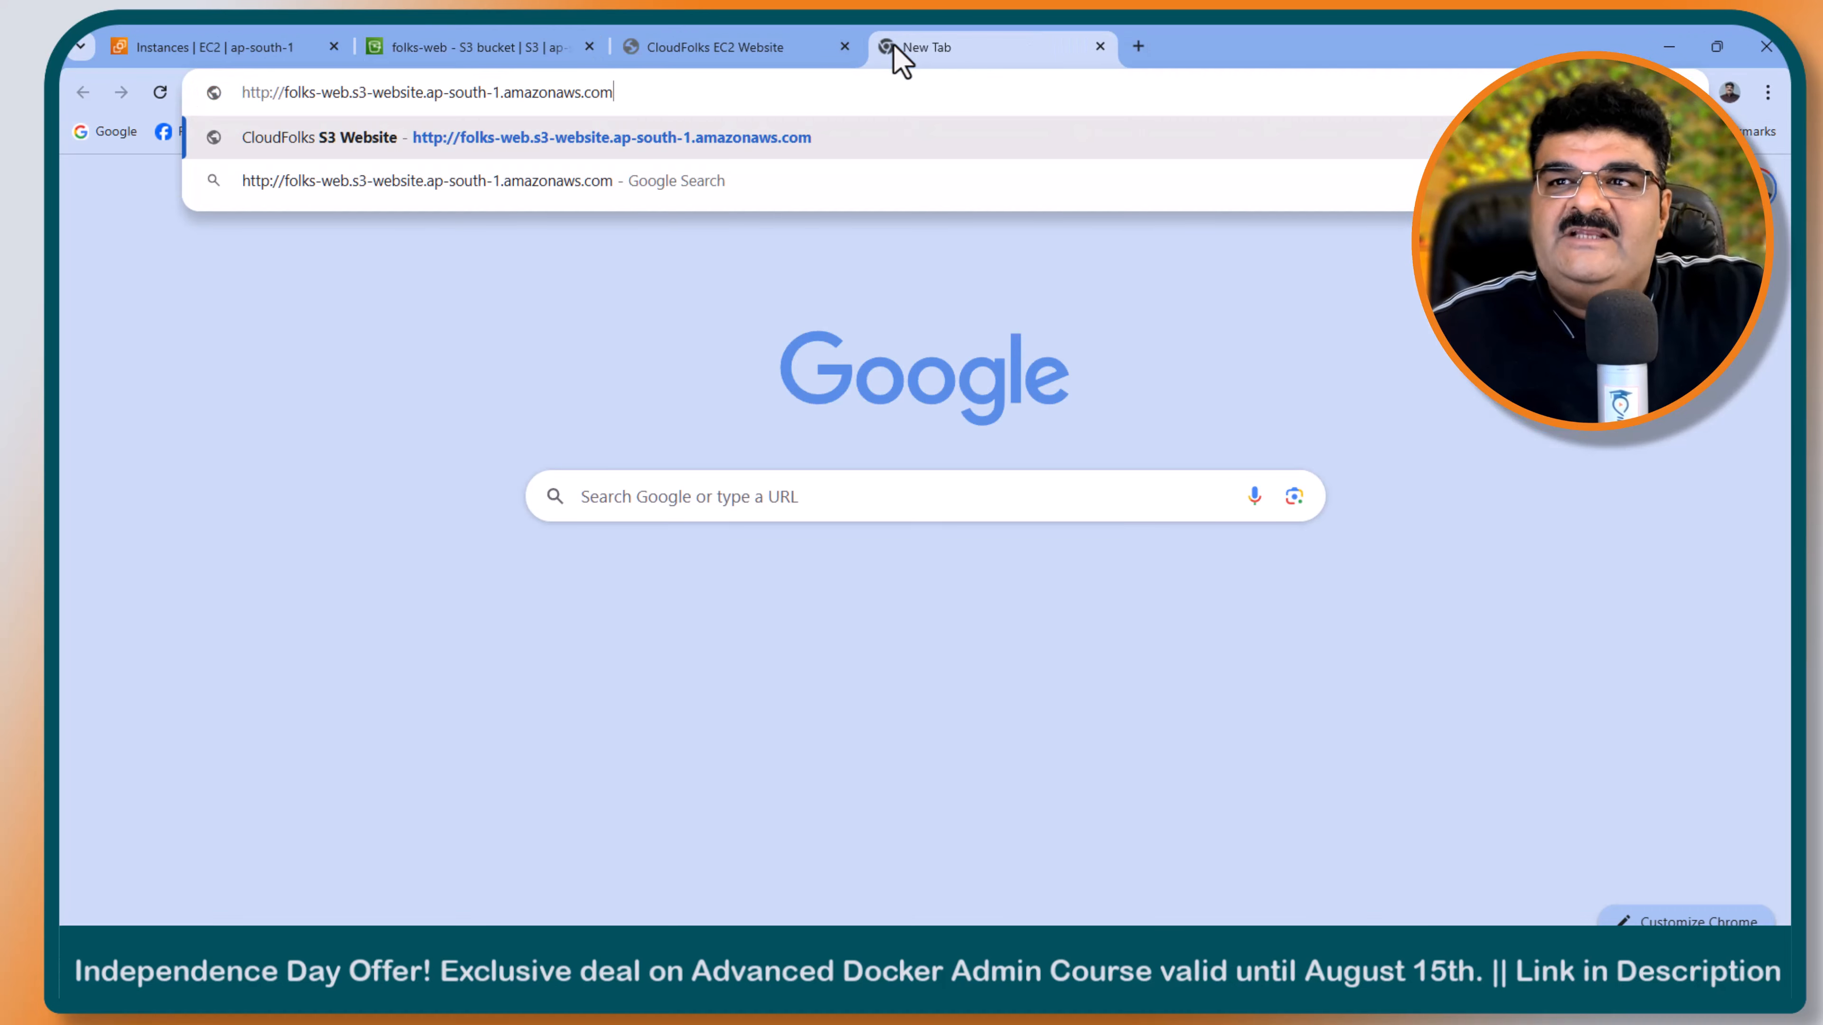
key("Return")
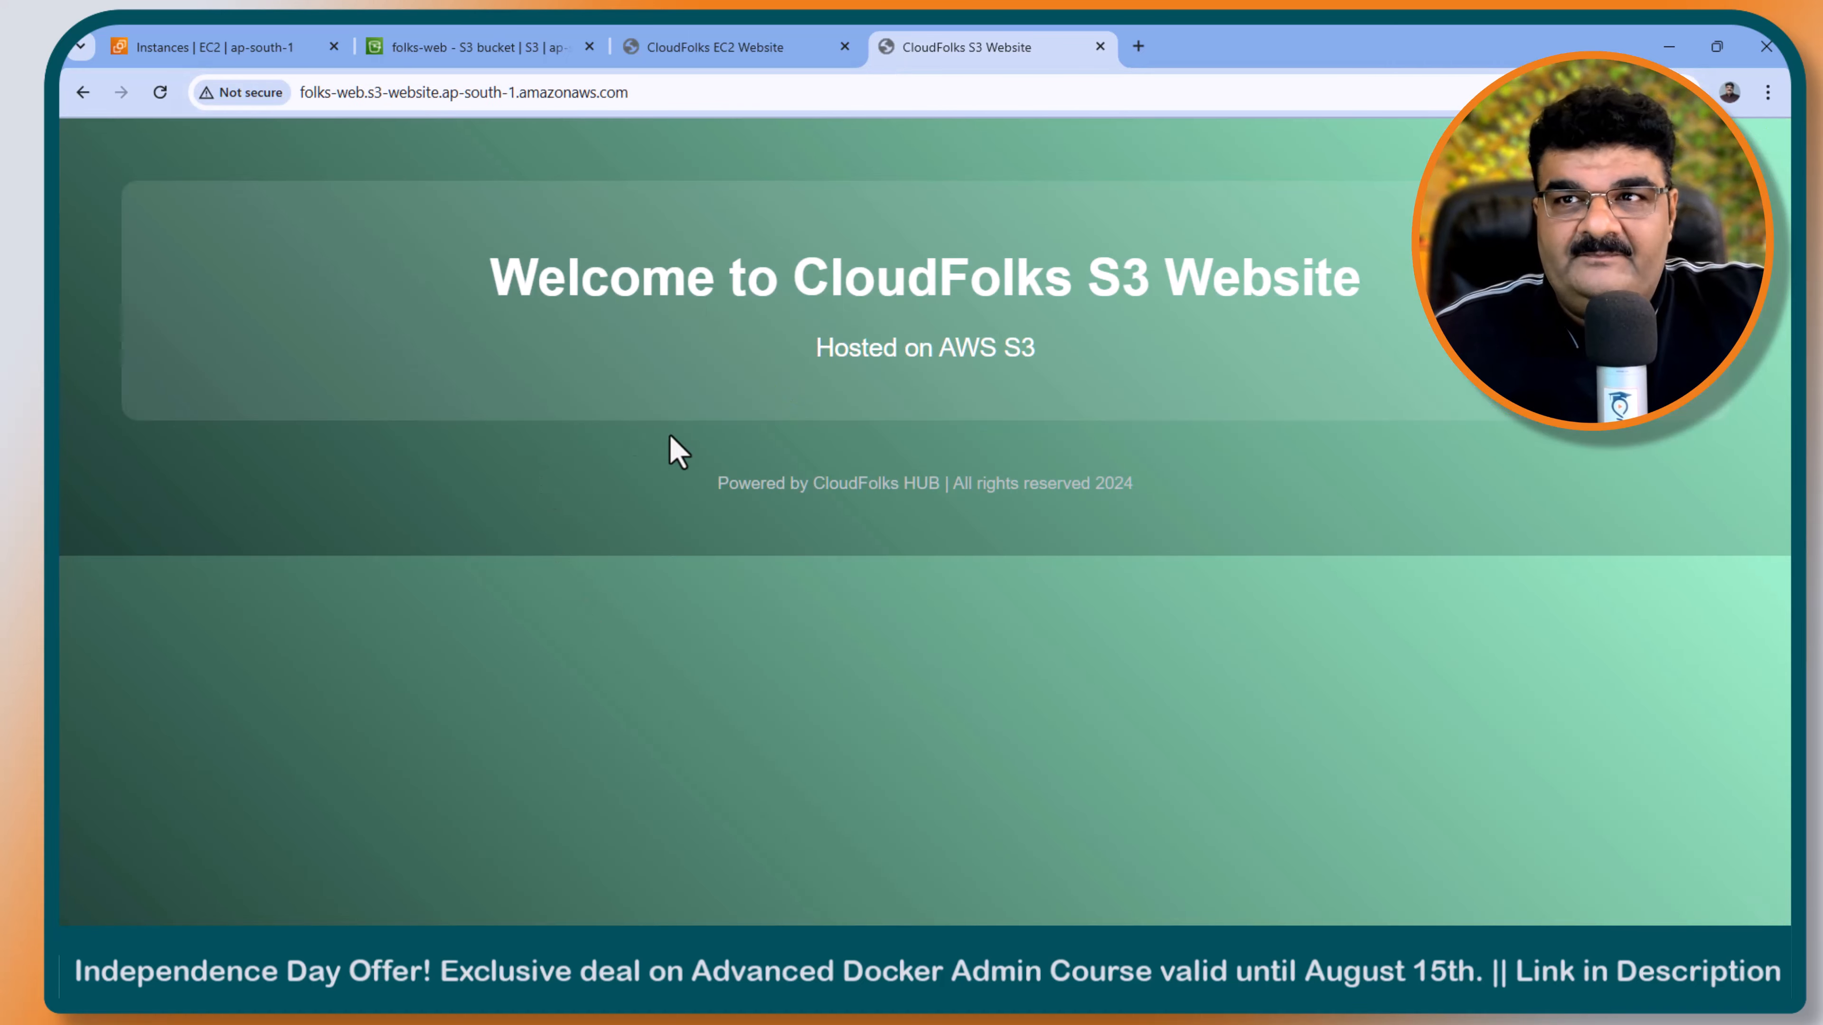
- Switch to the Origin Group mind map, expand hands-on item 3 and its Step-3 topic, and return to the browser
left_click(1047, 973)
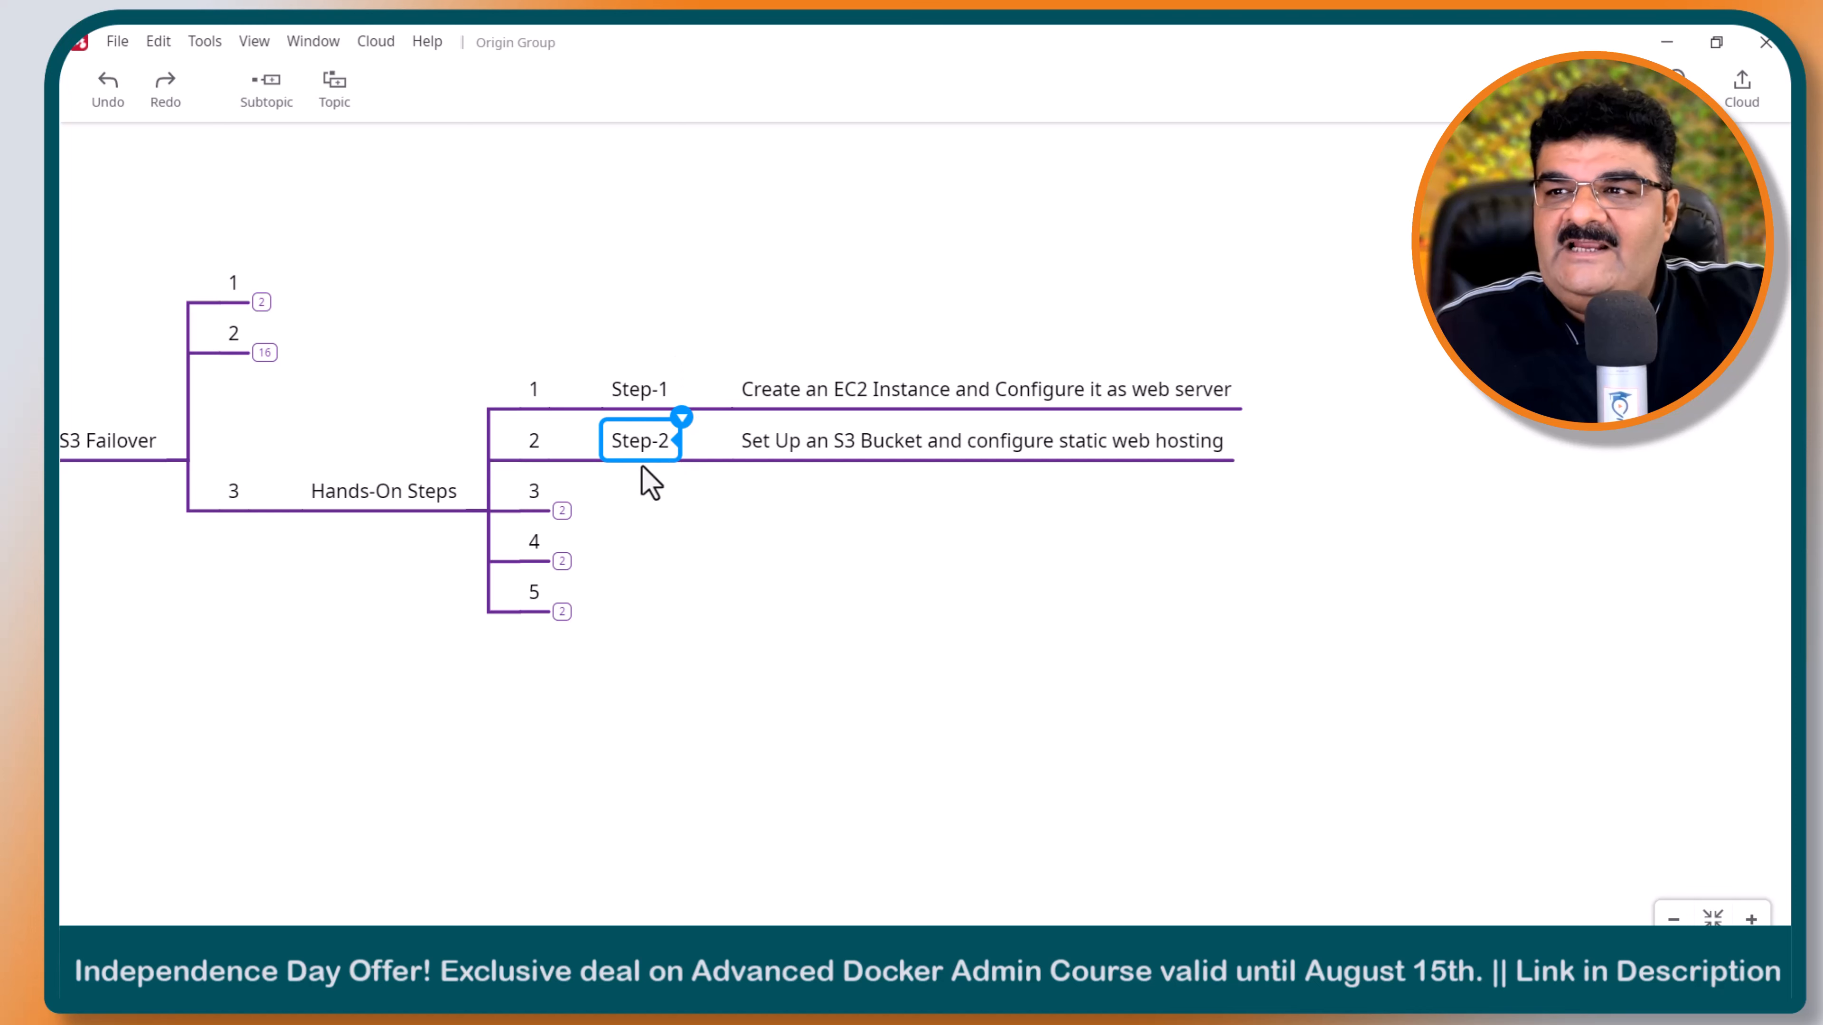
left_click(562, 510)
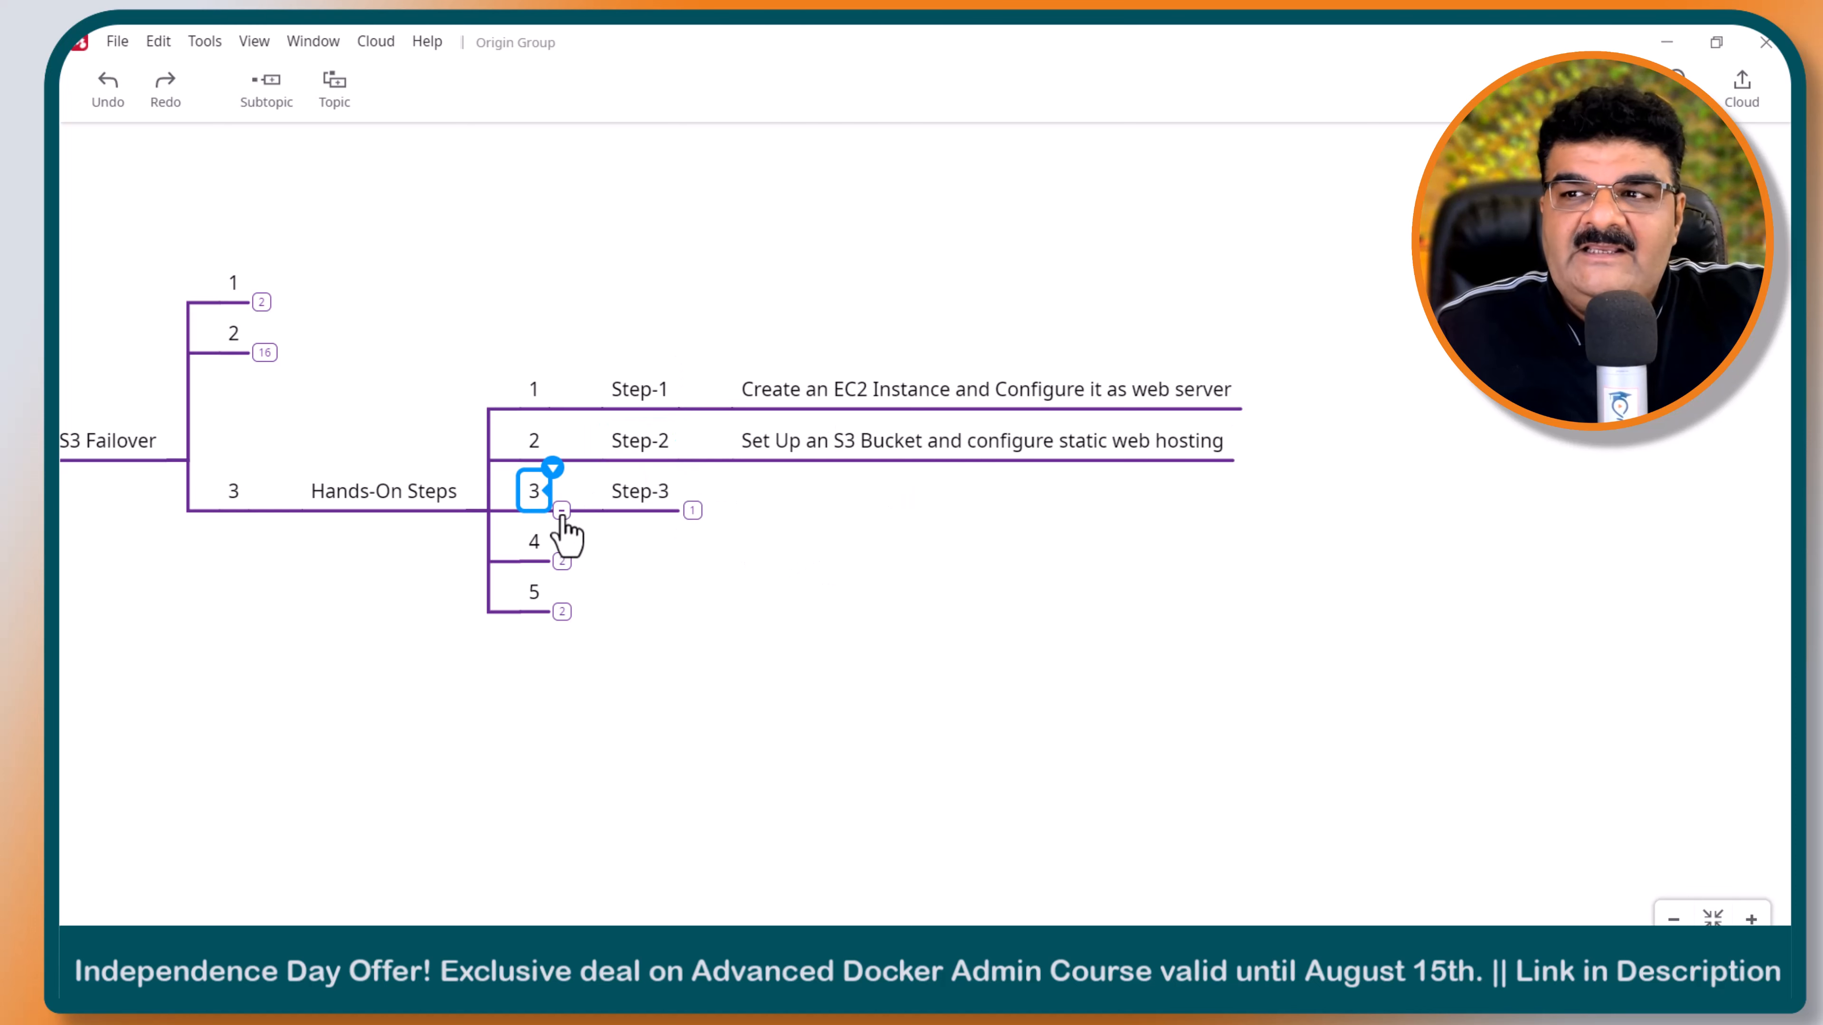
left_click(692, 510)
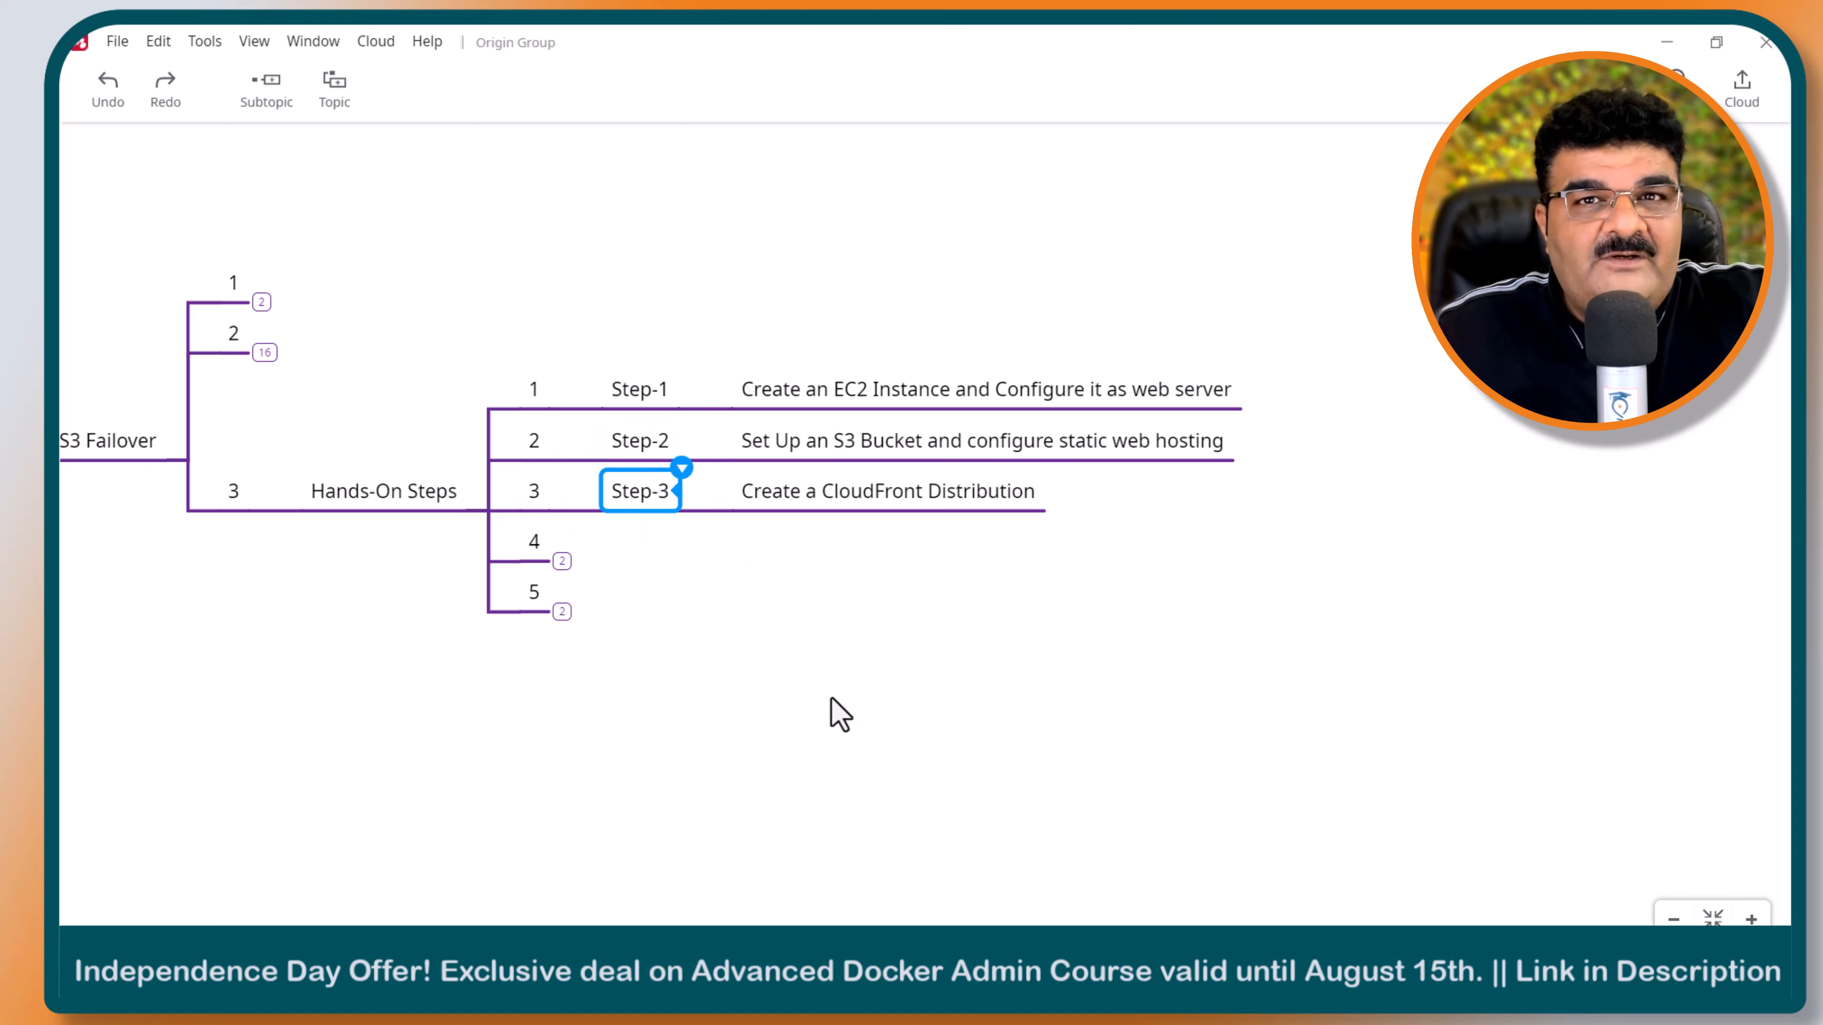
left_click(1047, 973)
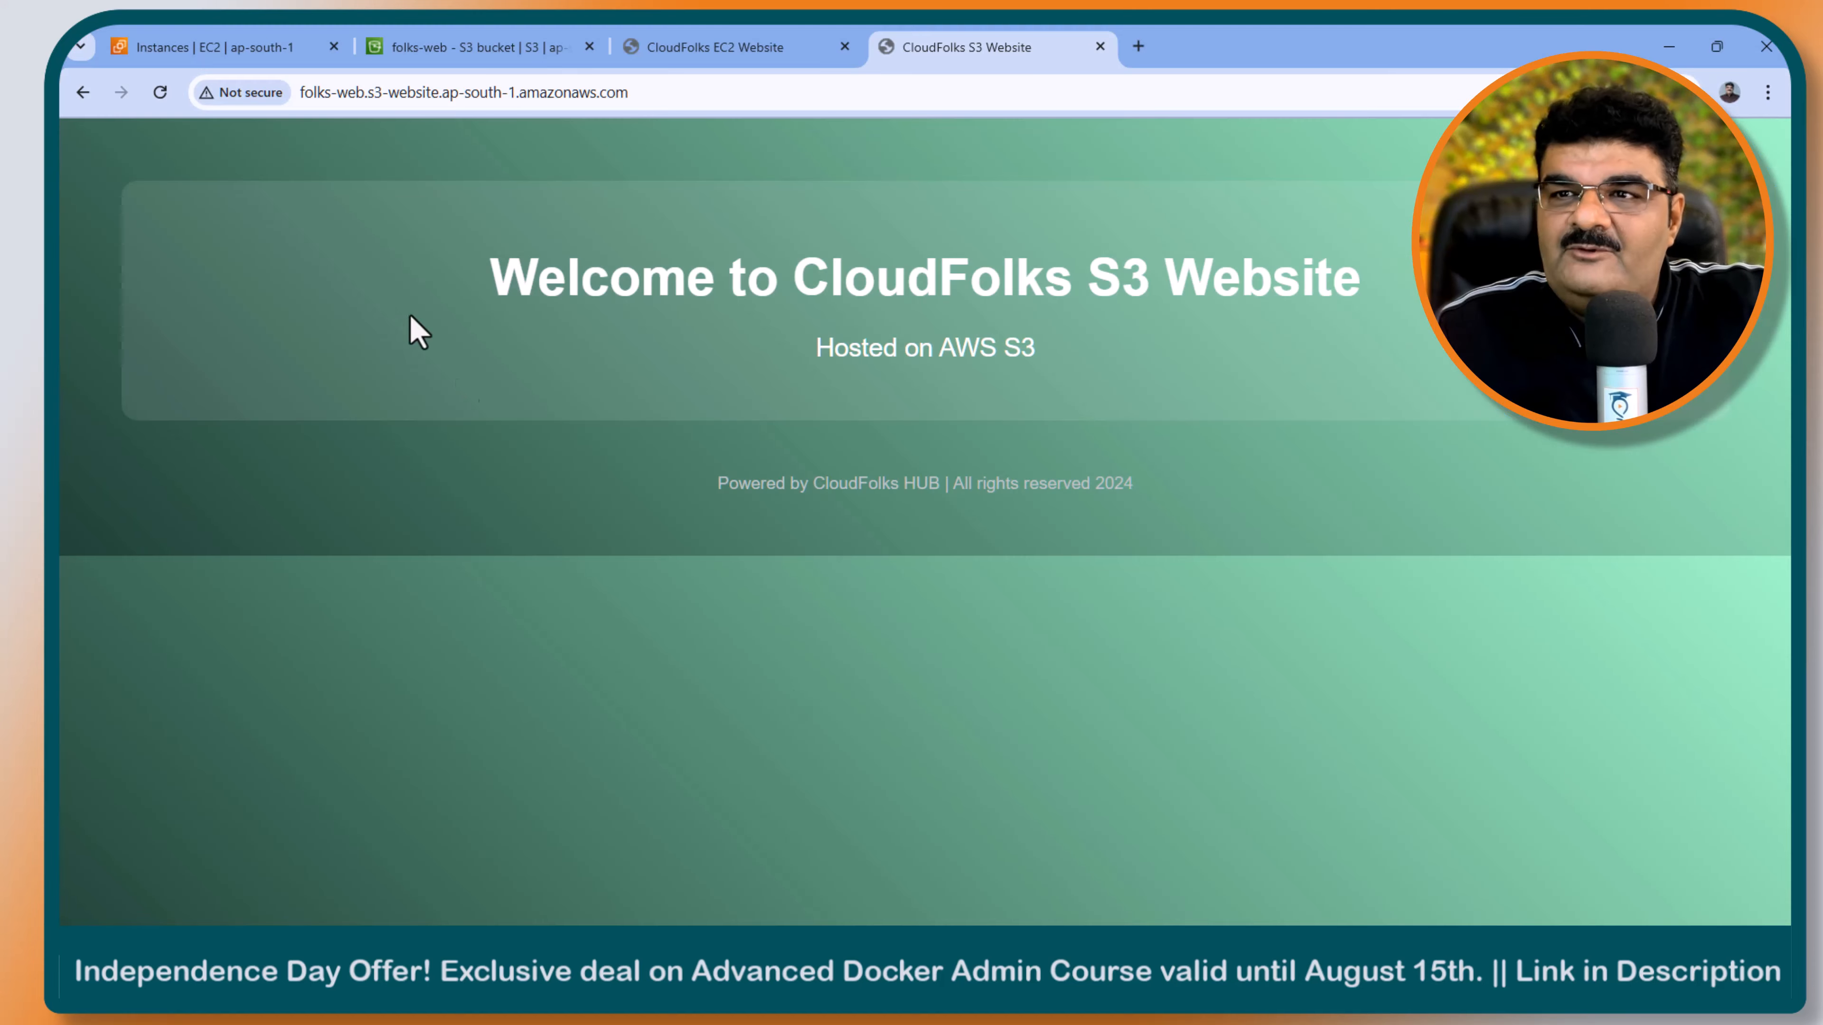
- Search the AWS services from the EC2 console for "clo" and open CloudFront in a new tab
left_click(307, 57)
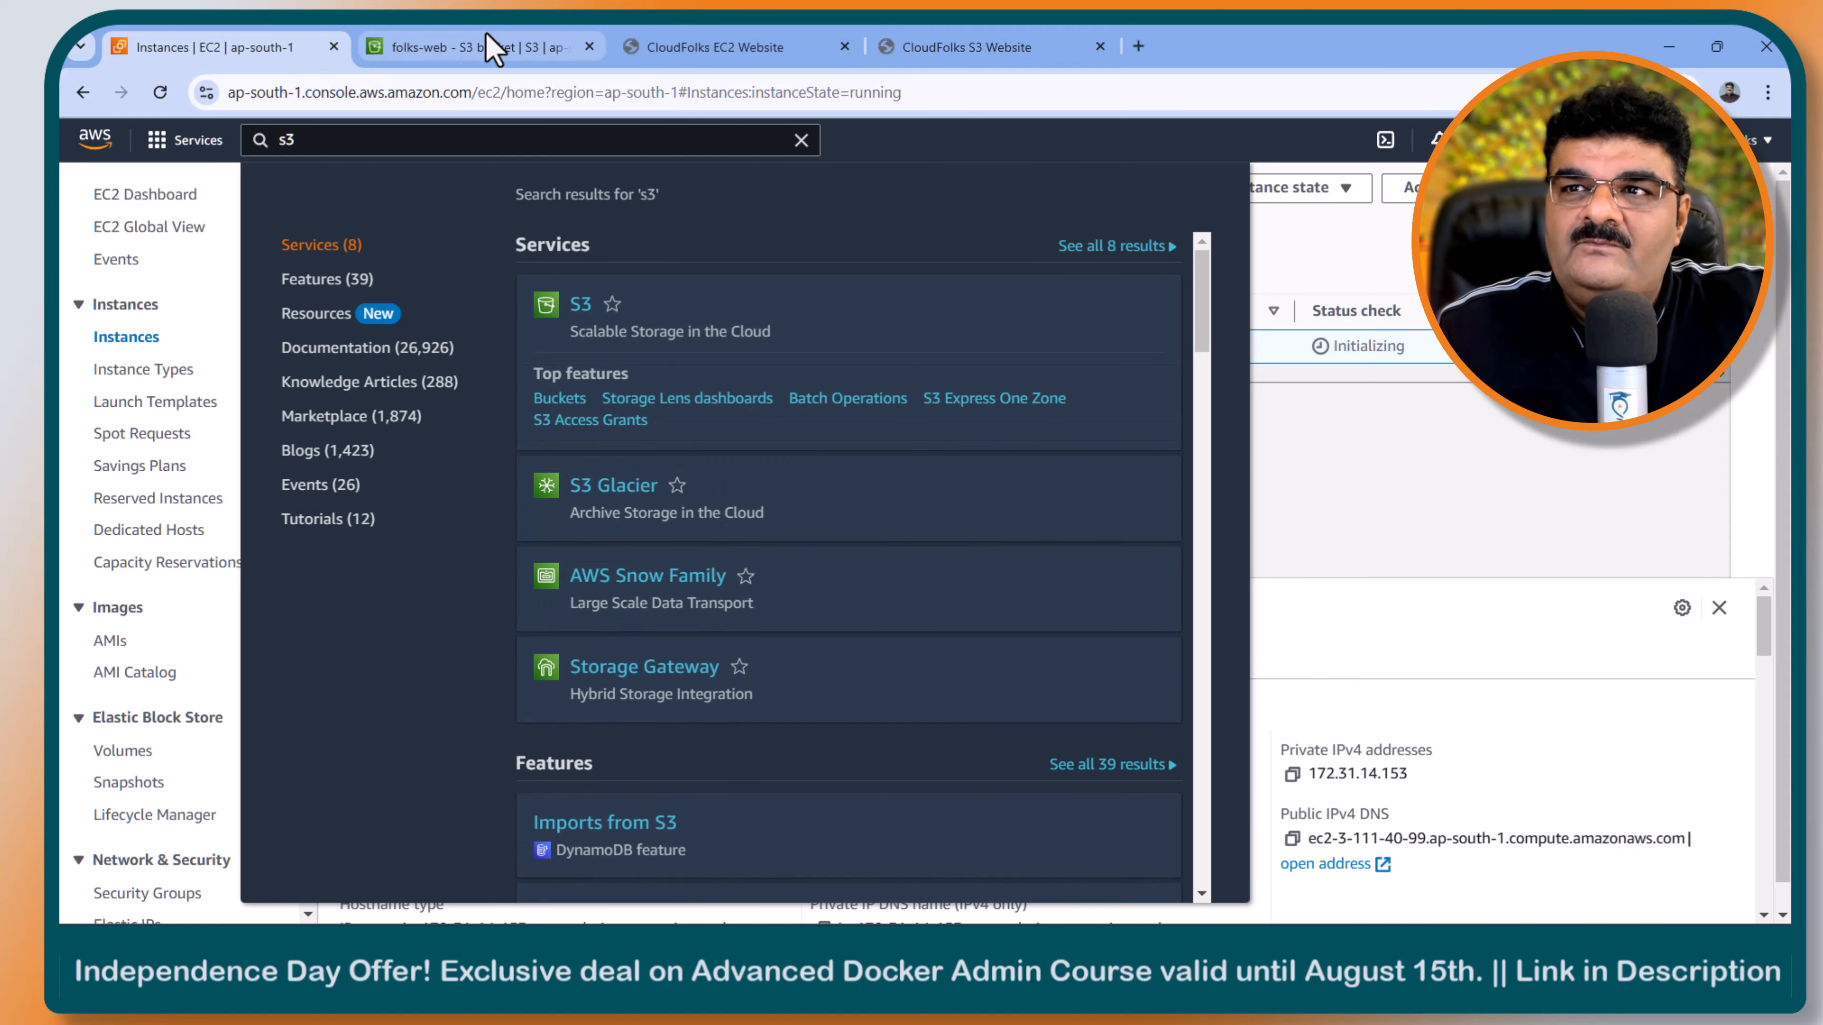
left_click(429, 131)
key("BackSpace")
key("BackSpace")
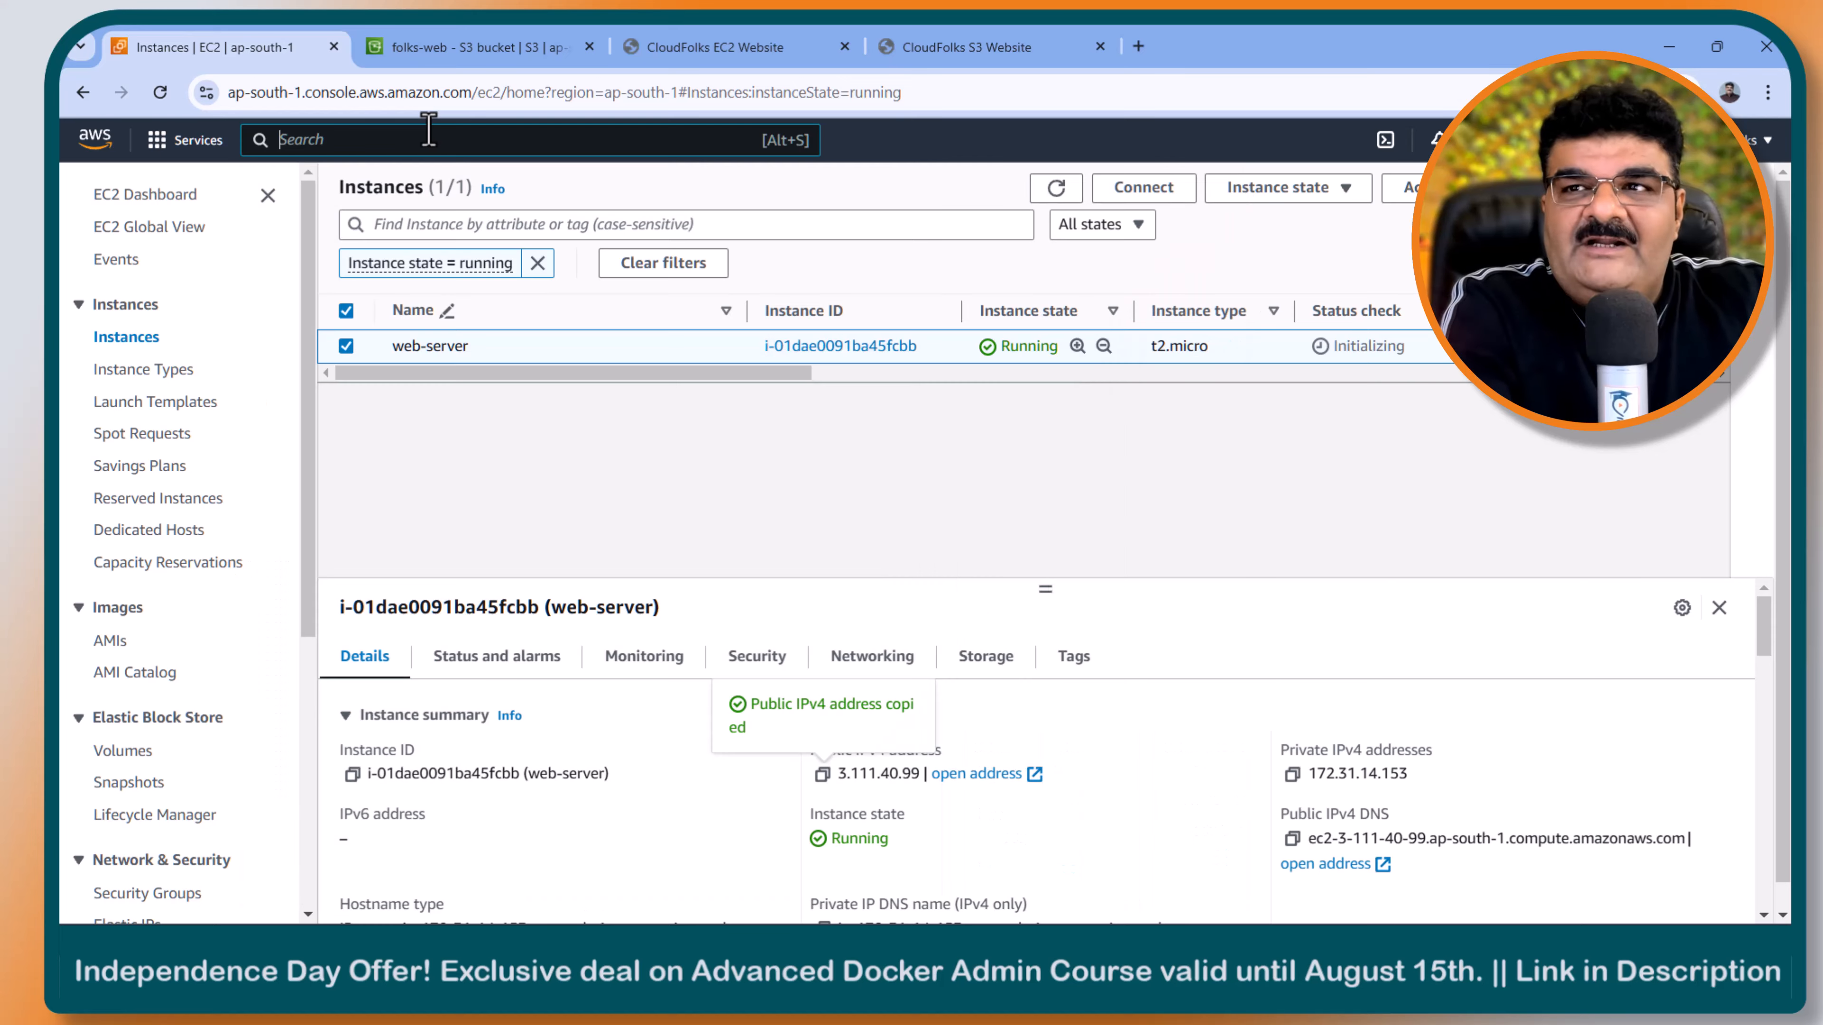
type("clo")
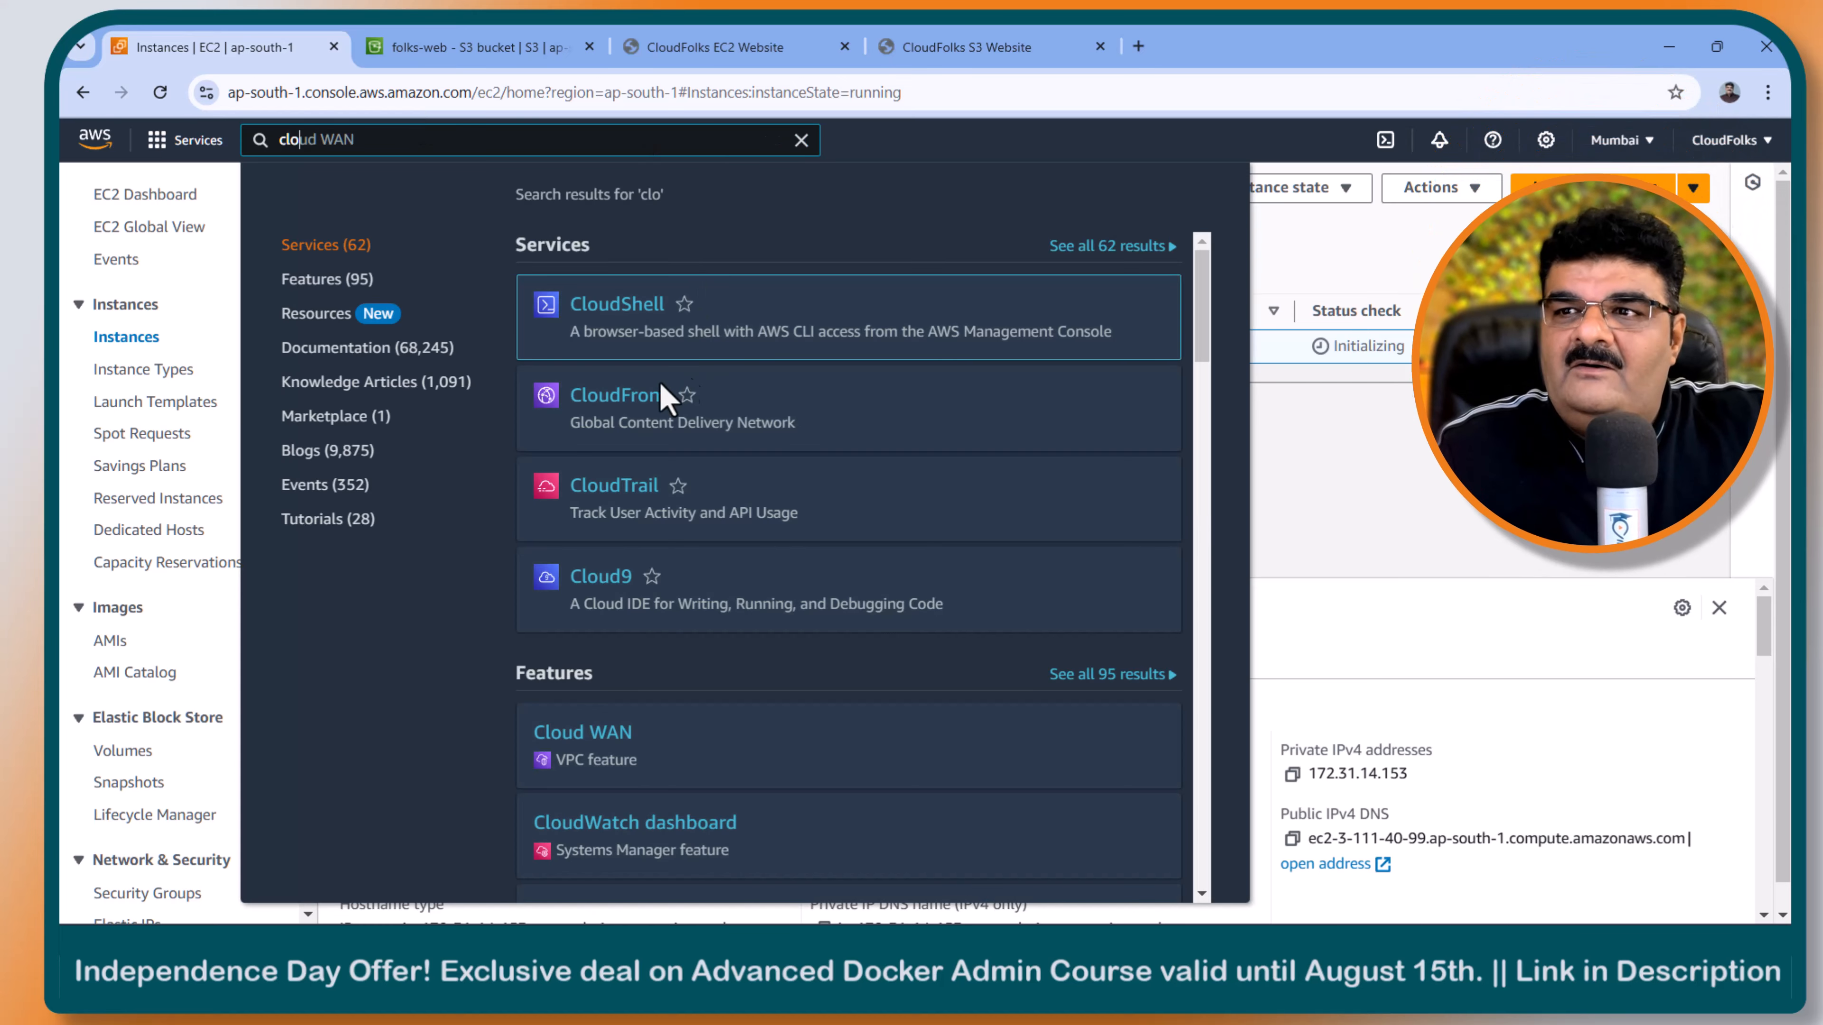
right_click(604, 396)
left_click(642, 415)
left_click(543, 49)
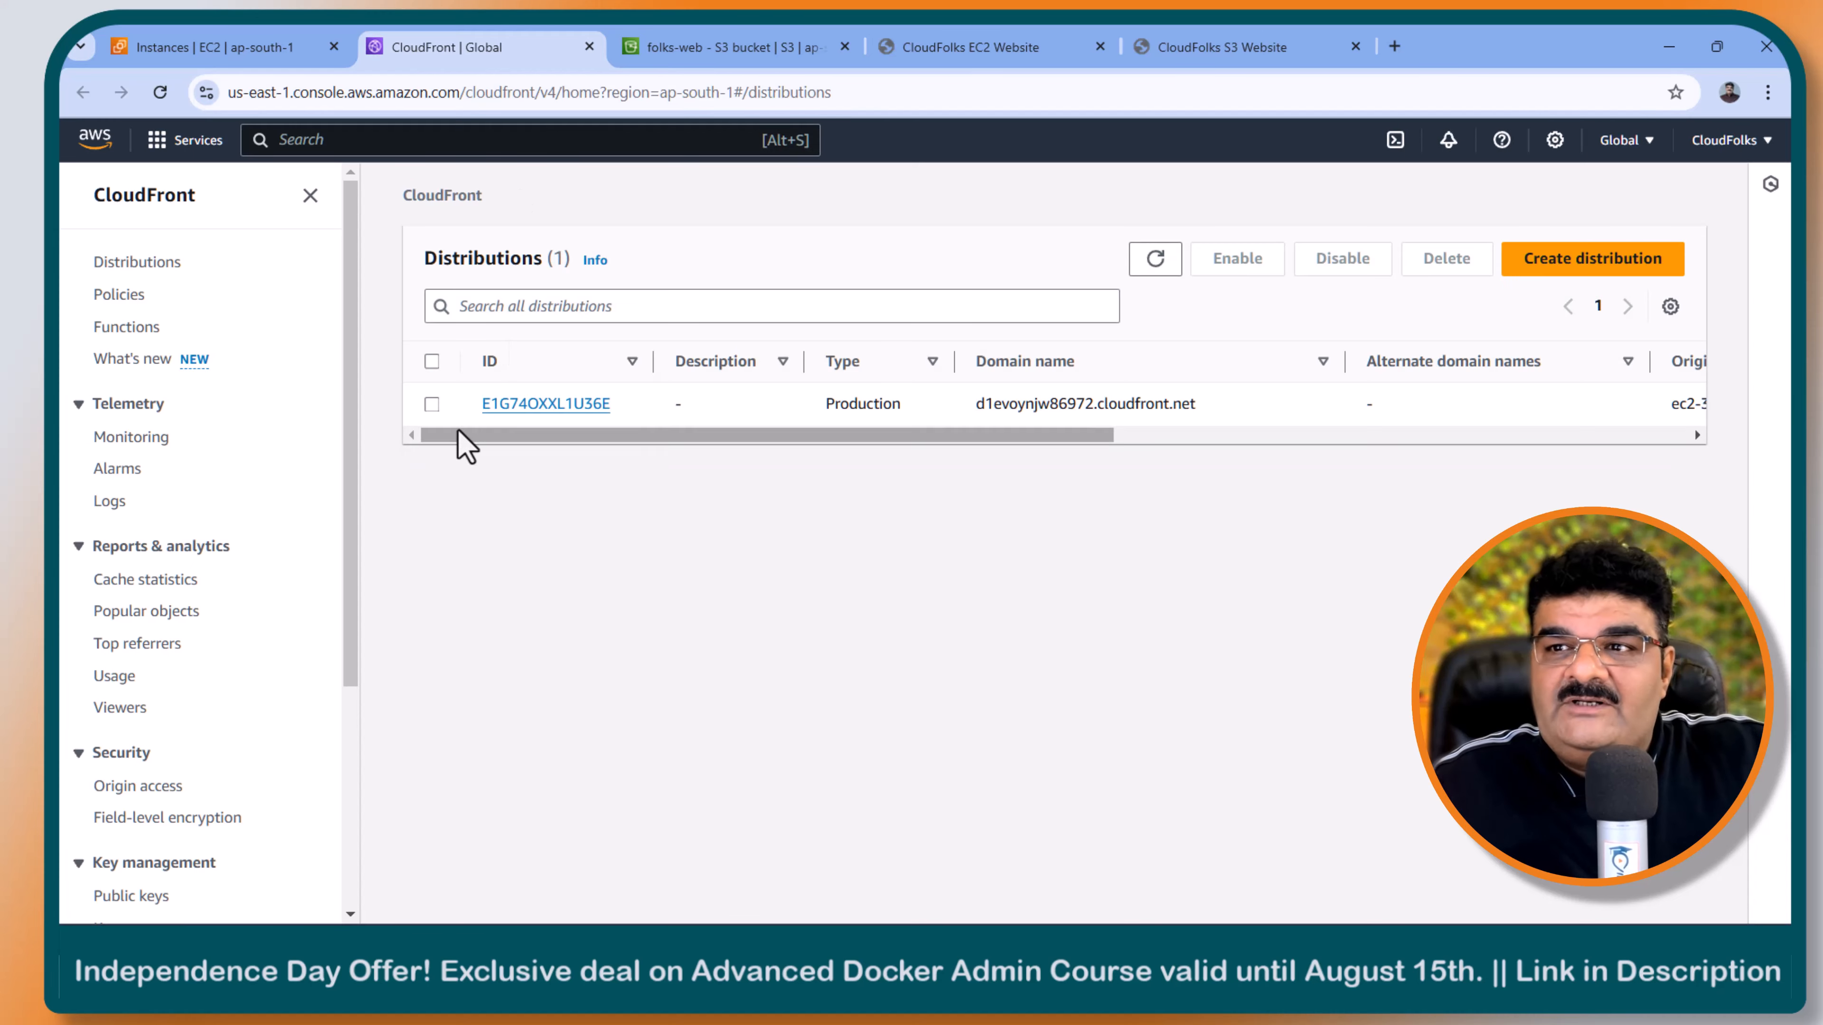
- Delete the existing CloudFront distribution and dismiss the notification
left_click(431, 403)
left_click(1463, 266)
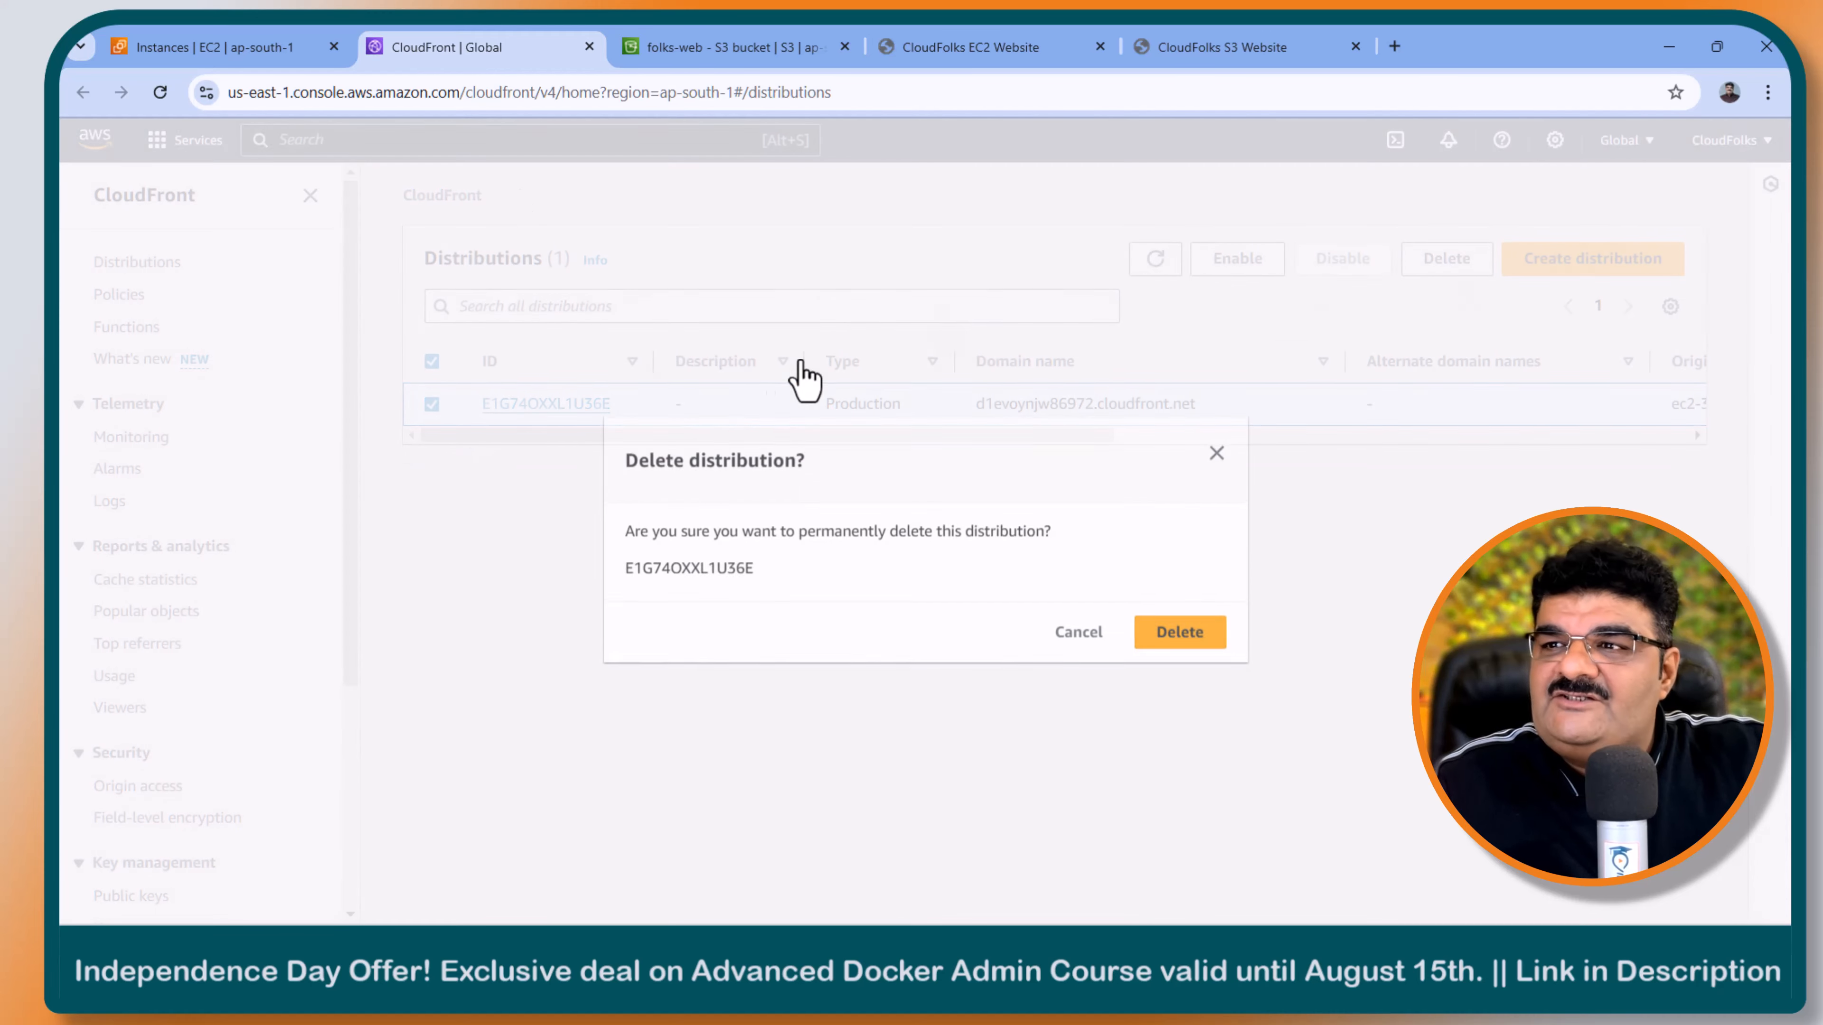
left_click(1177, 631)
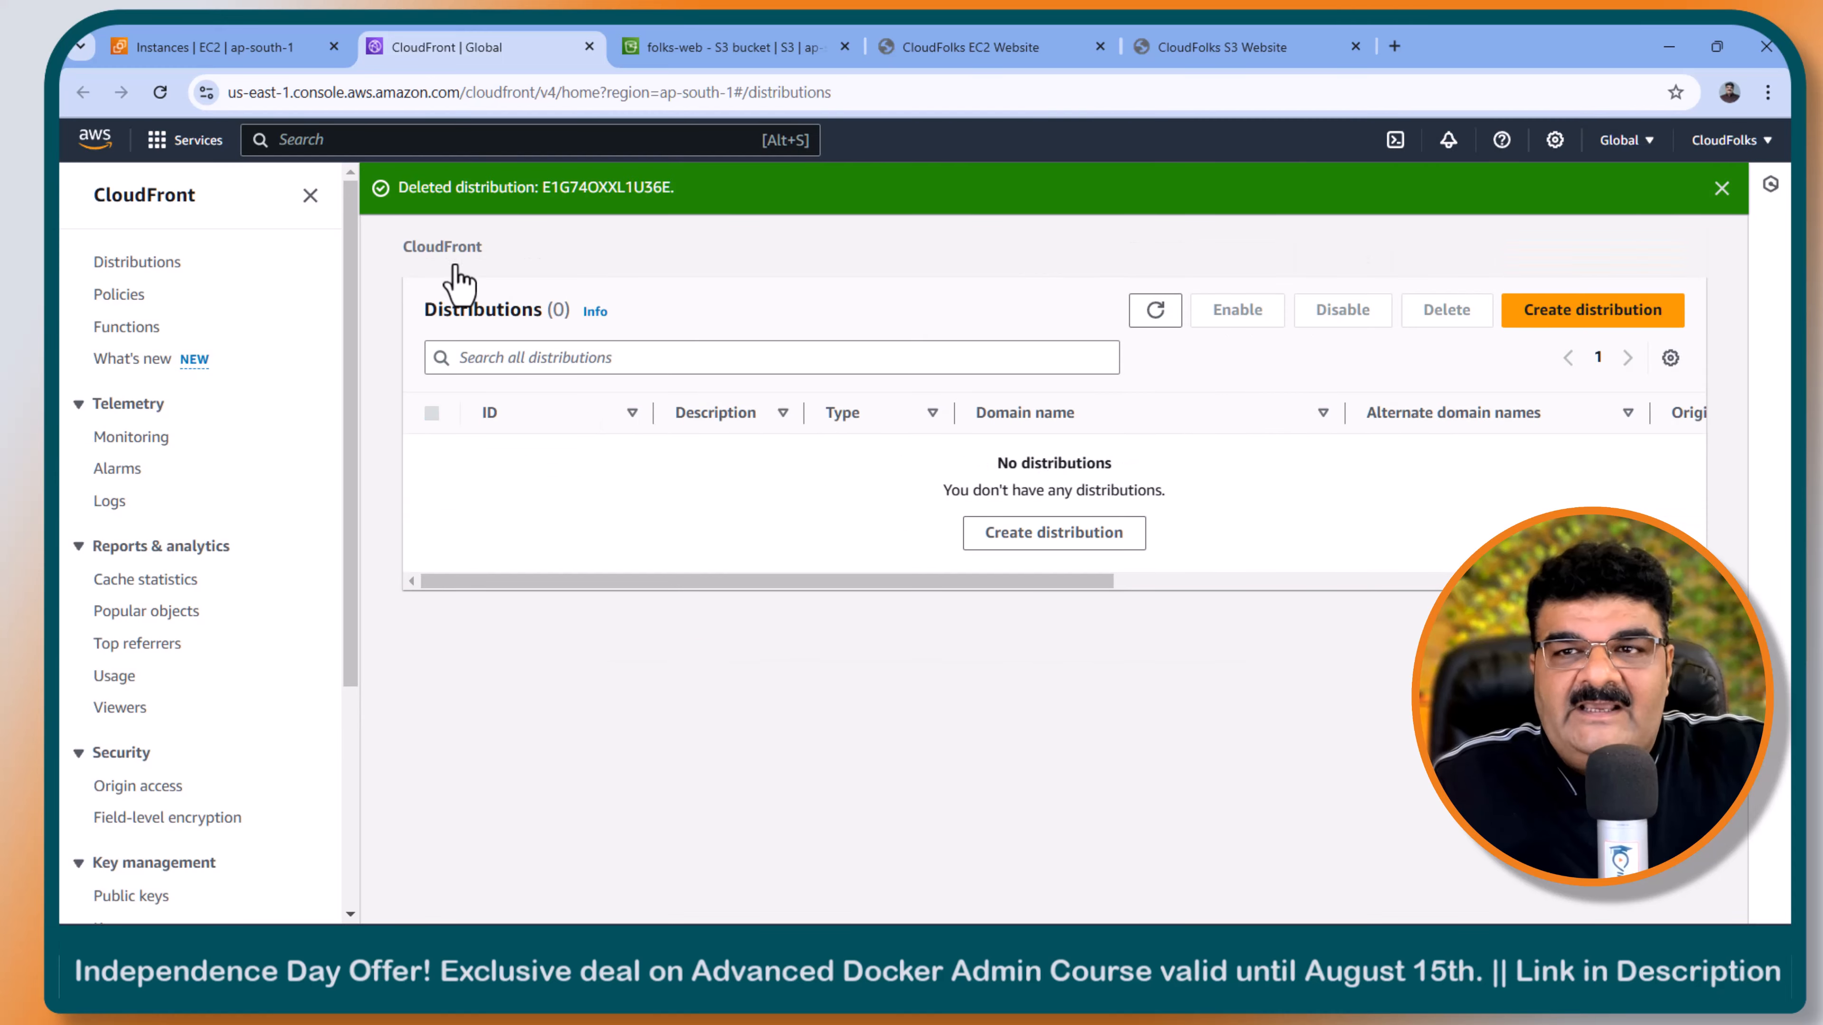
left_click(1721, 188)
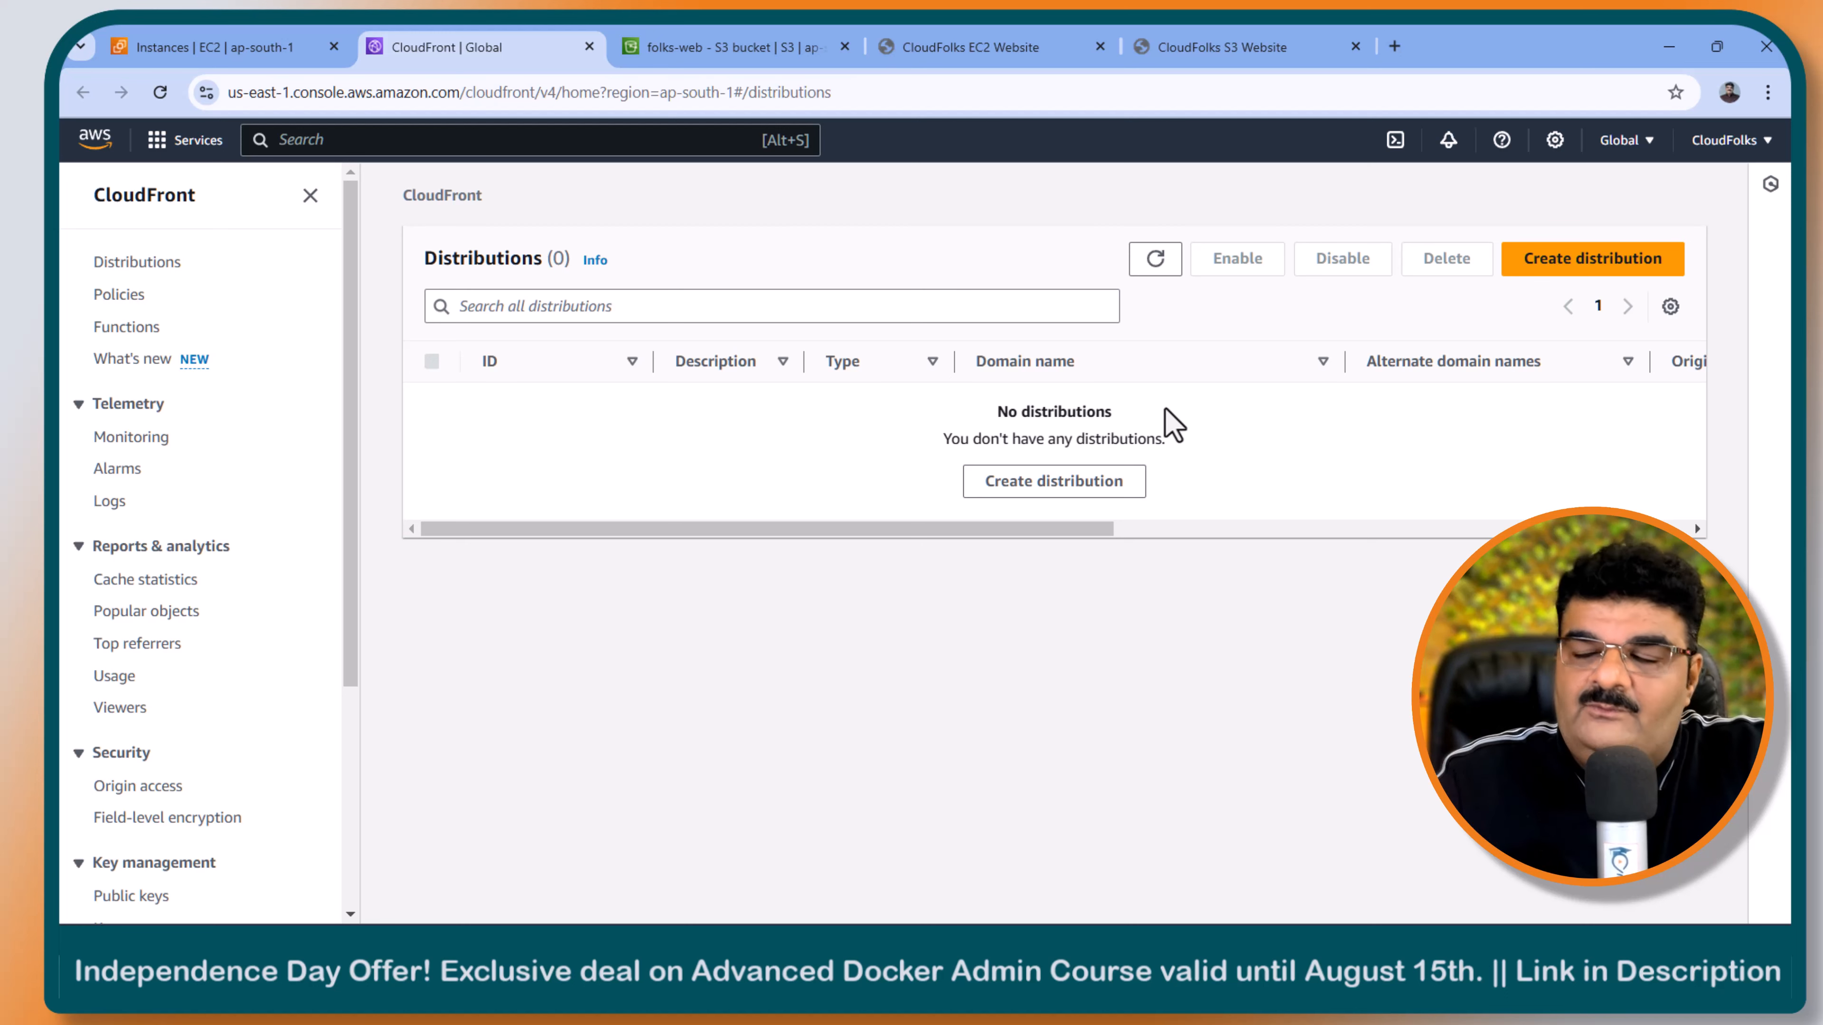
- Start a new distribution with the folks-web bucket as origin domain, using its S3 website endpoint
left_click(1568, 266)
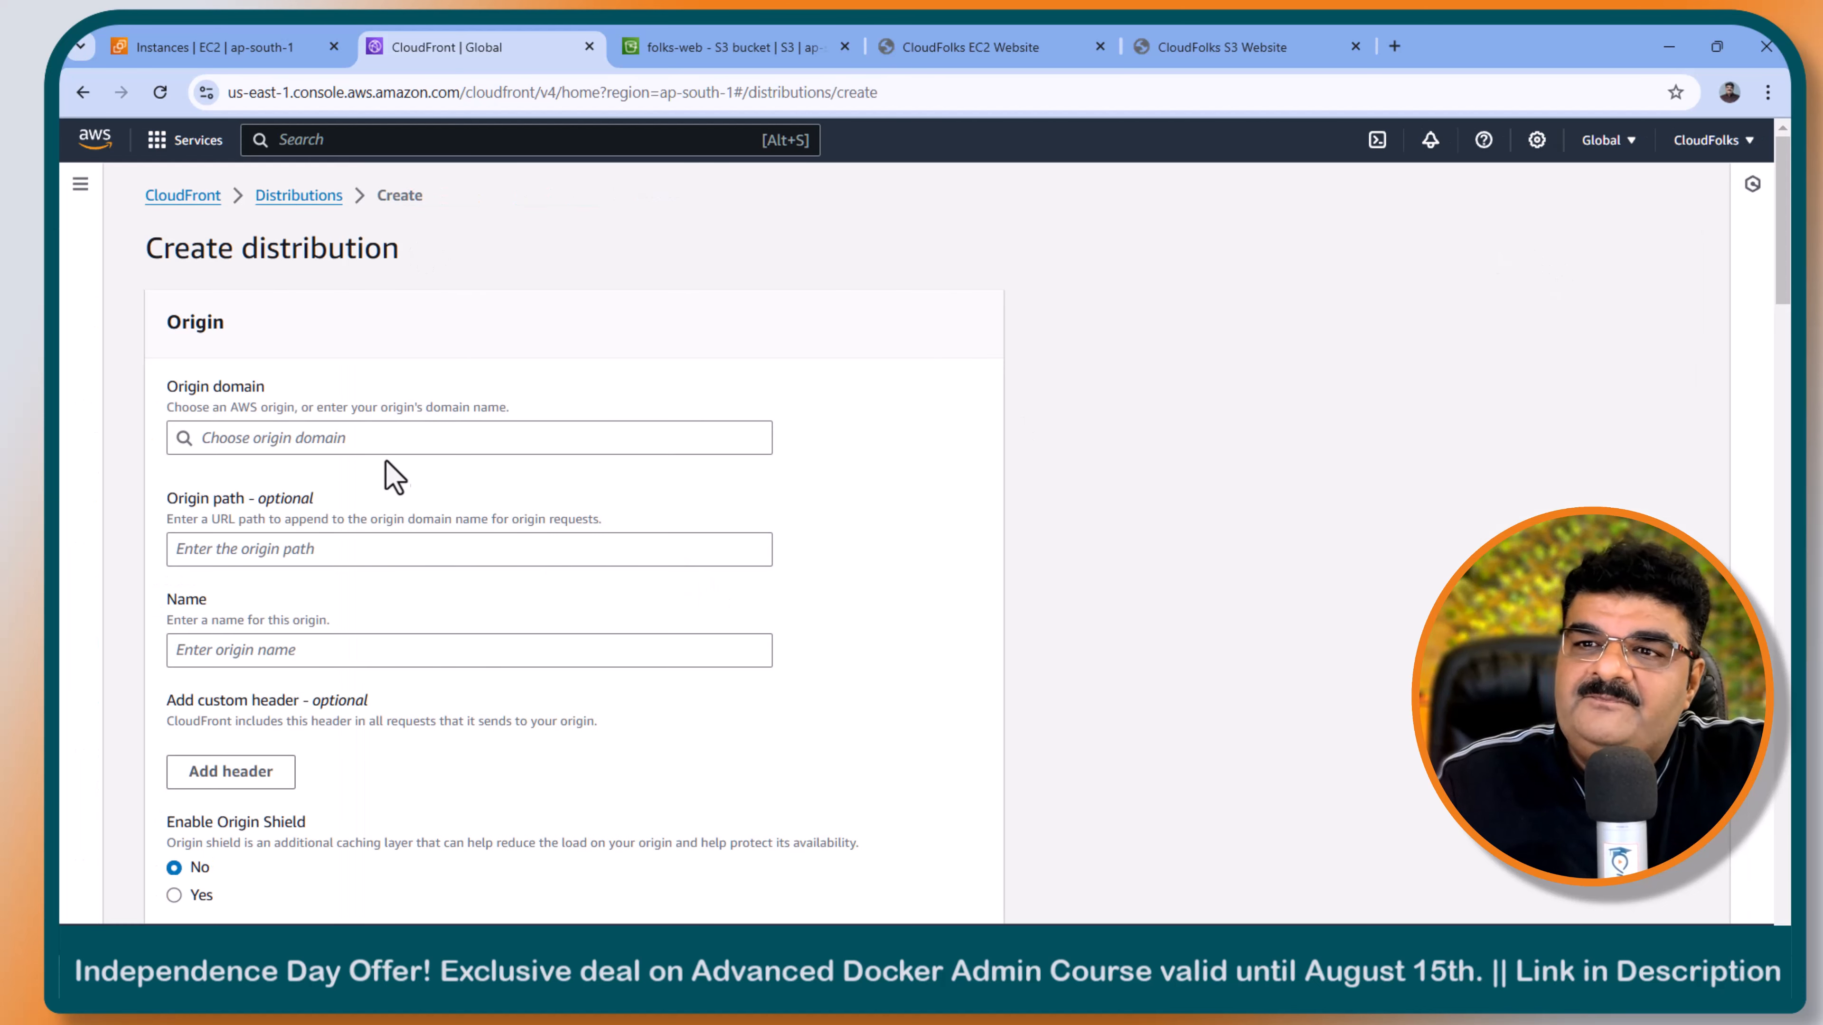
left_click(386, 437)
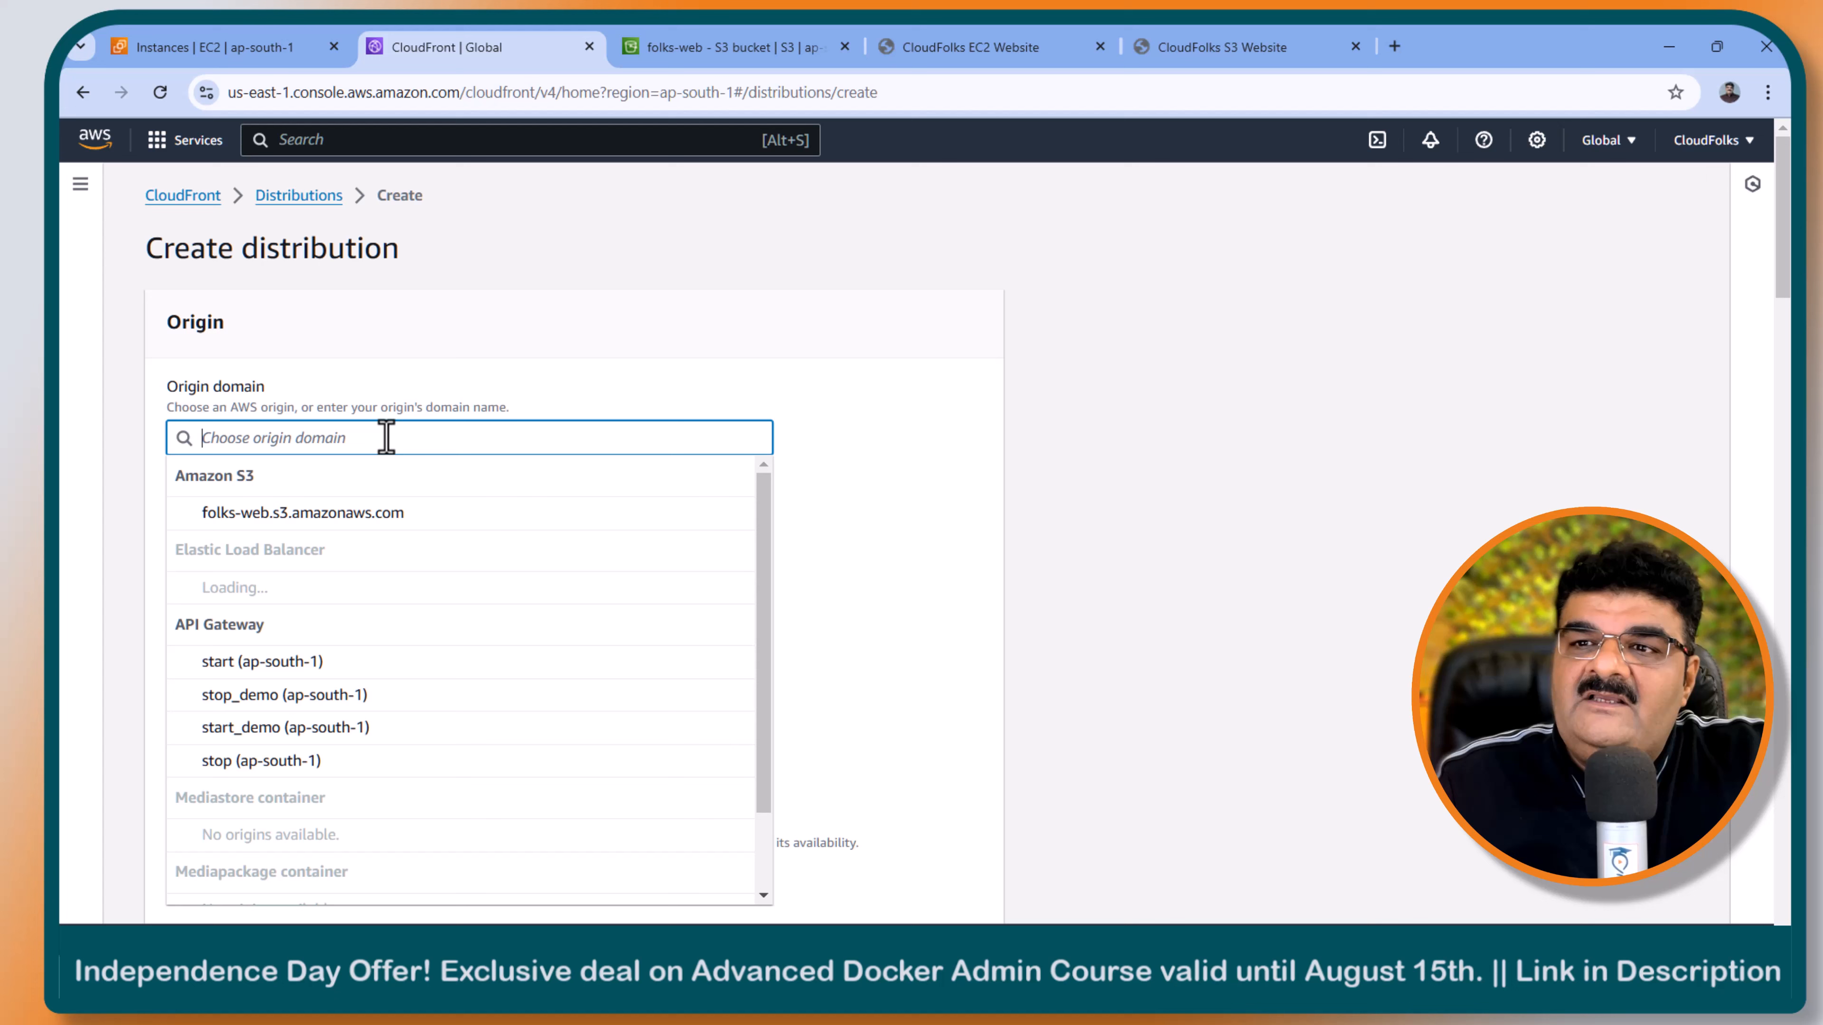
left_click(259, 514)
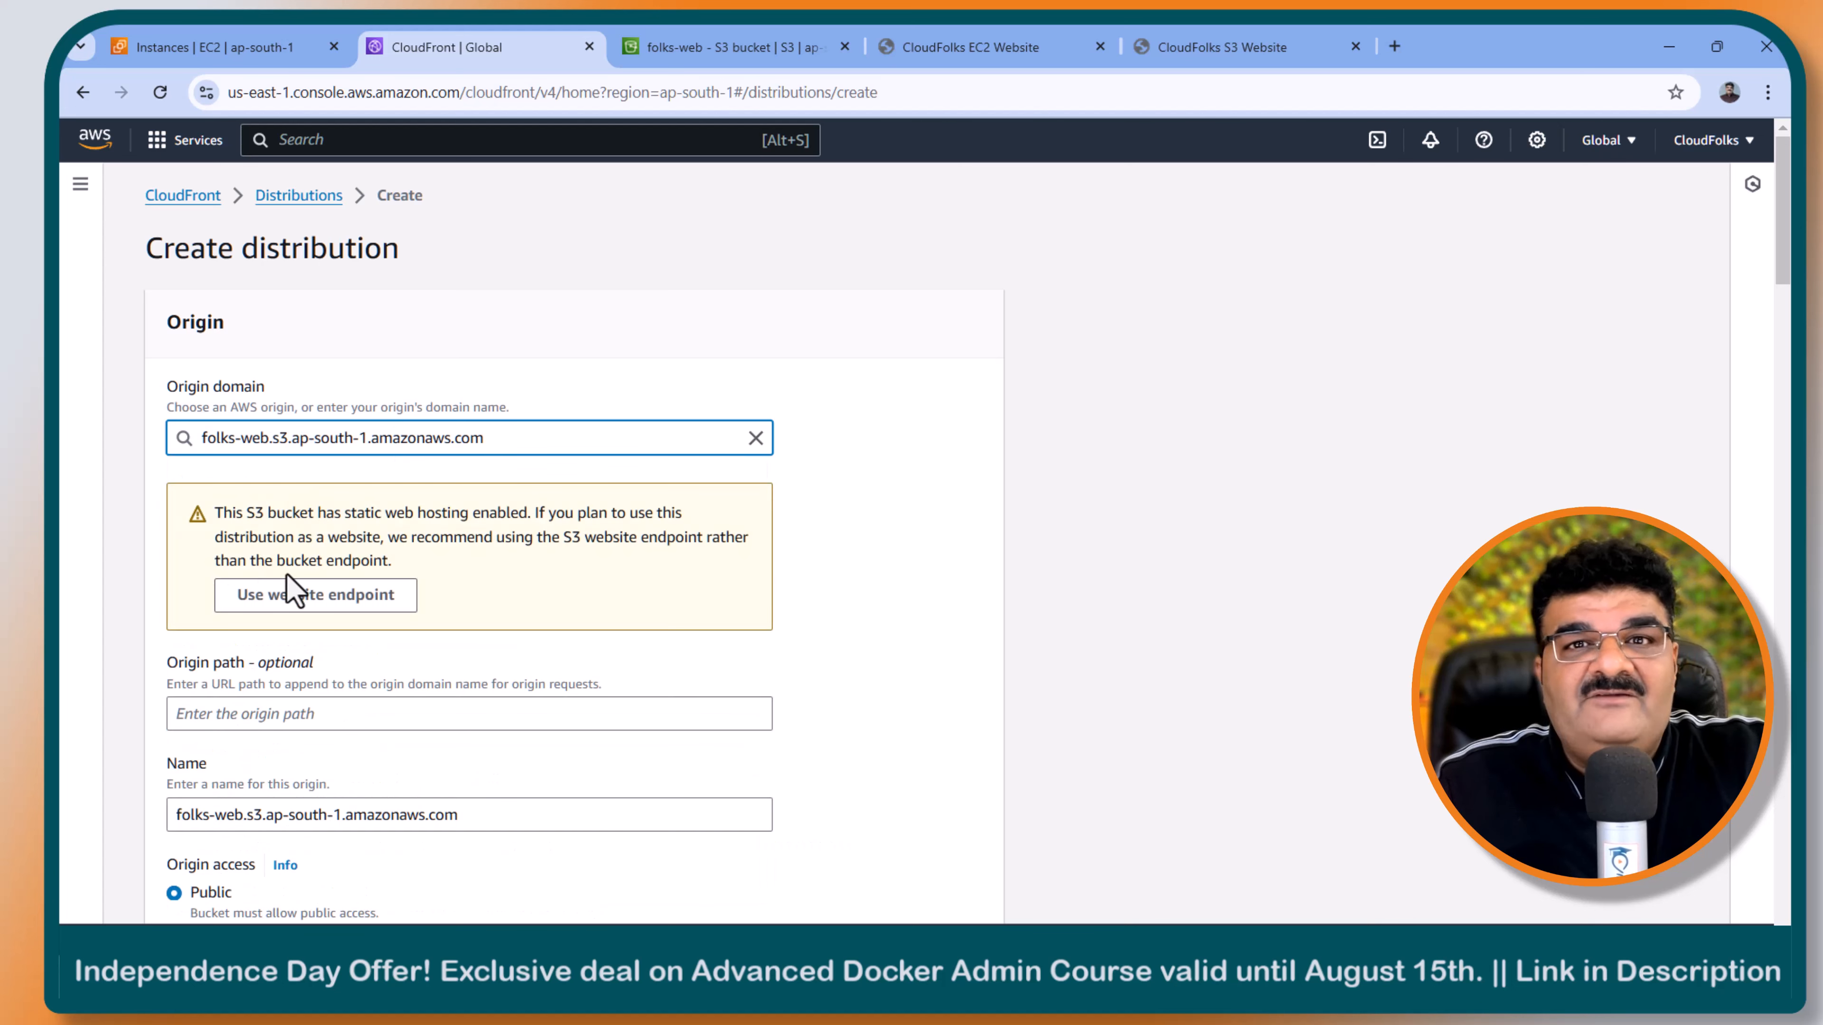
left_click(310, 609)
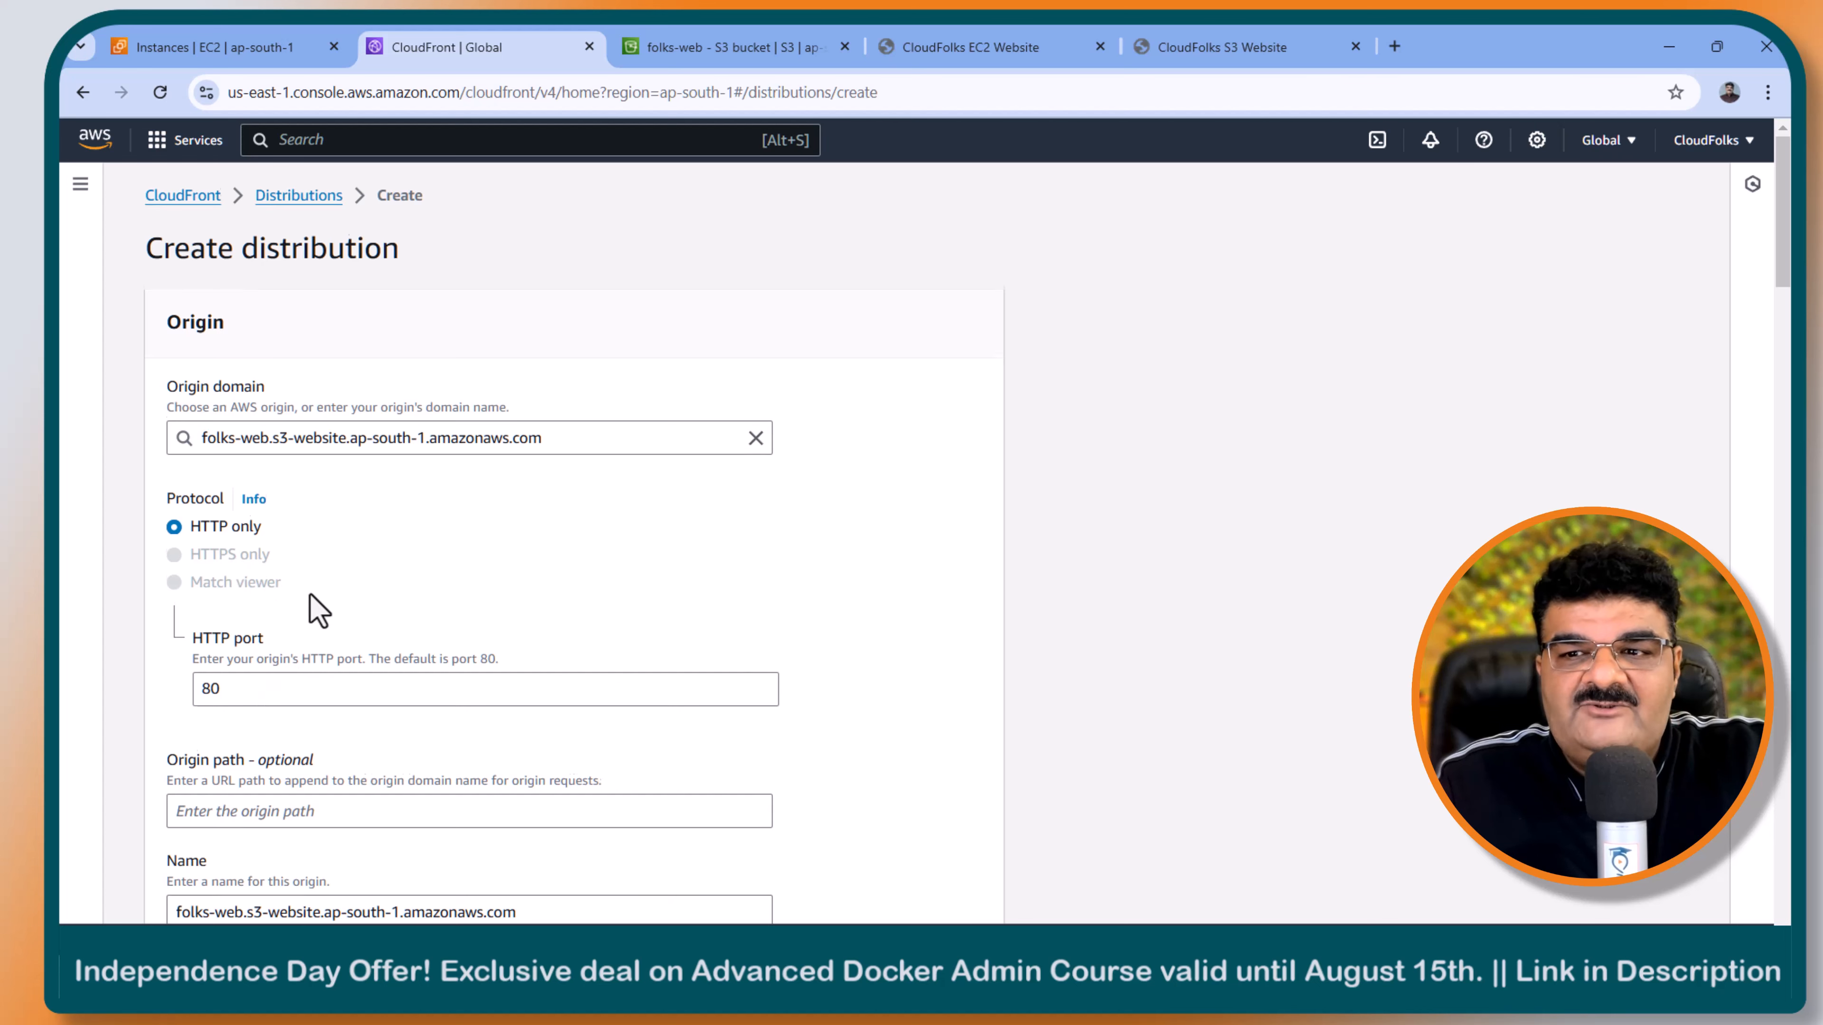
- Set the default cache behavior's cache policy to CachingDisabled
scroll(316, 610, "down", 4)
scroll(309, 595, "down", 4)
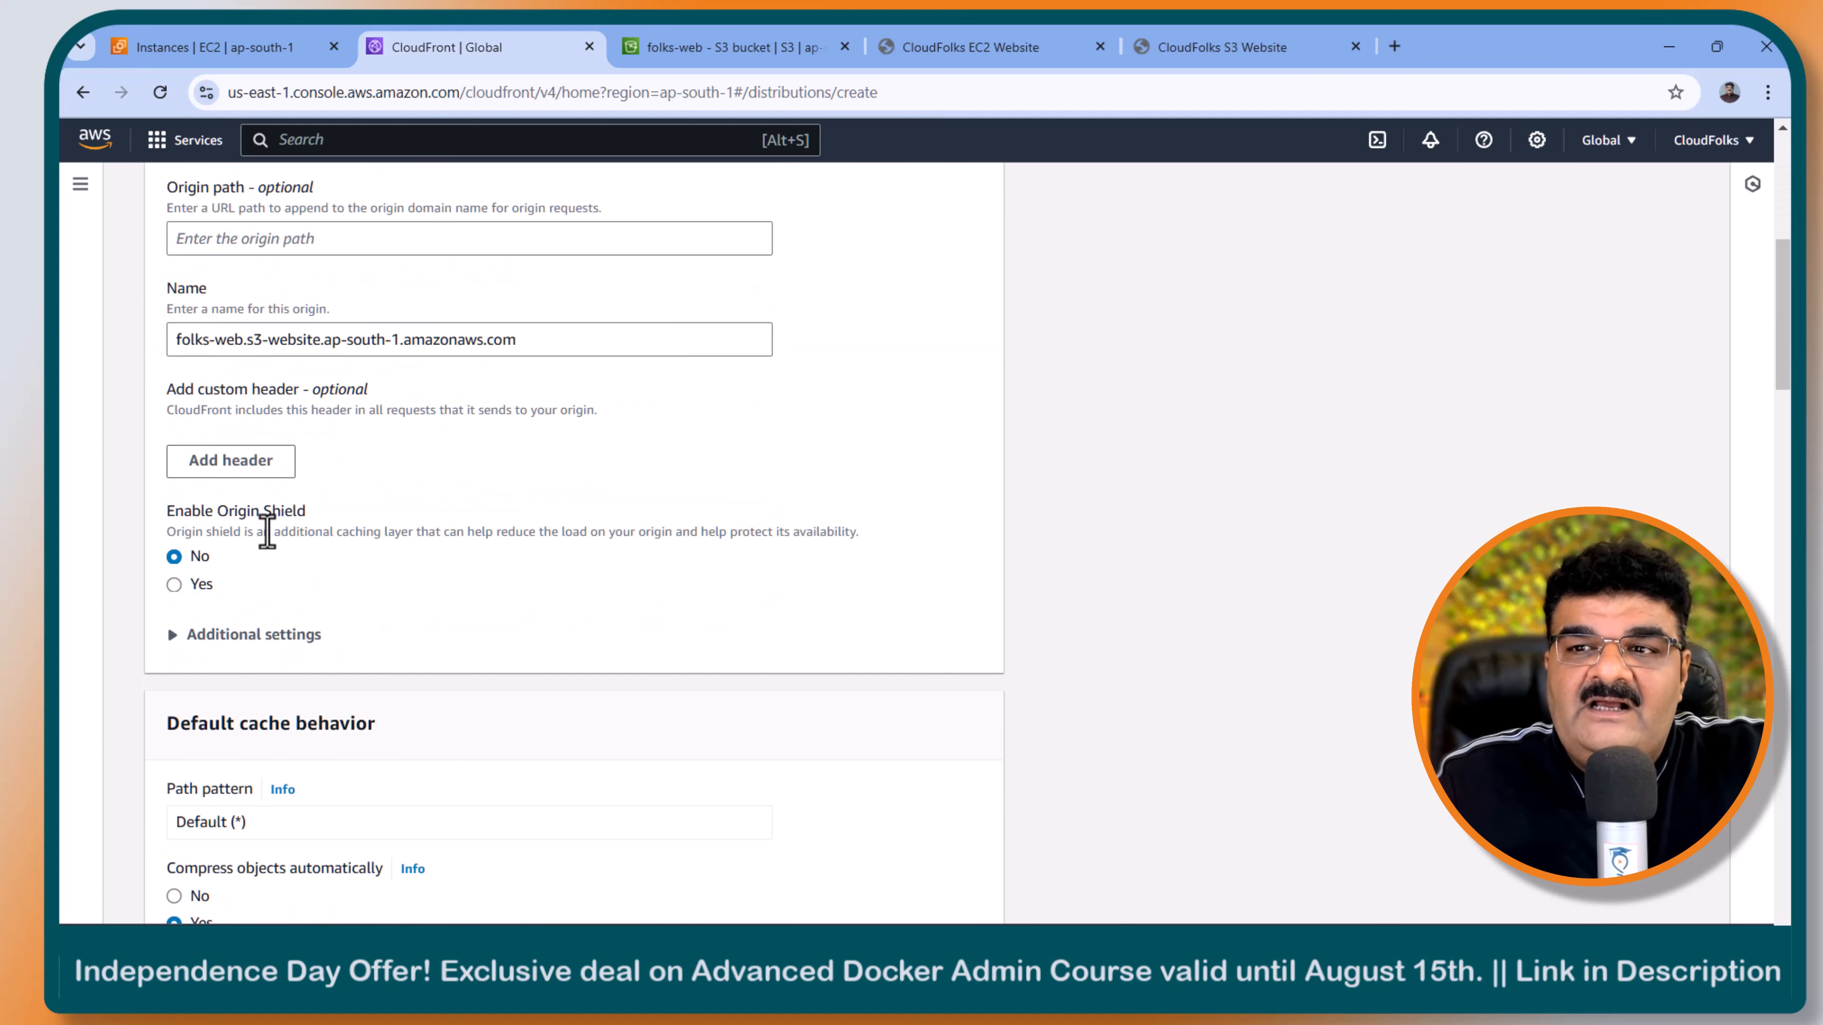
scroll(354, 598, "up", 2)
scroll(355, 601, "down", 14)
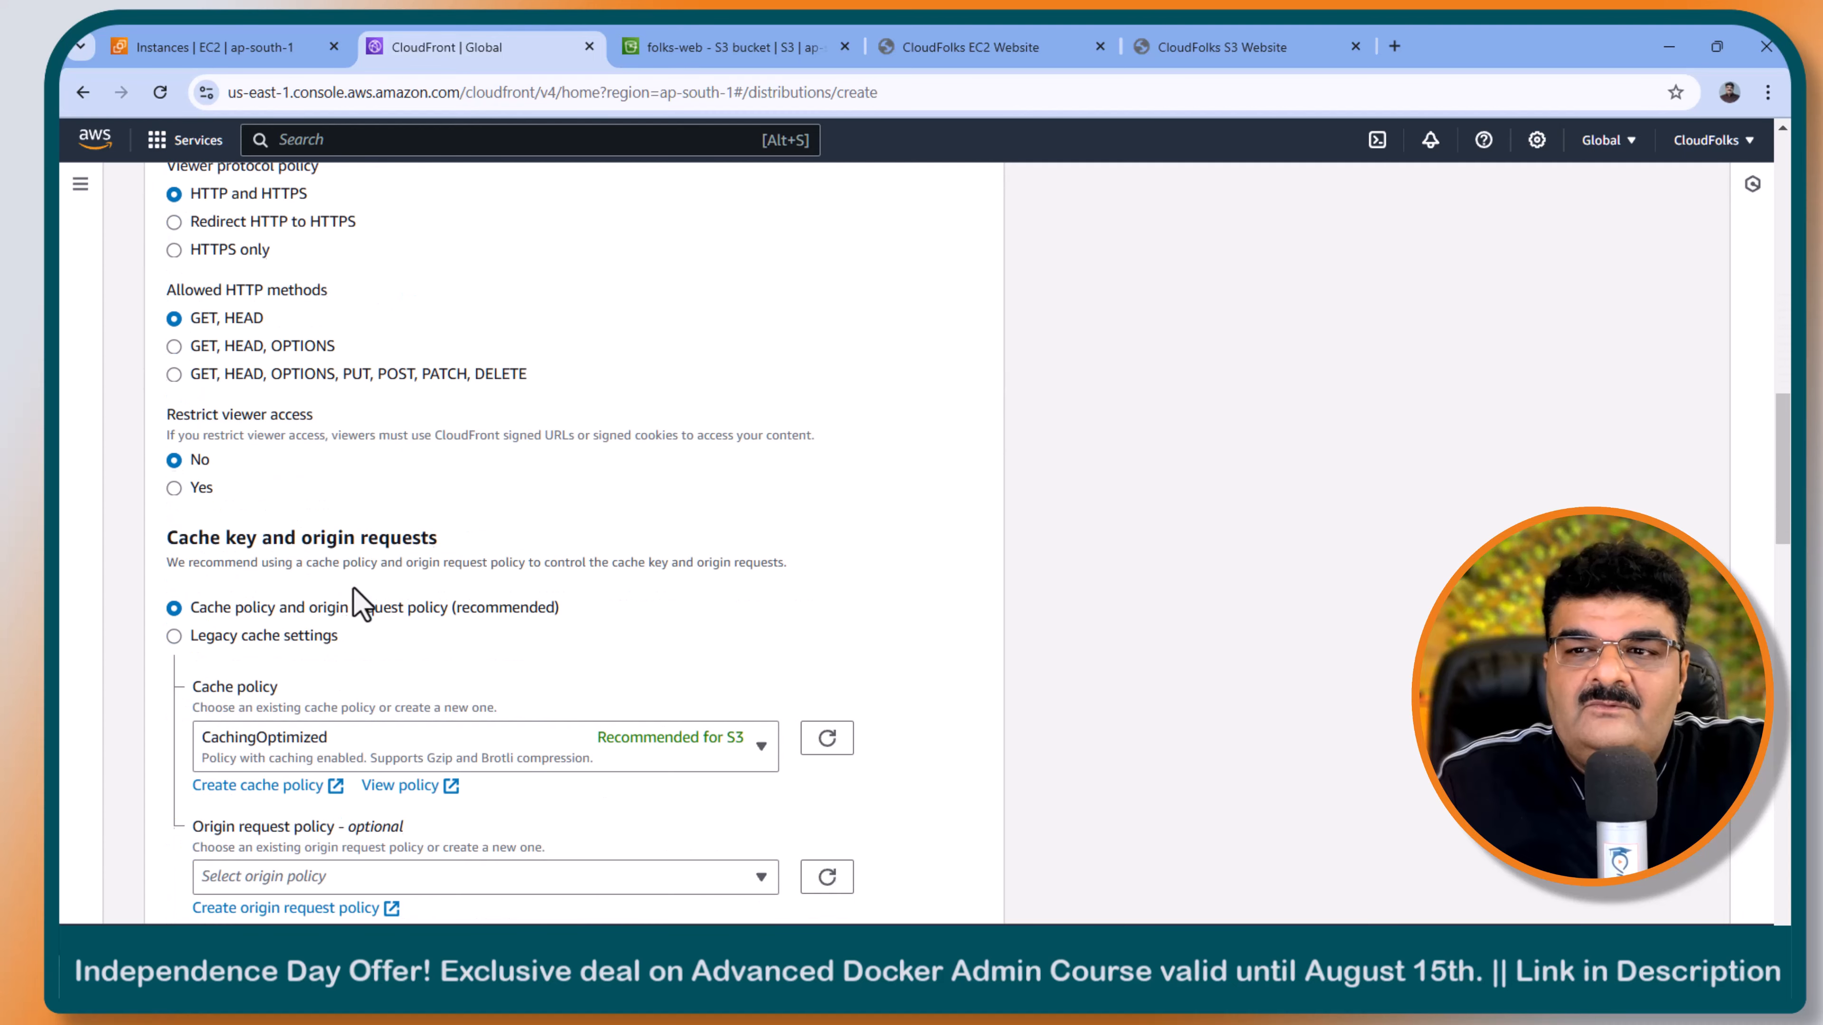
scroll(359, 605, "down", 4)
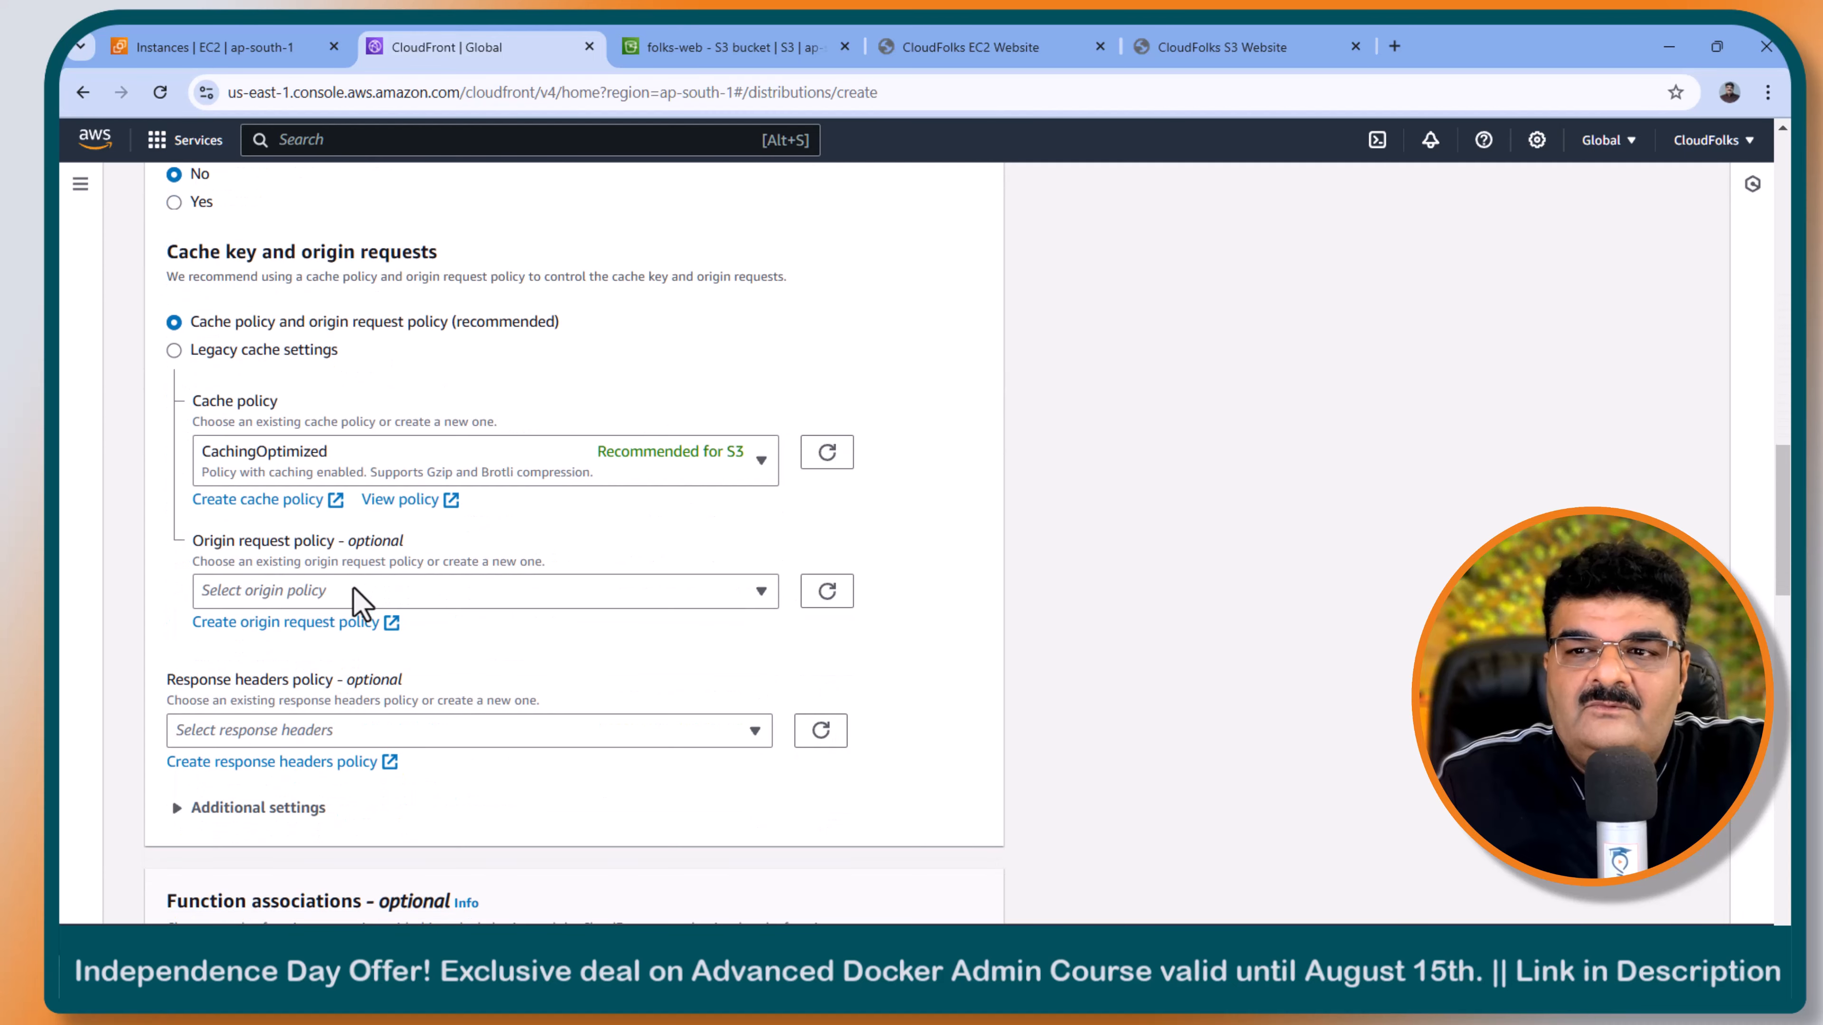
left_click(267, 462)
left_click(293, 603)
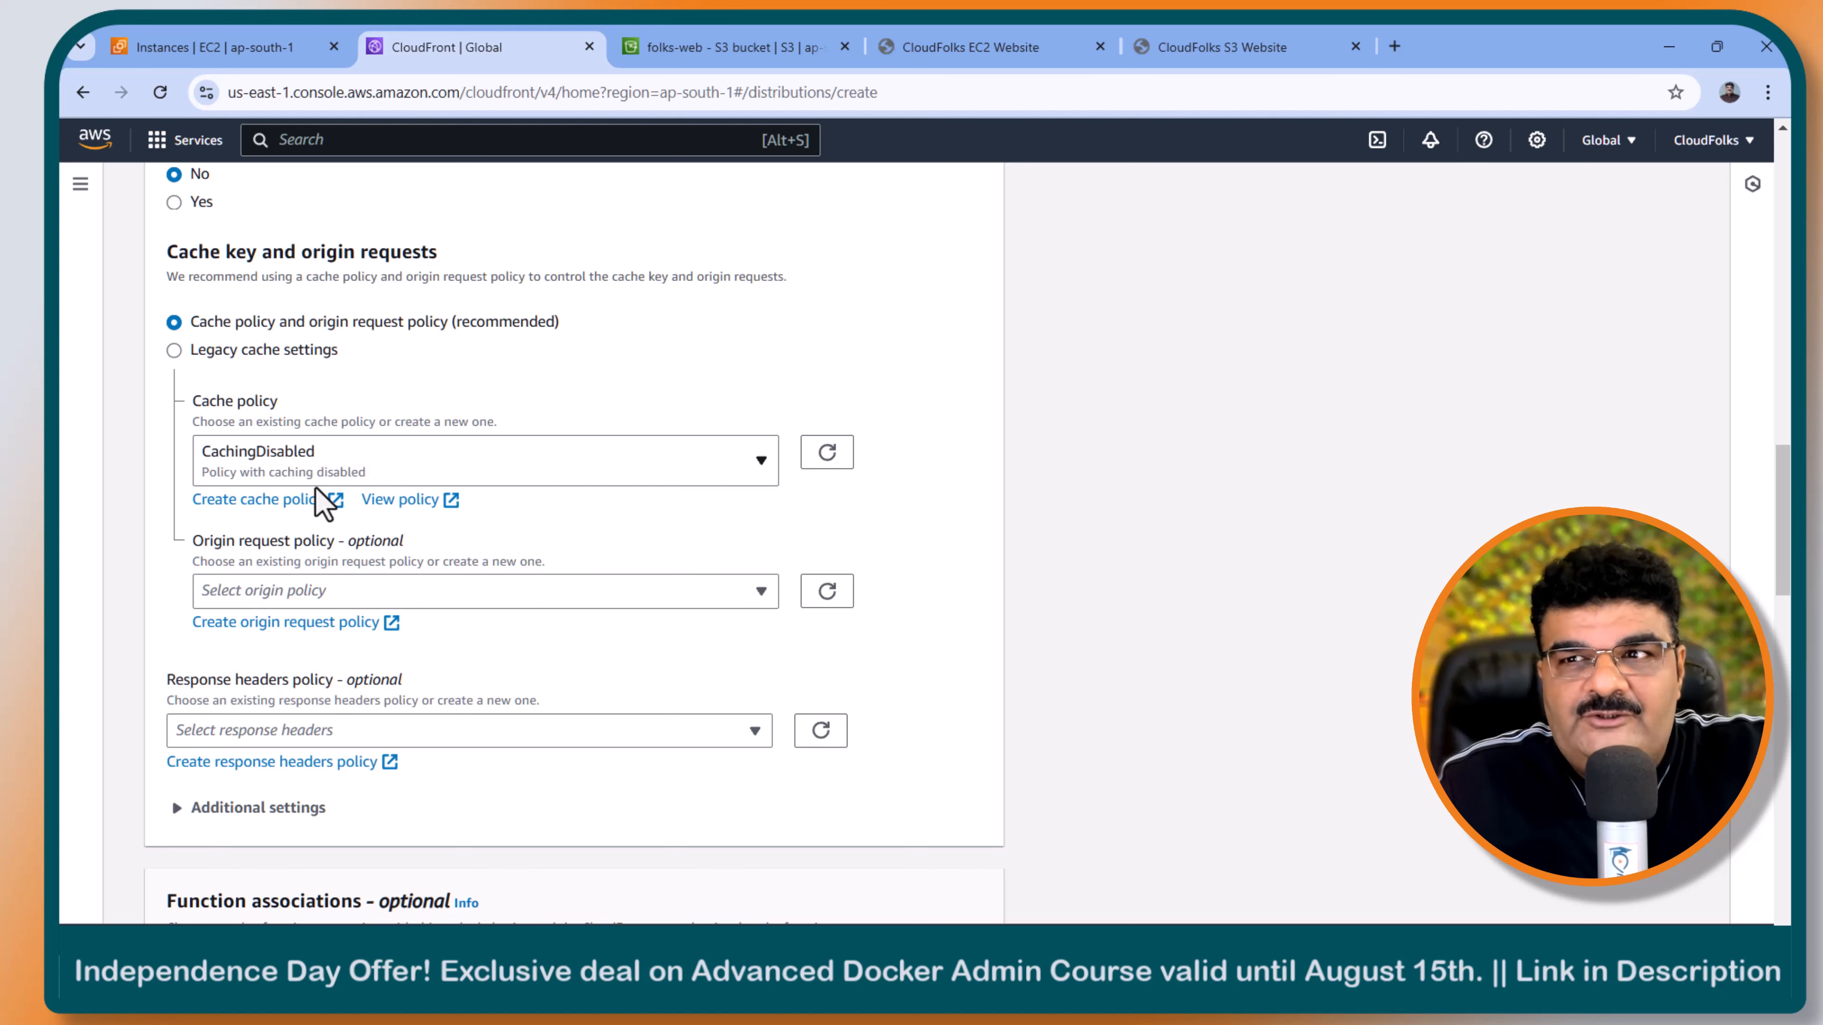
- Choose not to enable WAF security protections and create the distribution
scroll(473, 505, "down", 4)
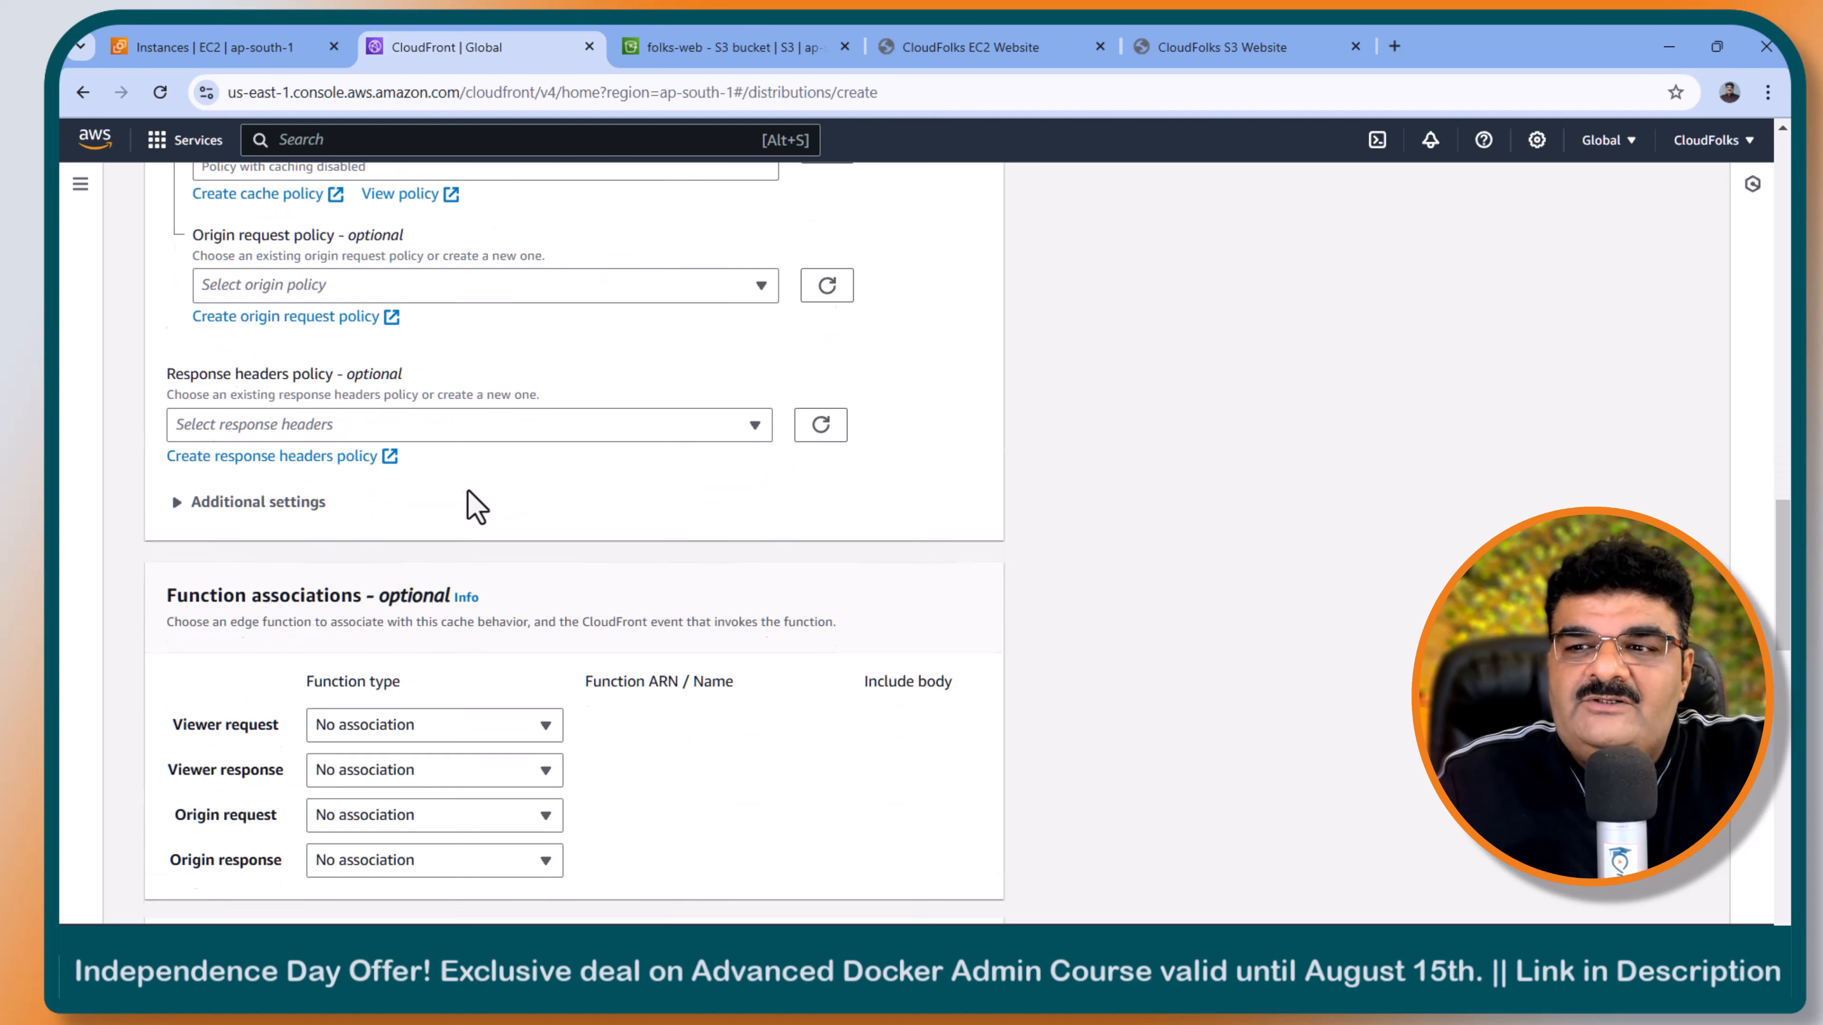
scroll(467, 492, "down", 7)
left_click(609, 475)
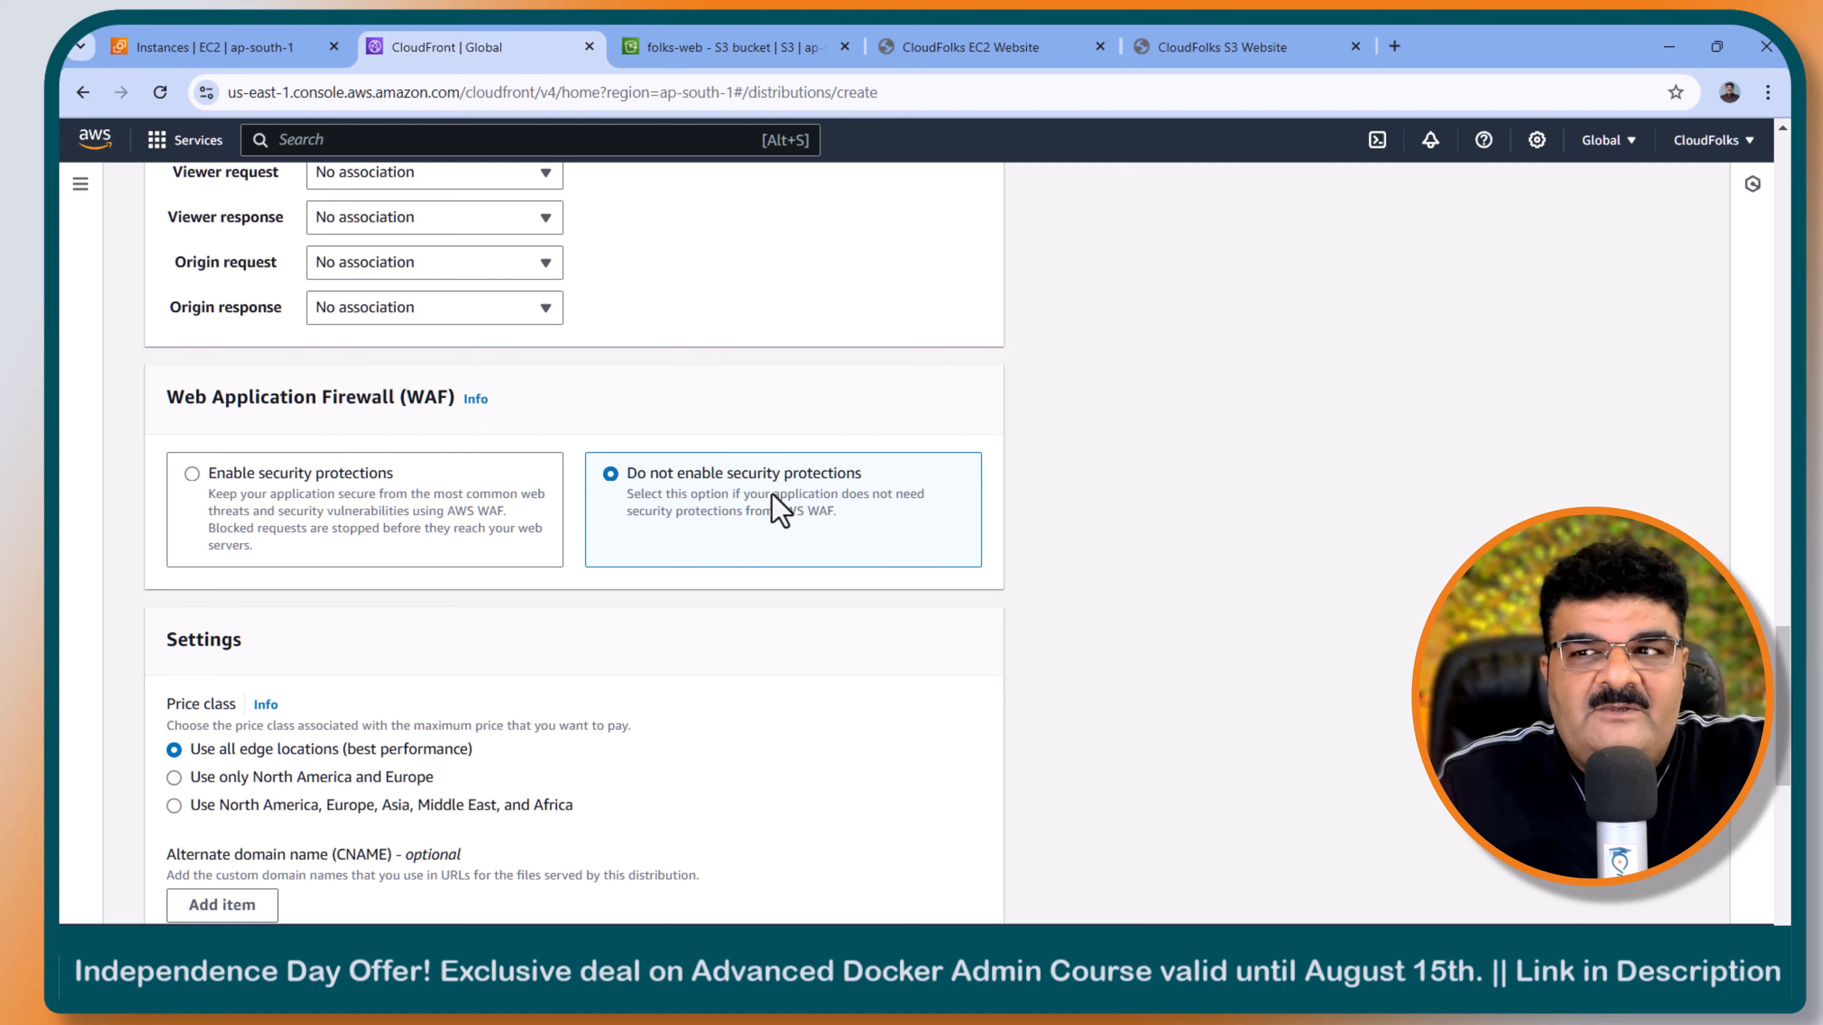
scroll(761, 492, "down", 8)
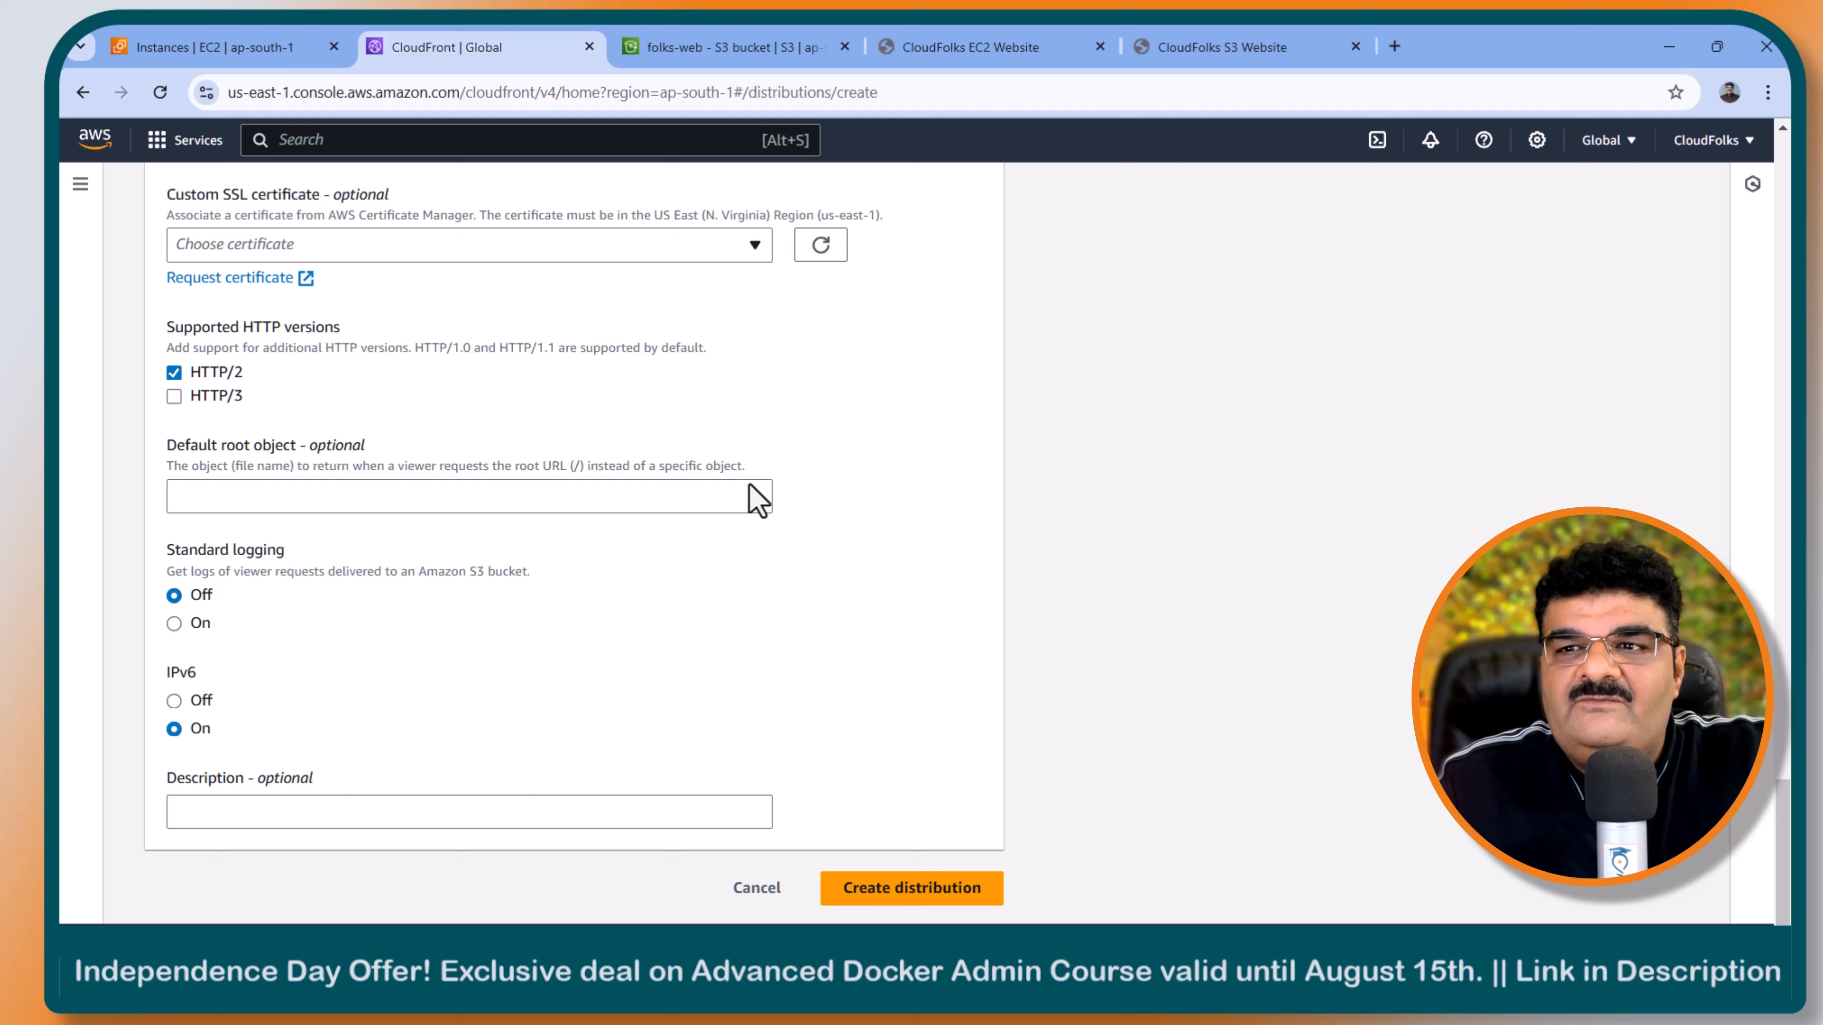
left_click(927, 890)
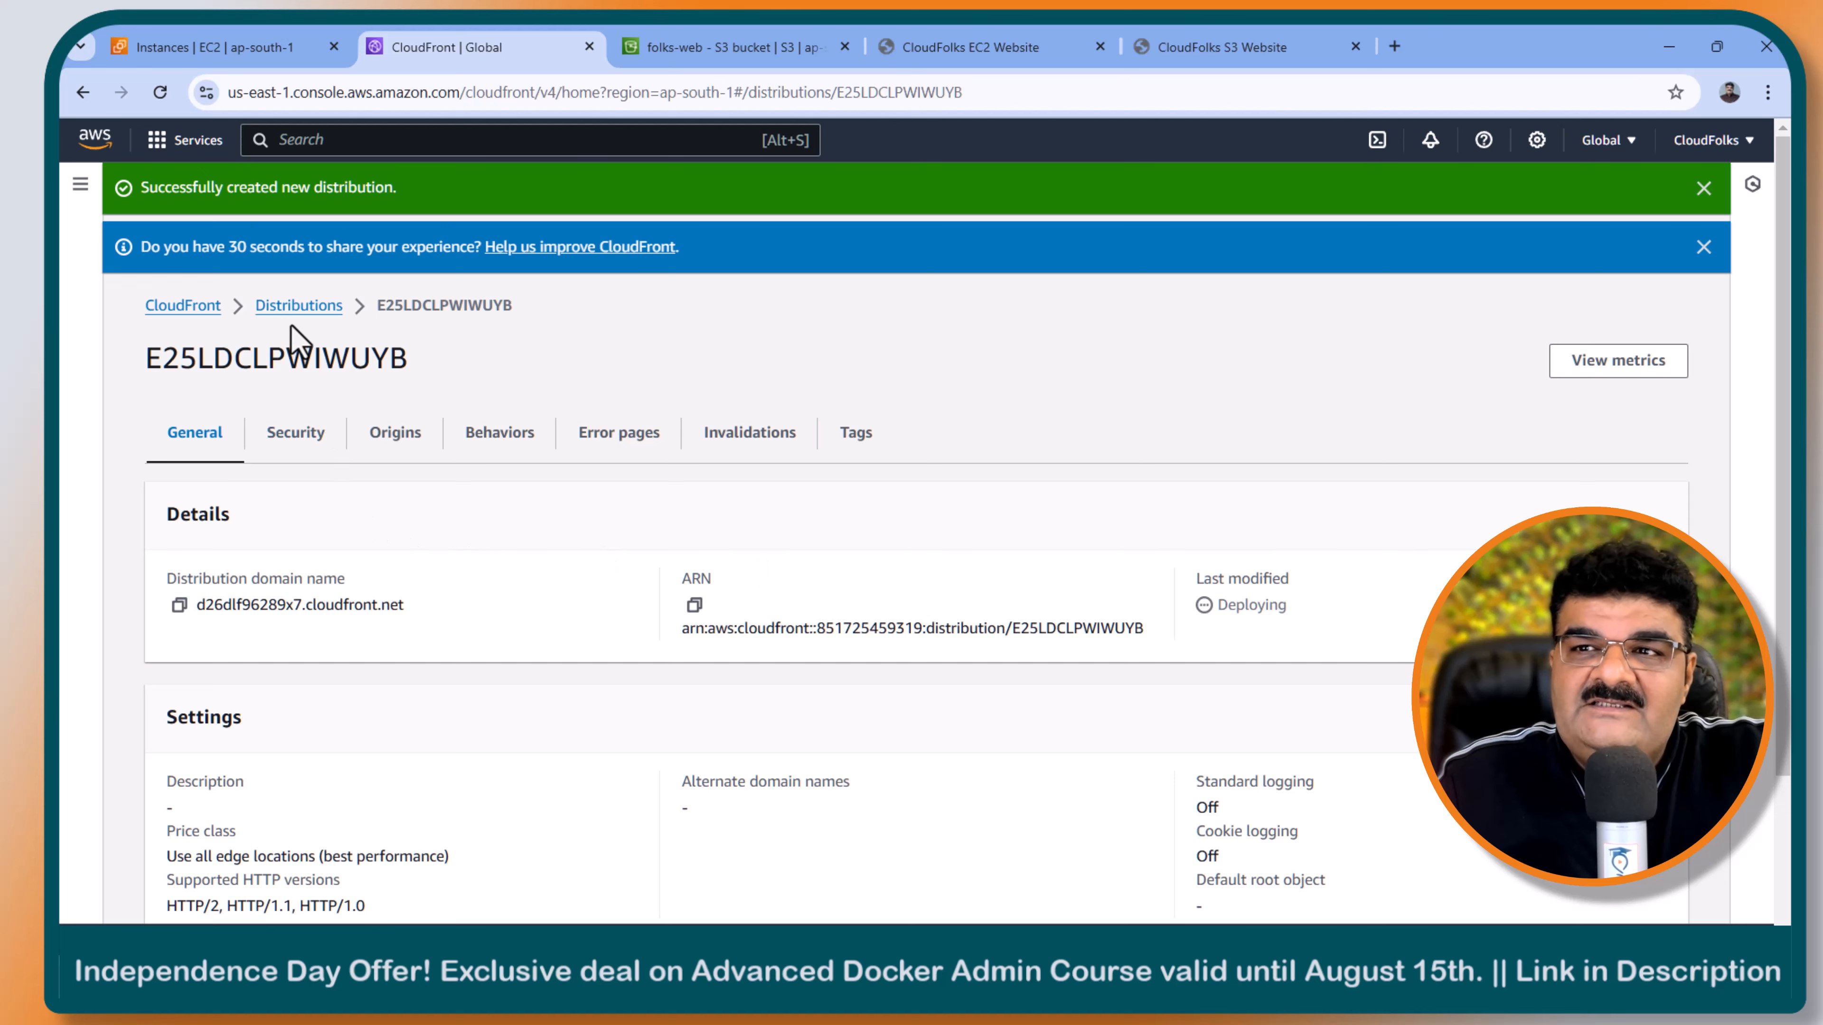
- Copy the new distribution's domain name from the distributions list and open it in a new browser tab
left_click(297, 308)
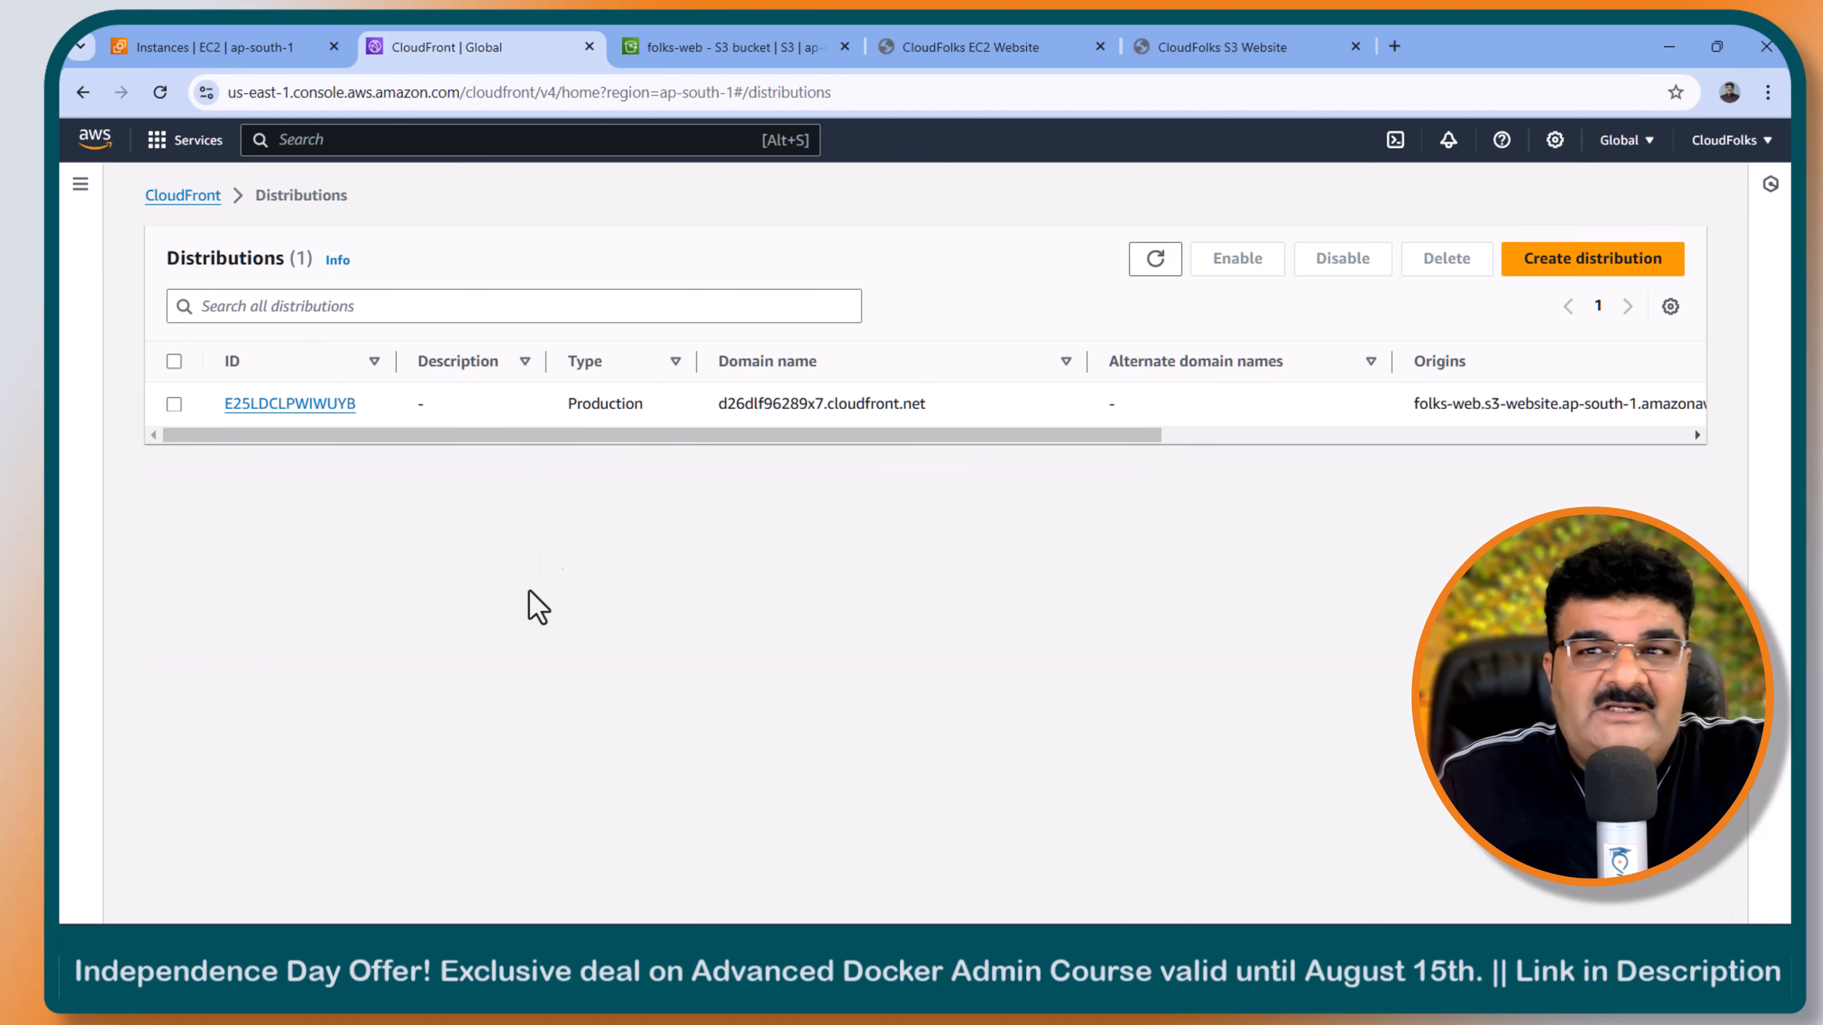
left_click_drag(718, 403, 945, 403)
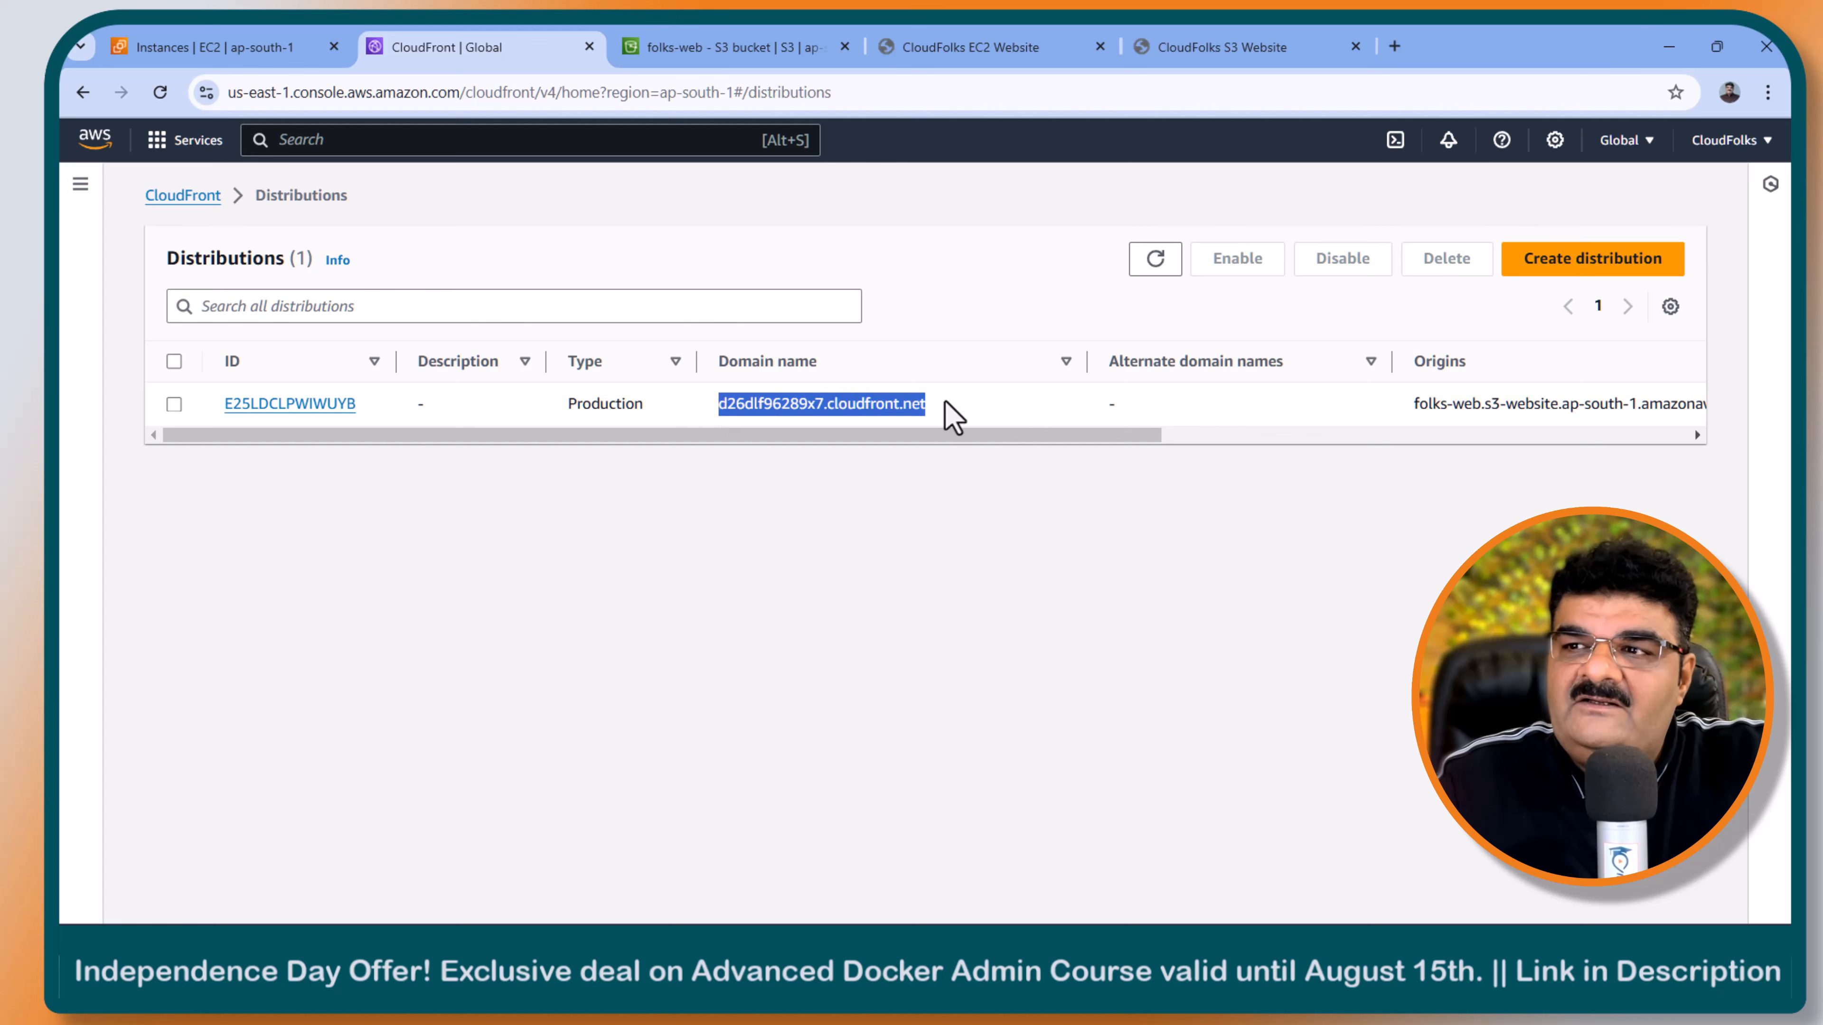
key("ctrl+c")
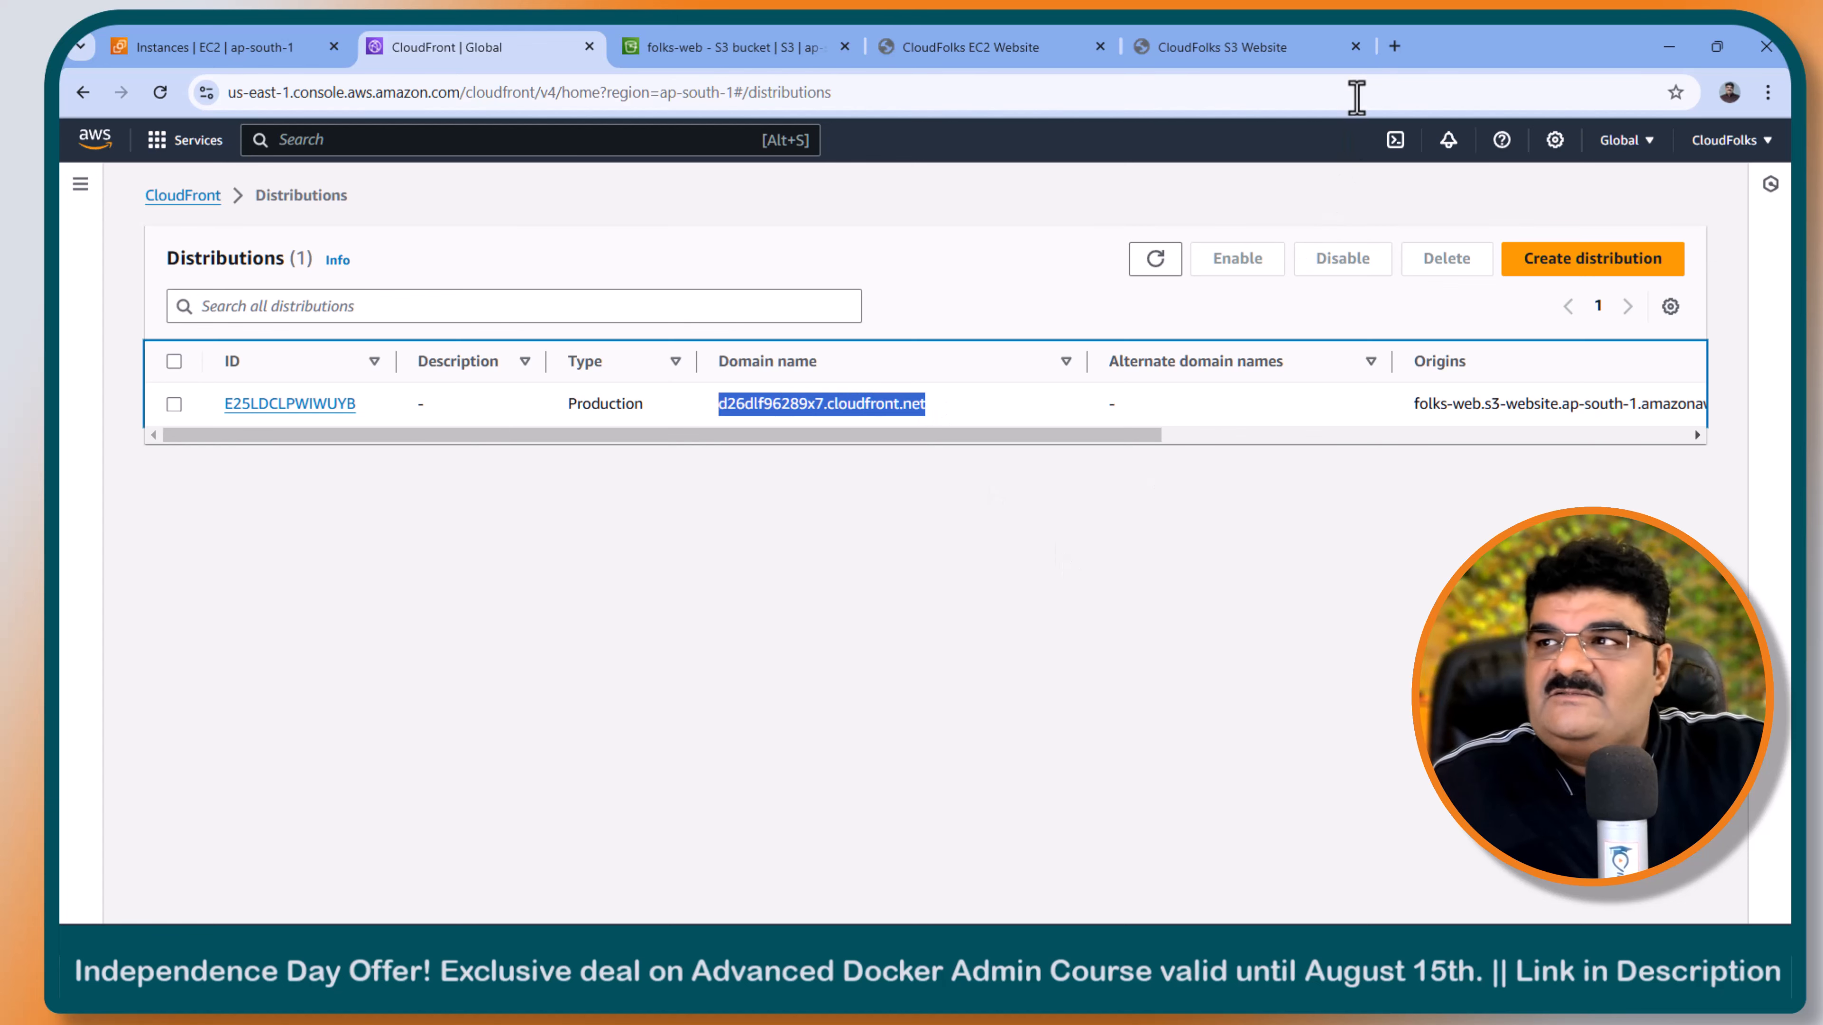
left_click(1399, 46)
key("ctrl+v")
key("Return")
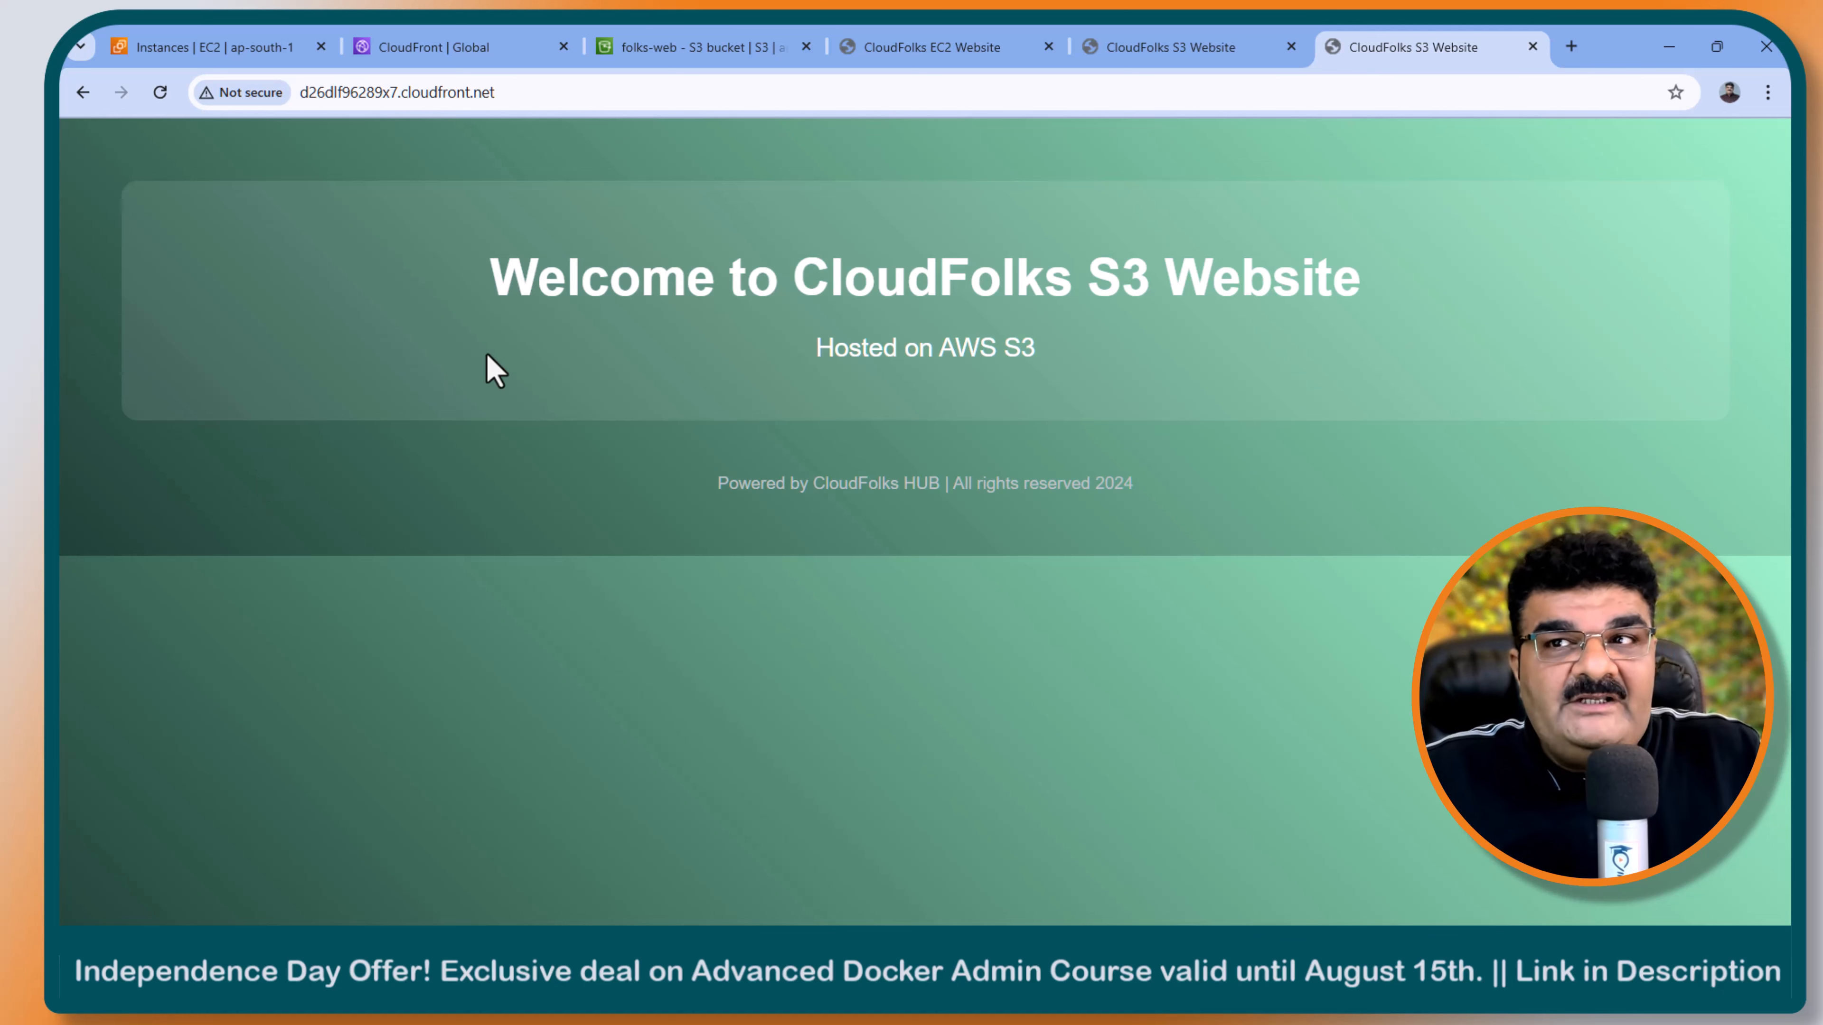
- Start a new origin in the new CloudFront distribution and list the available origin domains
left_click(465, 52)
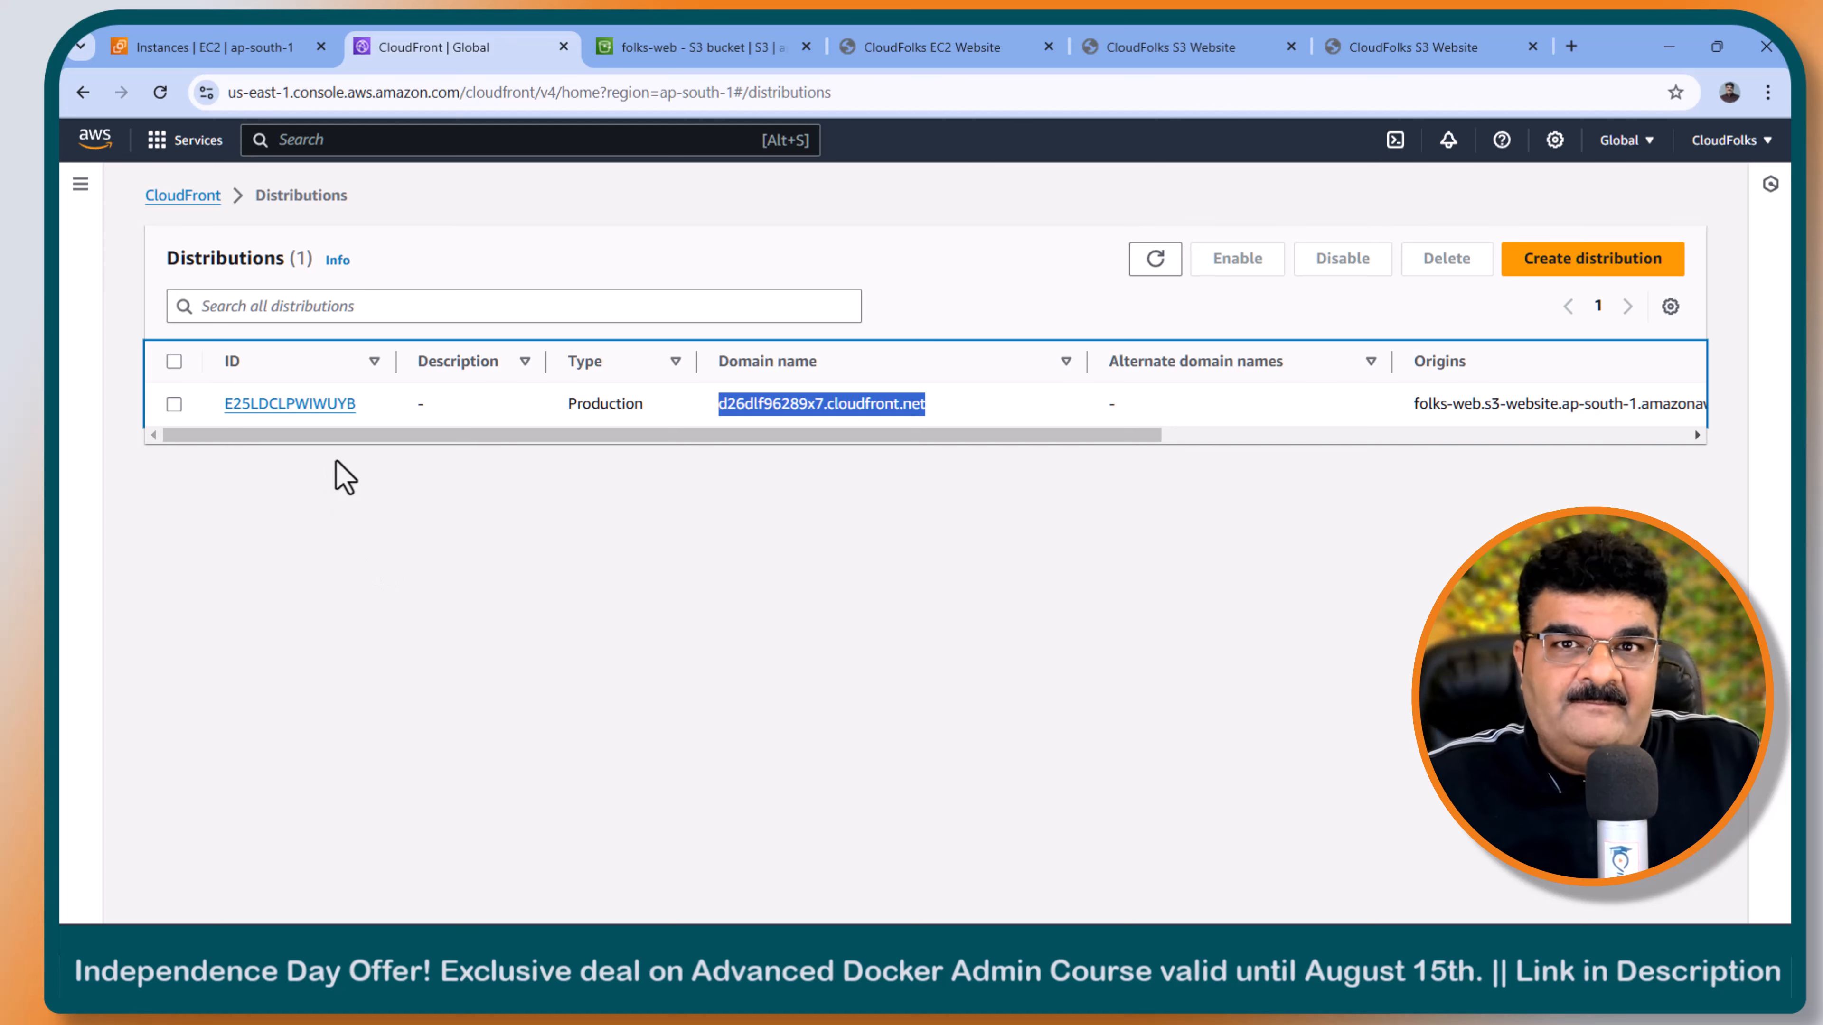
left_click(290, 404)
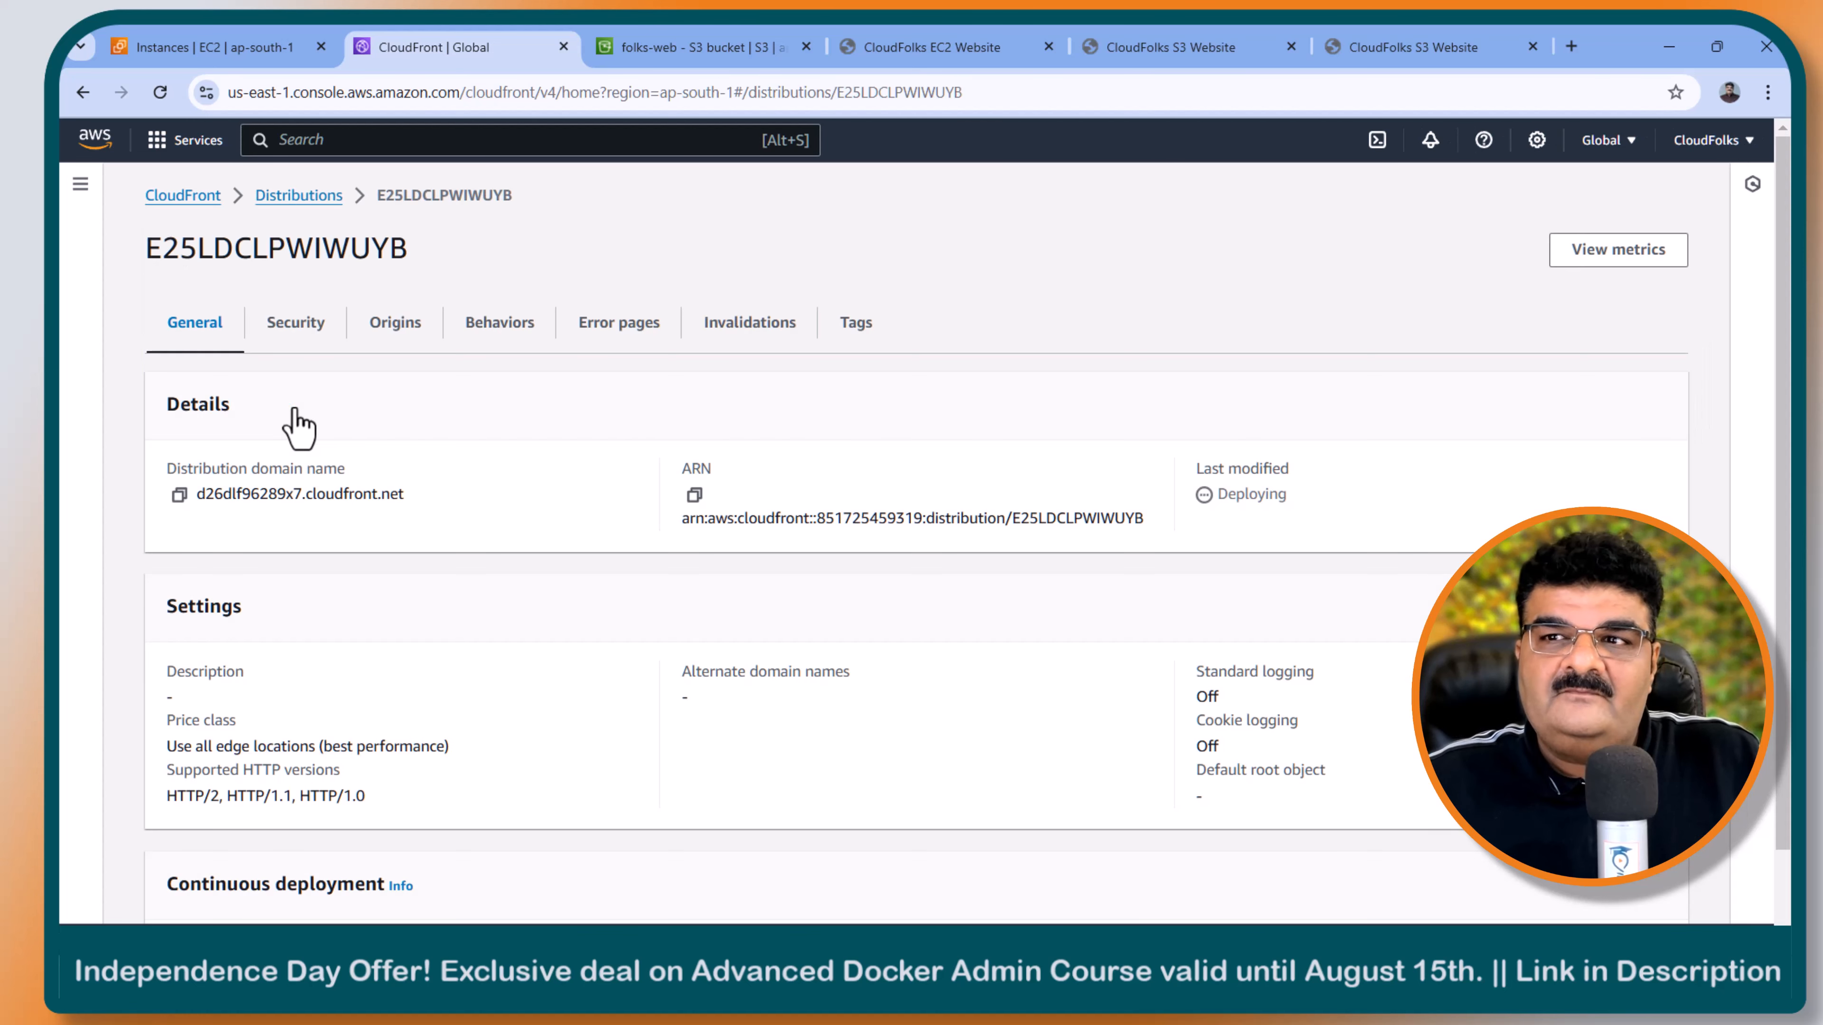
left_click(406, 338)
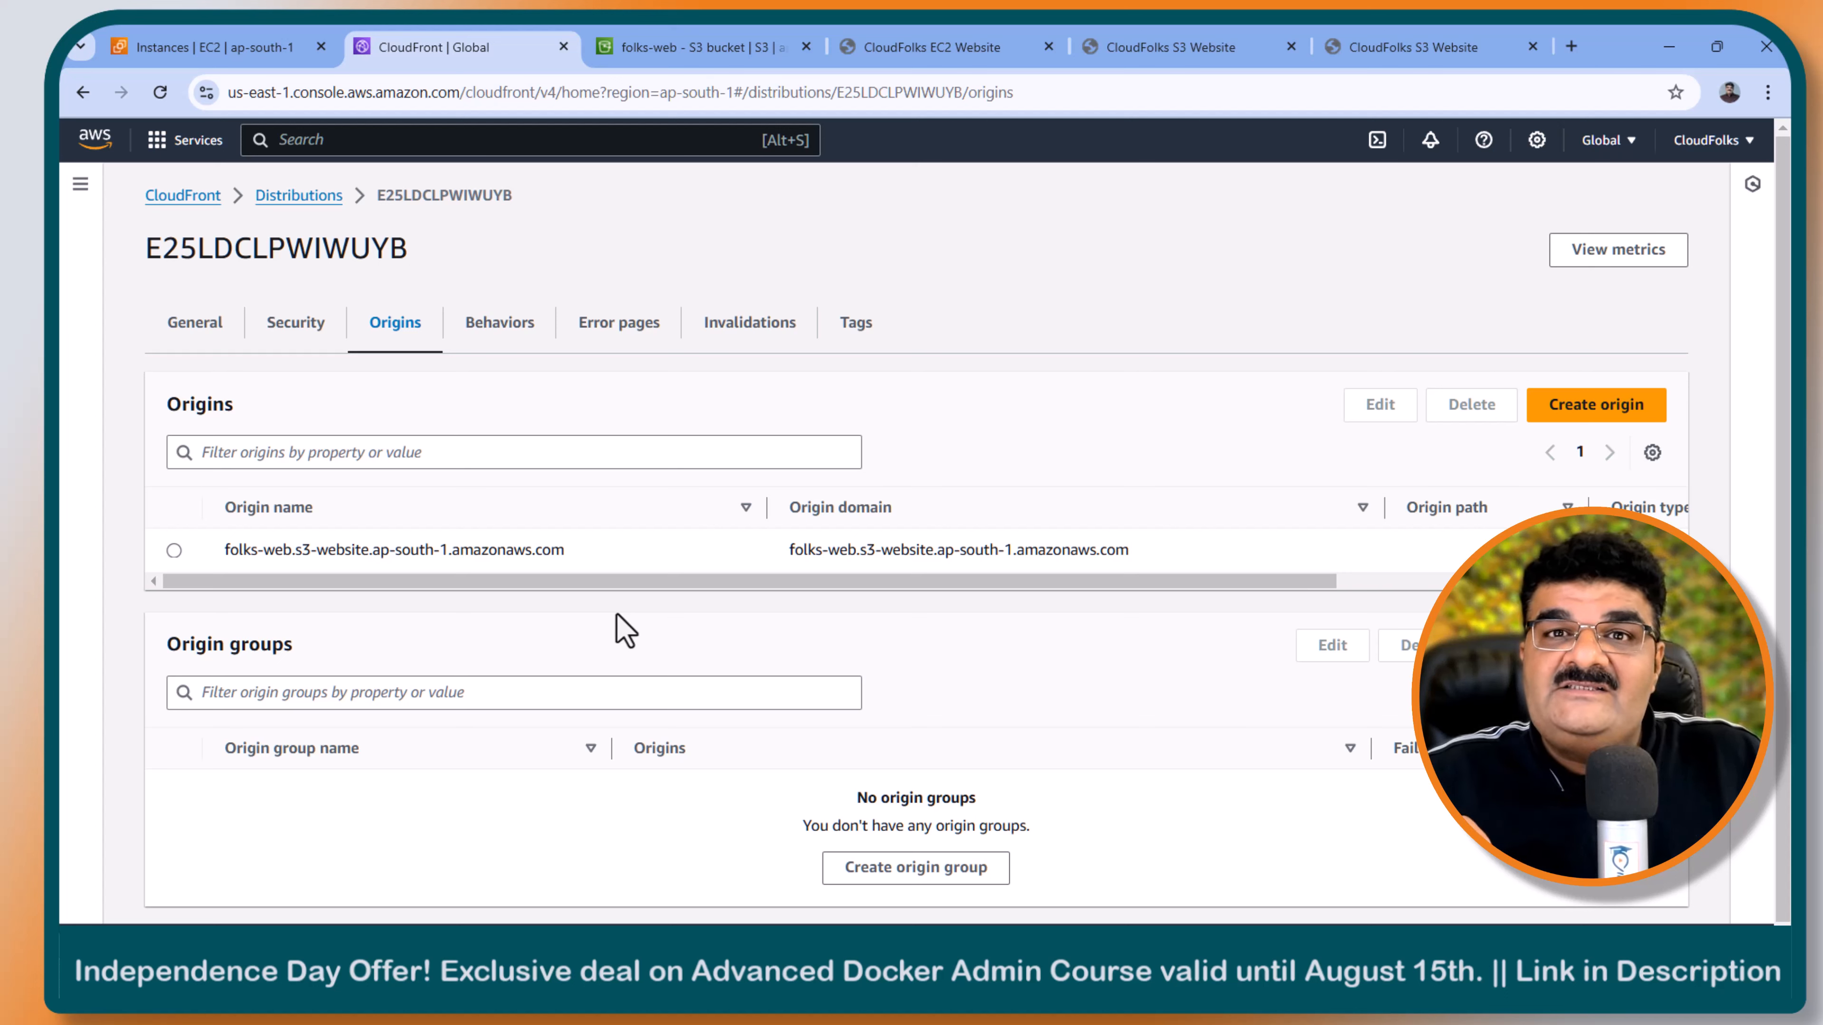
left_click(1605, 409)
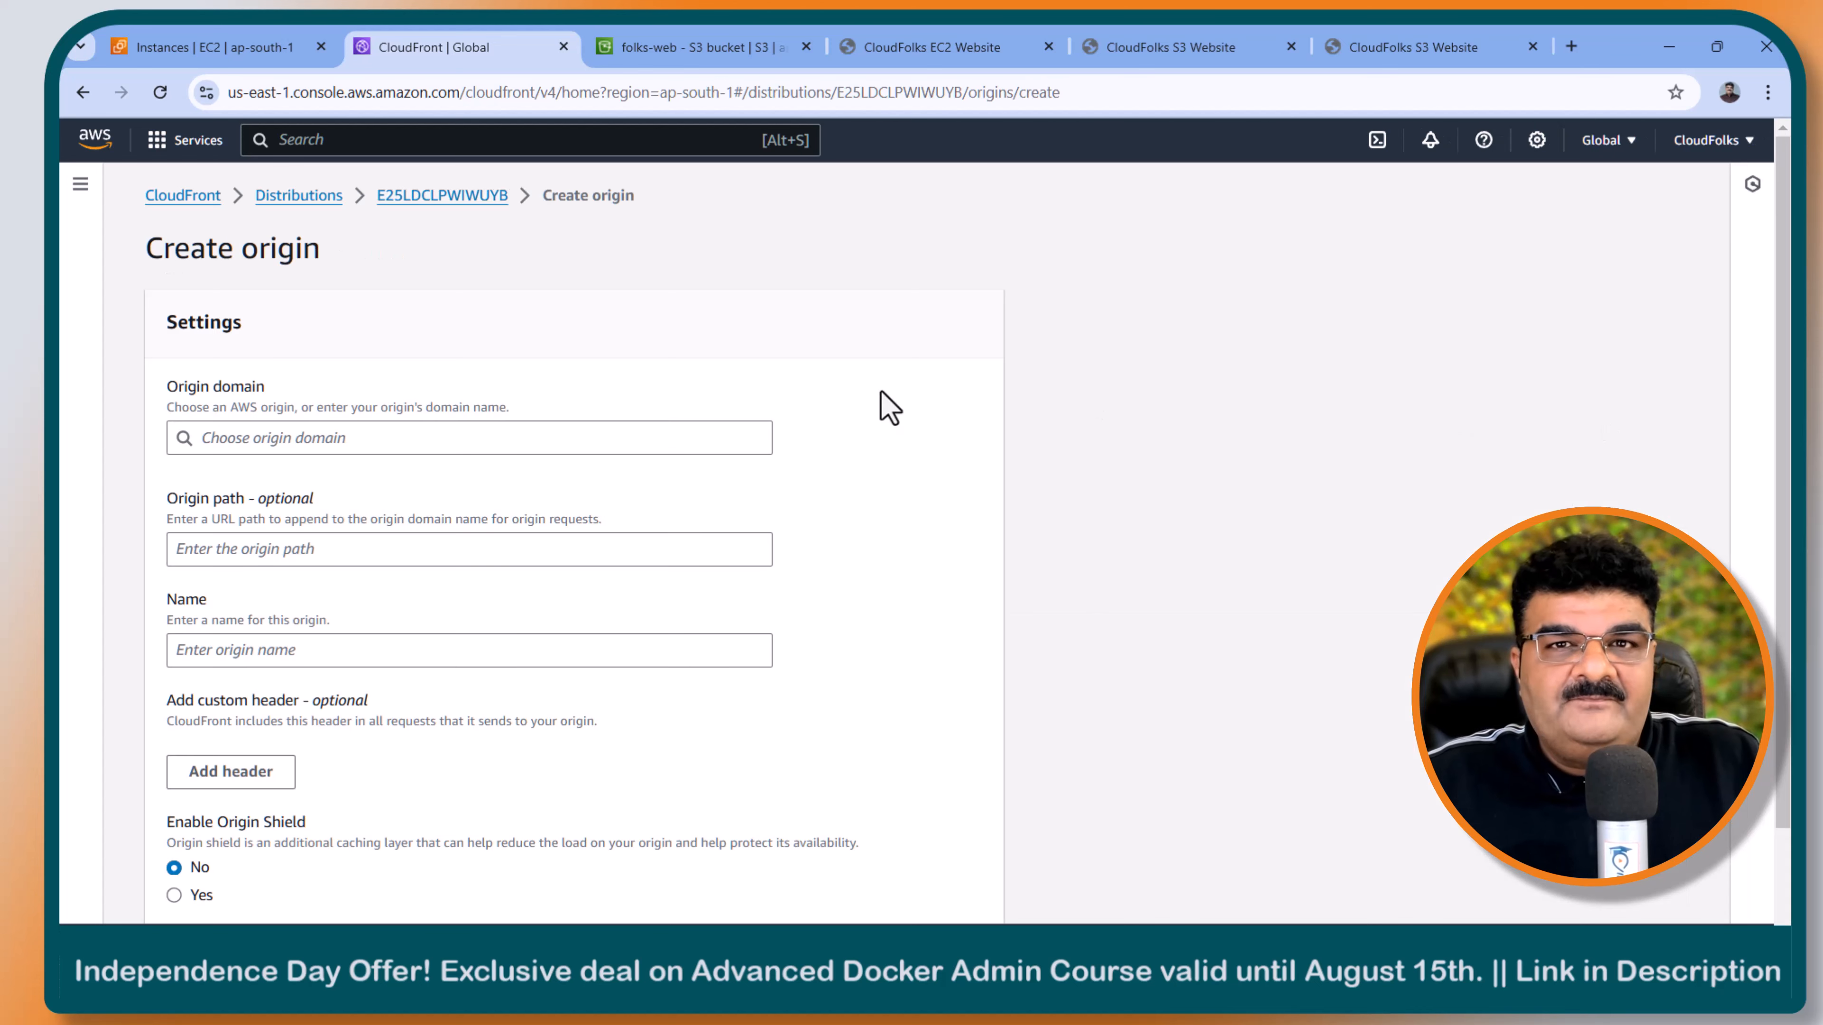
left_click(439, 434)
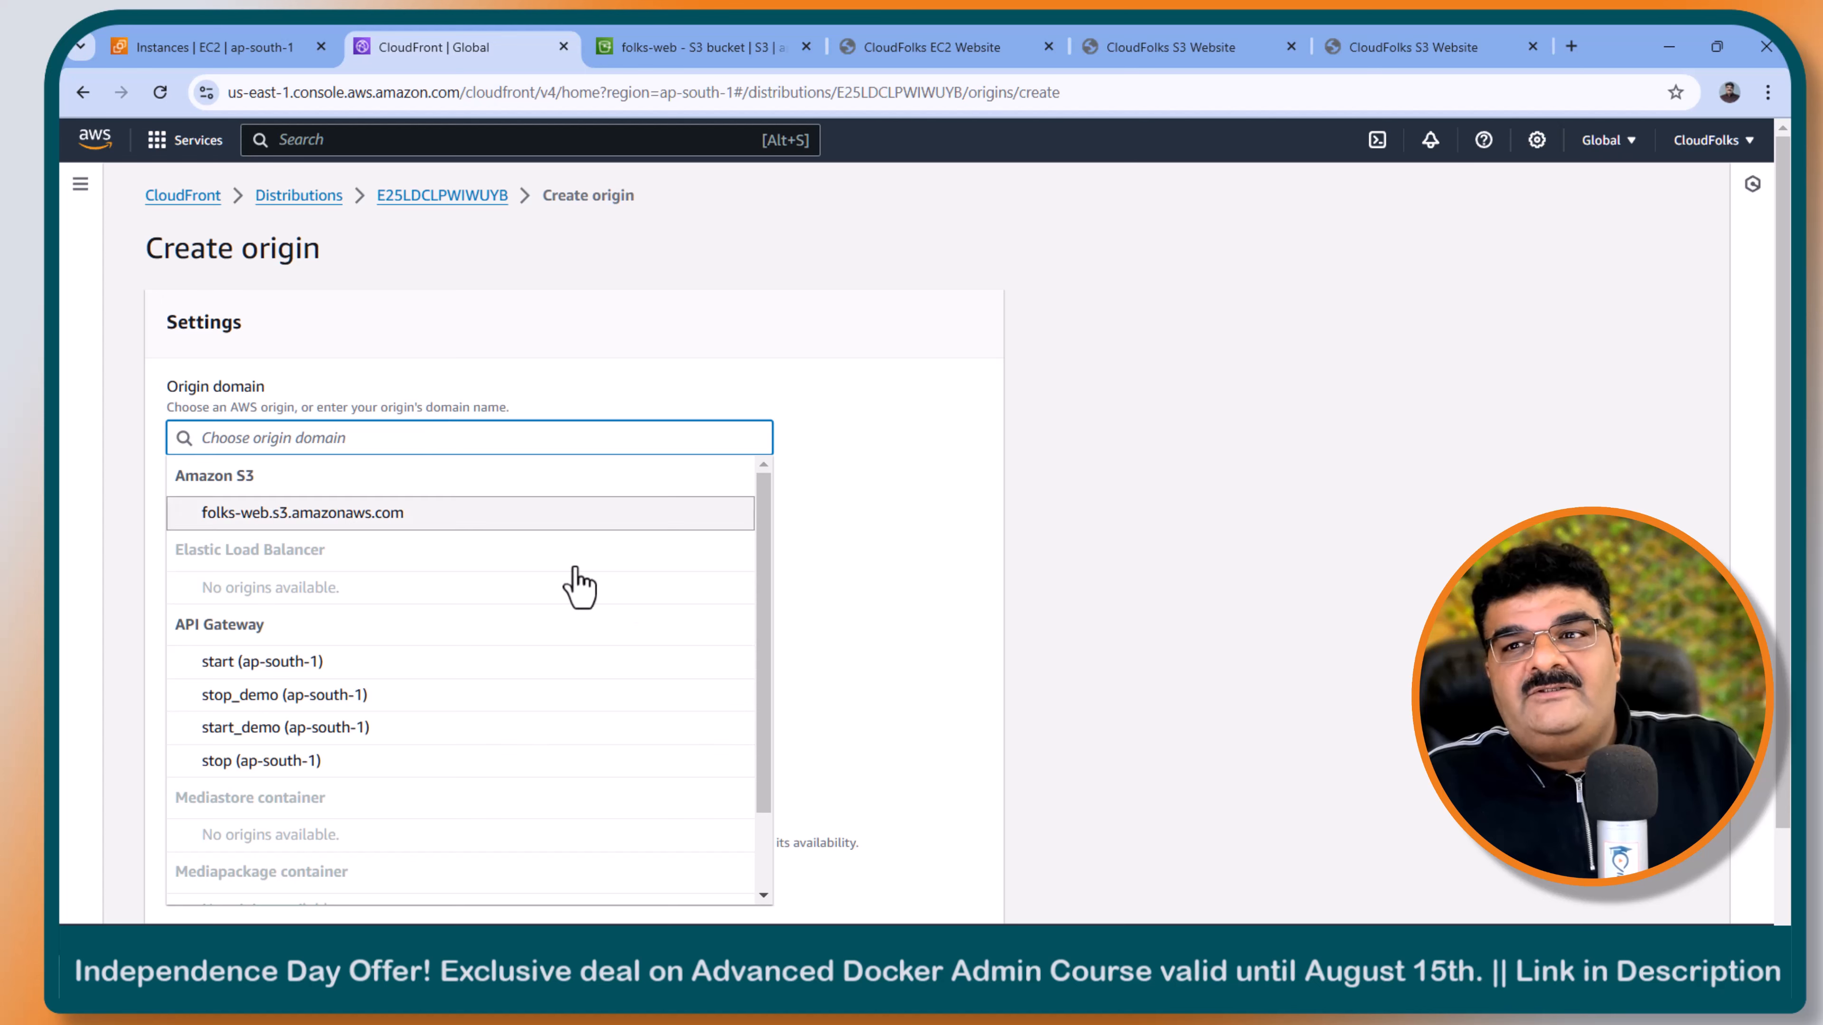
mouse_move(761, 543)
left_mouse_down()
mouse_move(763, 709)
mouse_move(783, 550)
left_mouse_up()
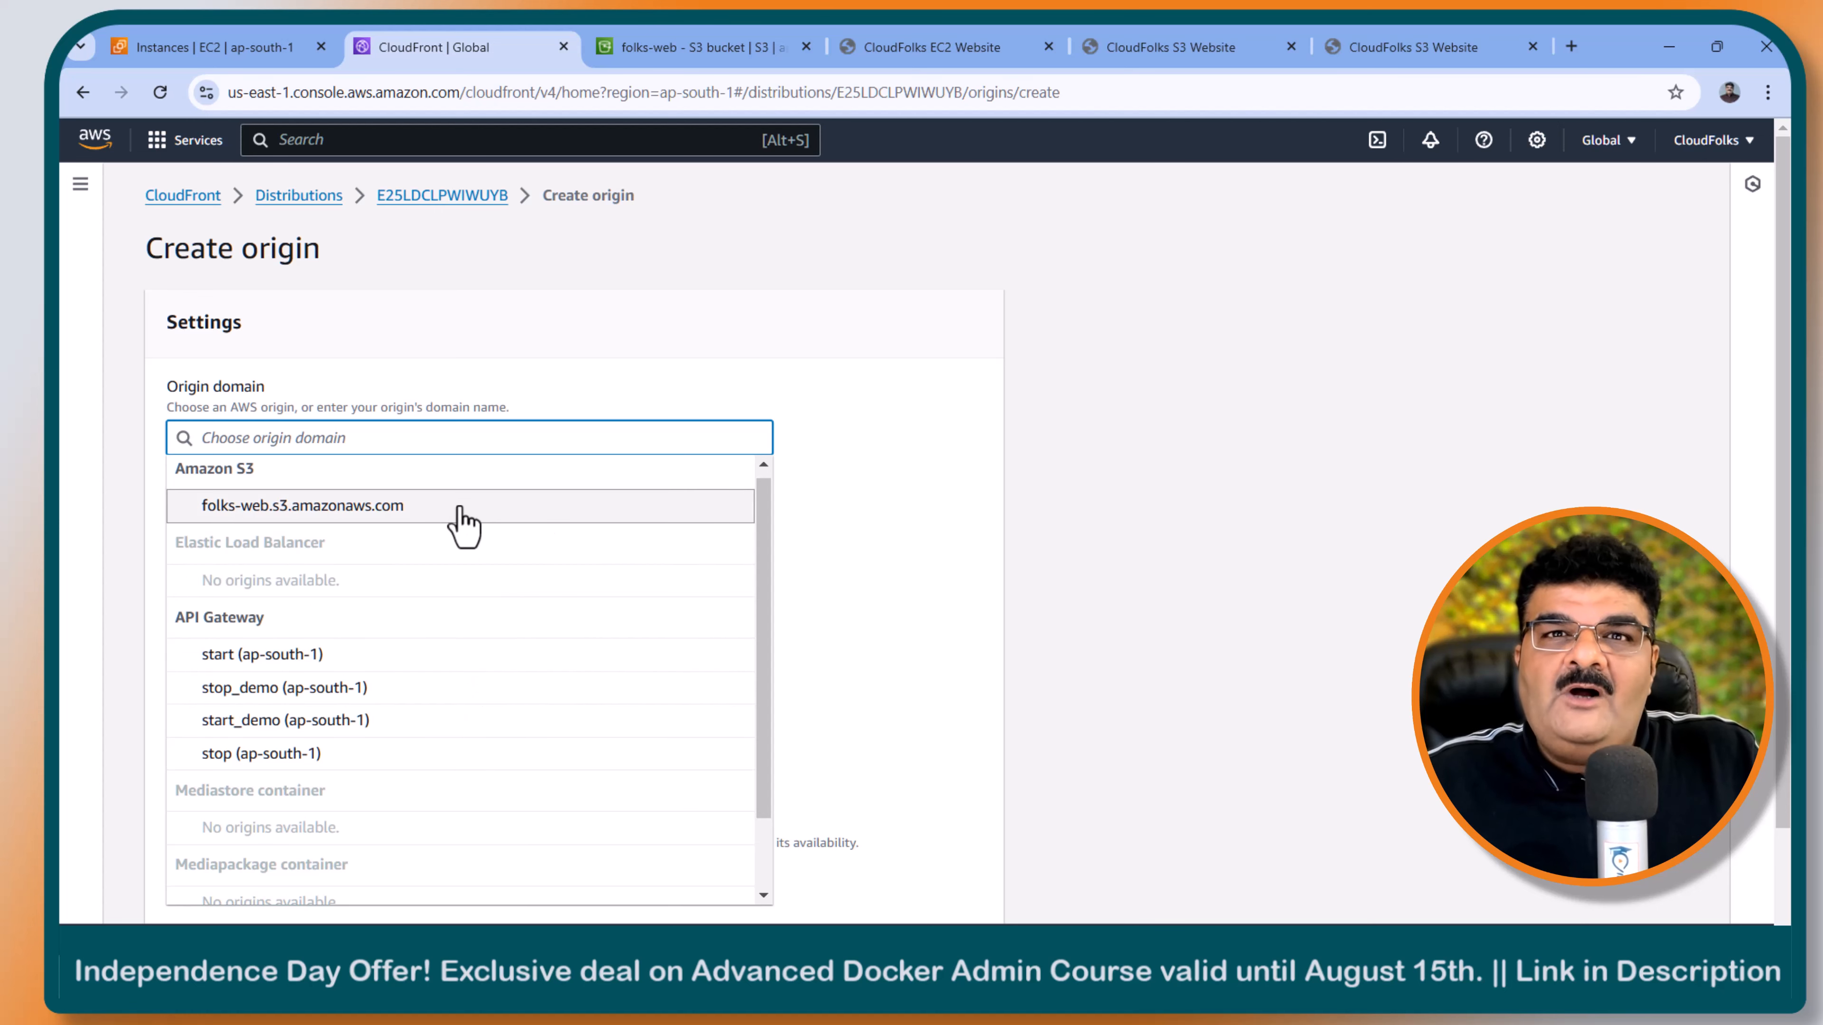
- Copy the public IPv4 DNS of the web-server EC2 instance from its details
left_click(237, 47)
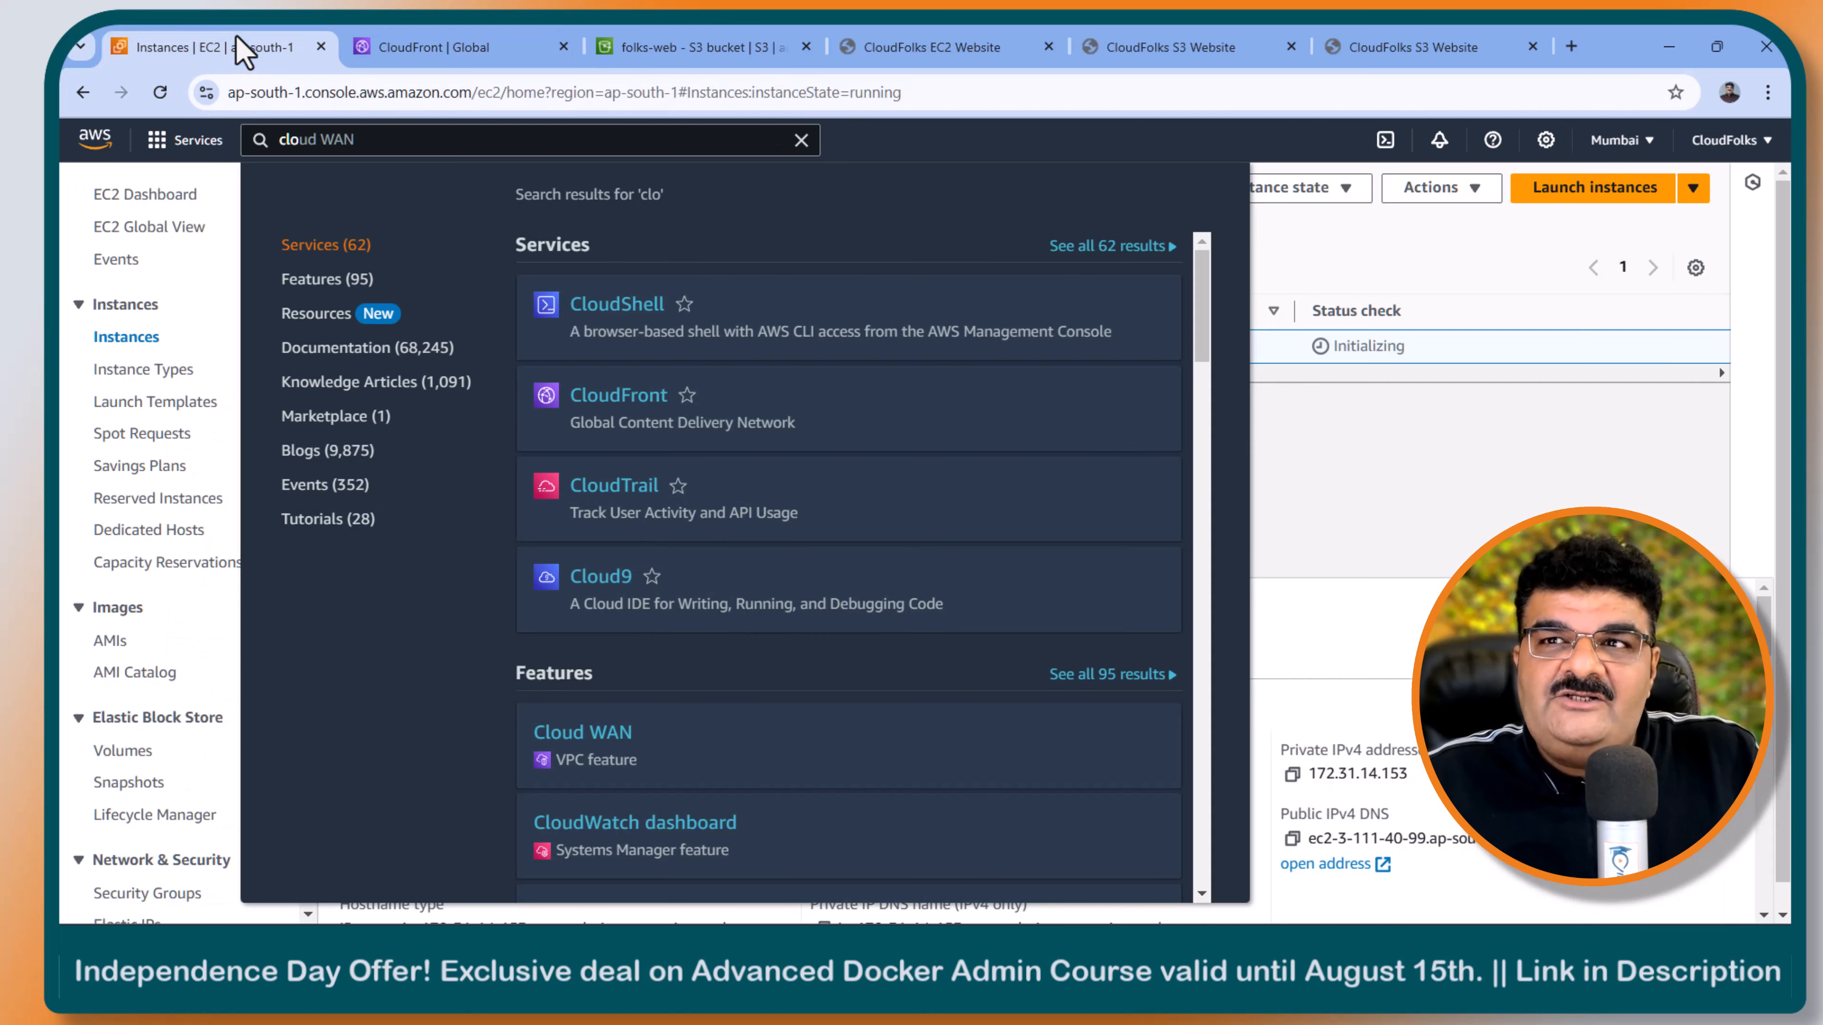
left_click(1302, 456)
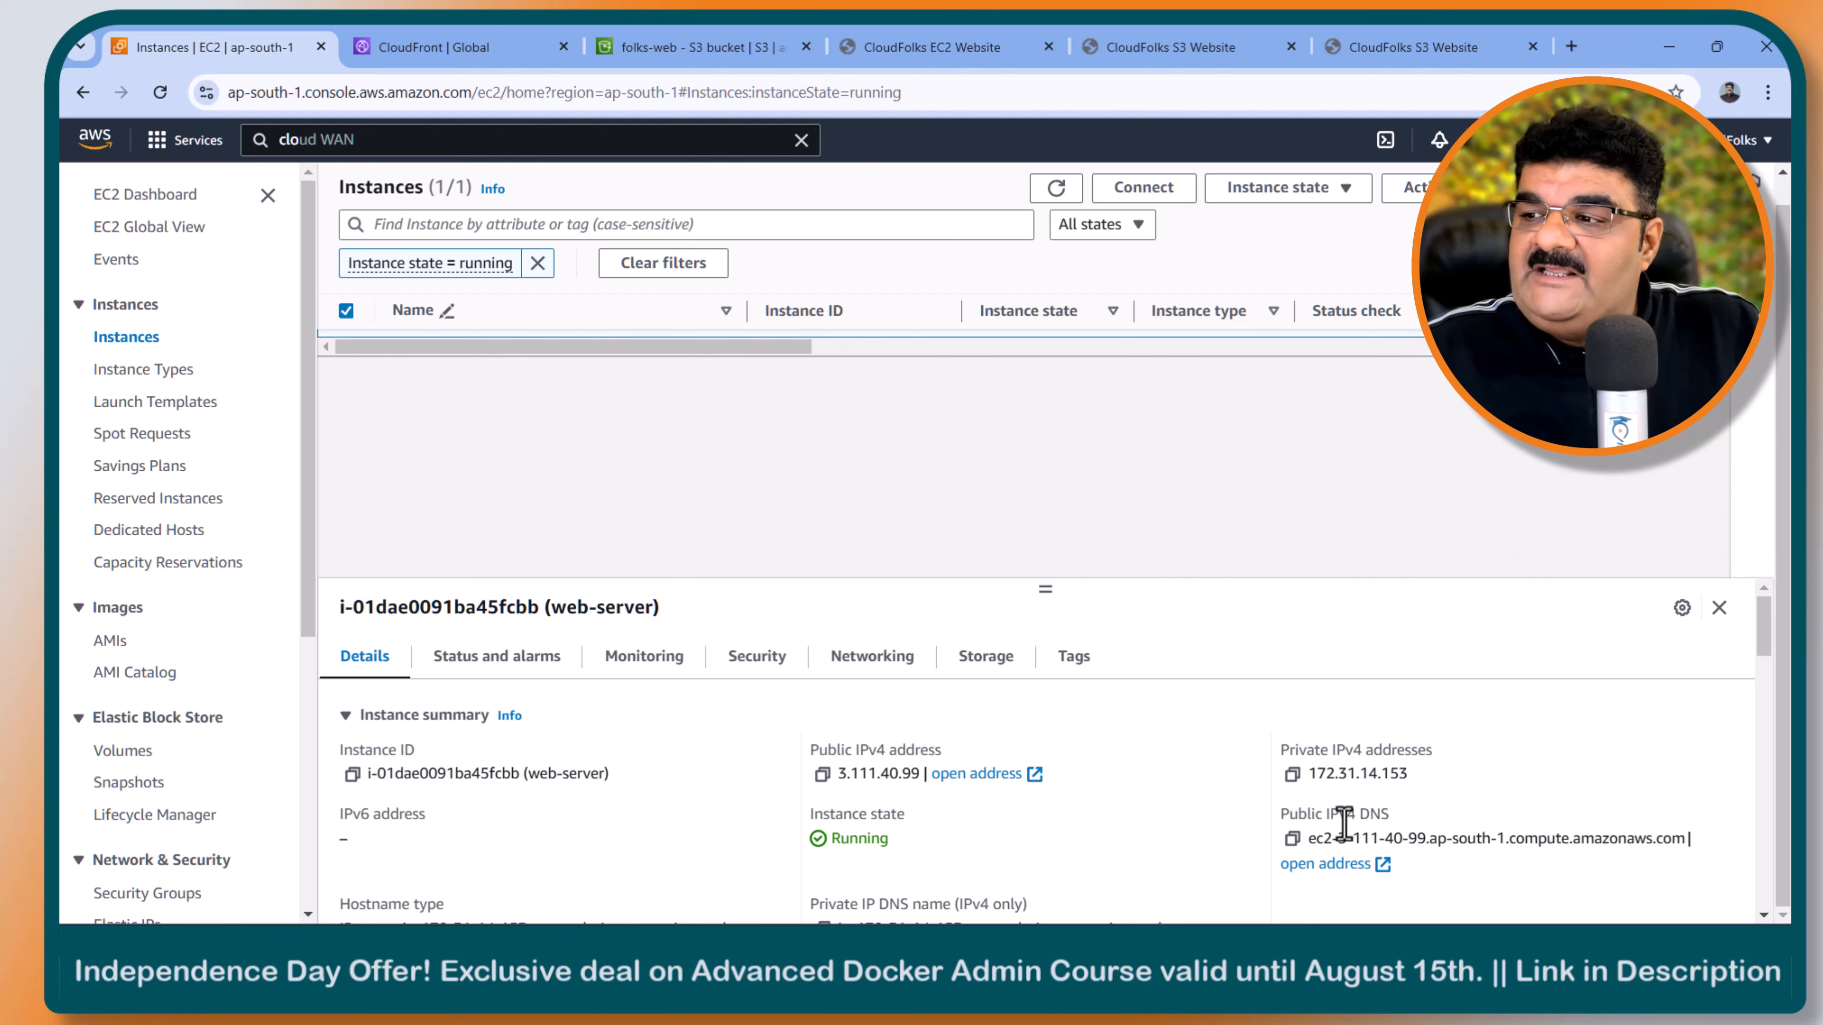
scroll(1083, 825, "down", 3)
scroll(1083, 825, "down", 1)
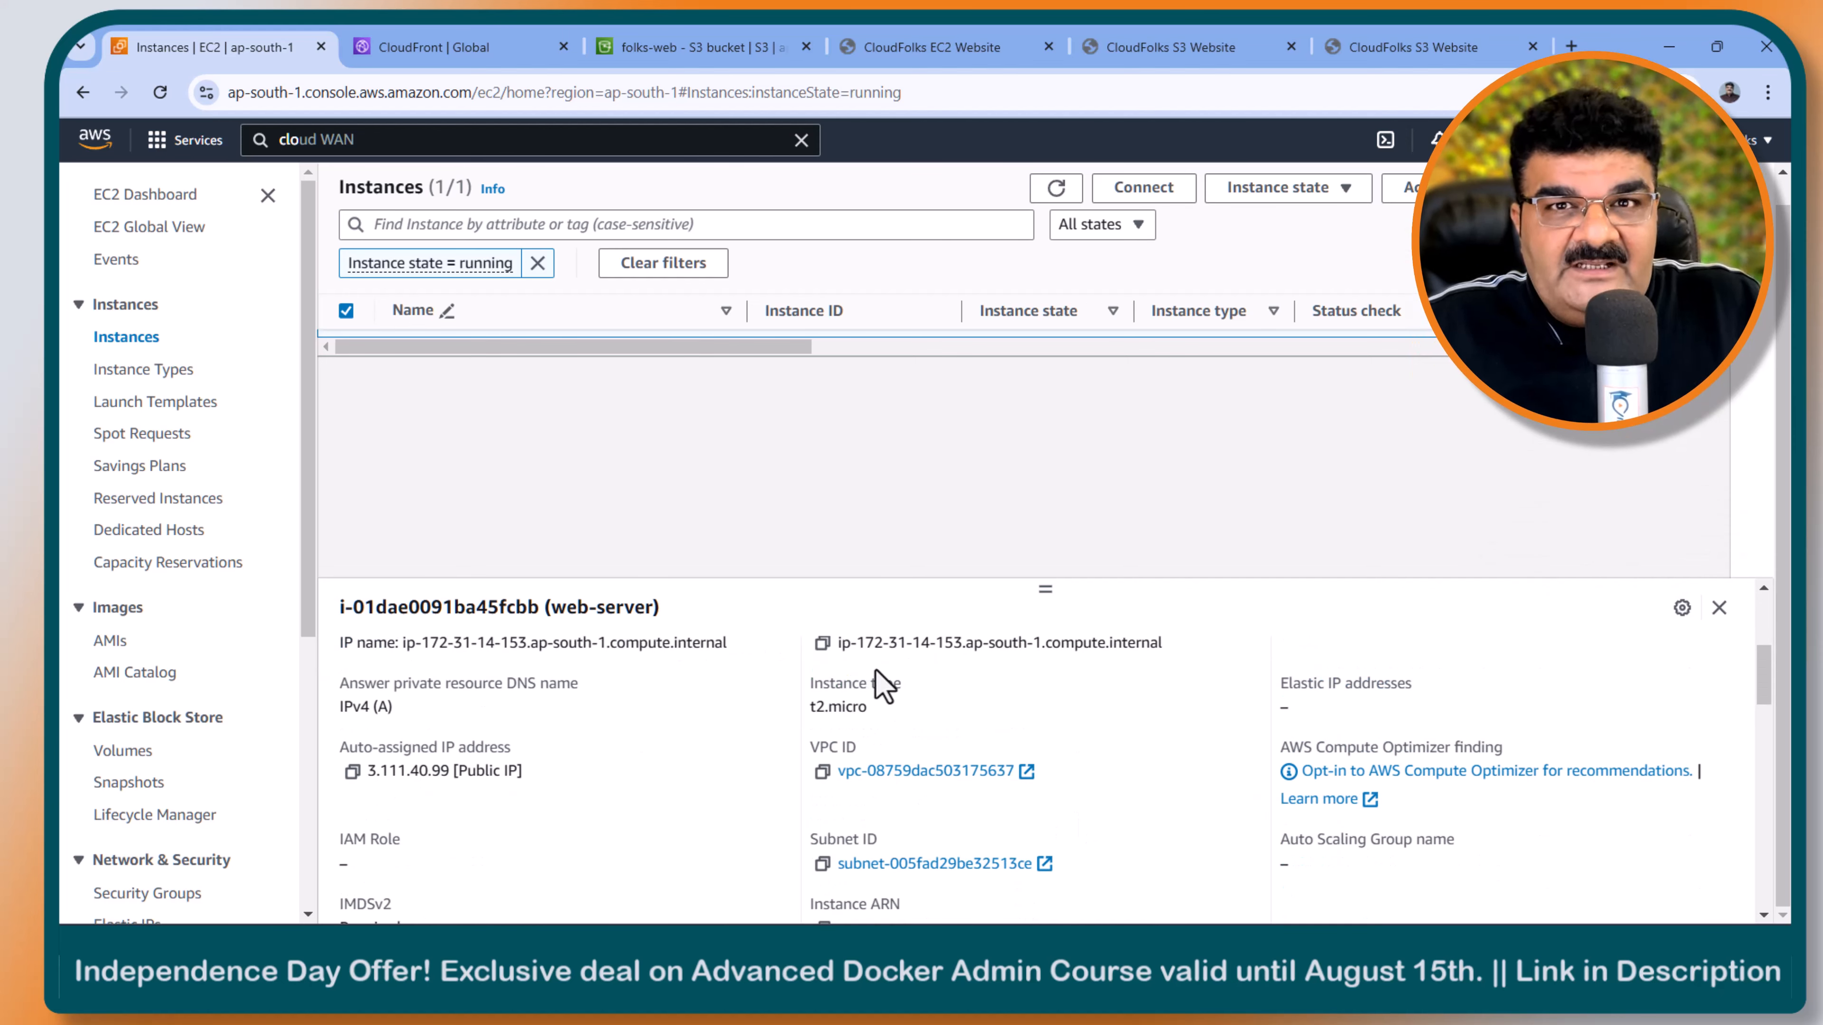
scroll(948, 725, "up", 4)
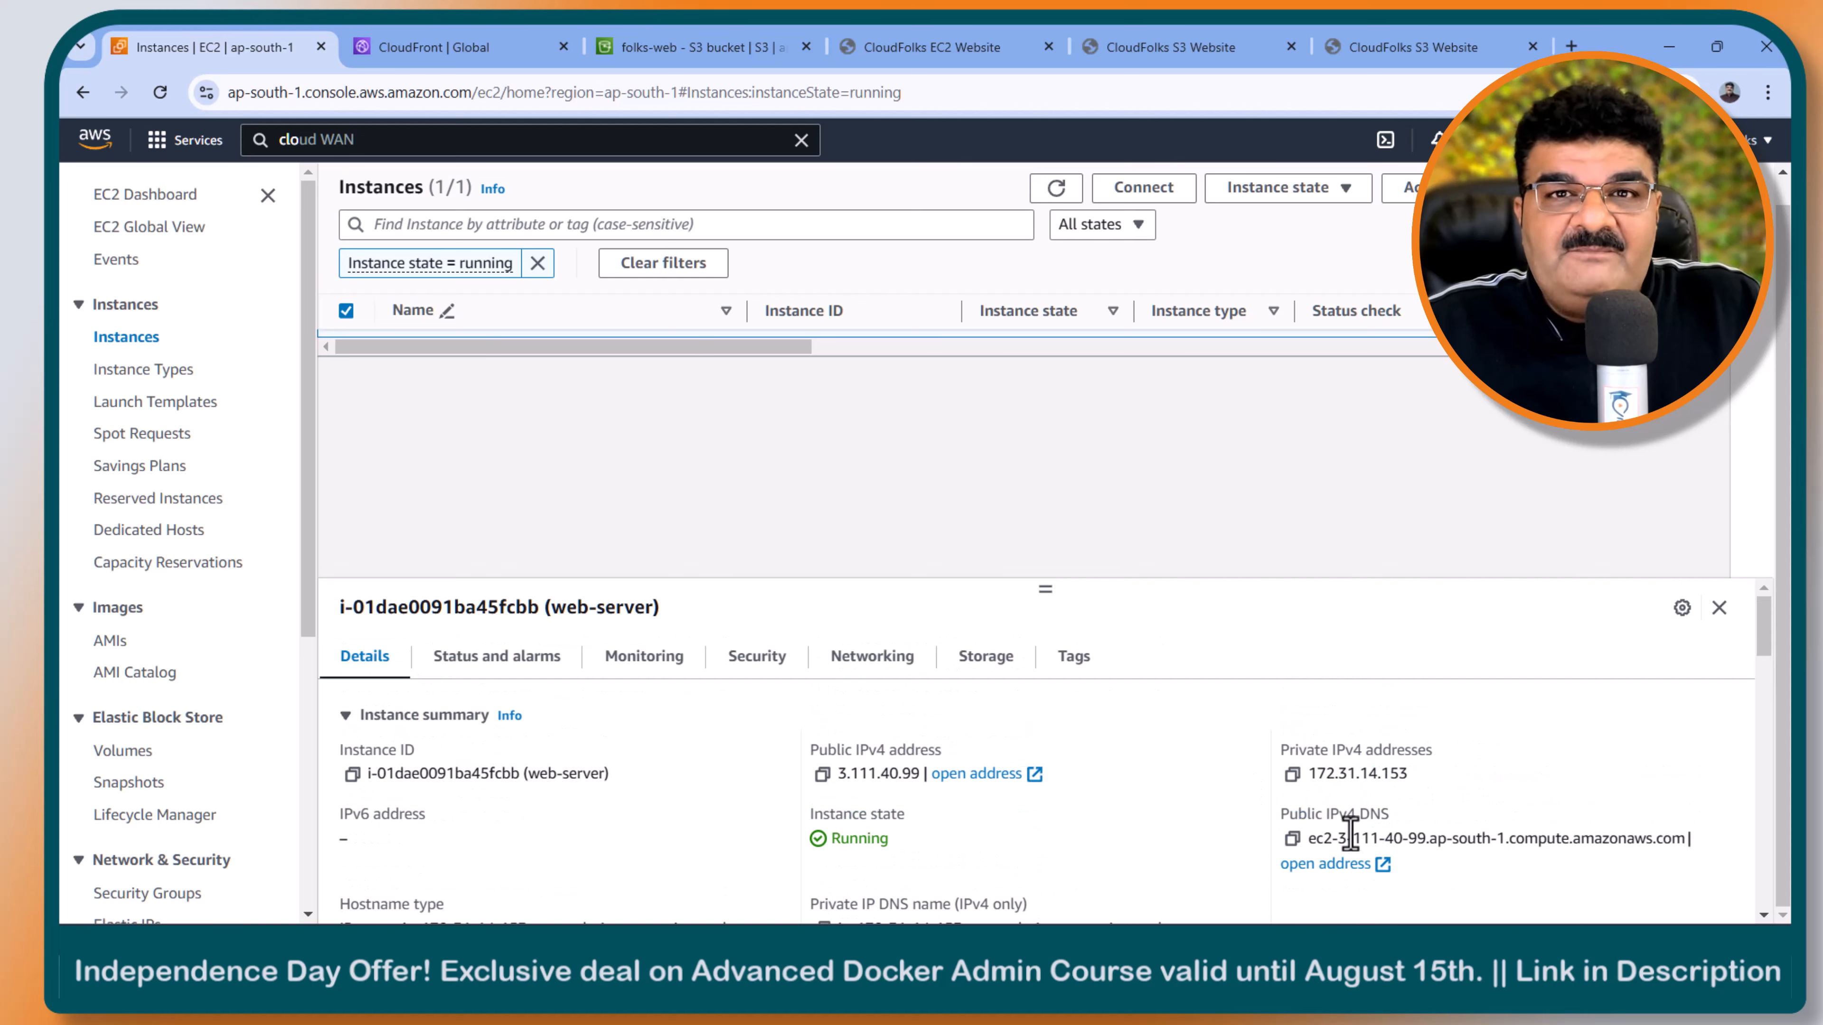
left_click(1292, 838)
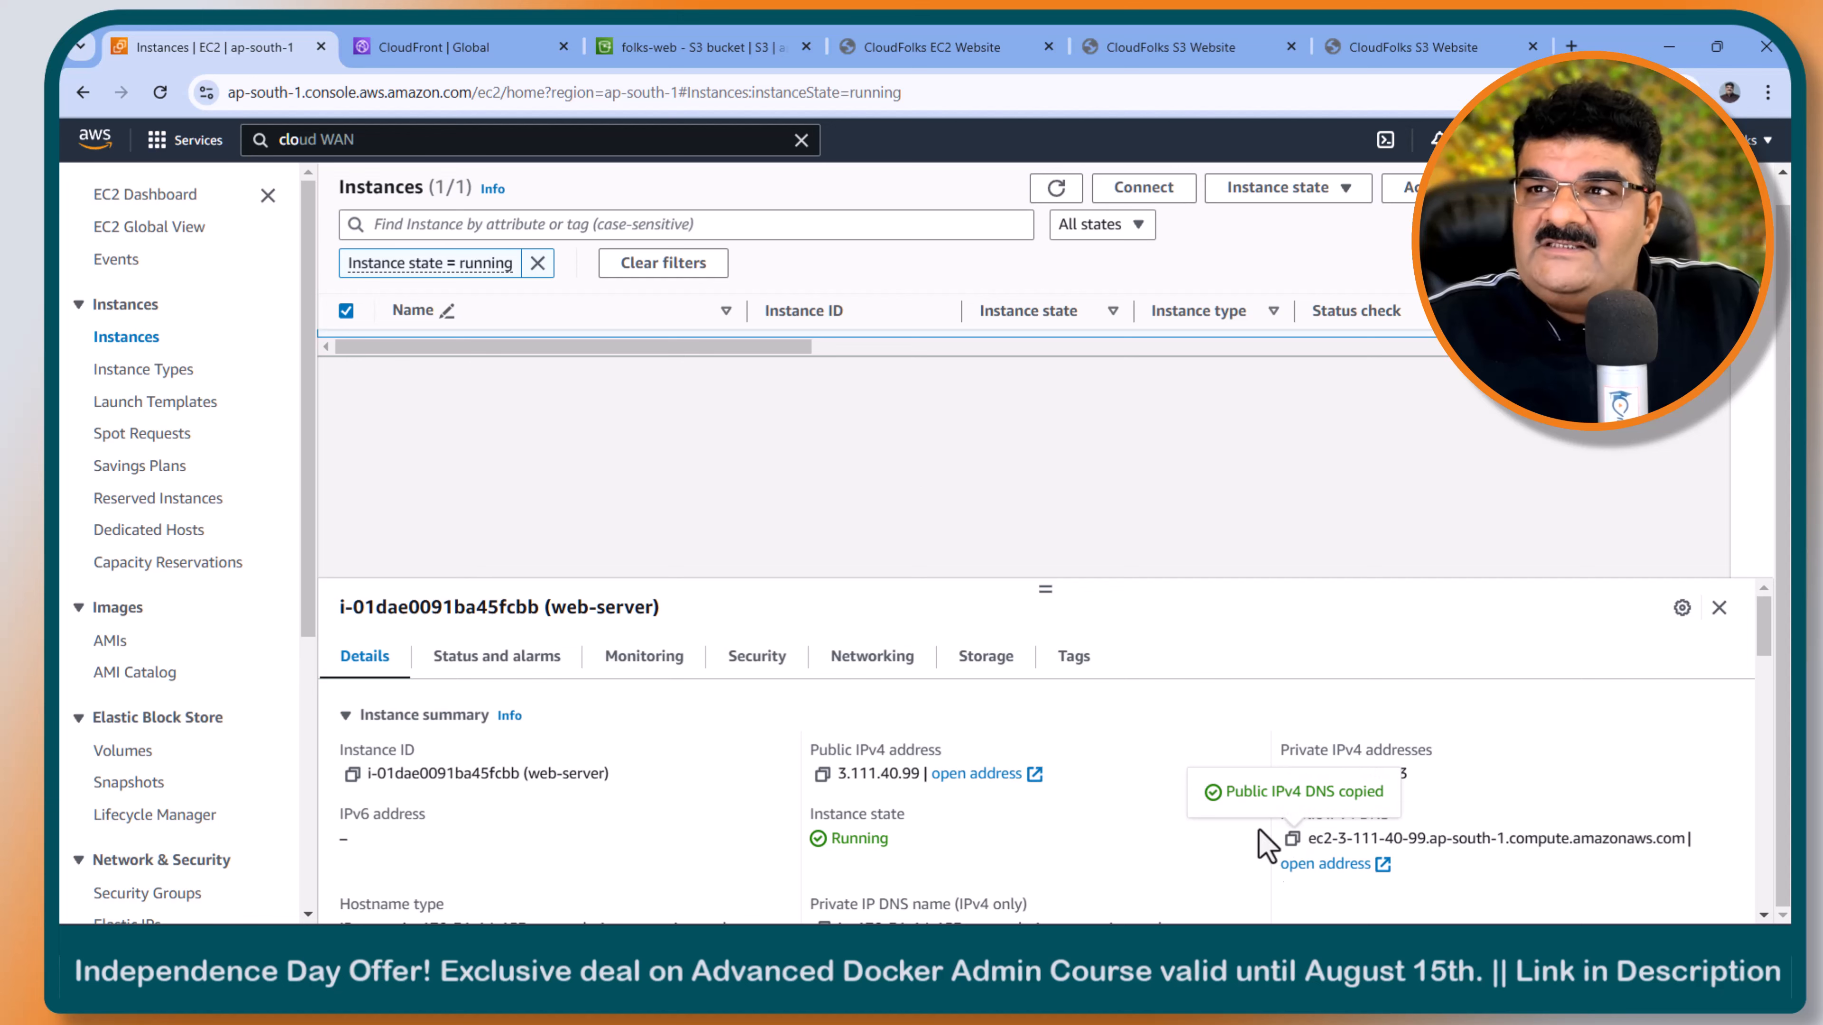
- Create the CloudFront origin with domain ec2-3-111-40-99.ap-south-1.compute.amazonaws.com and the HTTP only protocol
left_click(482, 59)
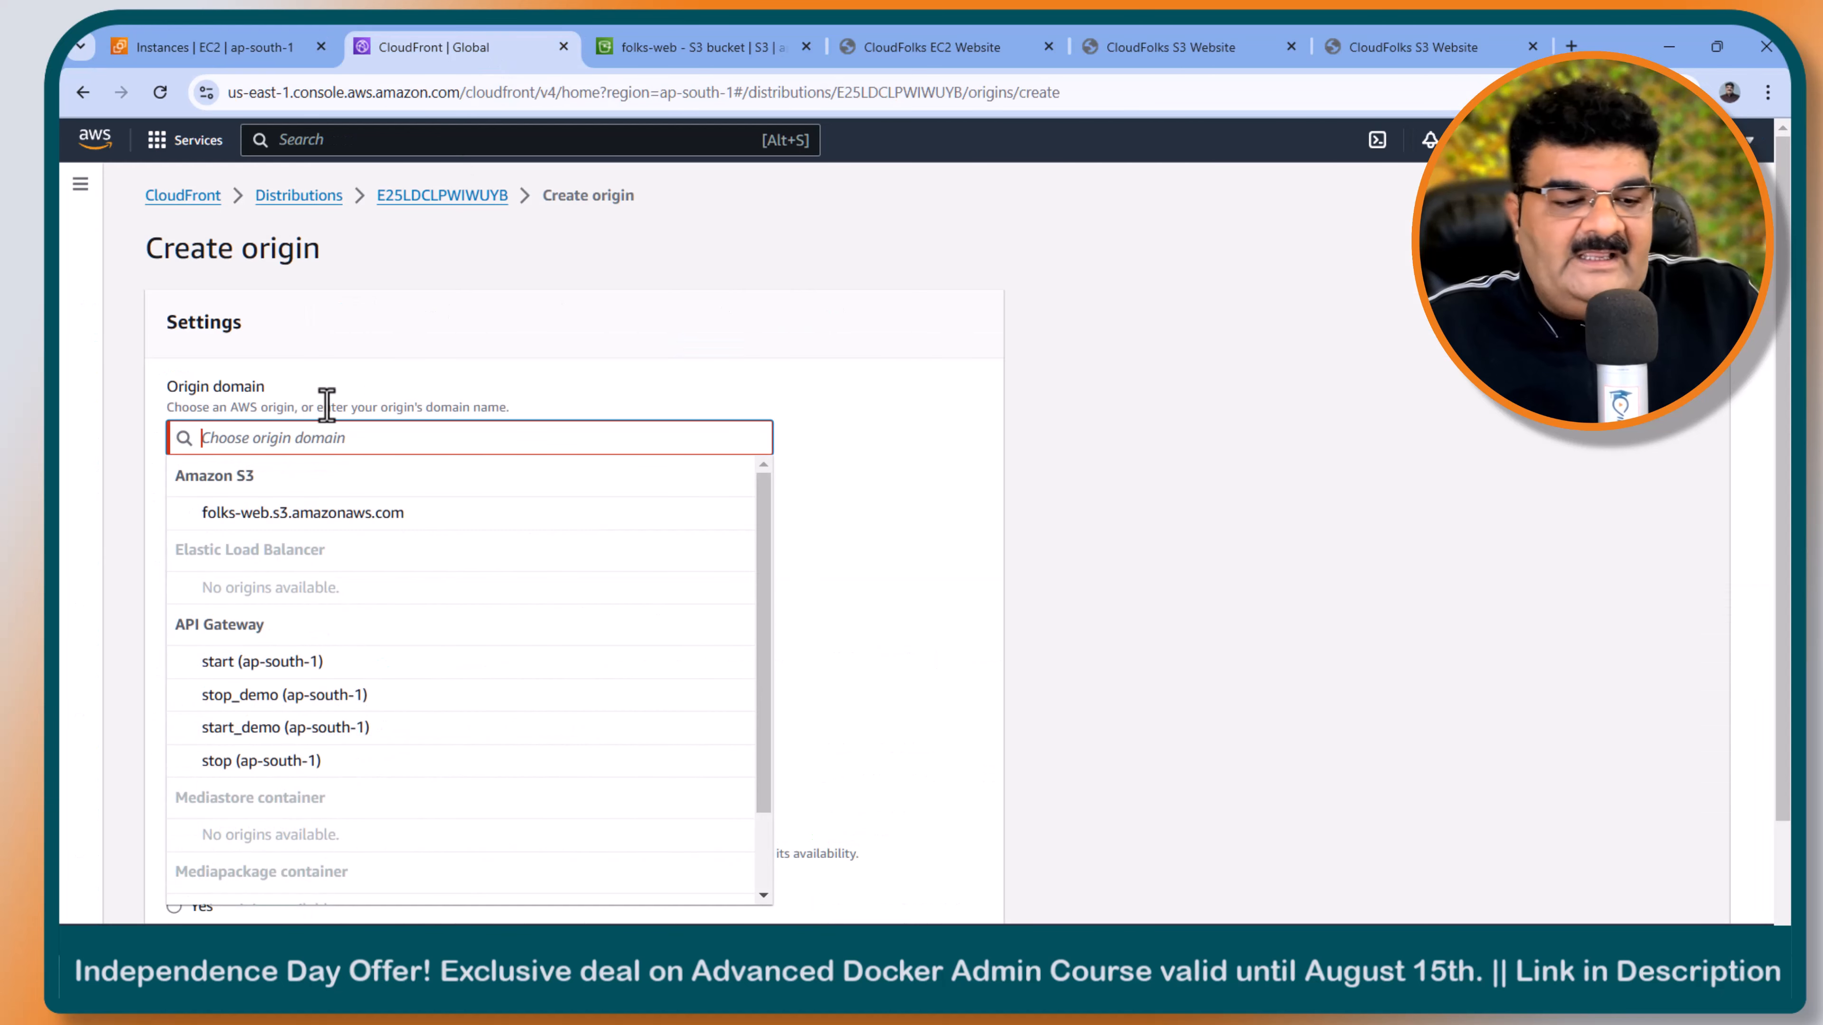
key("ctrl+v")
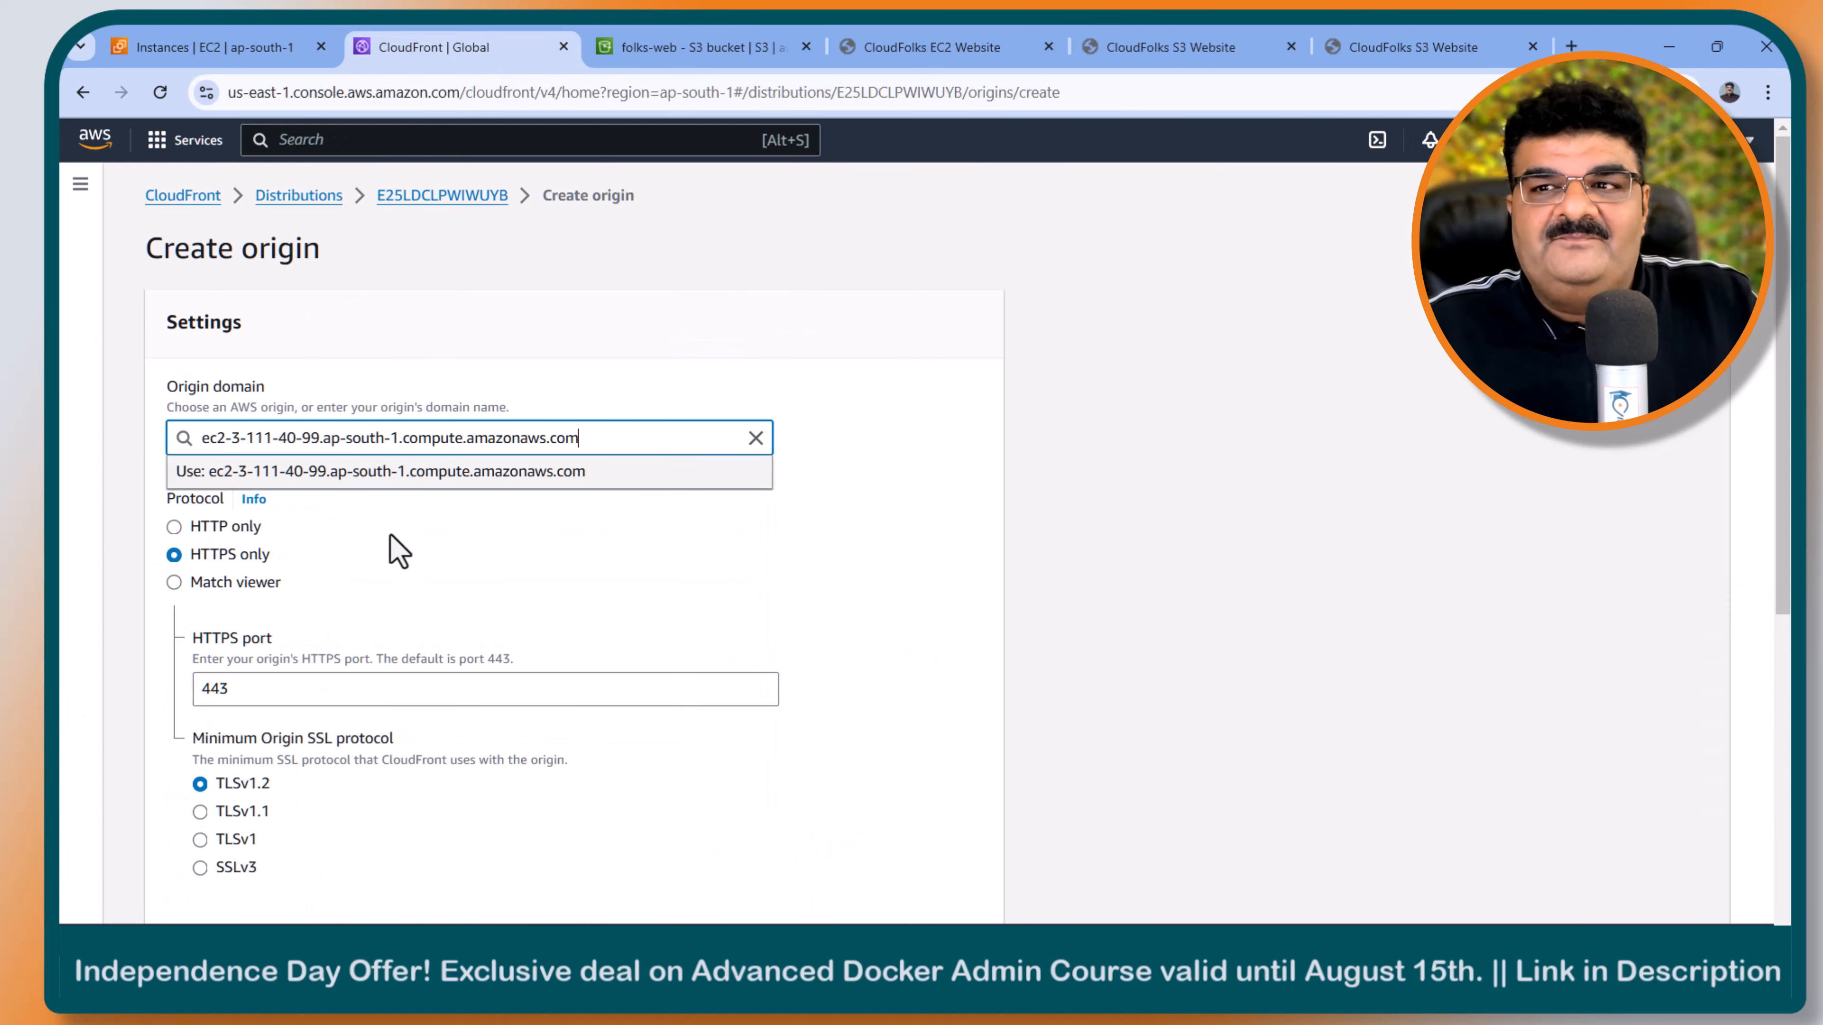
left_click(400, 480)
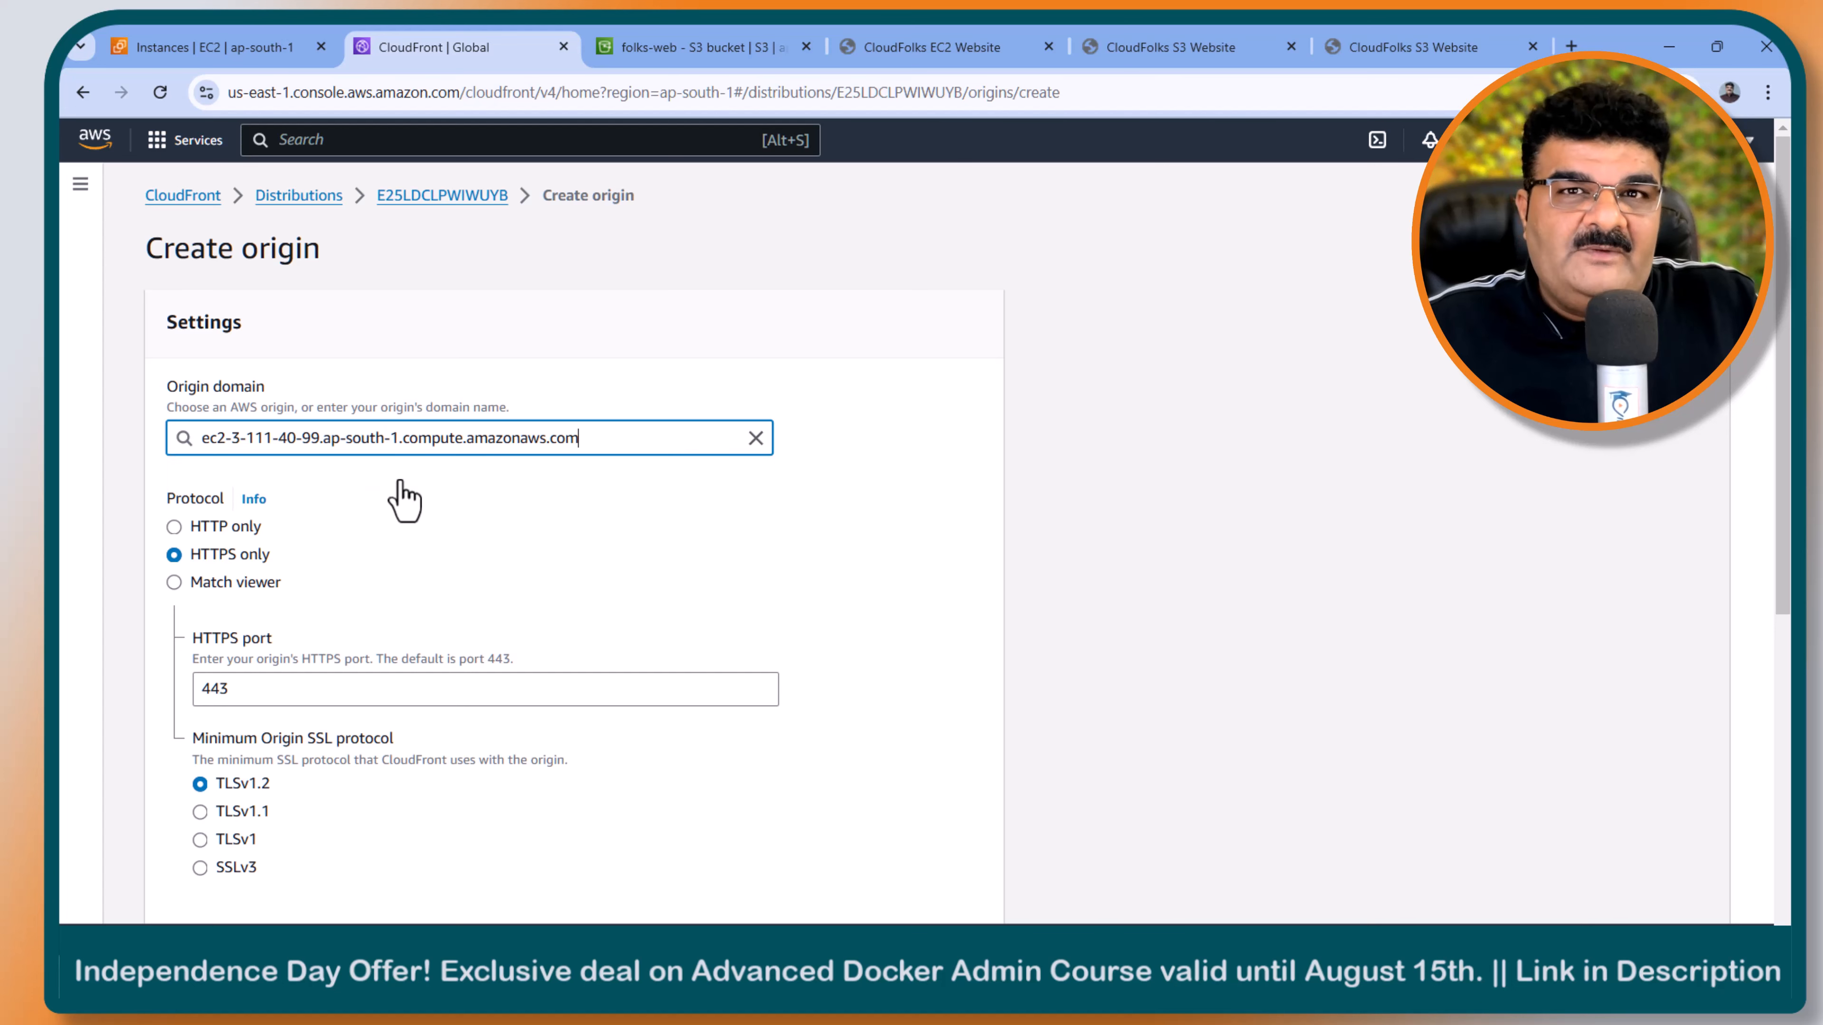
left_click(230, 526)
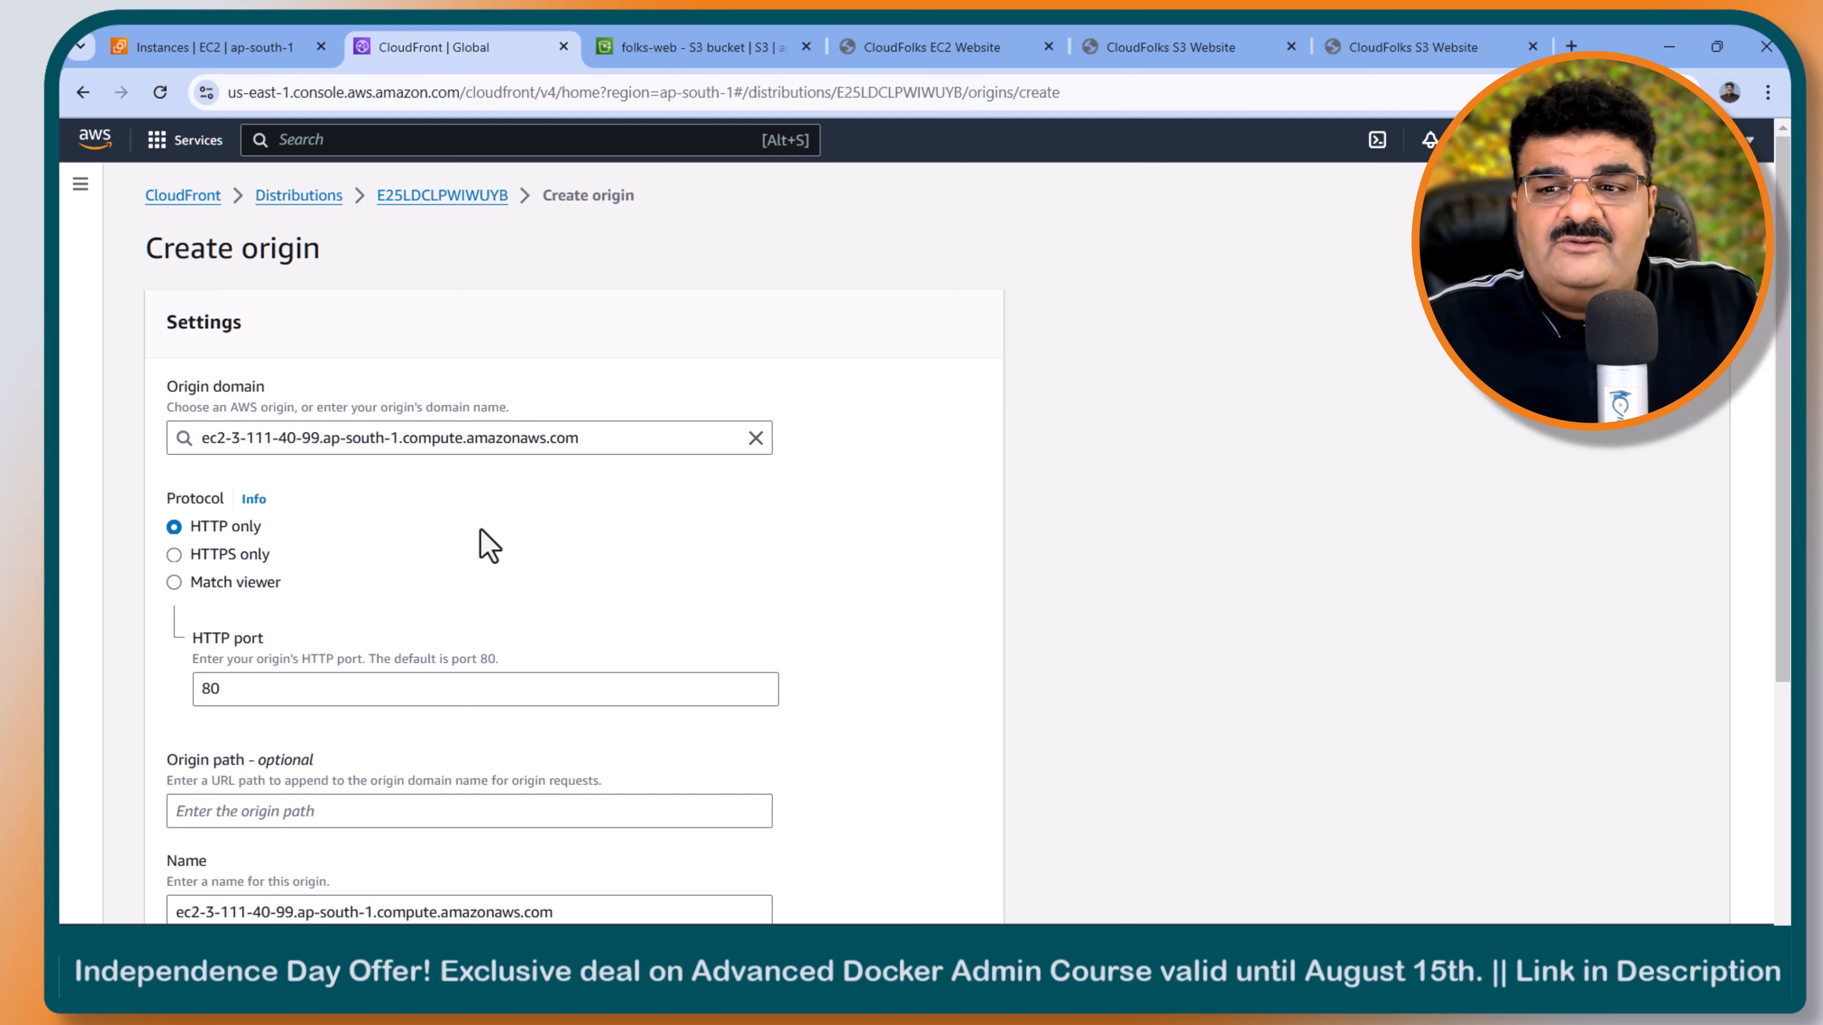
scroll(488, 546, "down", 5)
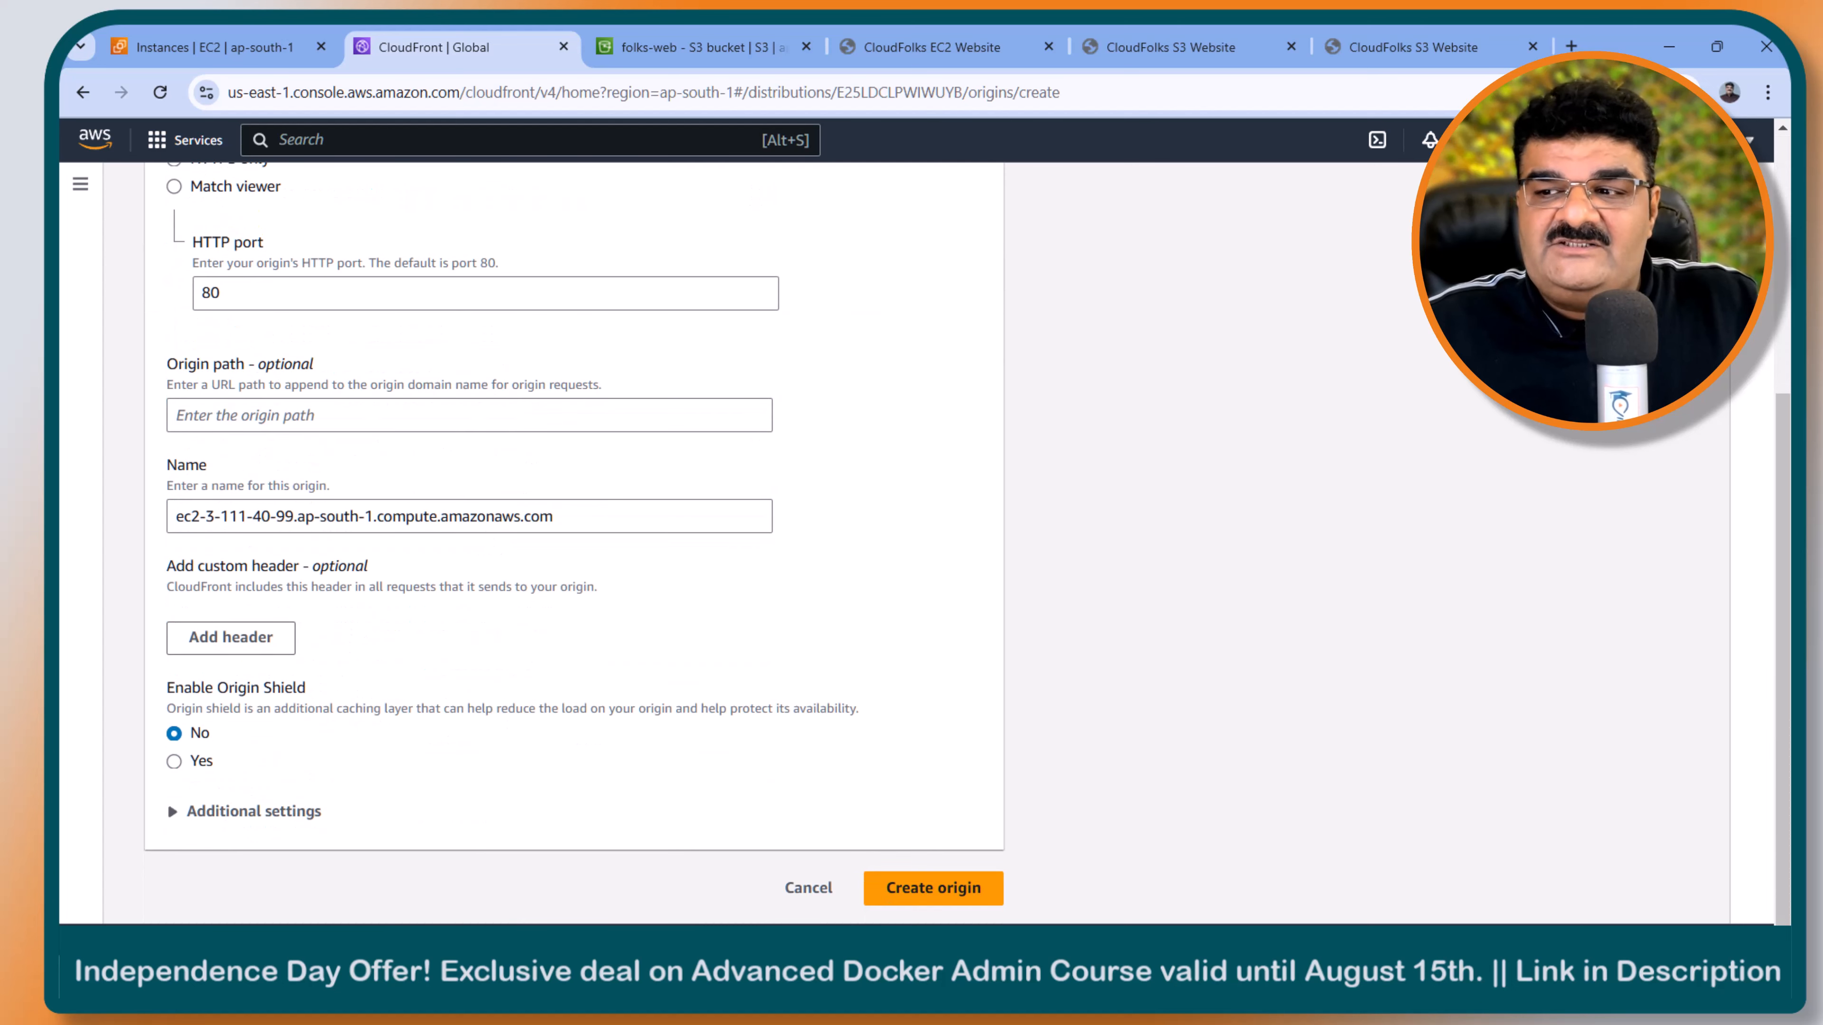
left_click(926, 889)
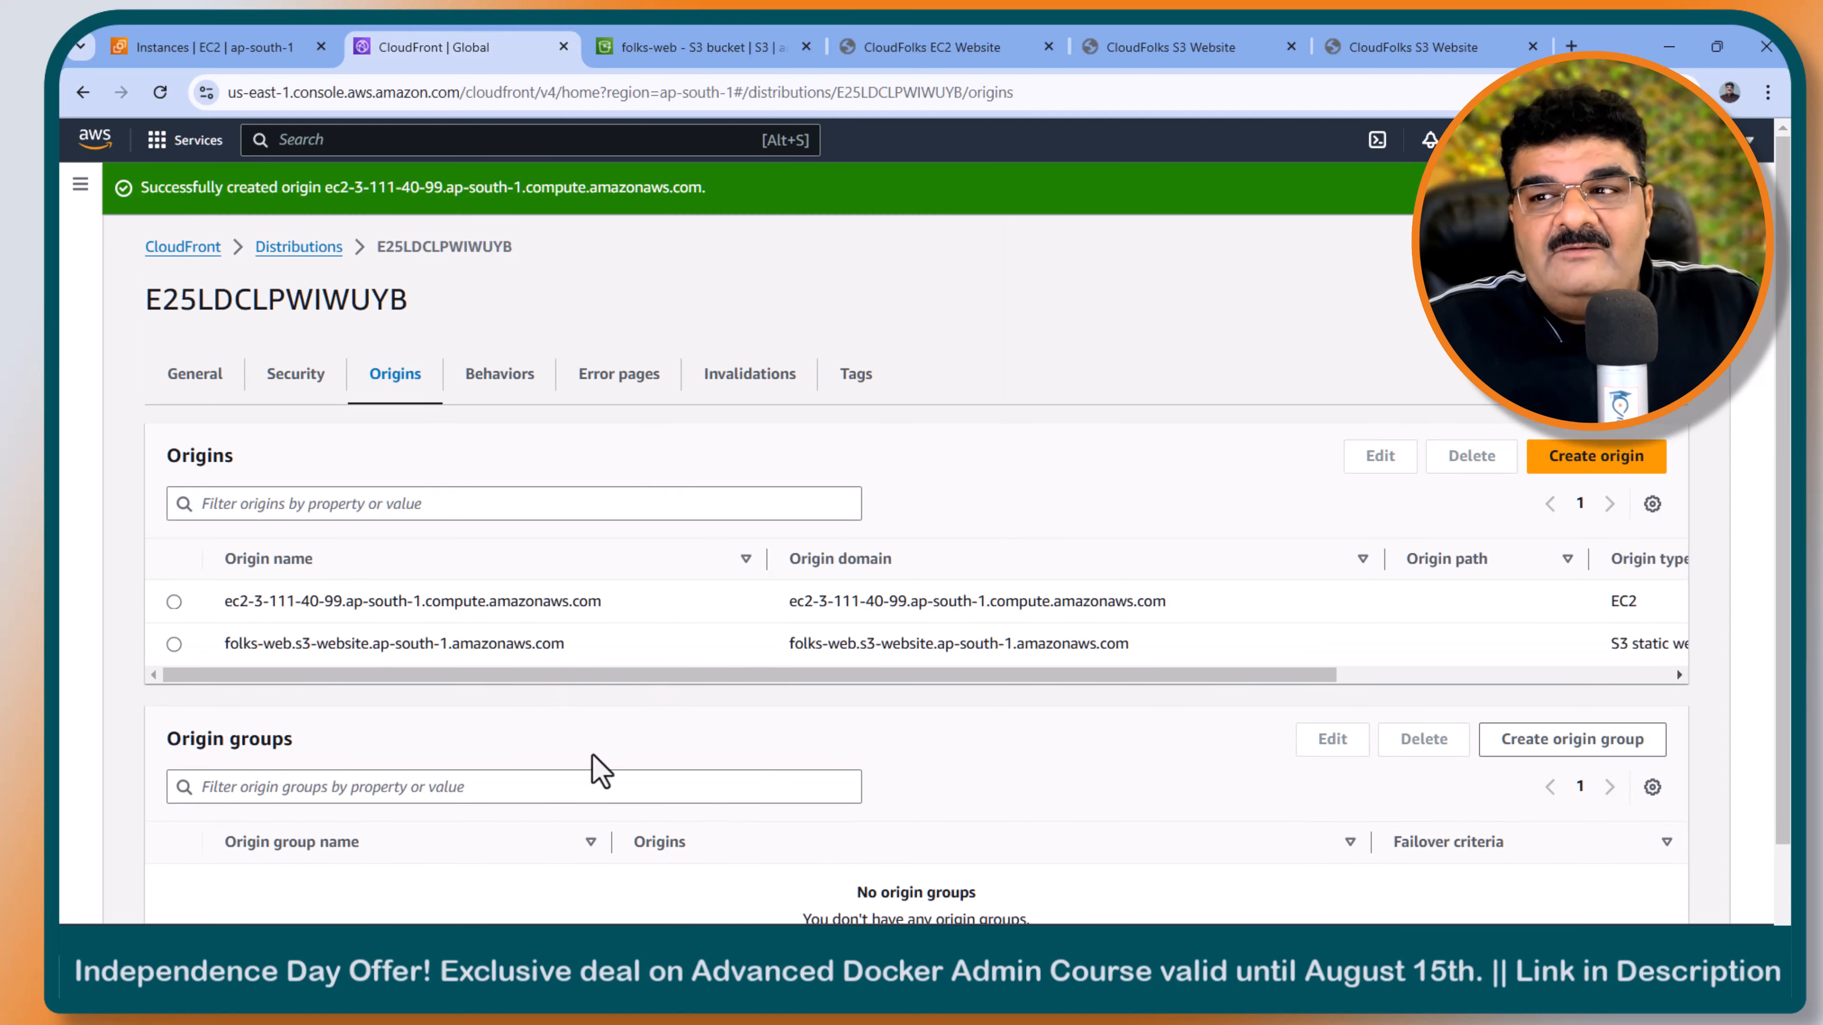
- Switch to the Origin Group mind map, expand Step-4 of the Hands-On Steps, and return to the CloudFront console
left_click(1018, 971)
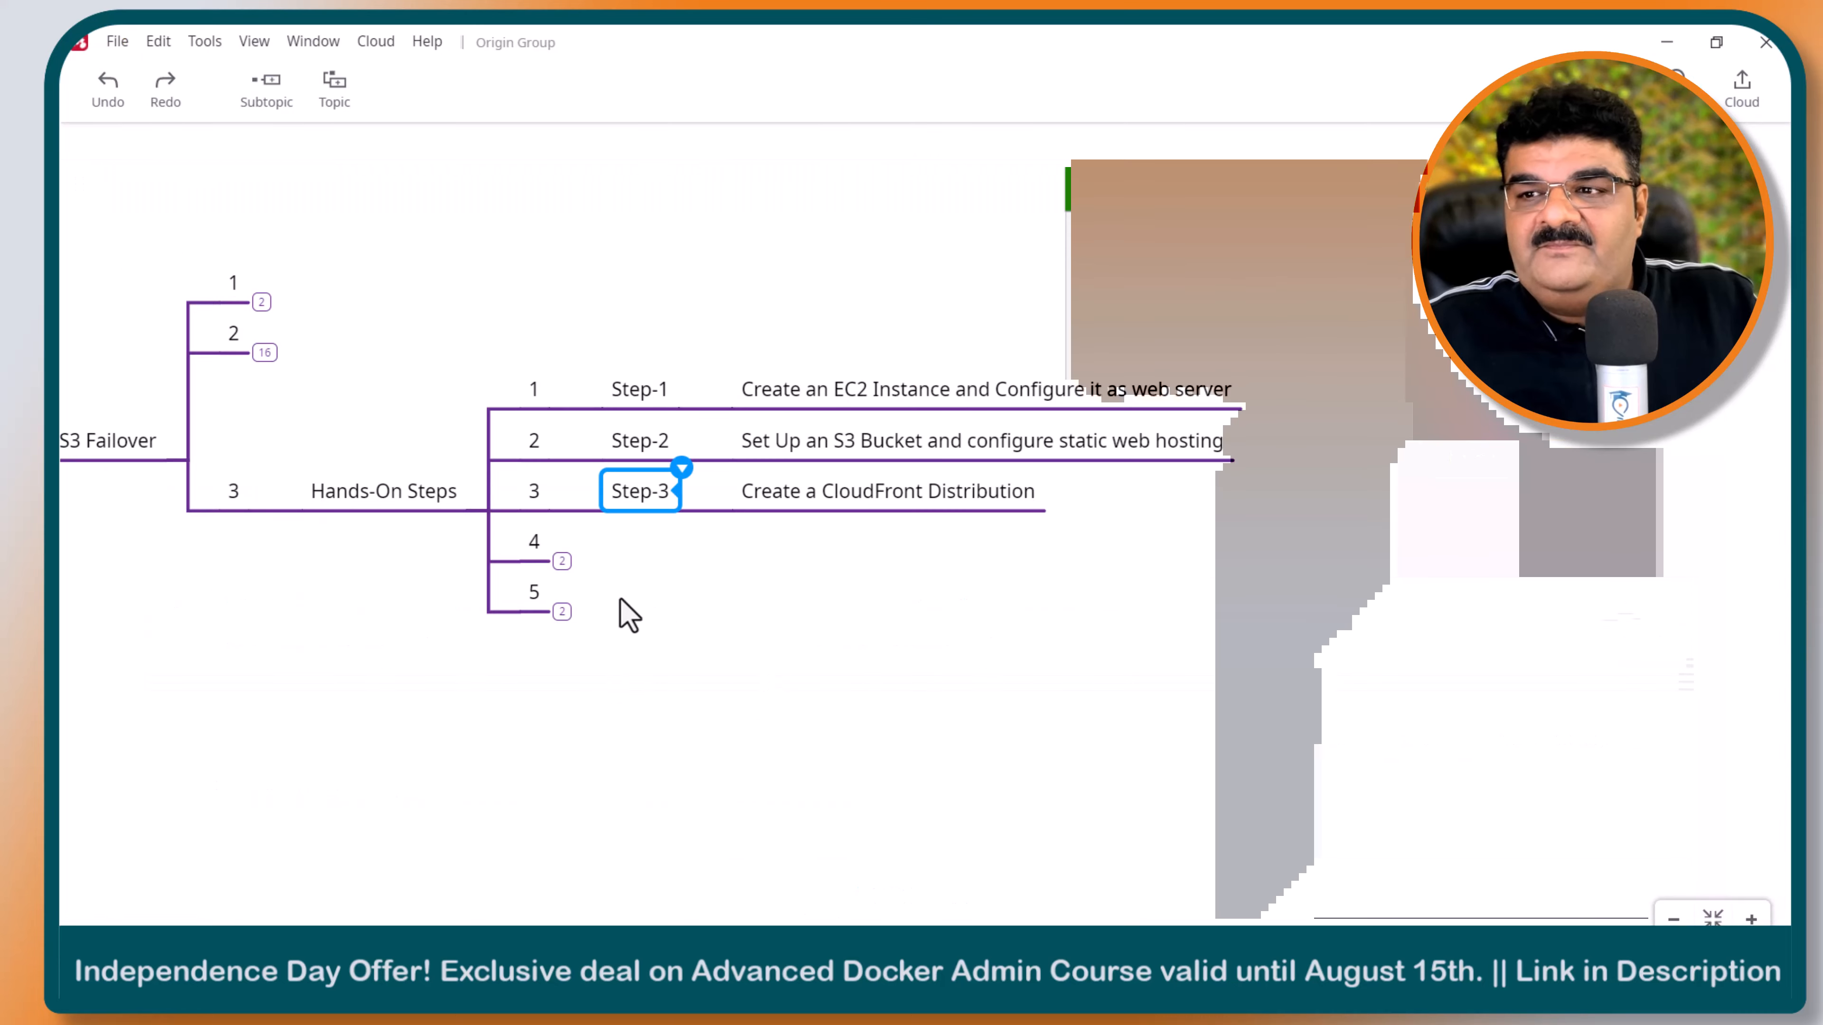
left_click(562, 560)
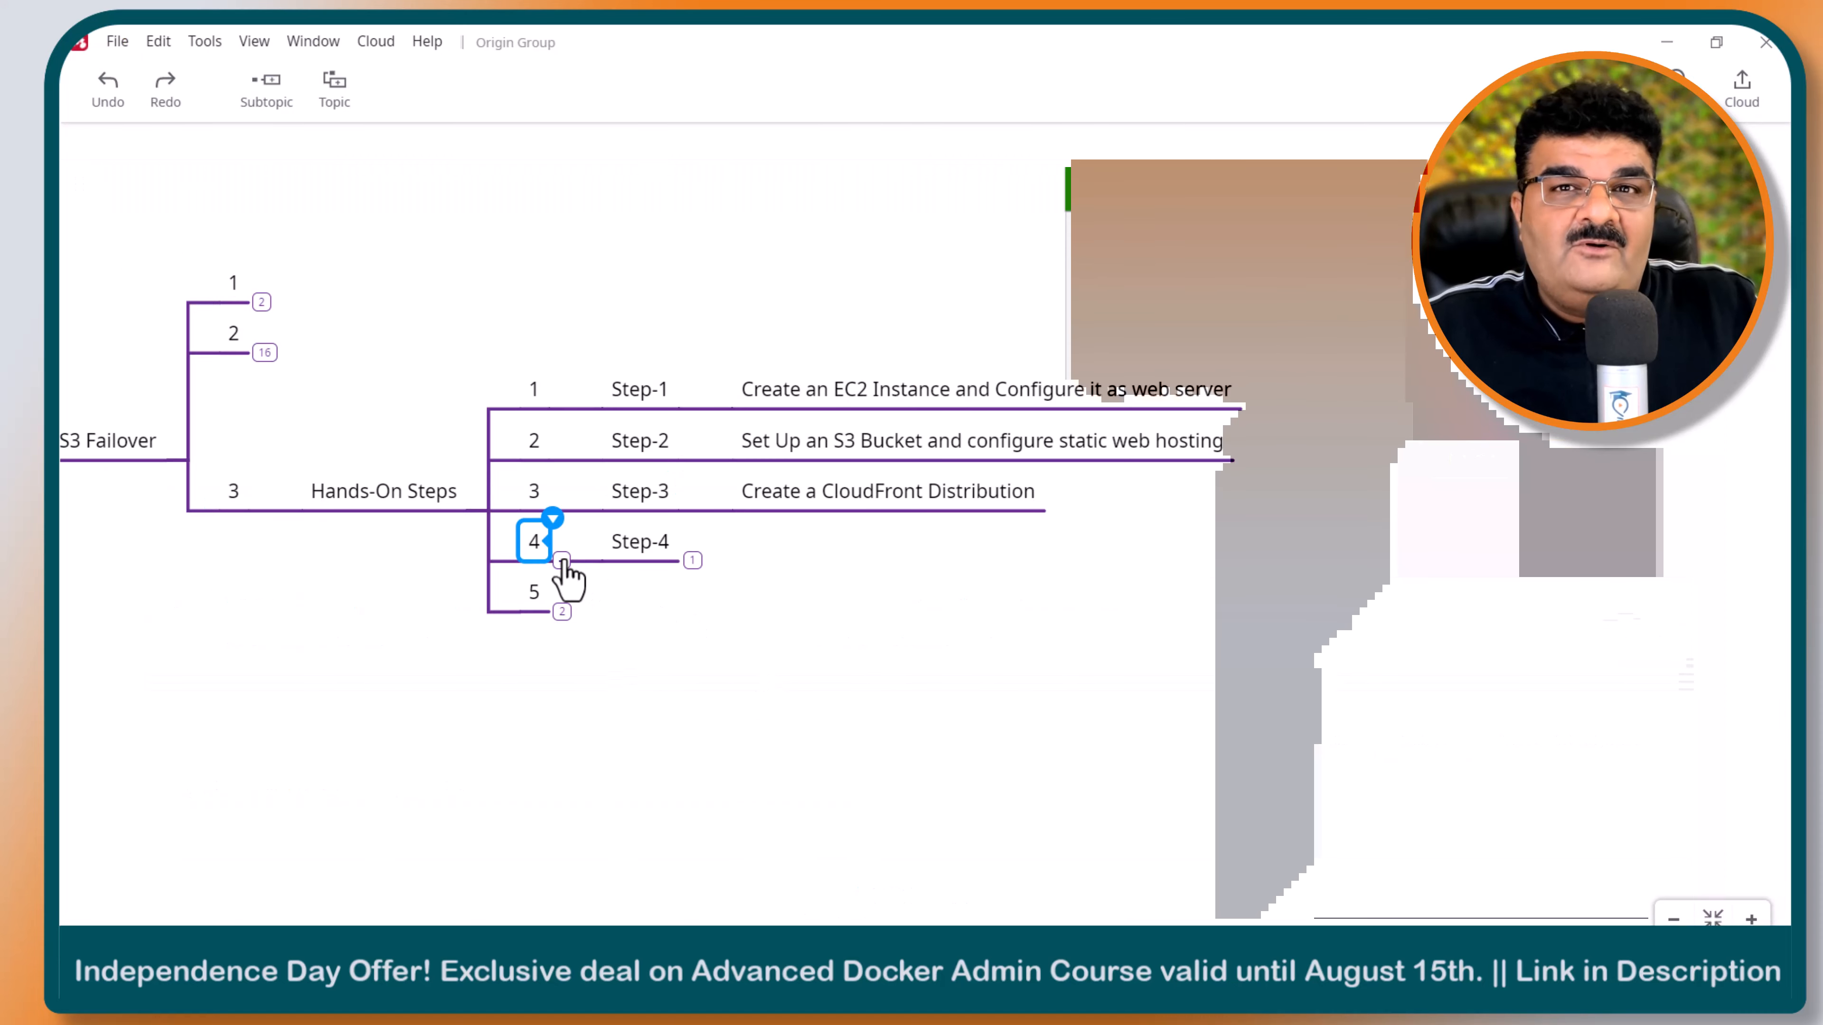
left_click(692, 561)
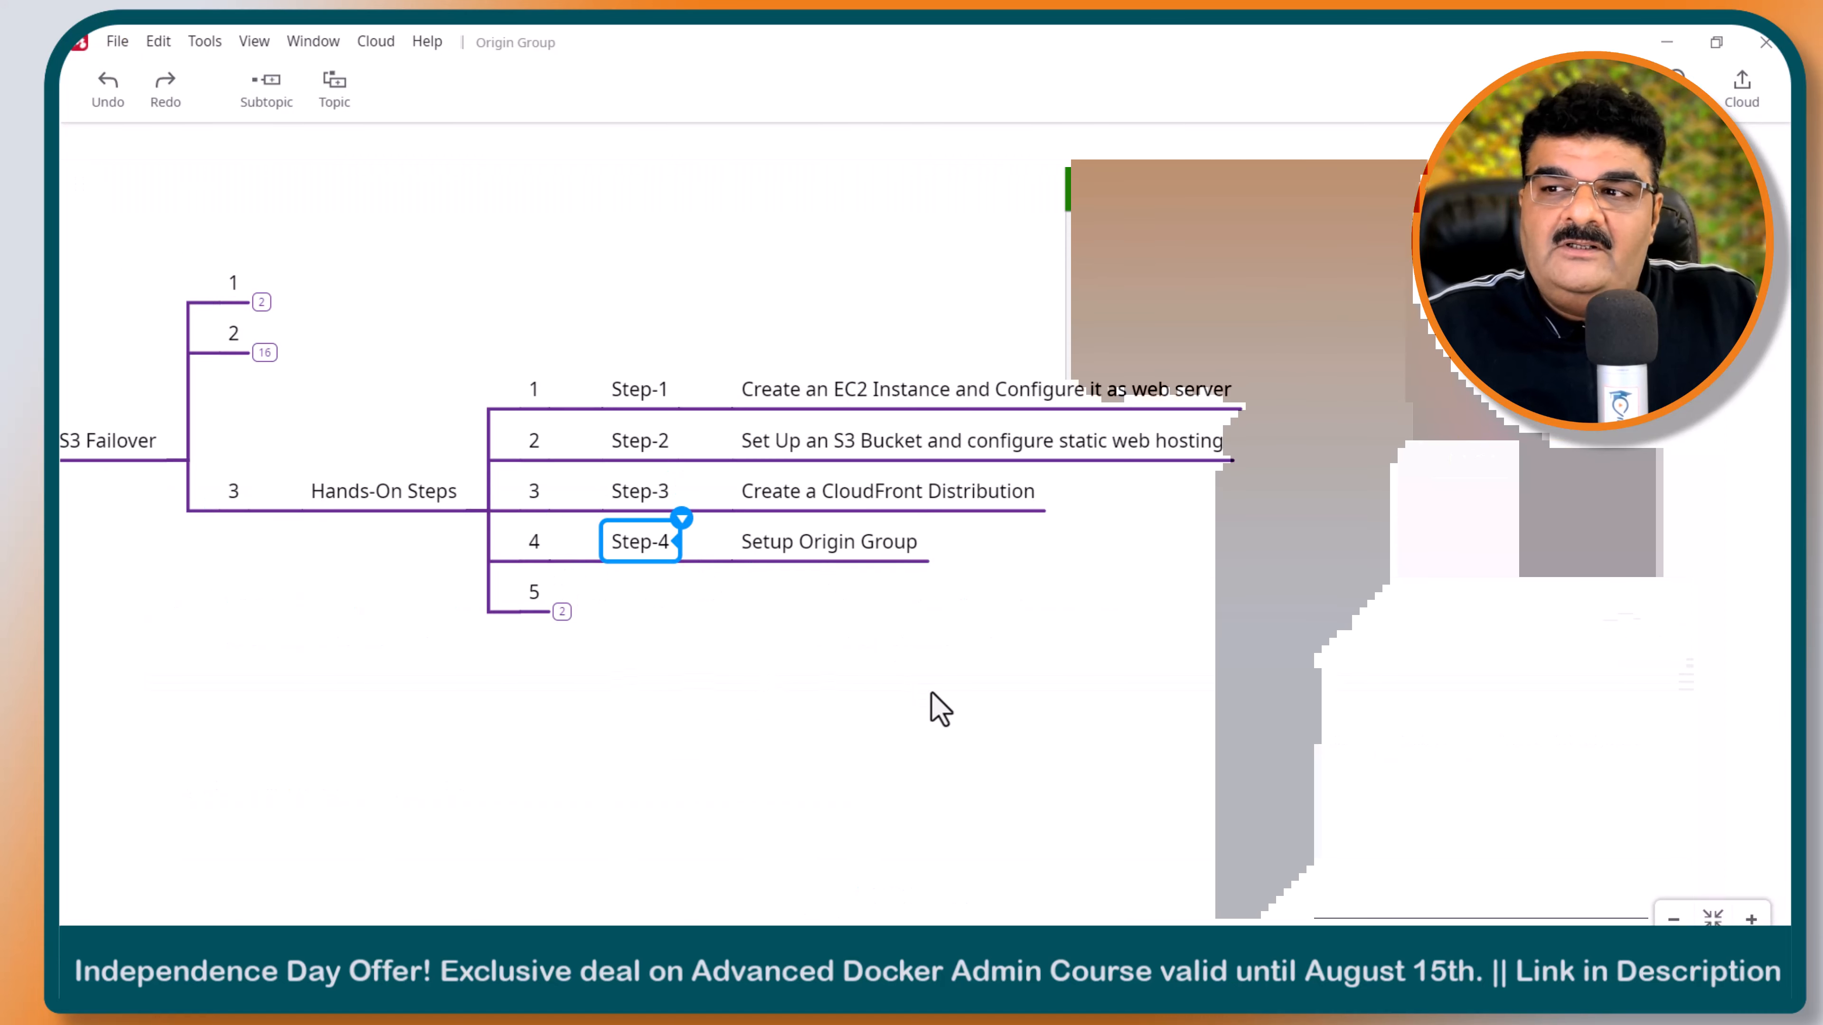
left_click(1655, 42)
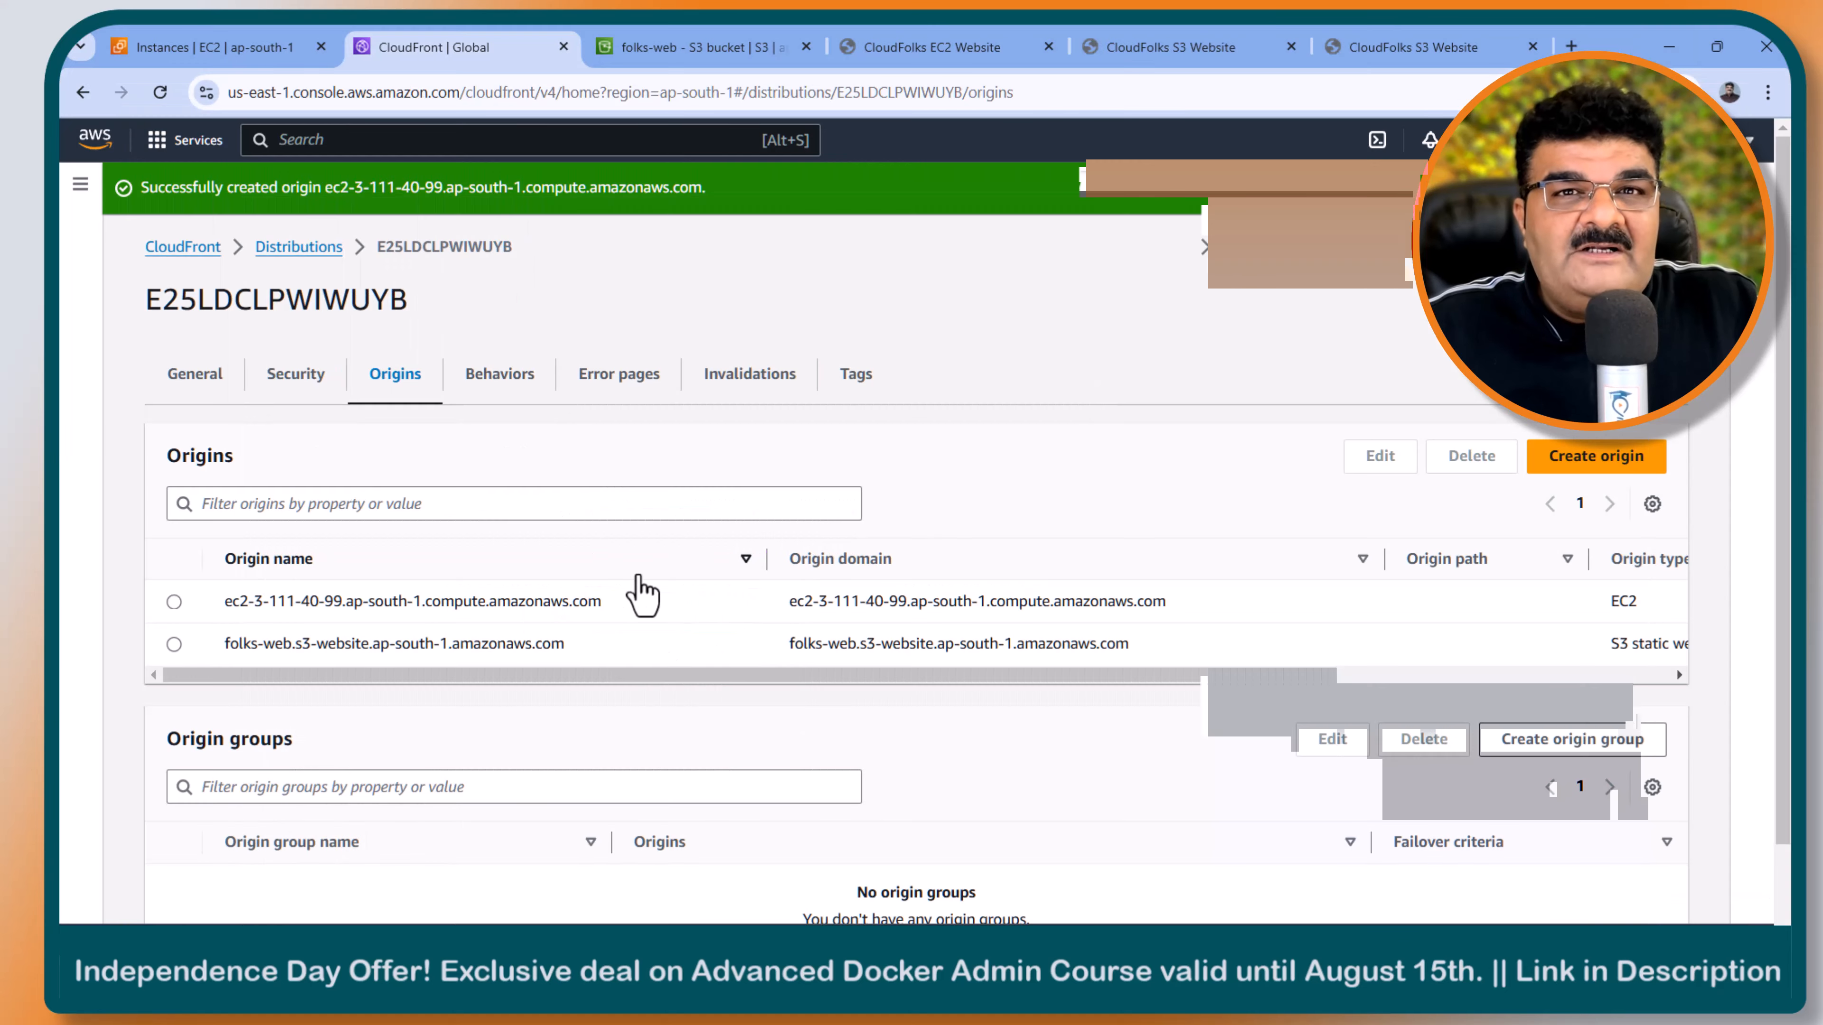
- Start an origin group with the EC2 origin as primary and the folks-web S3 static website origin as second priority
scroll(639, 595, "down", 2)
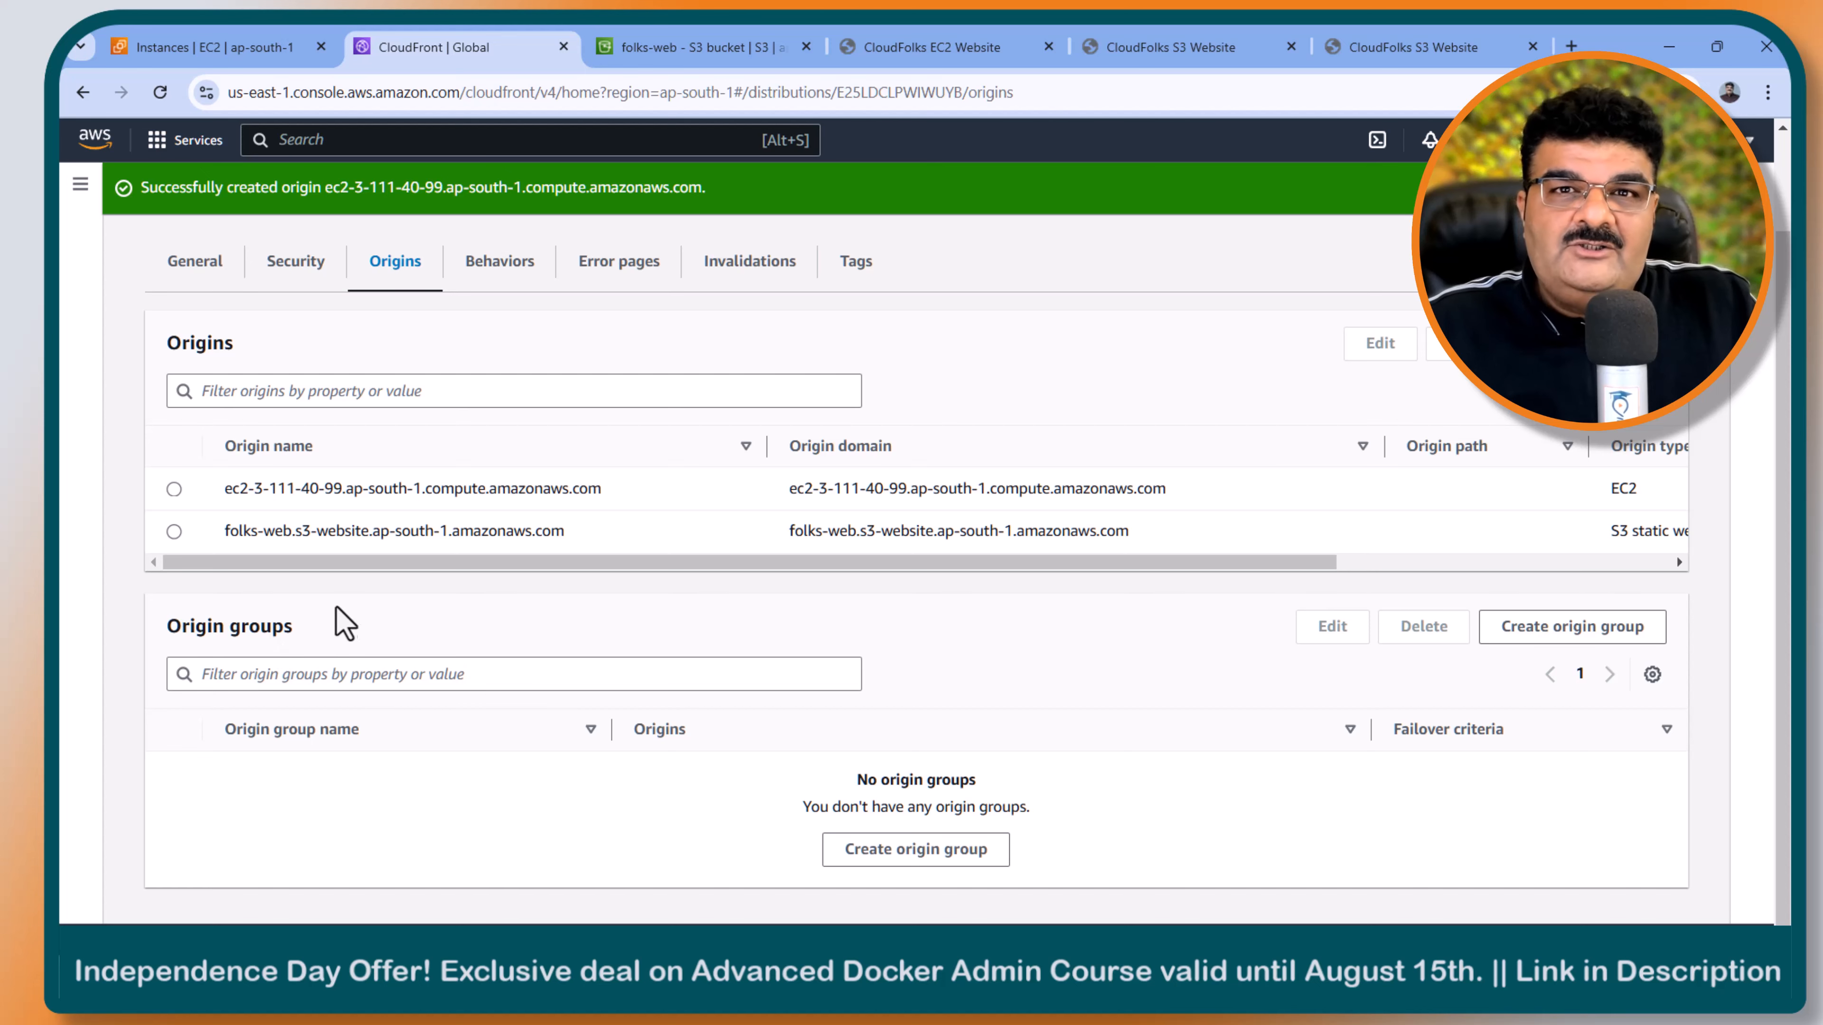
left_click(1536, 641)
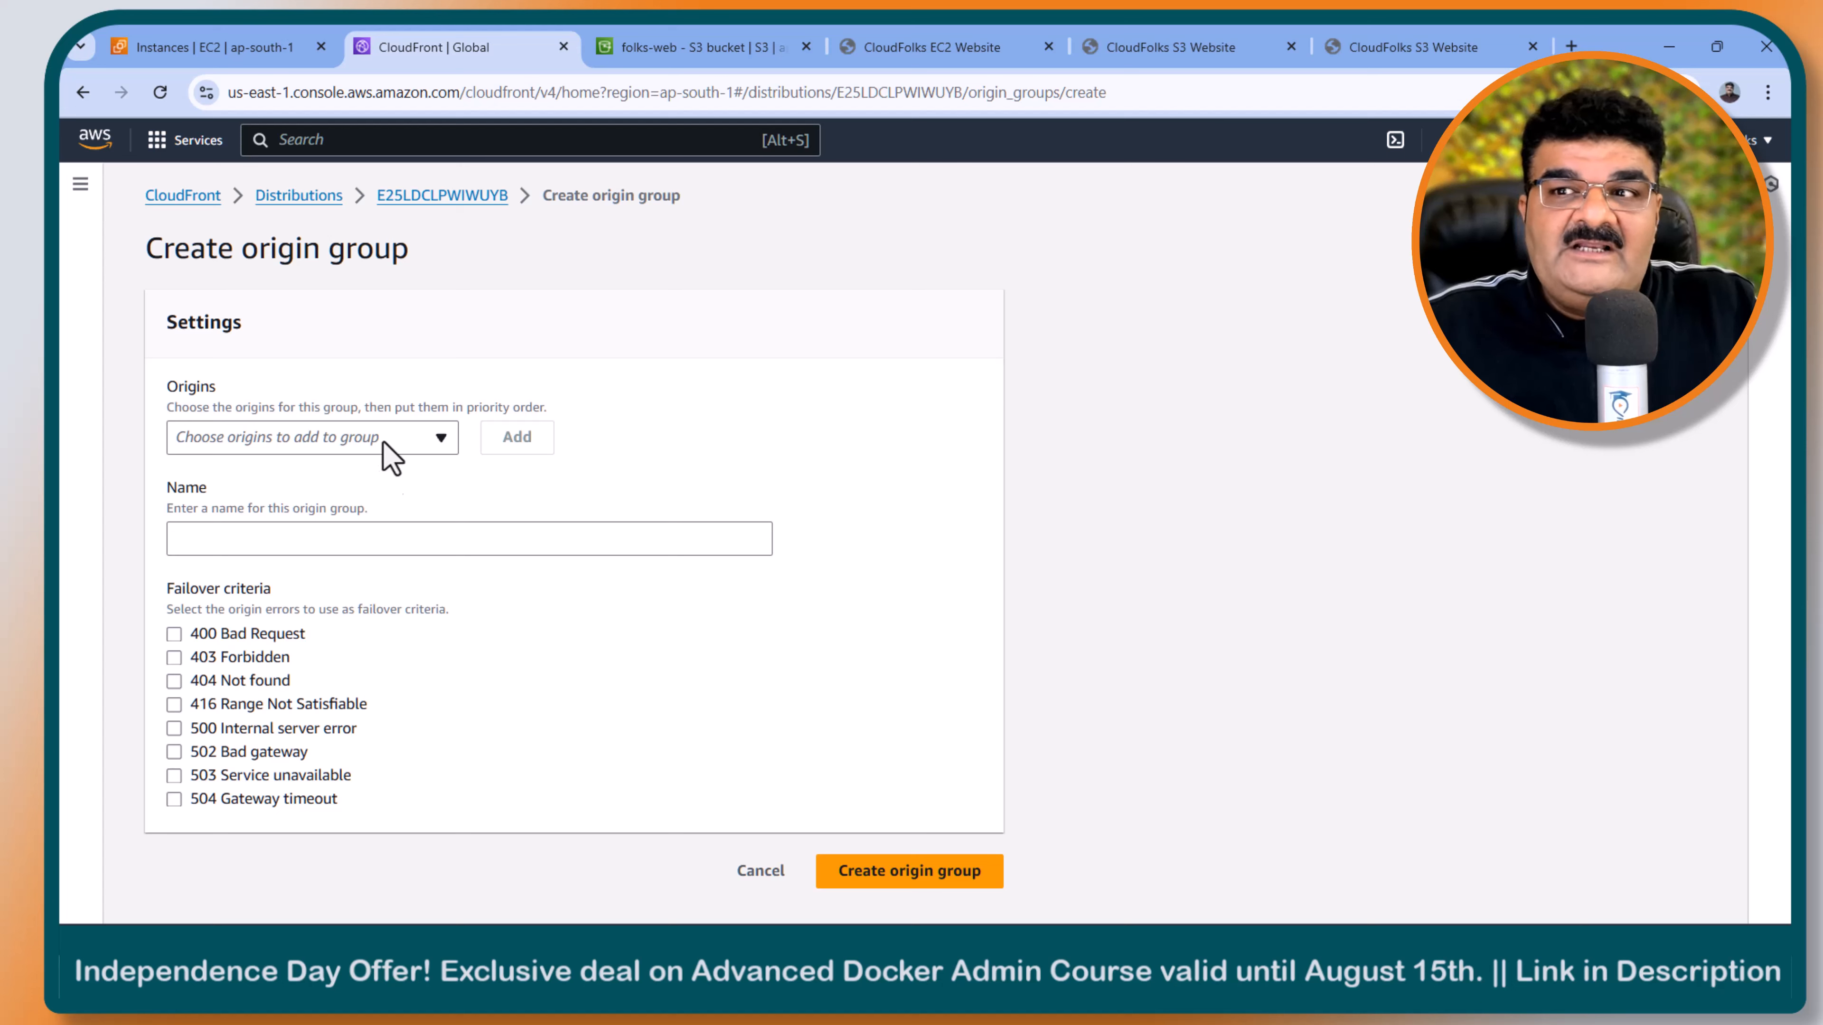
left_click(360, 443)
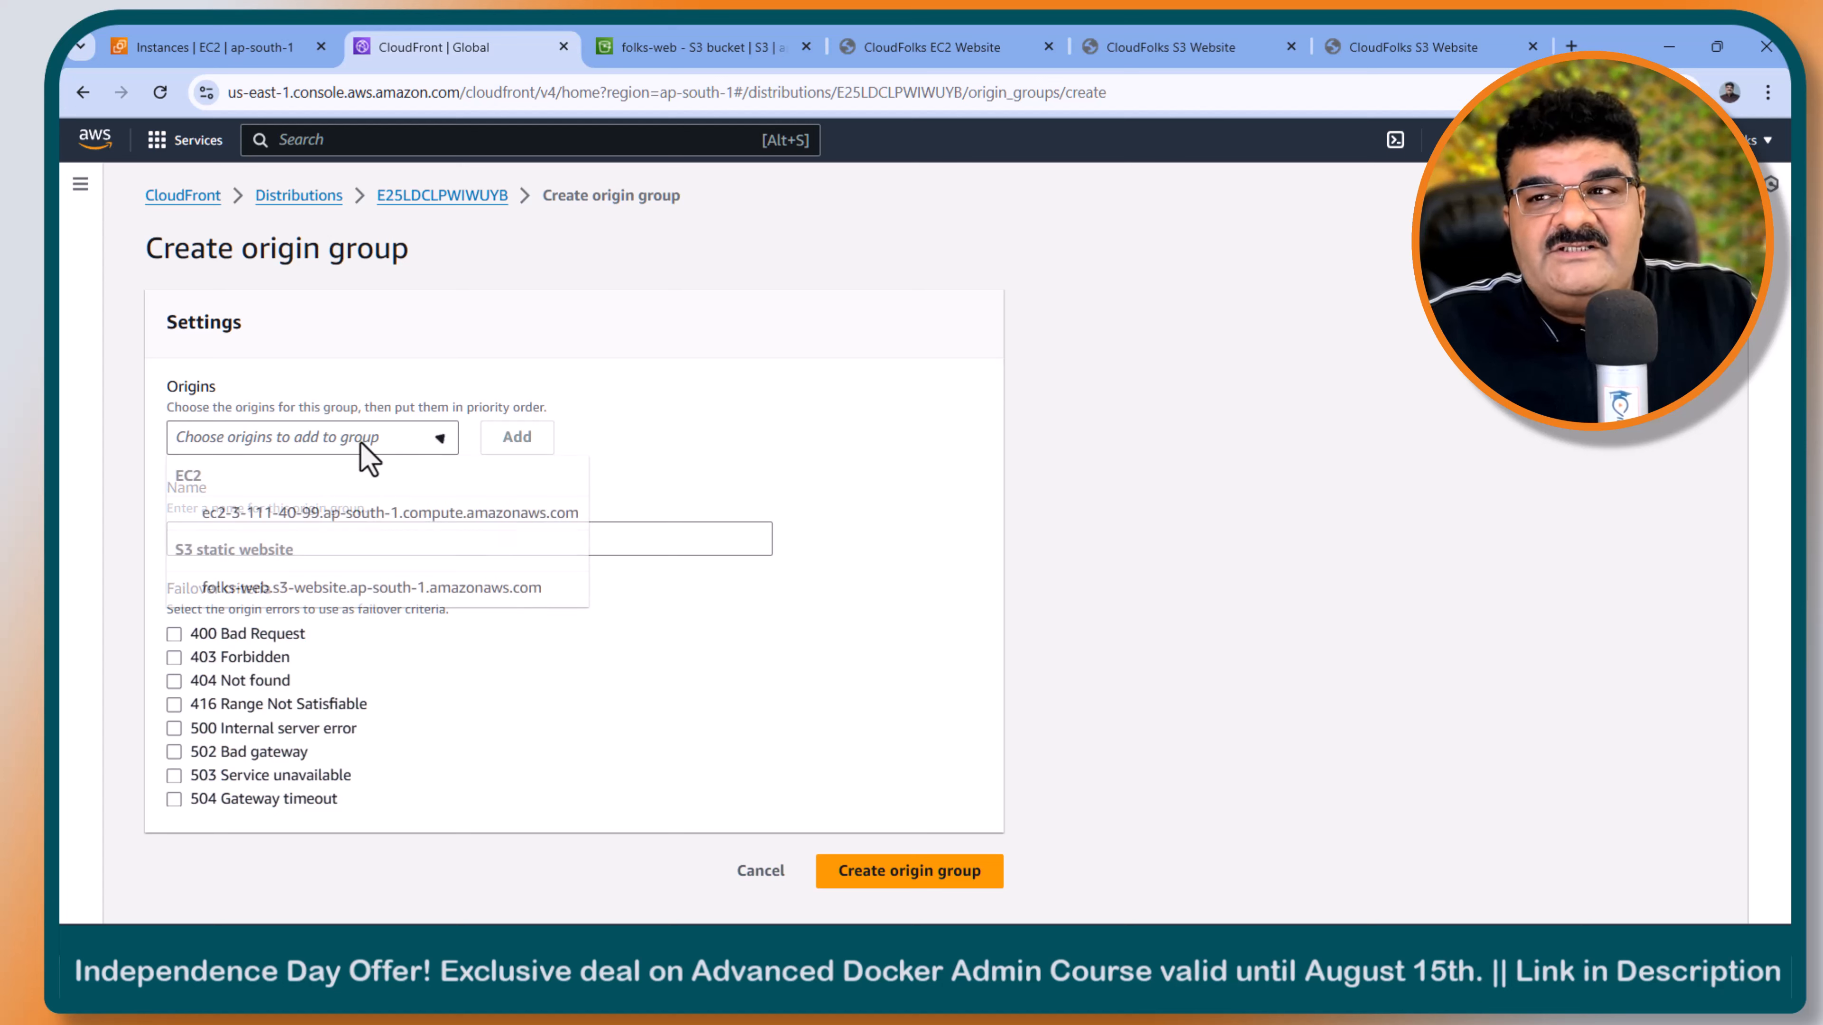
left_click(377, 511)
left_click(502, 441)
left_click(430, 444)
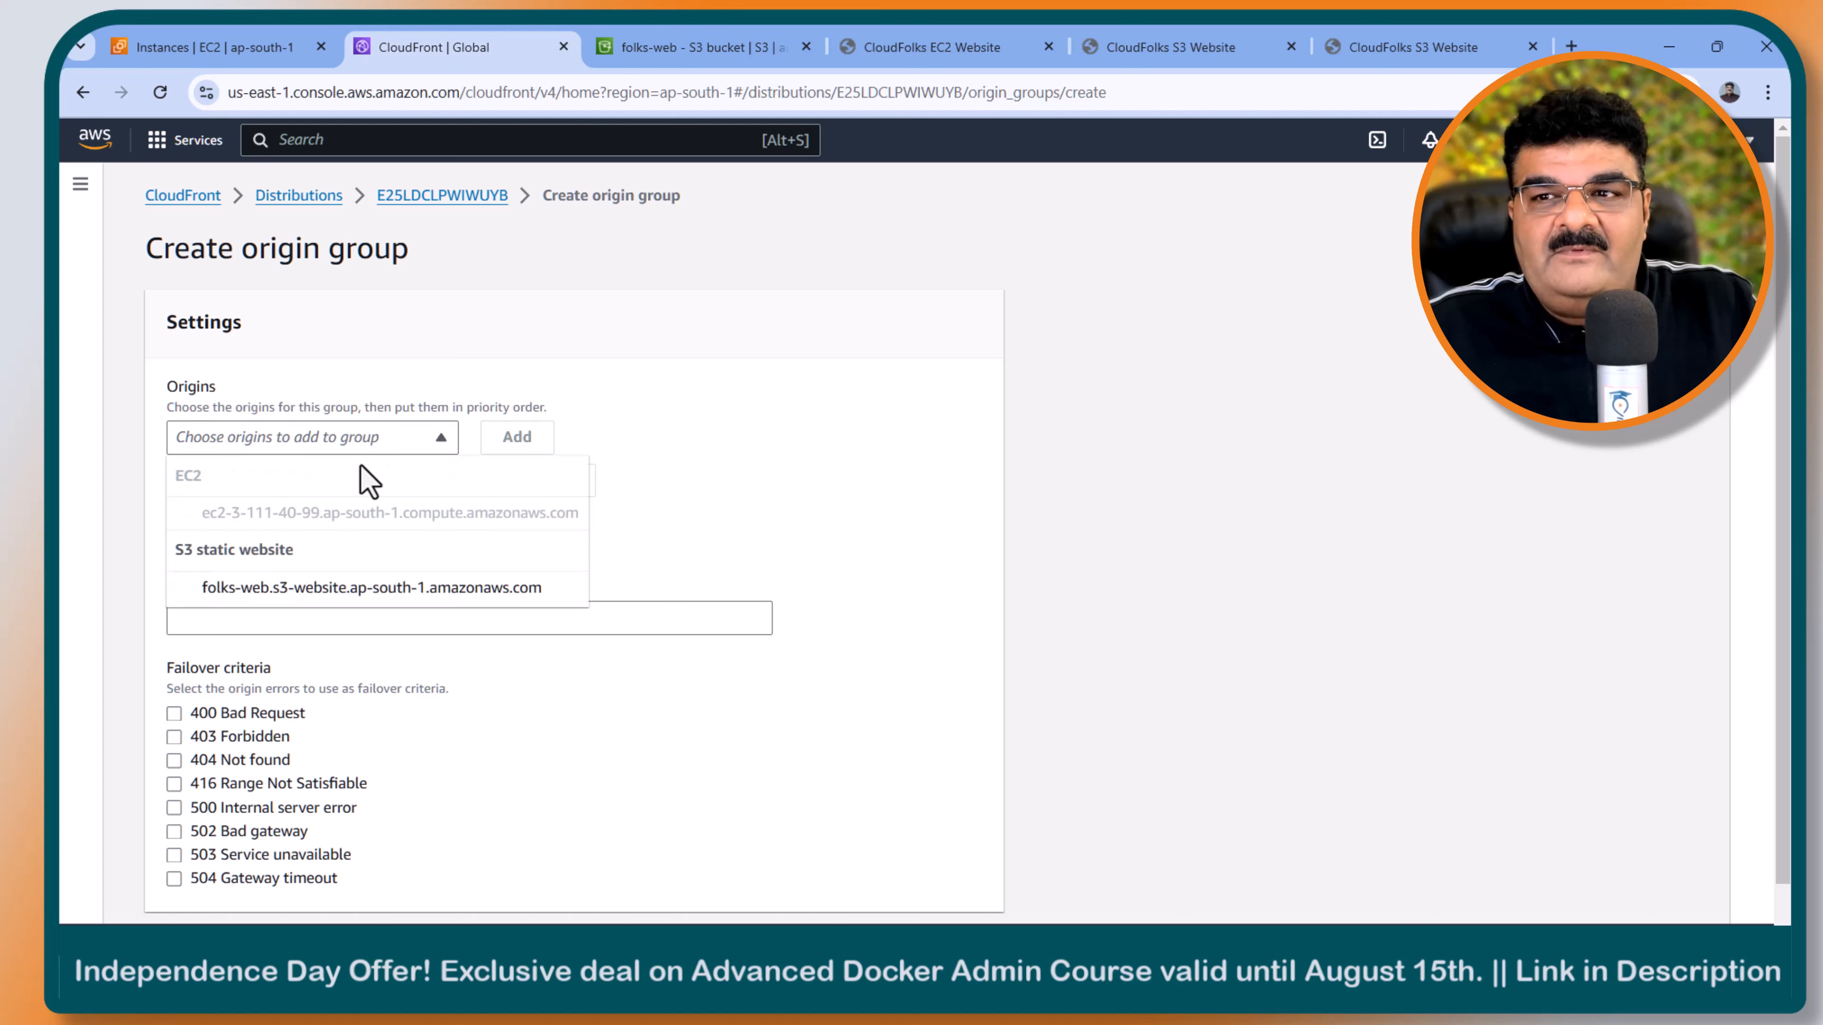
left_click(323, 595)
left_click(540, 439)
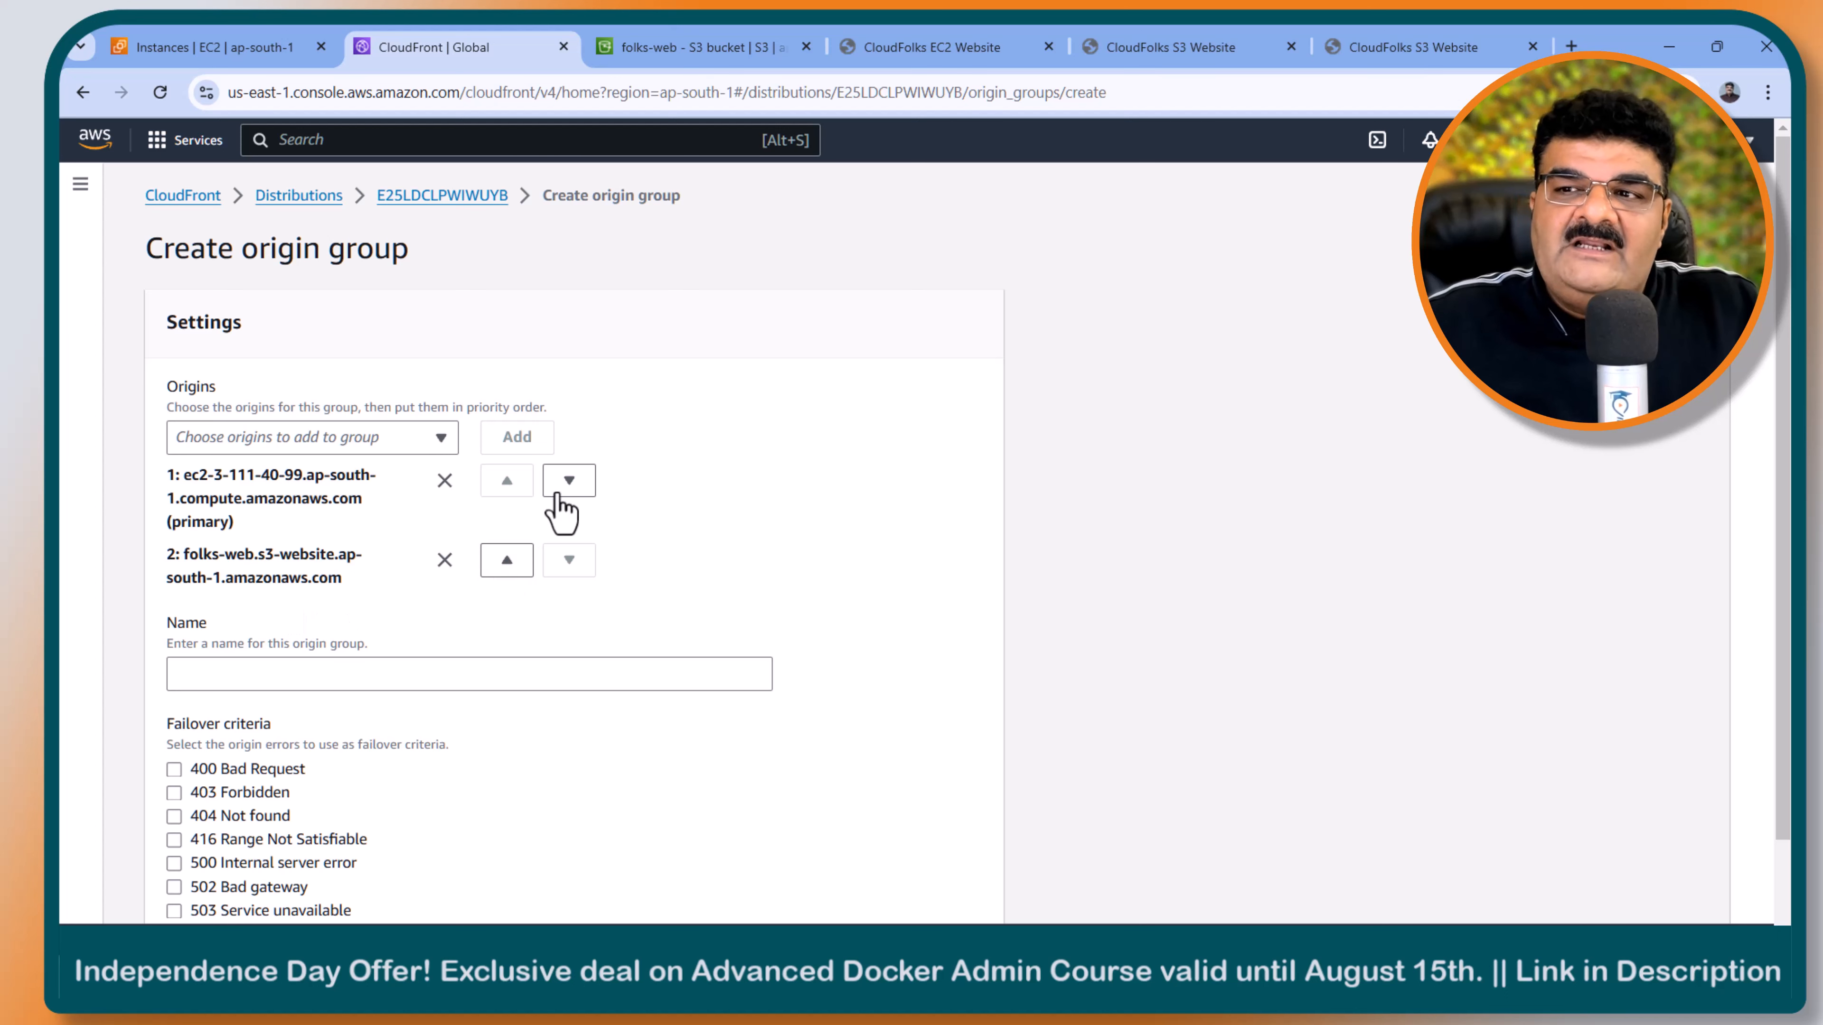
left_click(507, 561)
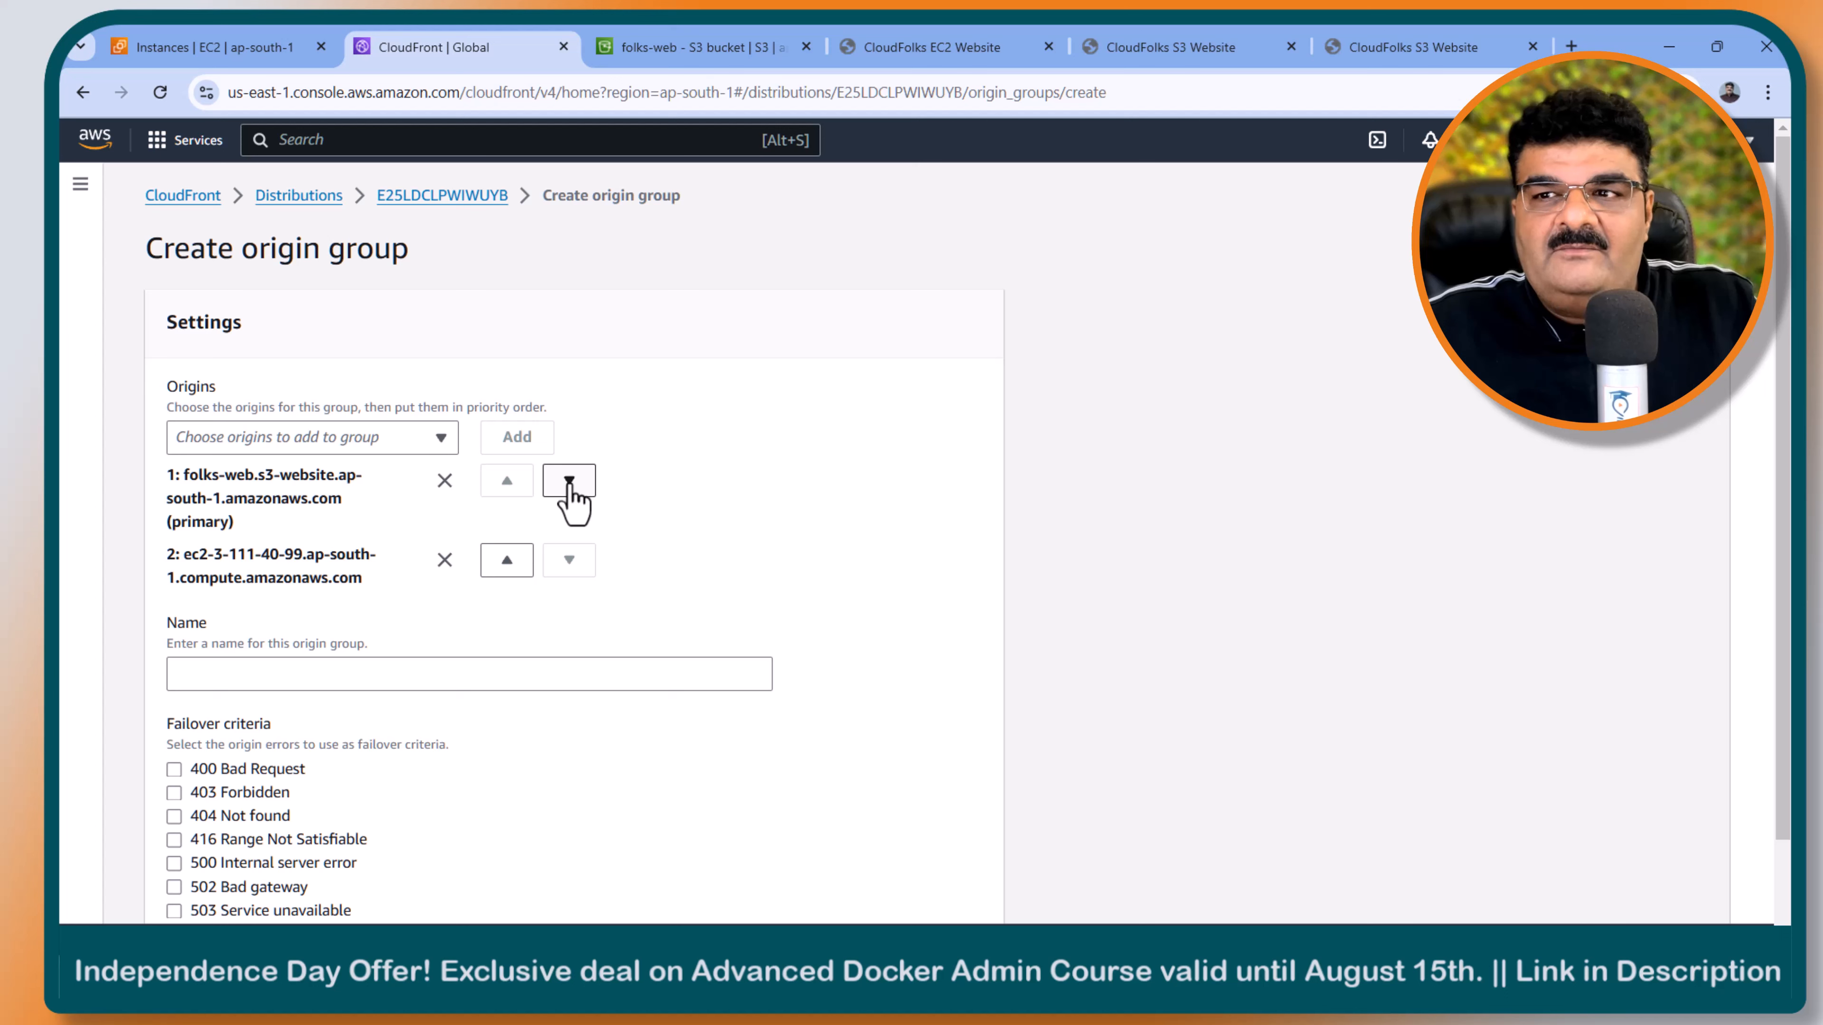
left_click(507, 560)
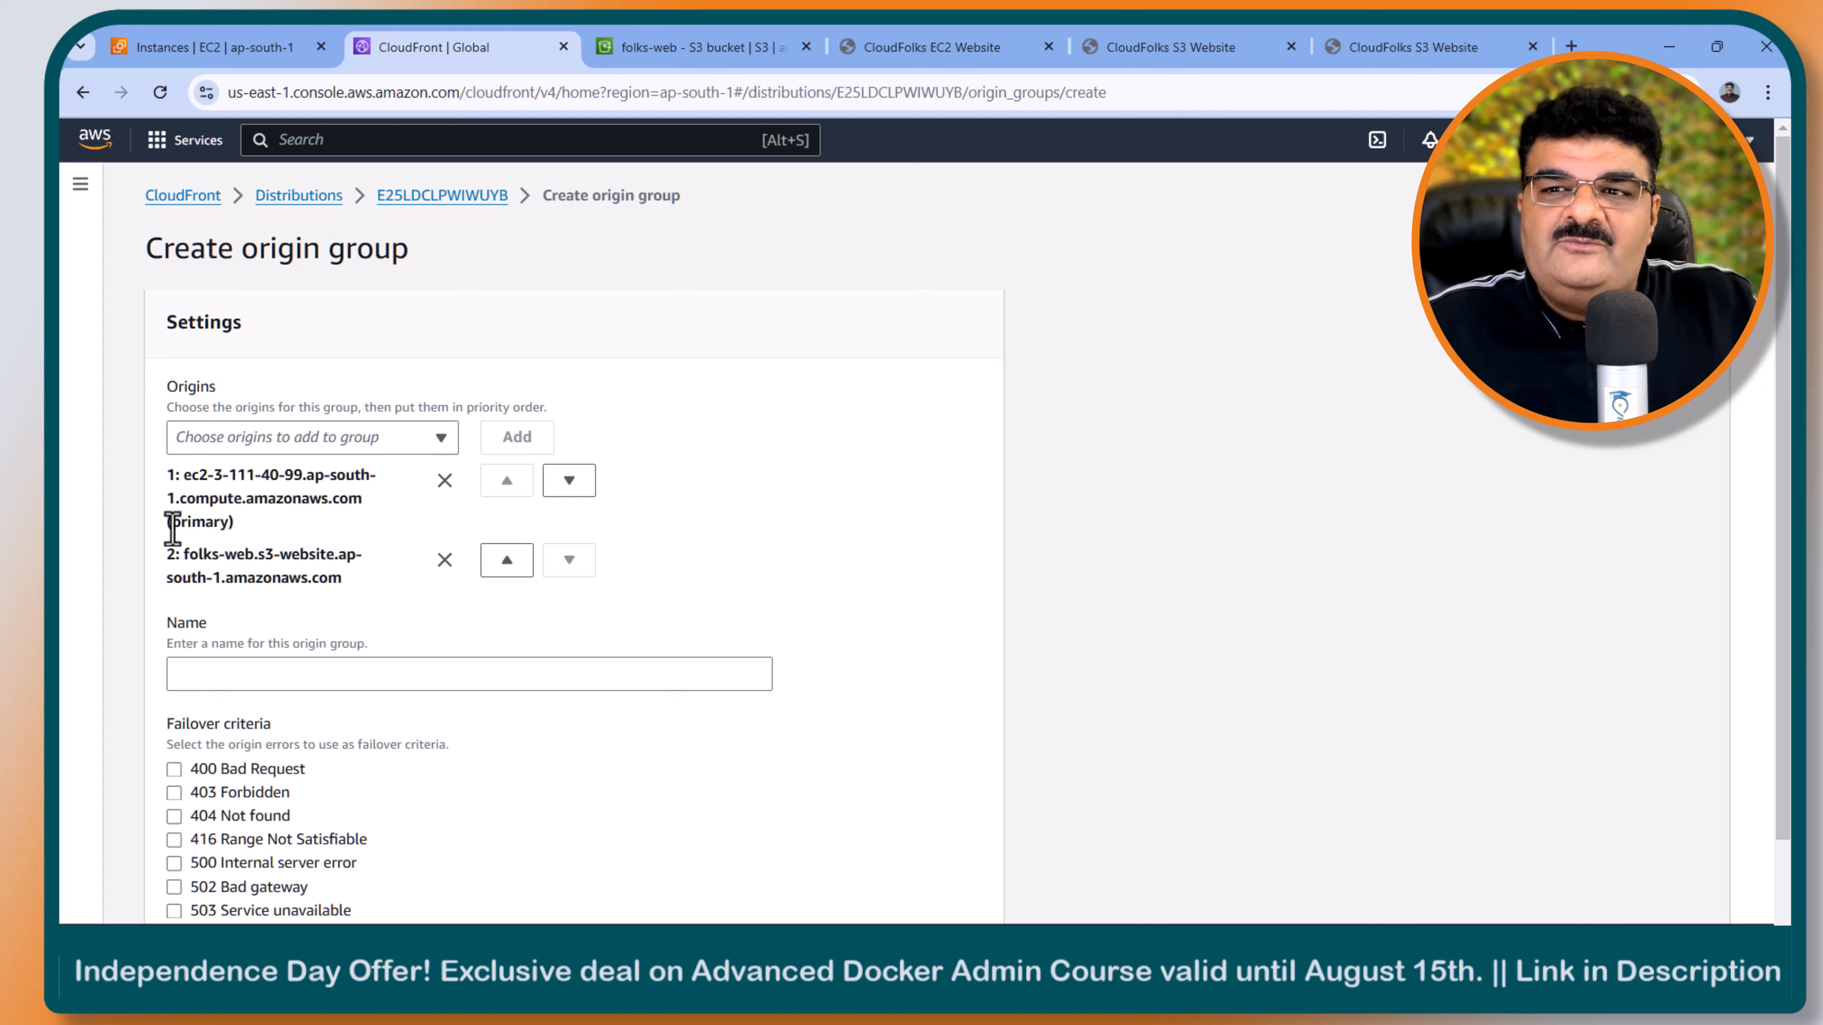
- Create the origin group under the name ec2-s3 with all failover criteria selected, from 400 Bad Request to 504 Gateway timeout
left_click(267, 671)
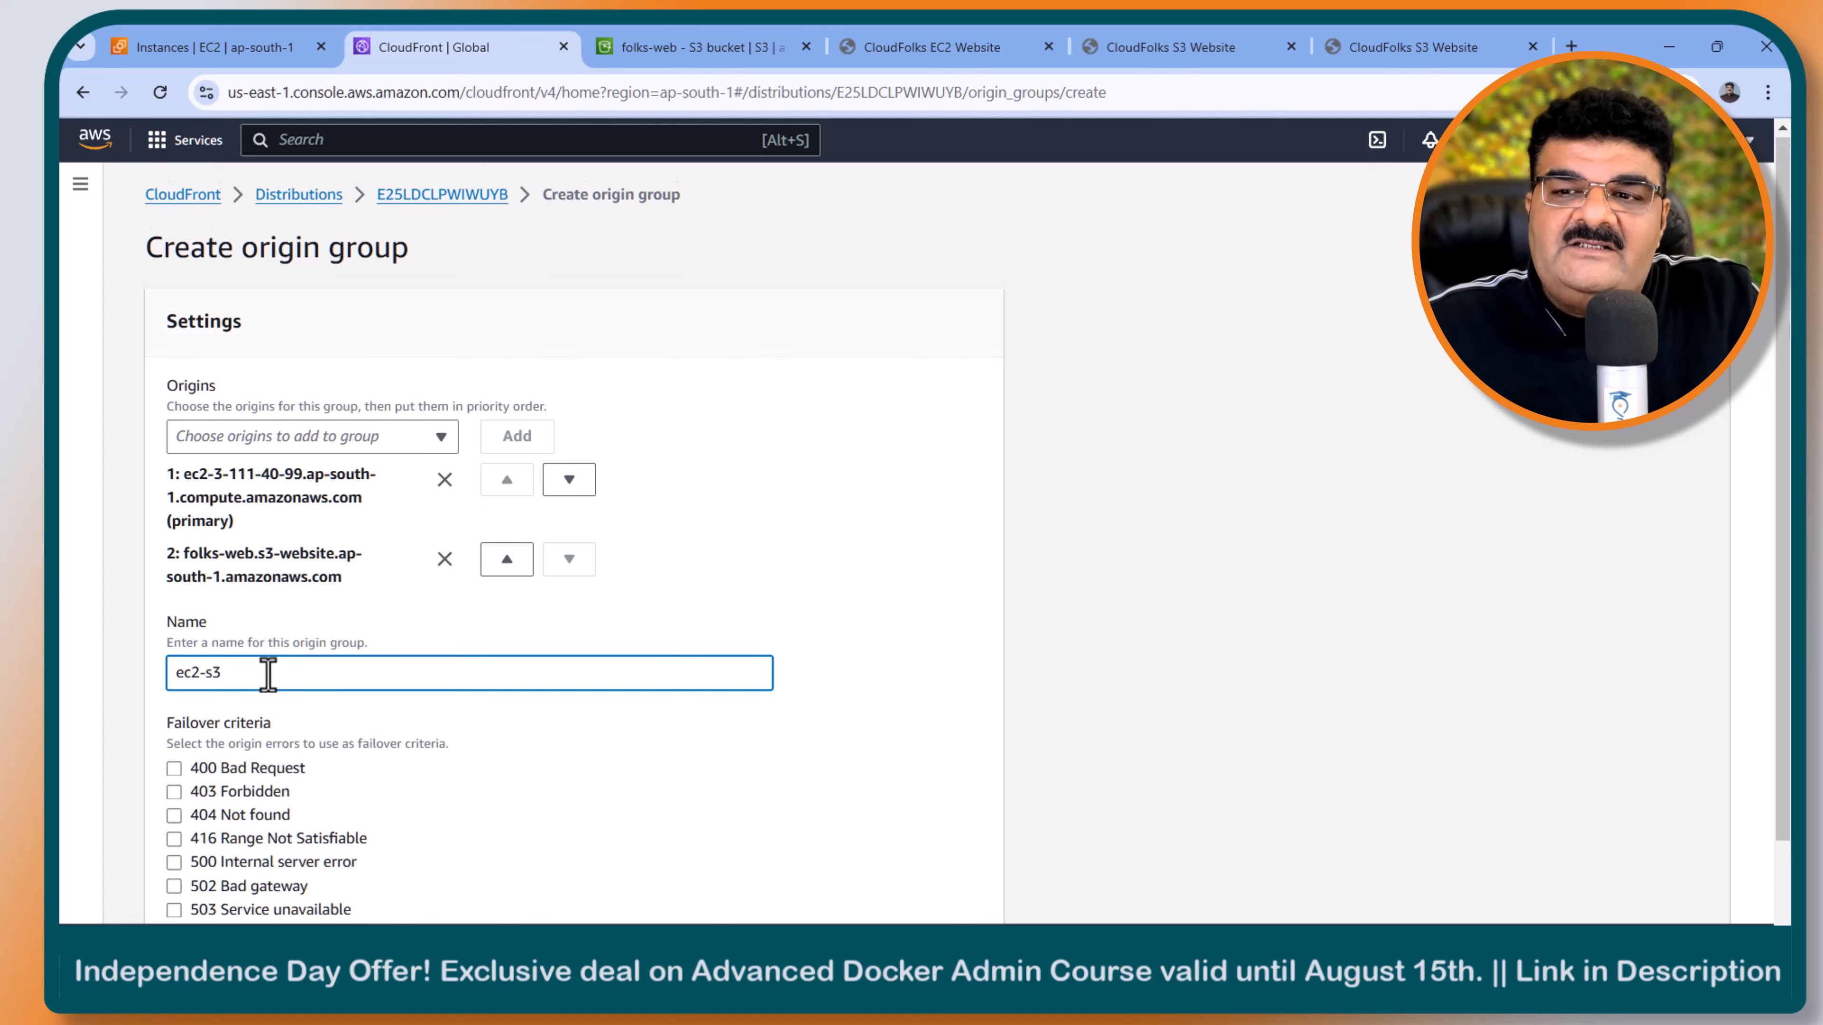
scroll(283, 688, "down", 3)
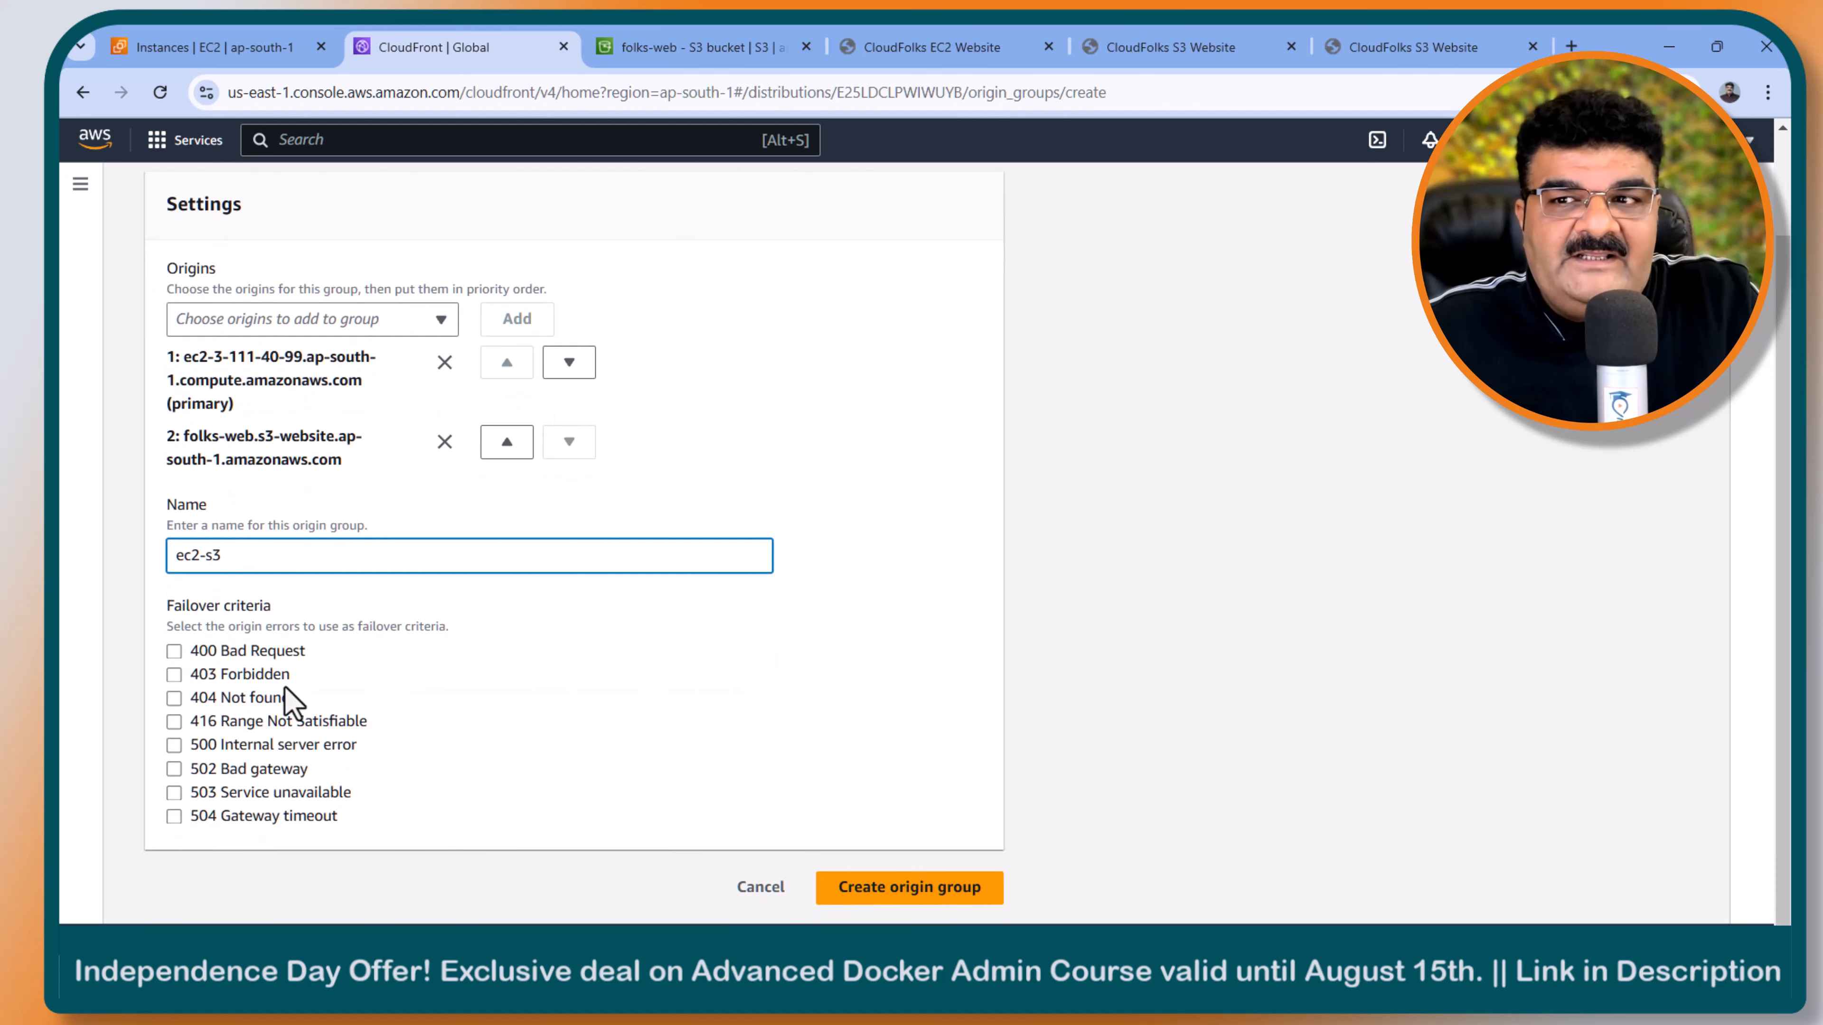
left_click(174, 650)
left_click(174, 674)
left_click(173, 697)
left_click(174, 721)
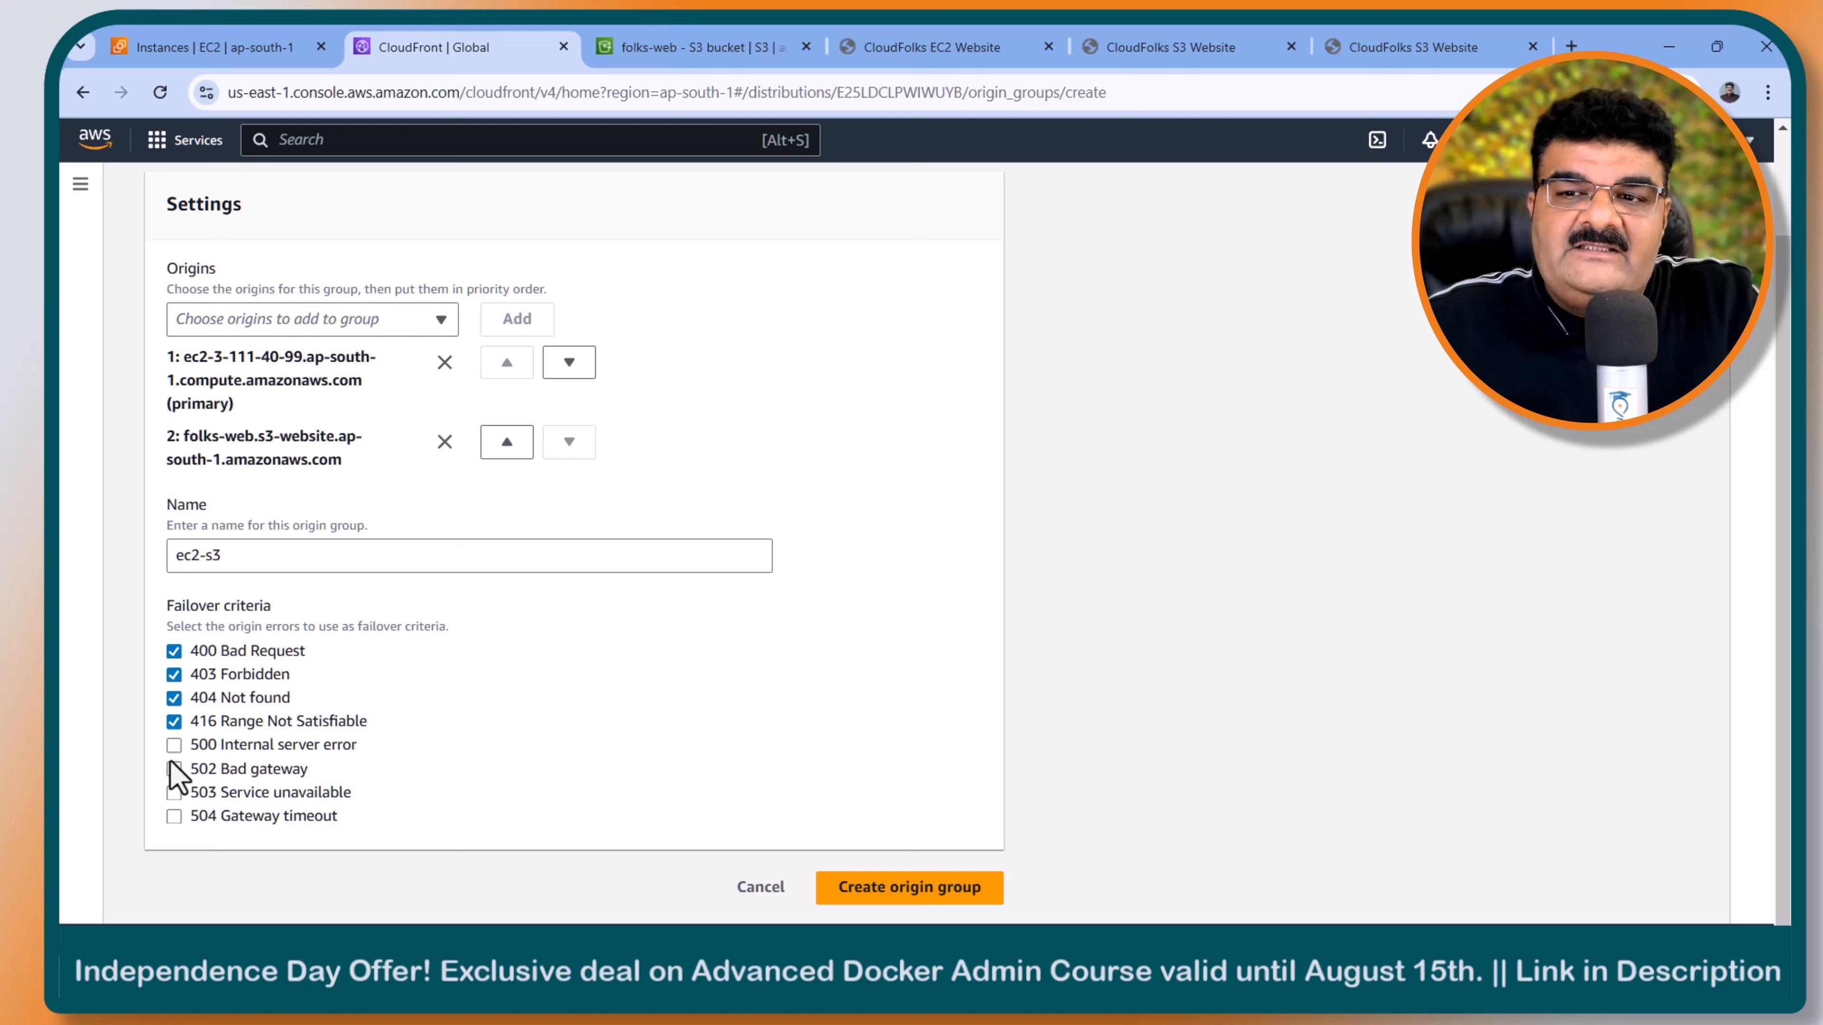
left_click(174, 745)
left_click(174, 769)
left_click(174, 792)
left_click(173, 815)
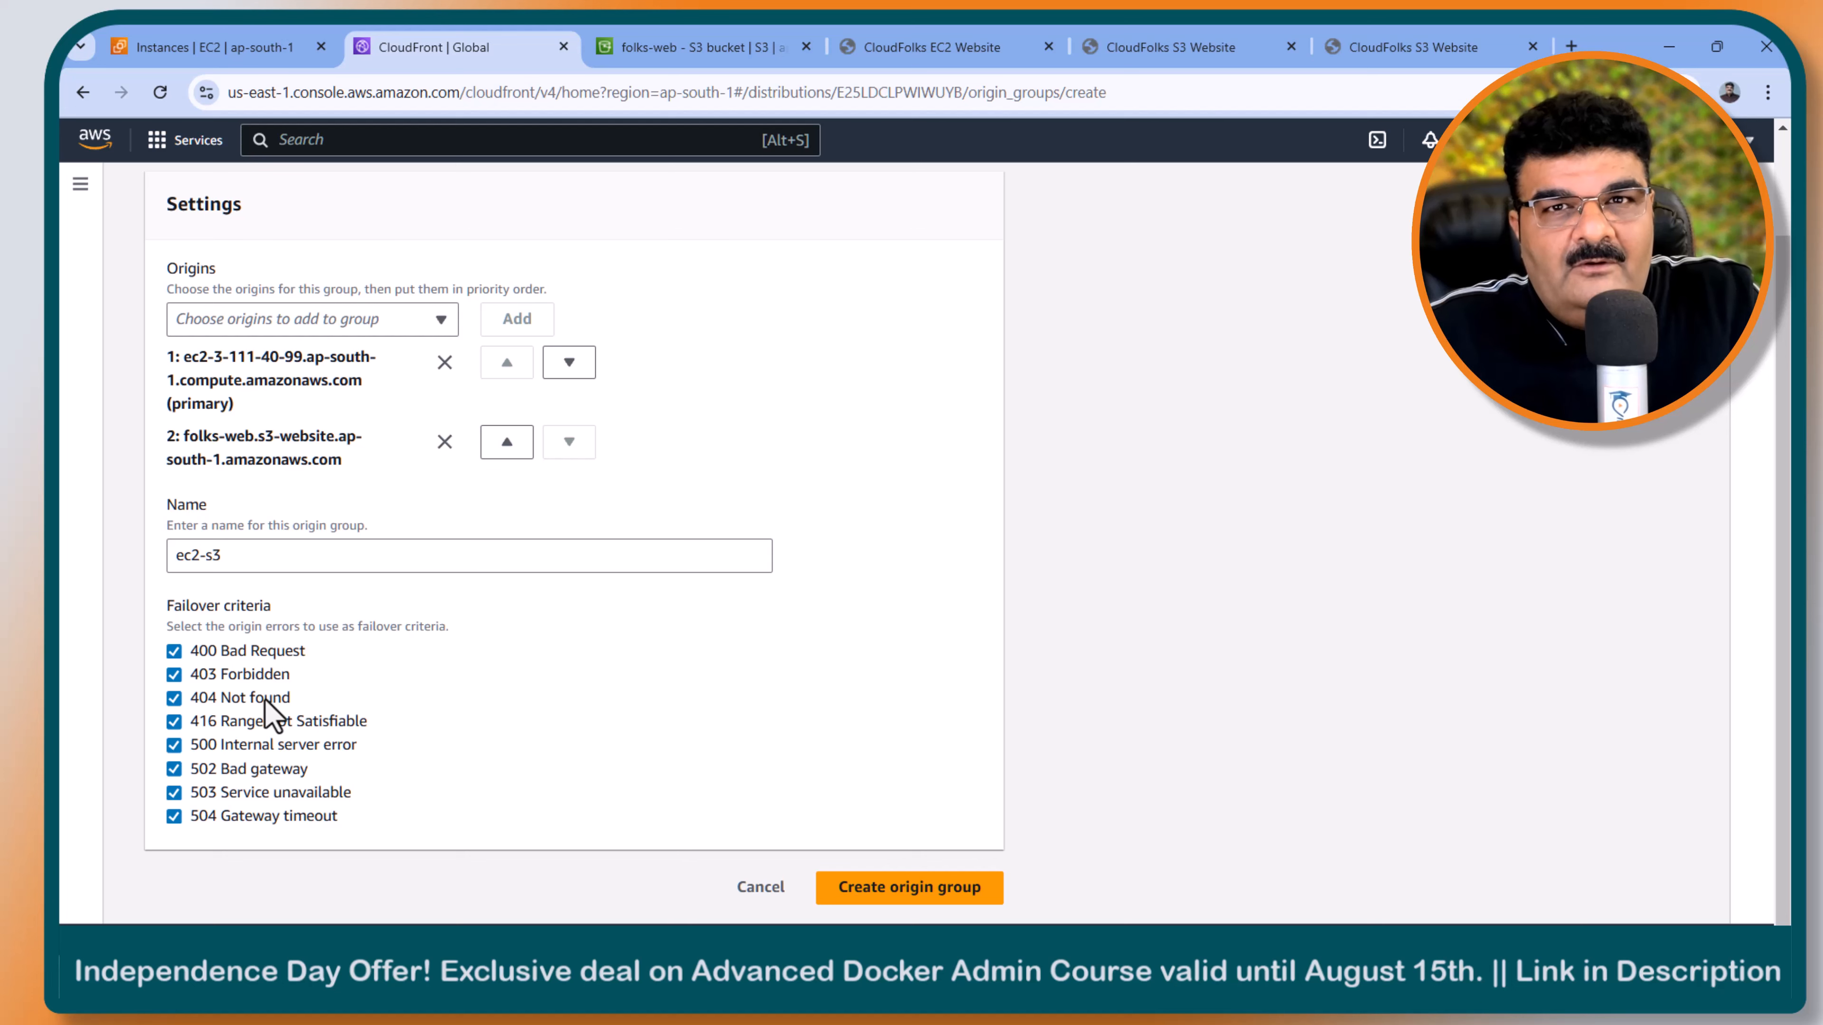
left_click(925, 890)
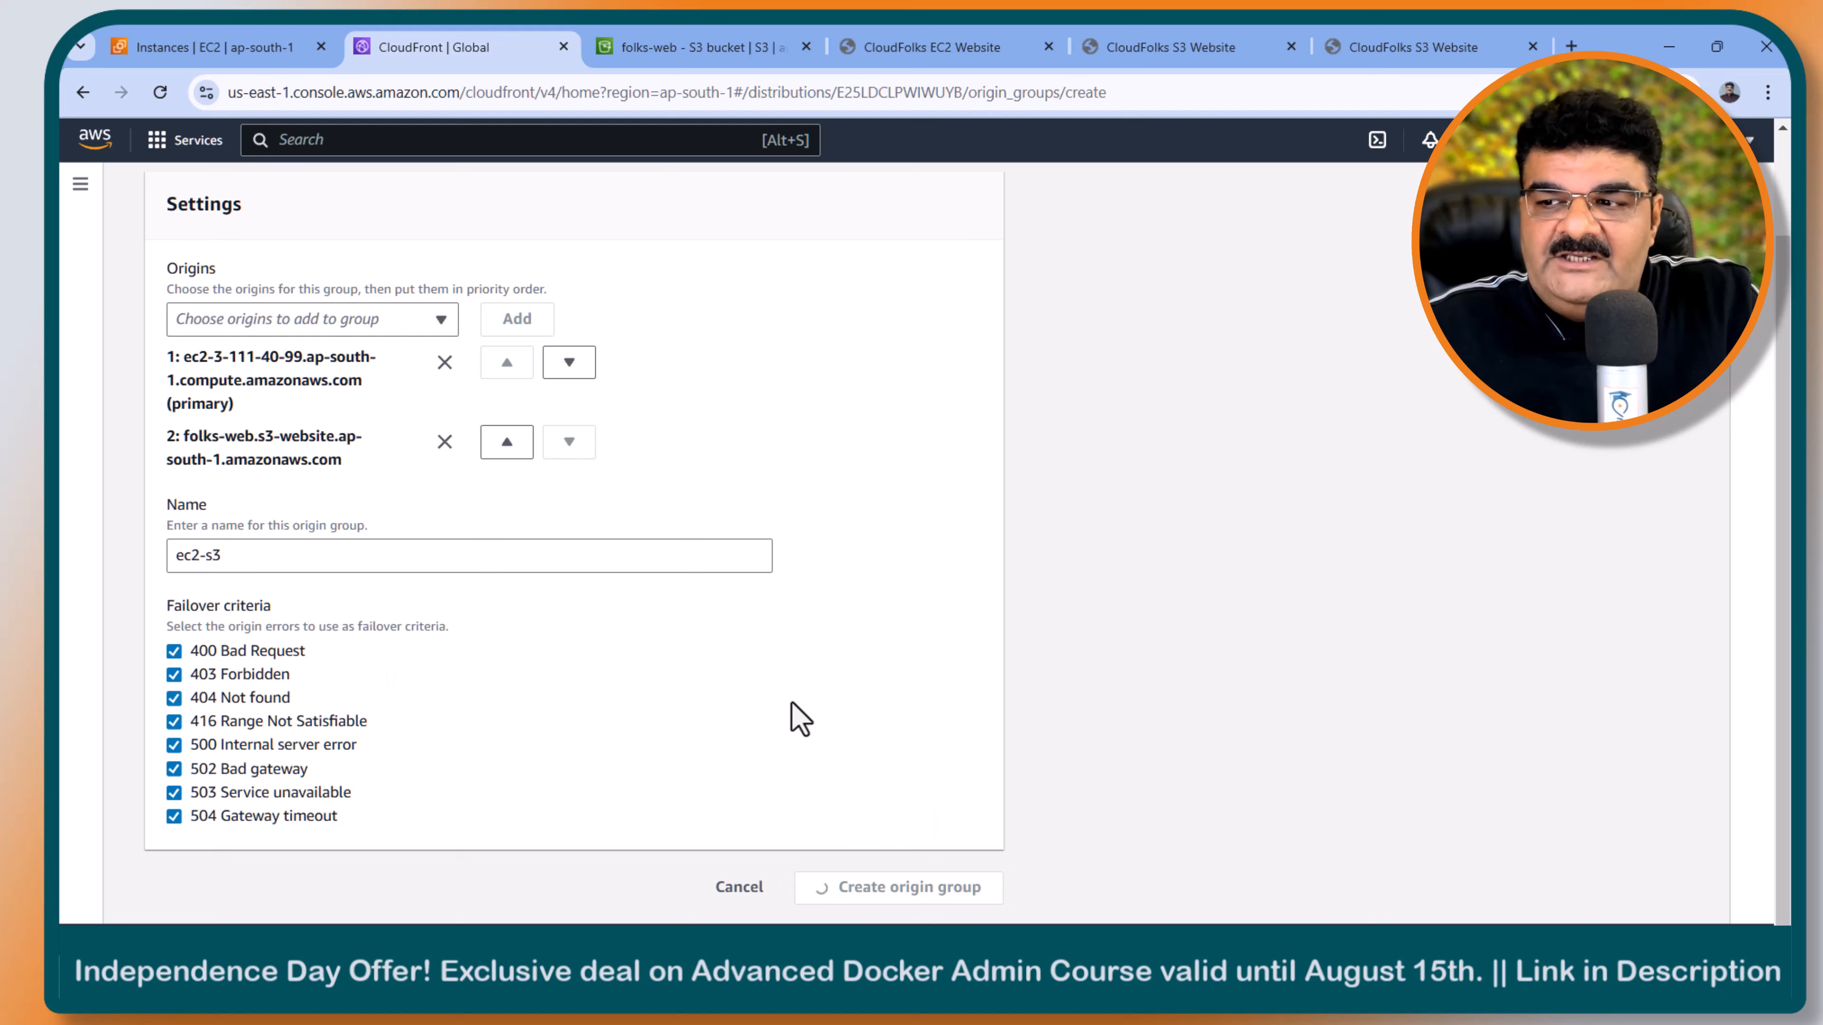